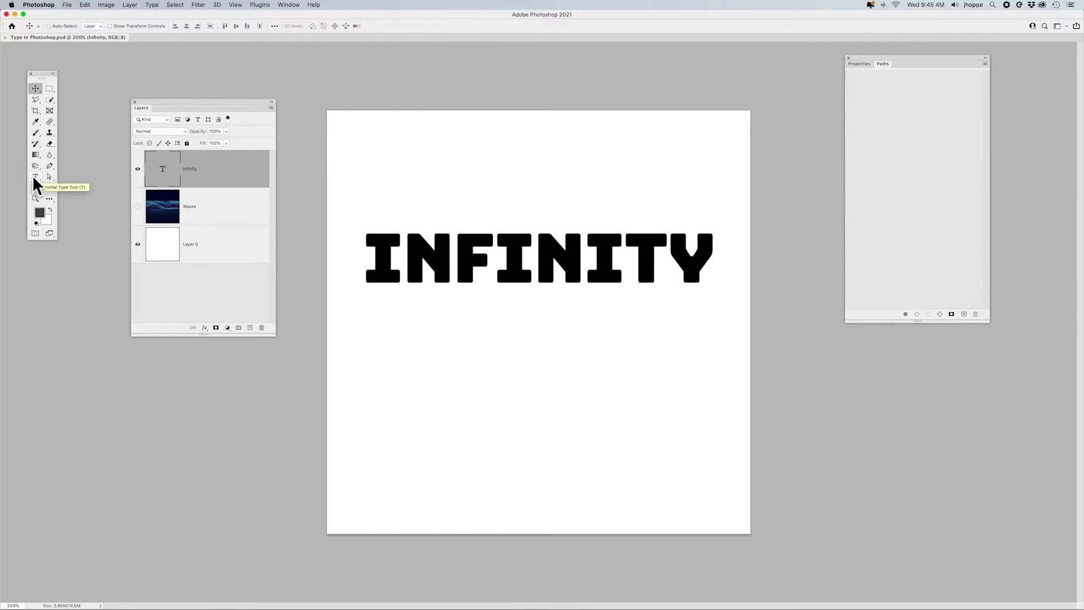
- Activate the Horizontal Type tool
{"action": "left_click", "coordinate": [35, 178]}
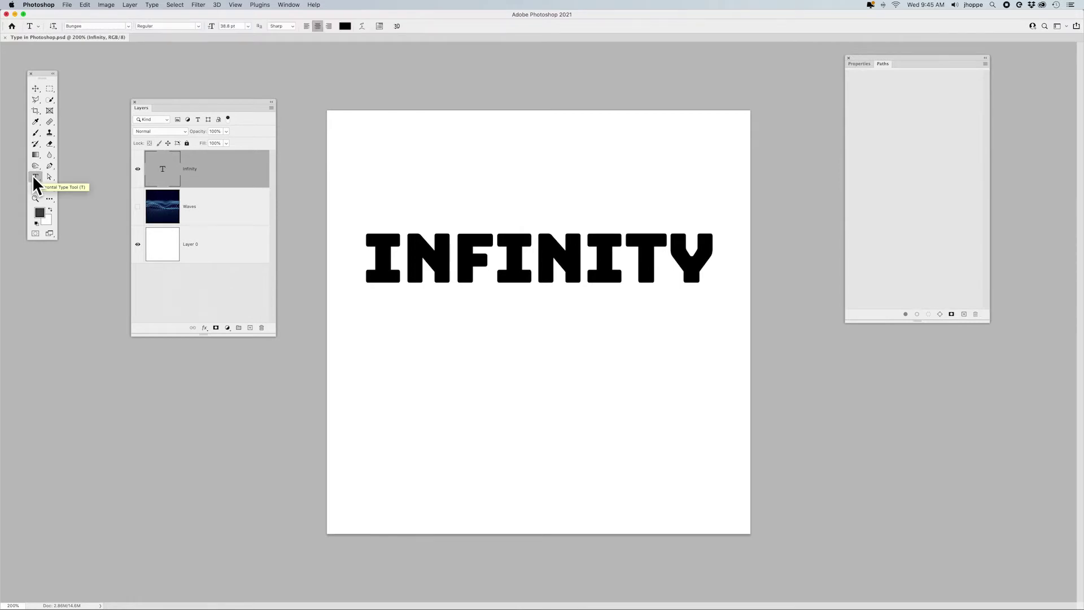
{"action": "left_click", "coordinate": [32, 175]}
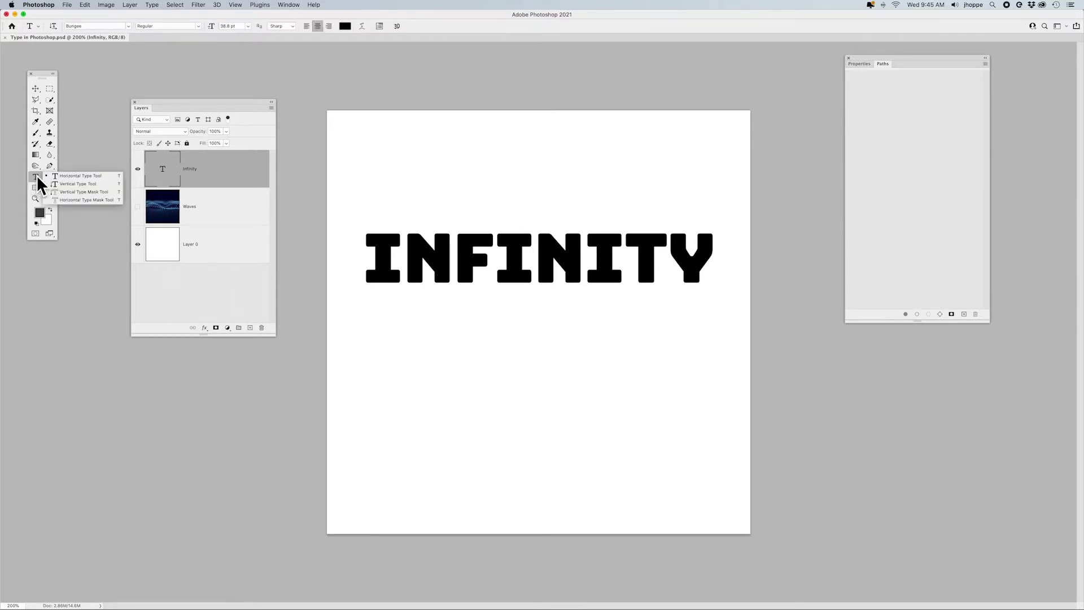
{"action": "left_click", "coordinate": [85, 175]}
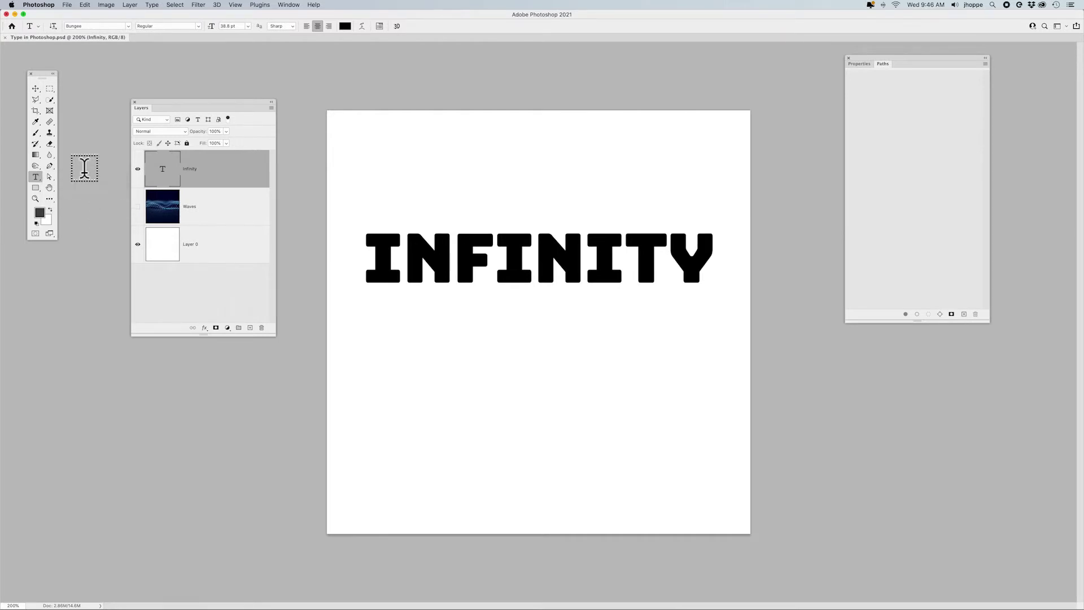
{"action": "left_click", "coordinate": [375, 381]}
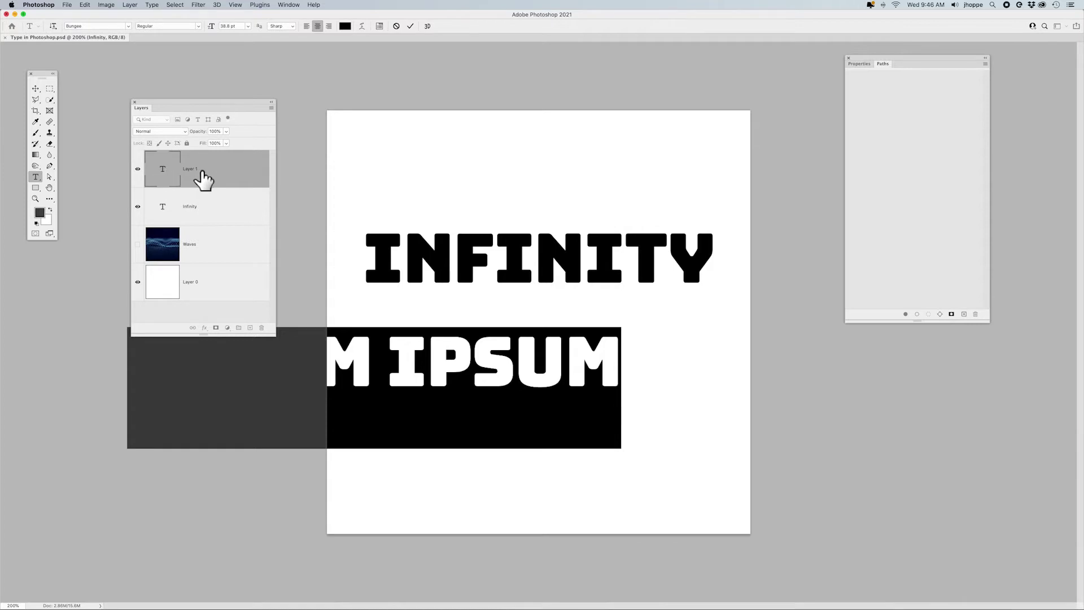
{"action": "type", "text": "TY"}
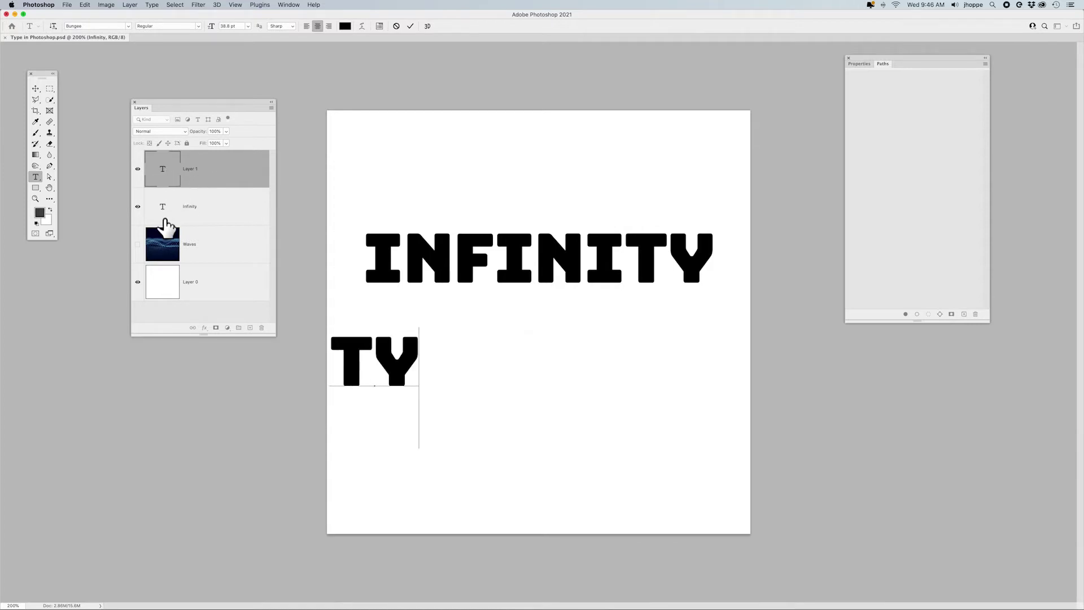
{"action": "type", "text": "PE"}
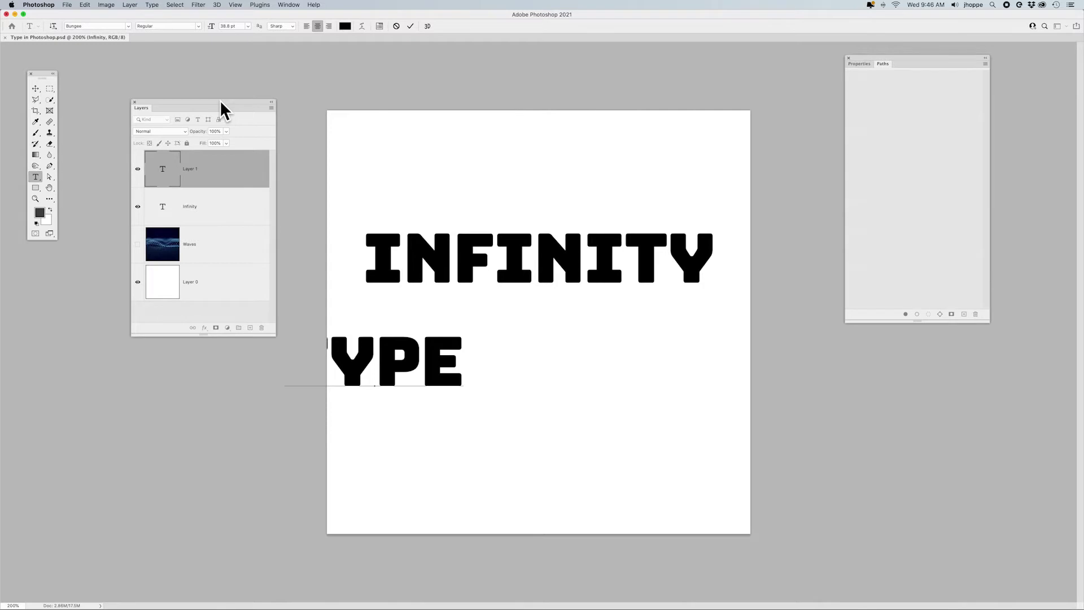
{"action": "key", "text": "Escape"}
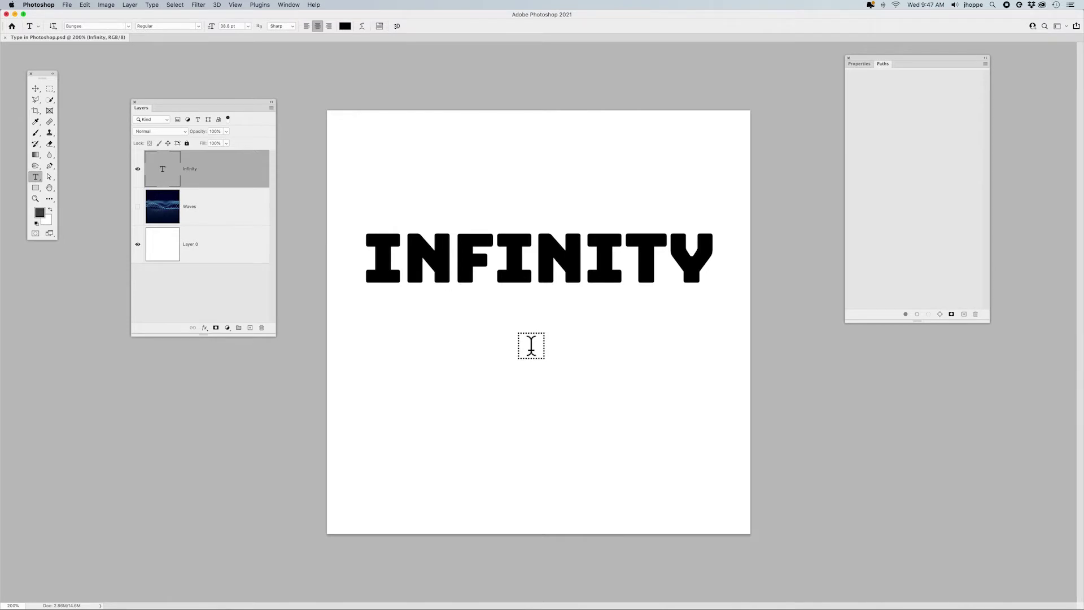
- Add a new centre-aligned point text layer reading "TYPE" below the word INFINITY and commit it
{"action": "left_click", "coordinate": [519, 391]}
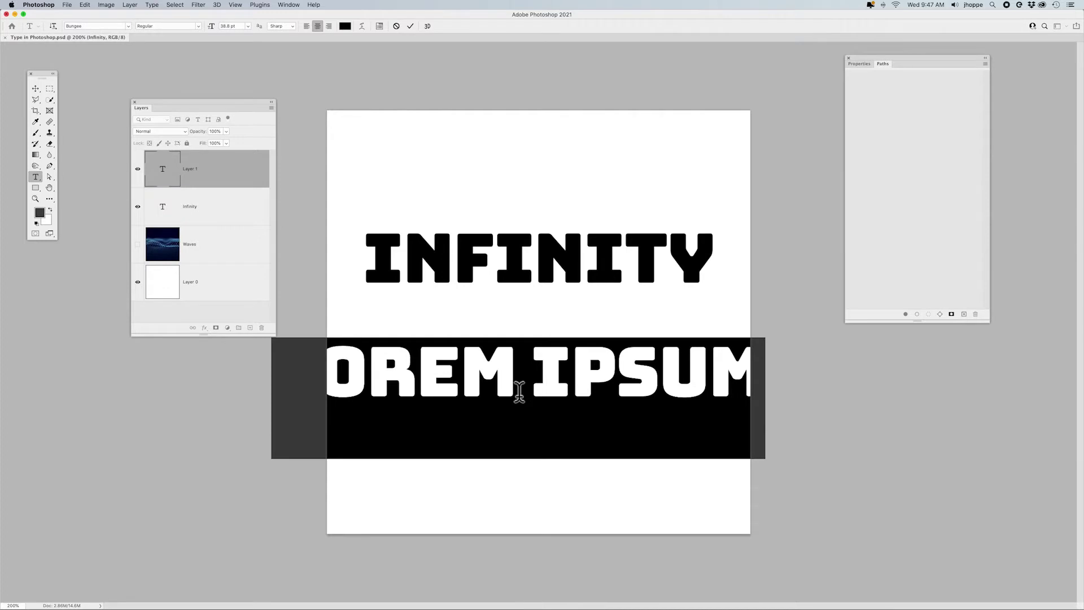
{"action": "type", "text": "TYPE"}
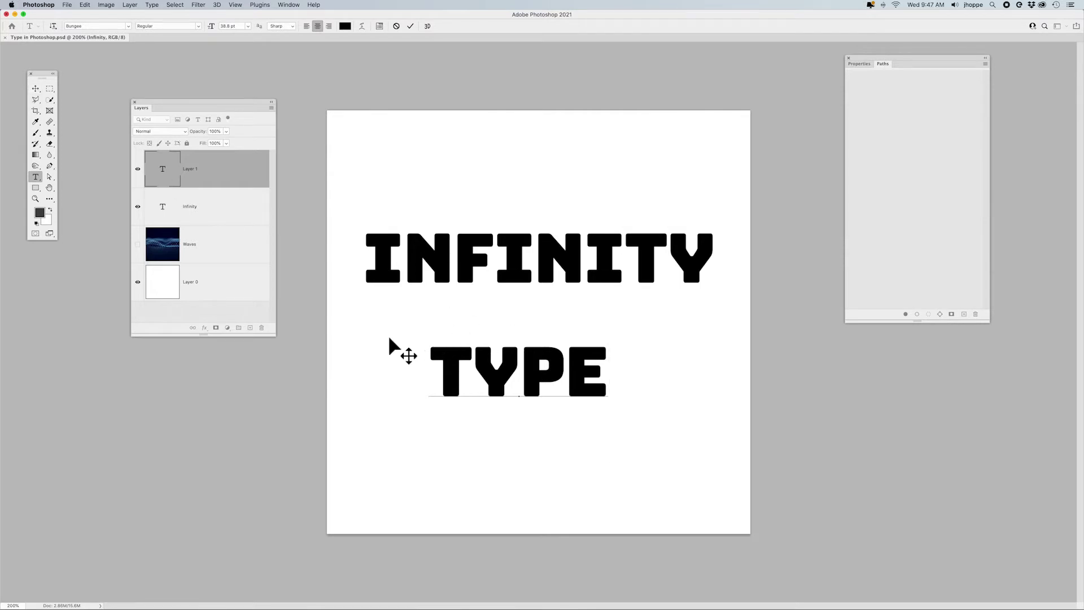
{"action": "key", "text": "super+Return"}
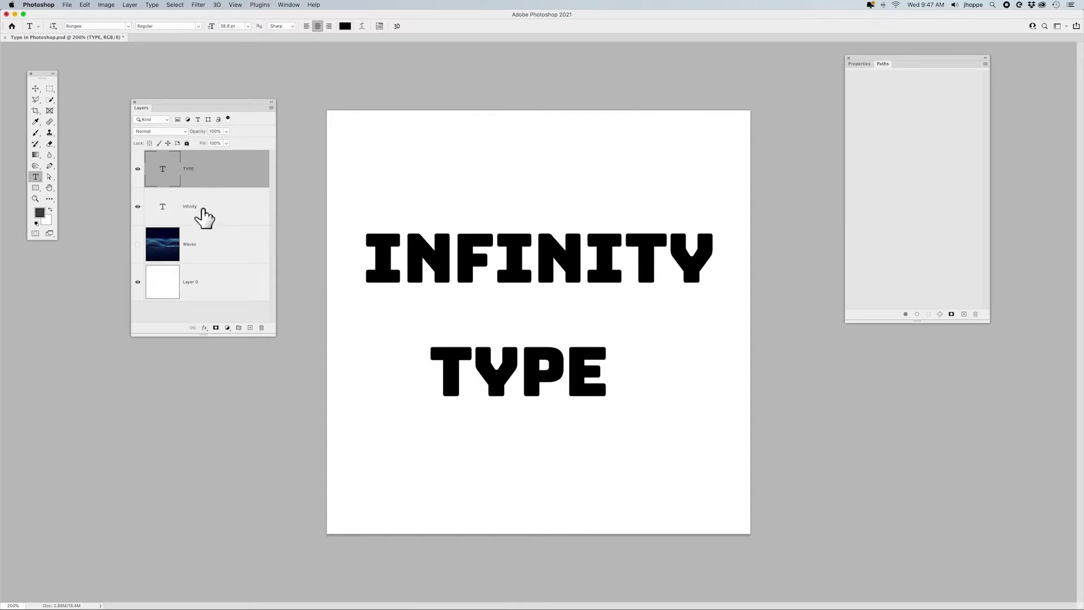
{"action": "left_click_drag", "start_coordinate": [622, 248], "coordinate": [500, 252]}
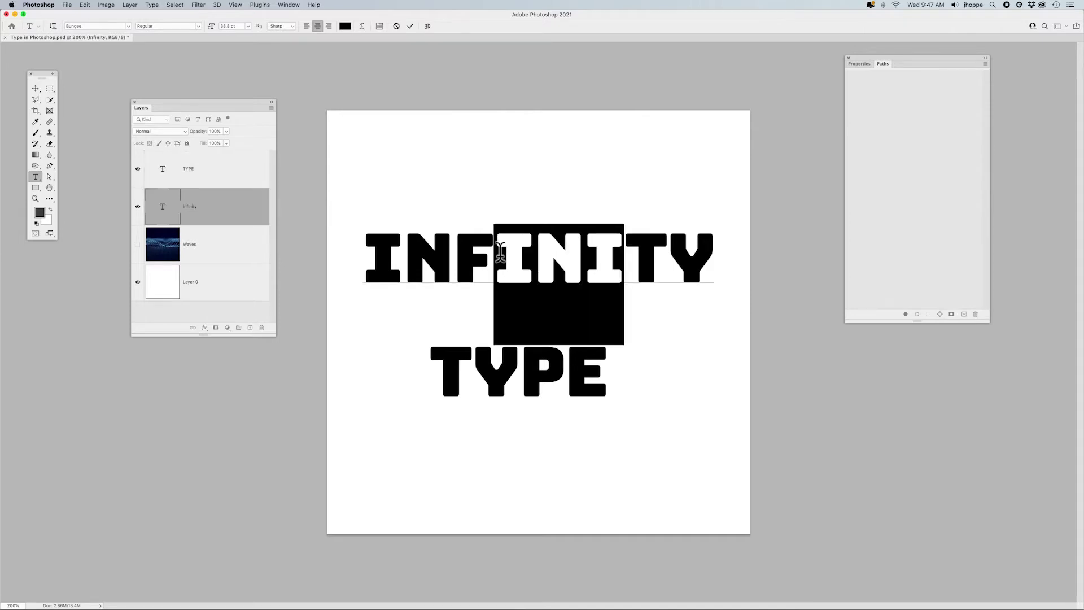
{"action": "left_click", "coordinate": [503, 248]}
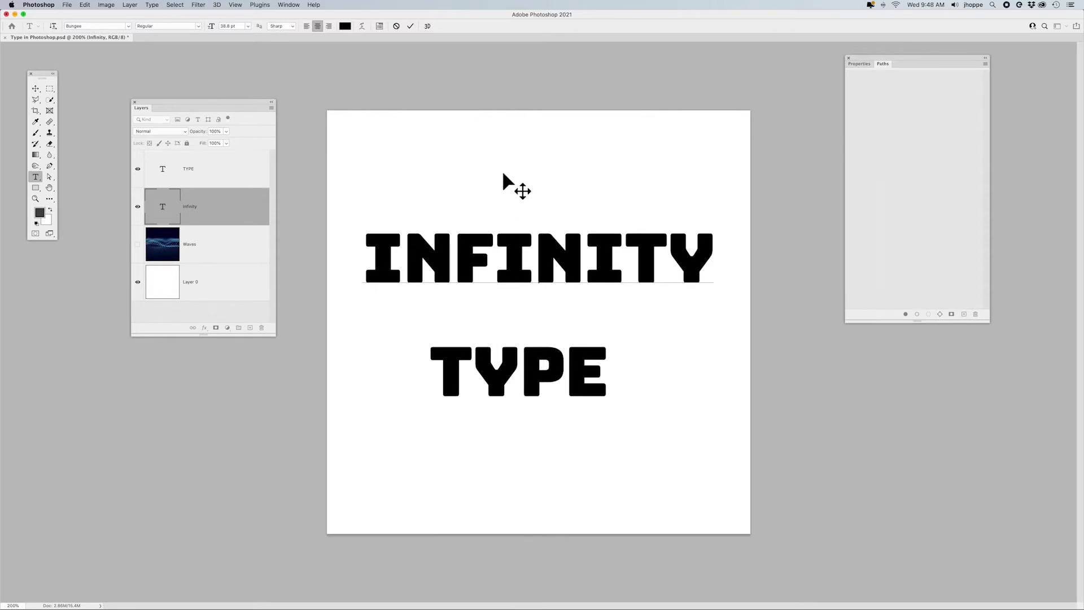
{"action": "key", "text": "super+Return"}
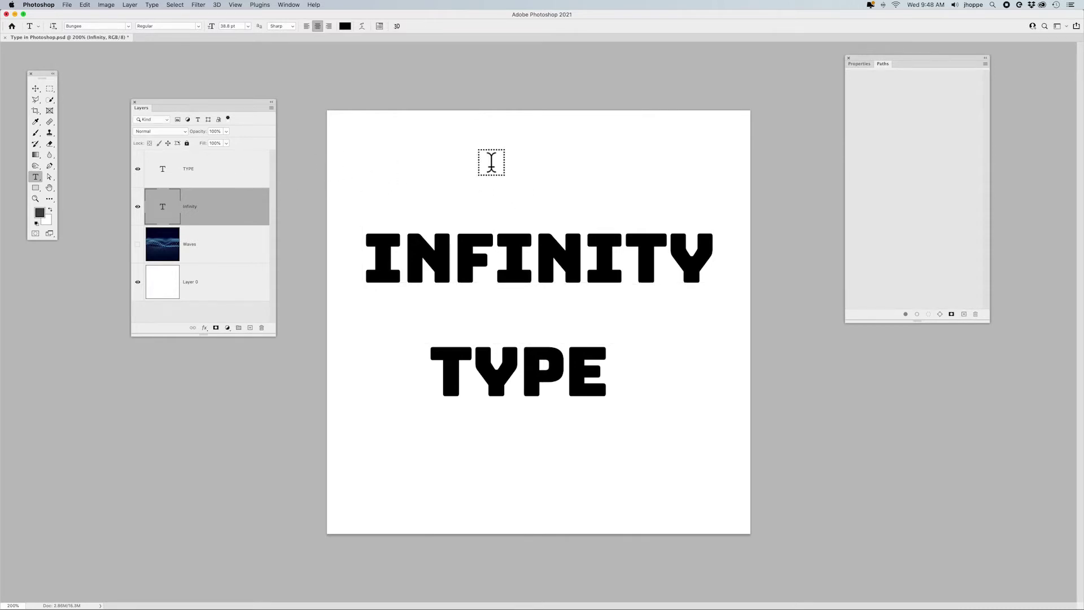
{"action": "left_click", "coordinate": [482, 205]}
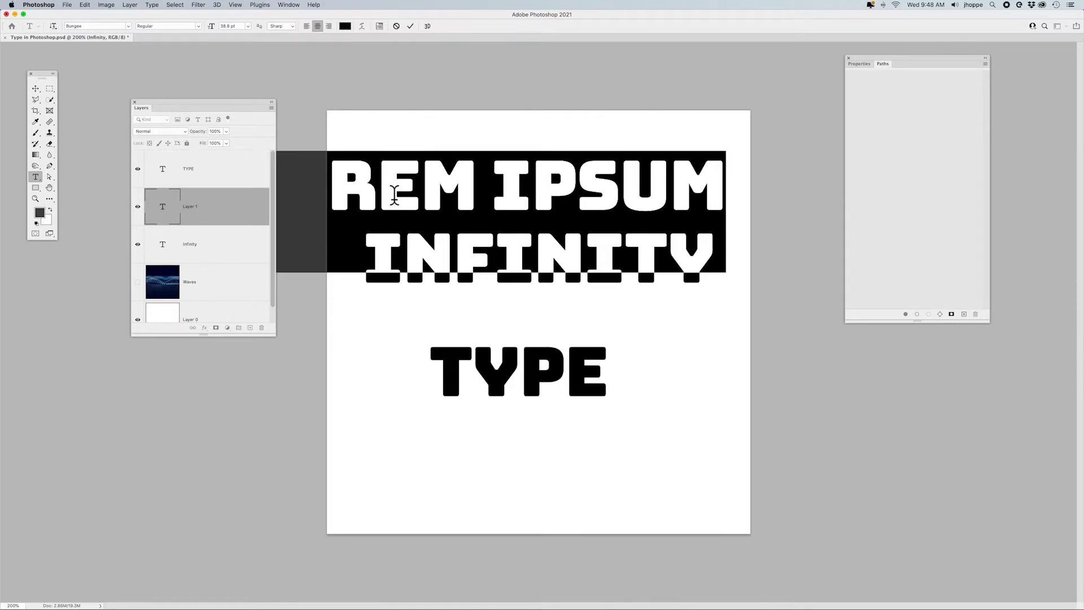
{"action": "key", "text": "super+Return"}
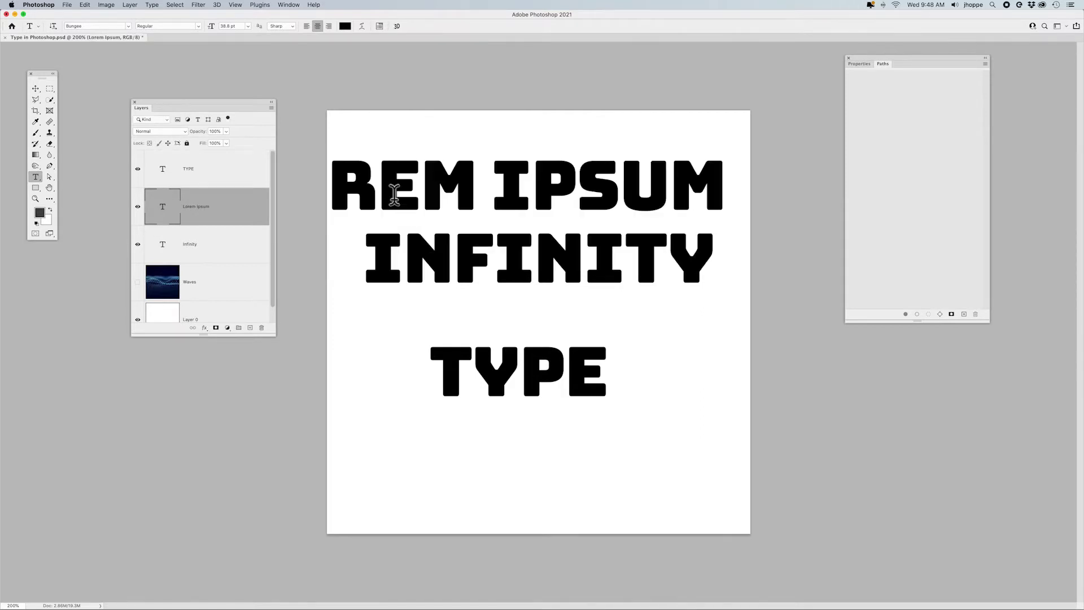
{"action": "left_click", "coordinate": [36, 89]}
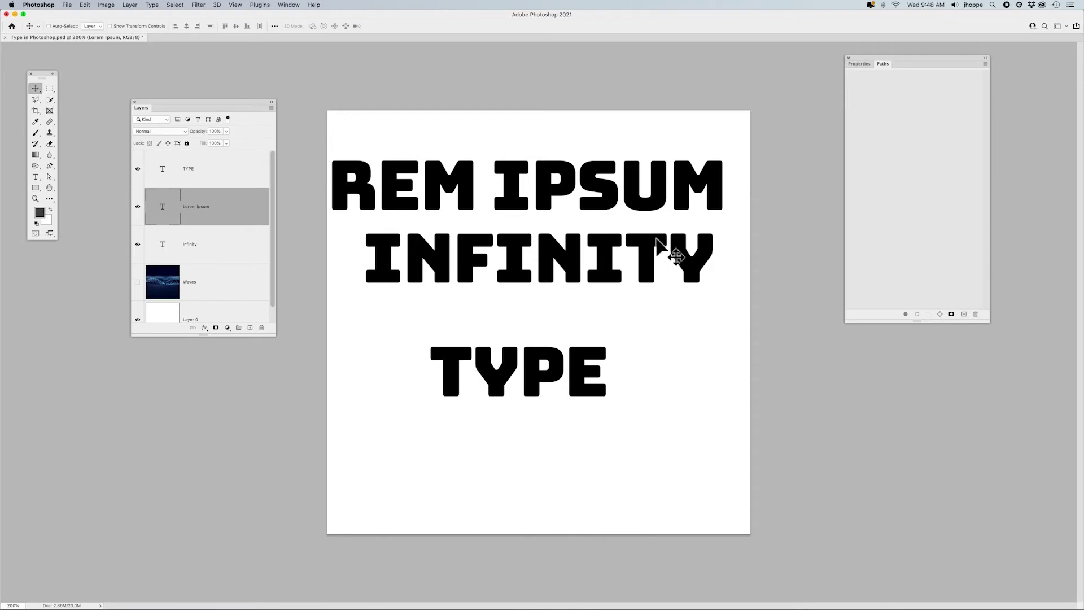
{"action": "key", "text": "Delete"}
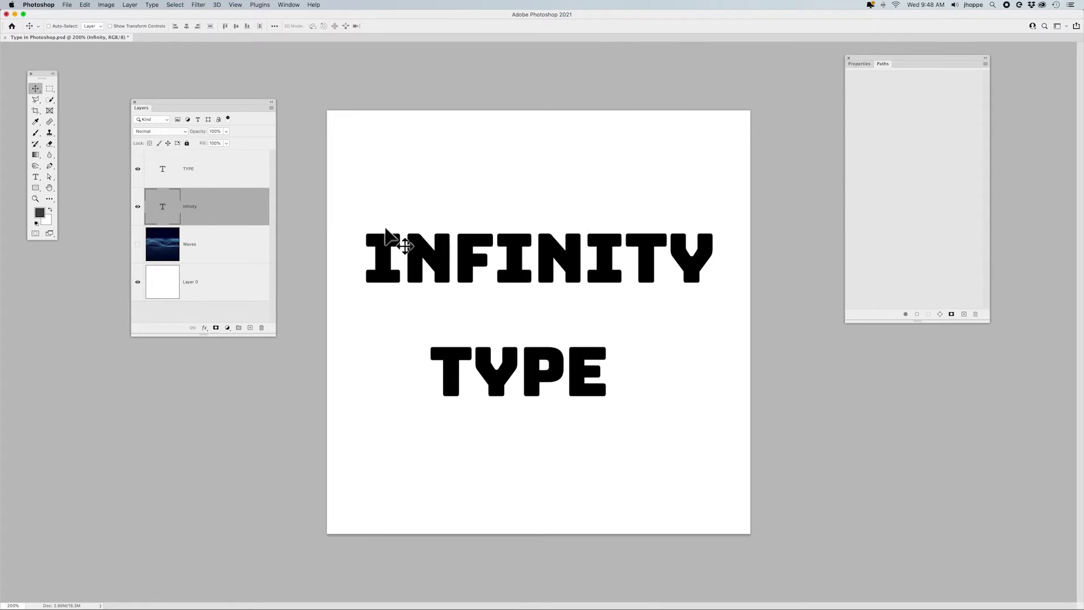
- Recolor all the letters of the INFINITY text layer to light blue #31aecd
{"action": "double_click", "coordinate": [162, 210]}
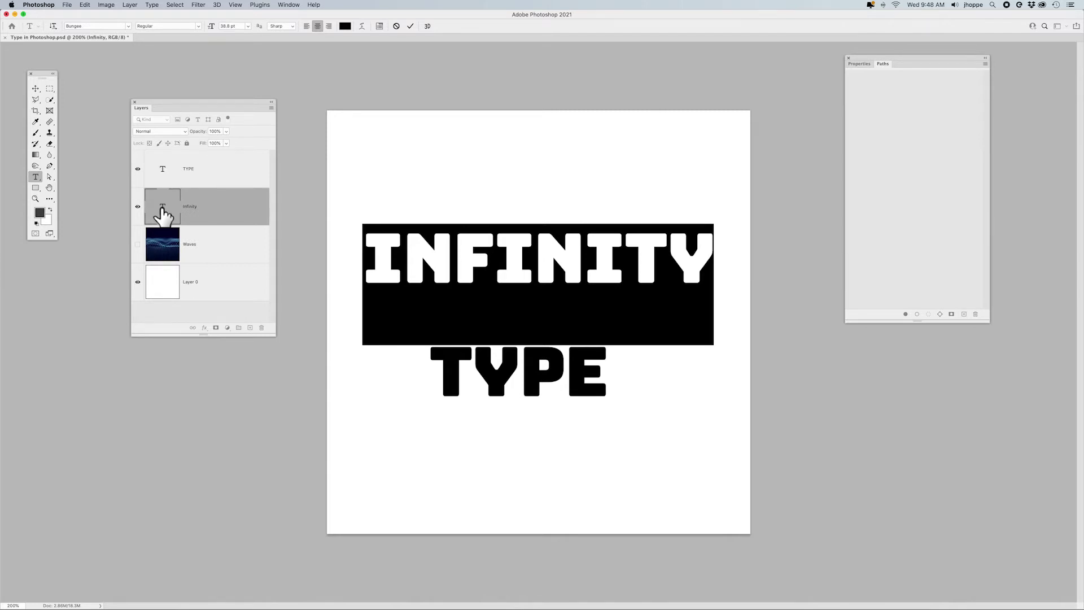
{"action": "left_click", "coordinate": [494, 254]}
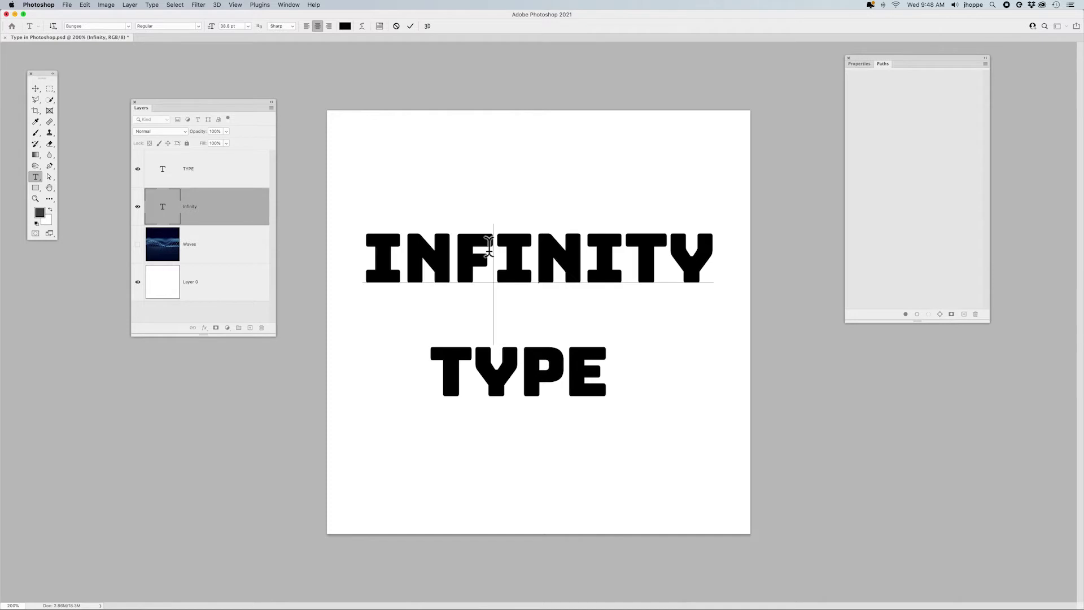
{"action": "left_click_drag", "start_coordinate": [493, 253], "coordinate": [420, 254]}
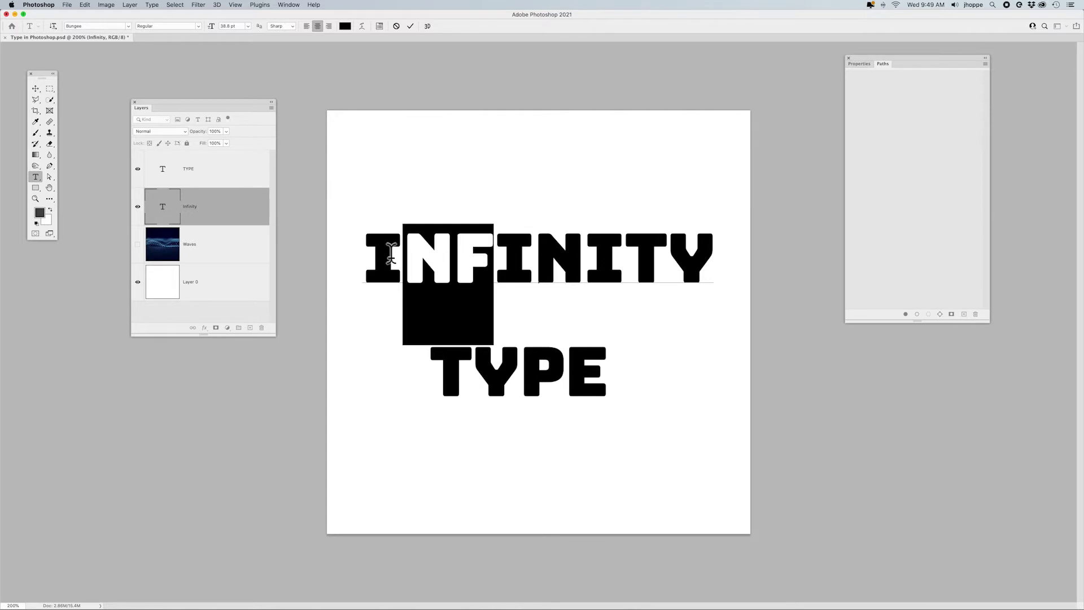
{"action": "left_click", "coordinate": [406, 255]}
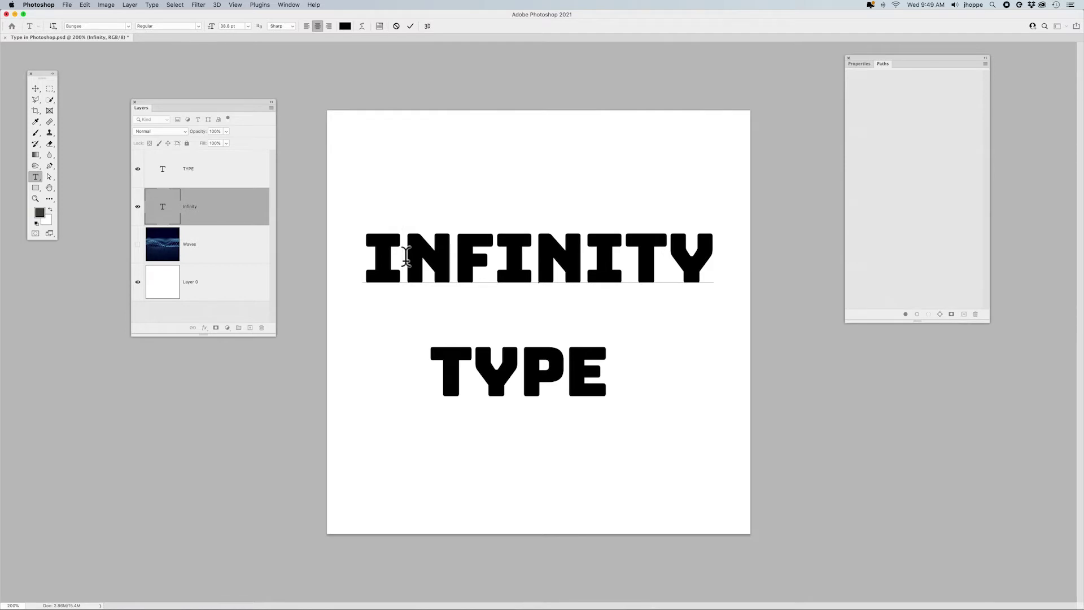
{"action": "left_click", "coordinate": [554, 252]}
{"action": "left_click", "coordinate": [444, 254]}
{"action": "key", "text": "super+a"}
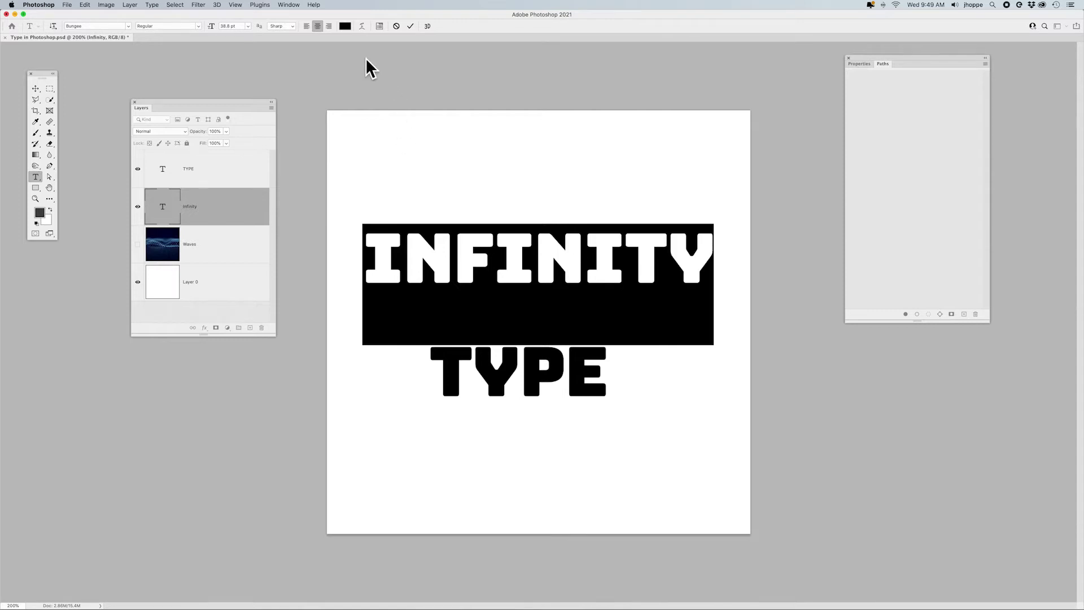
{"action": "left_click", "coordinate": [345, 27]}
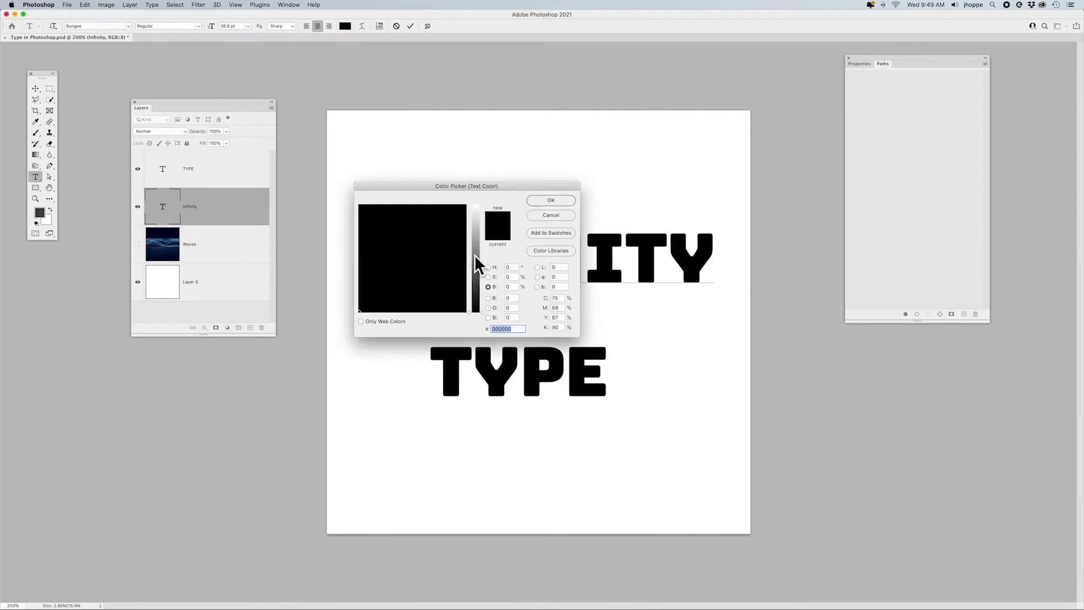
{"action": "left_click", "coordinate": [477, 245]}
{"action": "left_click", "coordinate": [399, 231]}
{"action": "left_click_drag", "start_coordinate": [399, 231], "coordinate": [416, 230]}
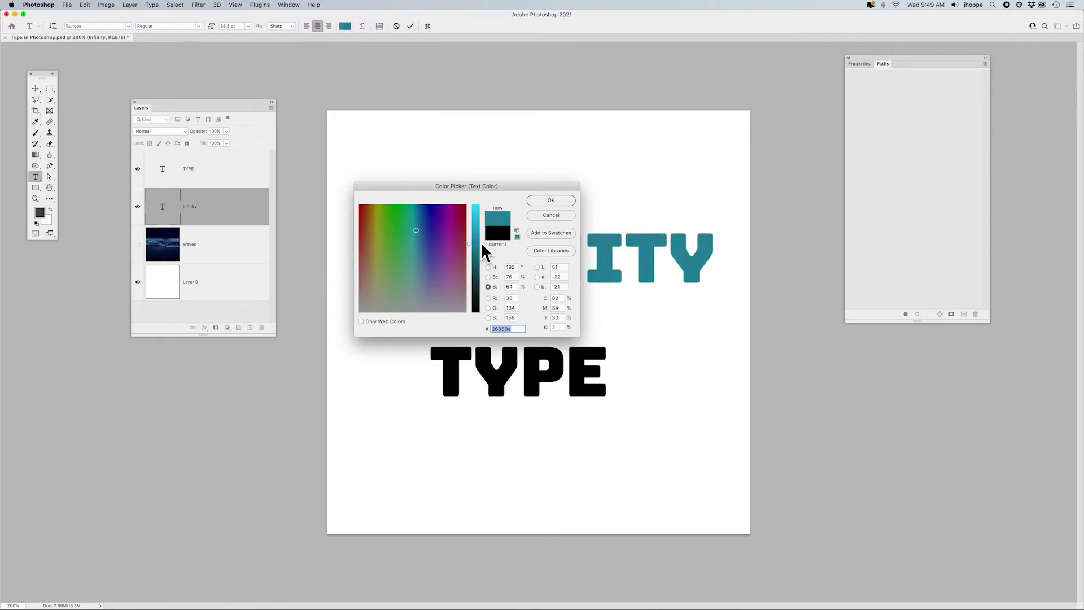
{"action": "left_click_drag", "start_coordinate": [480, 242], "coordinate": [479, 226]}
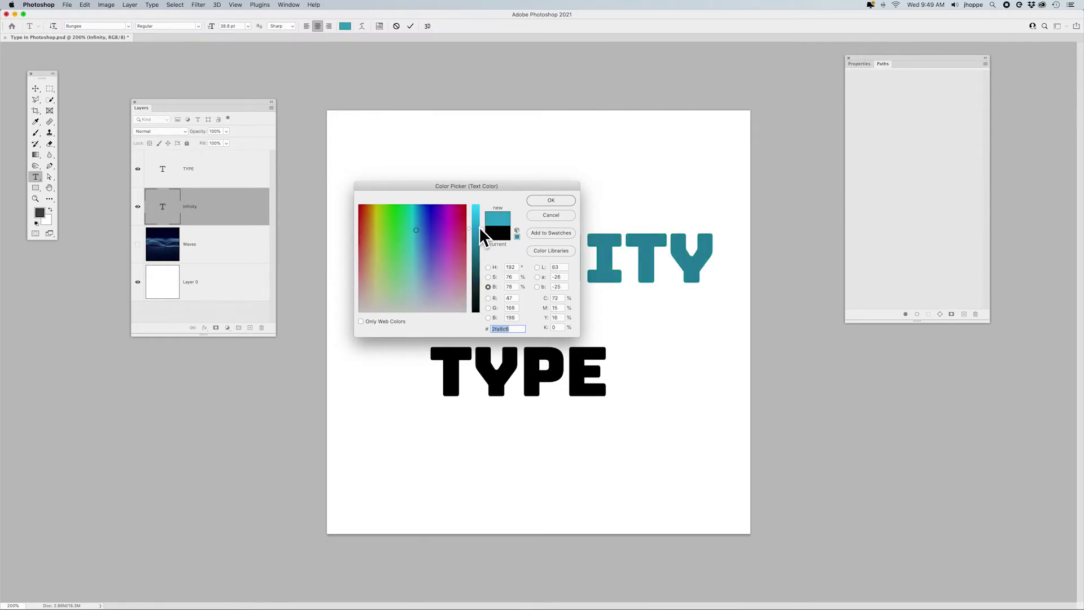
{"action": "left_click", "coordinate": [555, 202]}
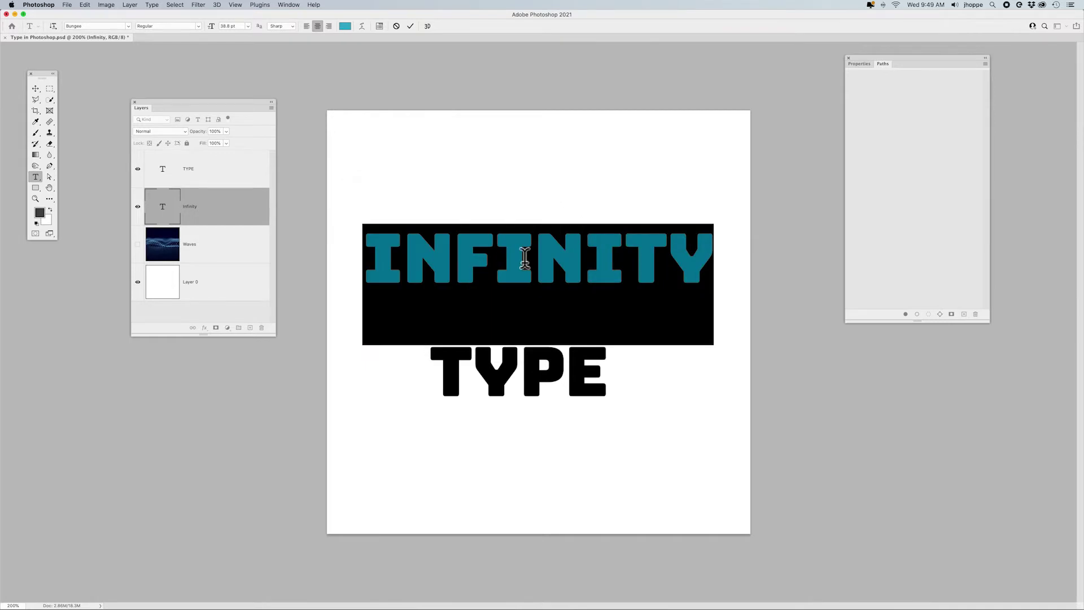
- Recolor only the second N of INFINITY to a darker shade of the same blue, #2b97b2
{"action": "left_click", "coordinate": [525, 259]}
{"action": "left_click_drag", "start_coordinate": [582, 259], "coordinate": [547, 258]}
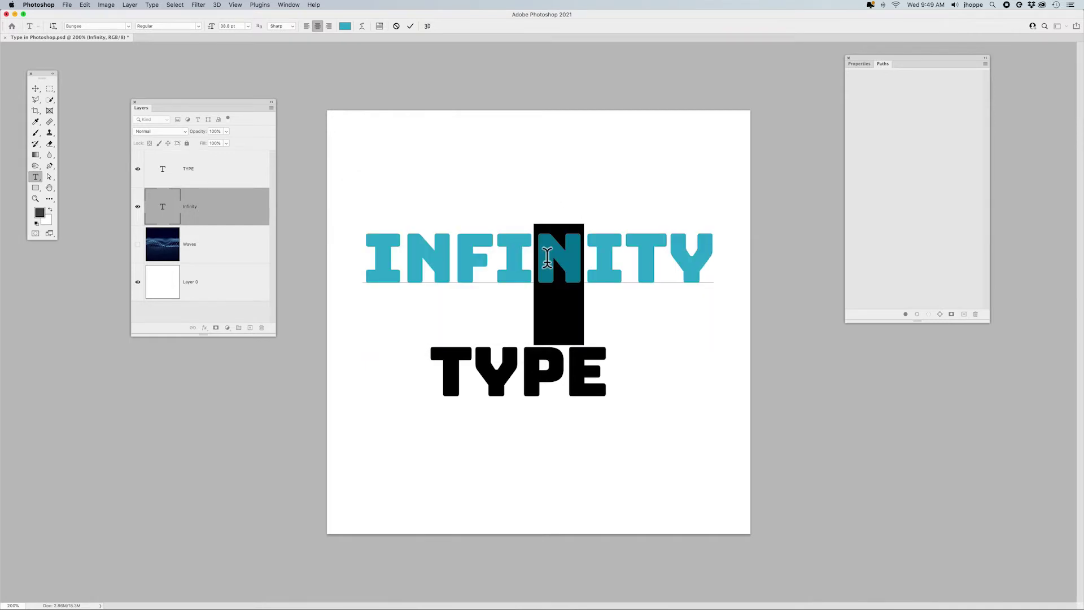
{"action": "left_click", "coordinate": [345, 26]}
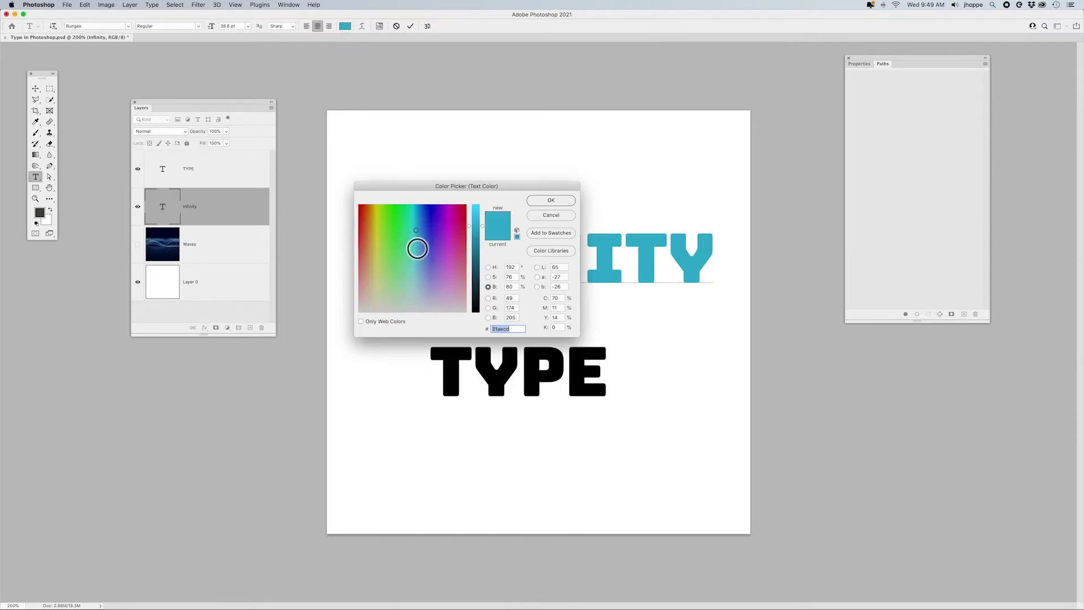
{"action": "left_click", "coordinate": [476, 236]}
{"action": "left_click", "coordinate": [551, 200]}
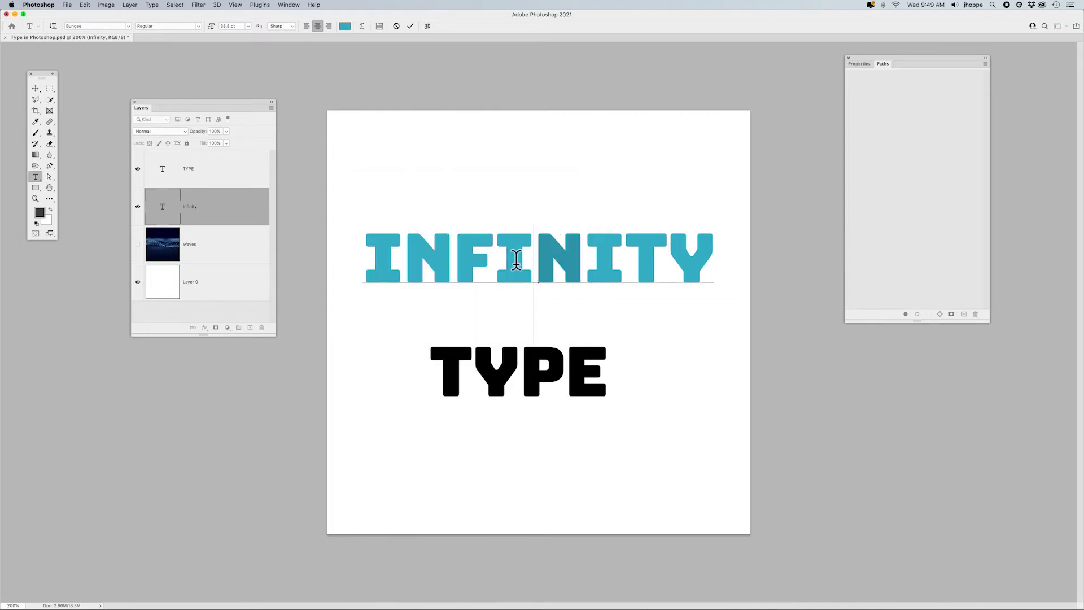
- Recolor the F of INFINITY by sampling the darker blue #2b97b2 from the second N
{"action": "left_click_drag", "start_coordinate": [495, 258], "coordinate": [454, 259]}
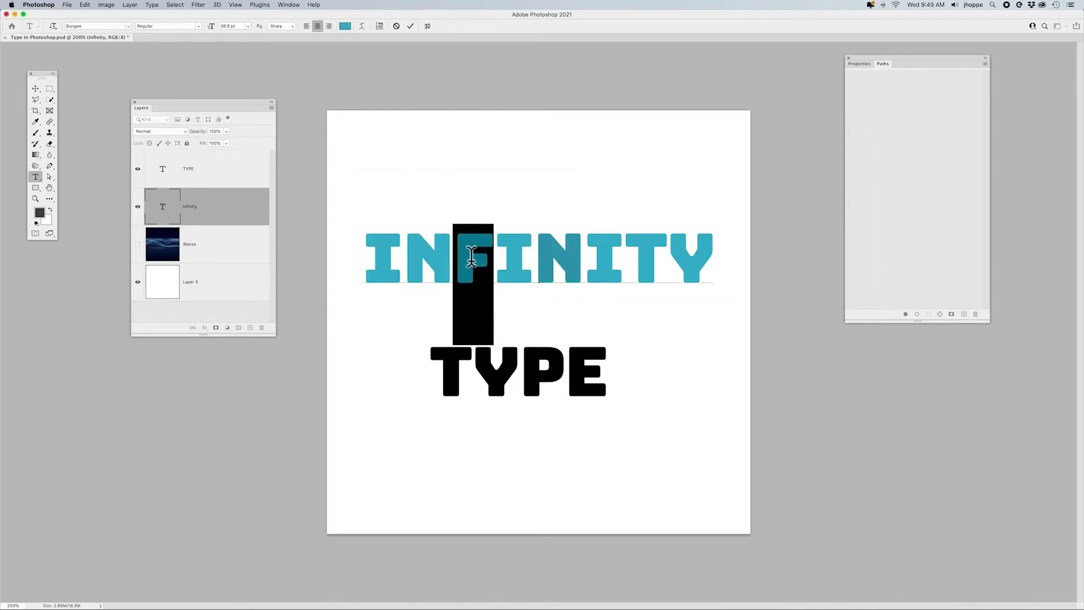
{"action": "left_click", "coordinate": [339, 27]}
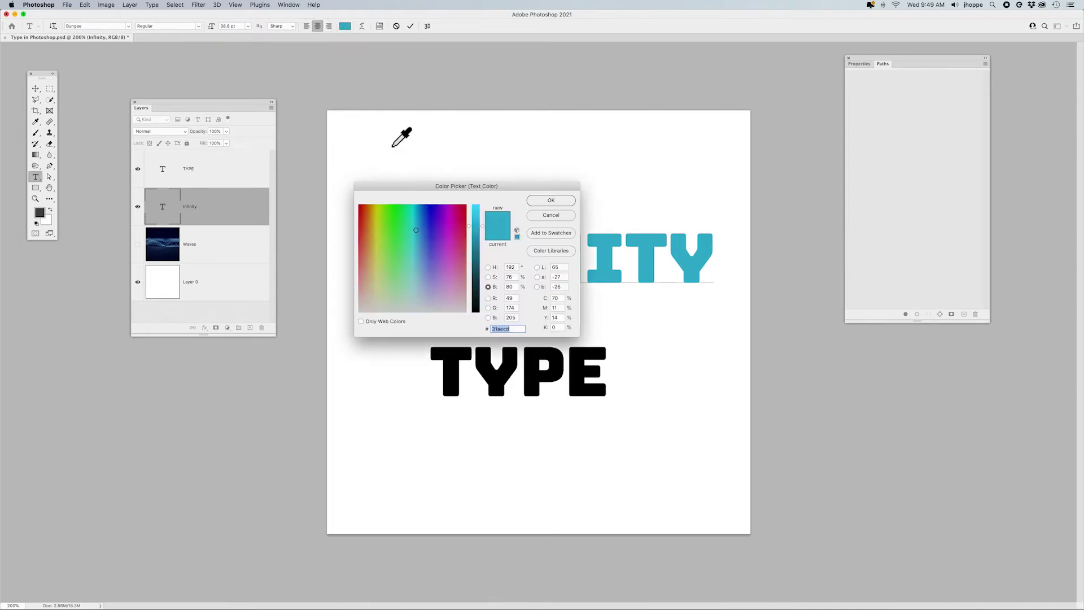
{"action": "left_click_drag", "start_coordinate": [443, 192], "coordinate": [300, 173]}
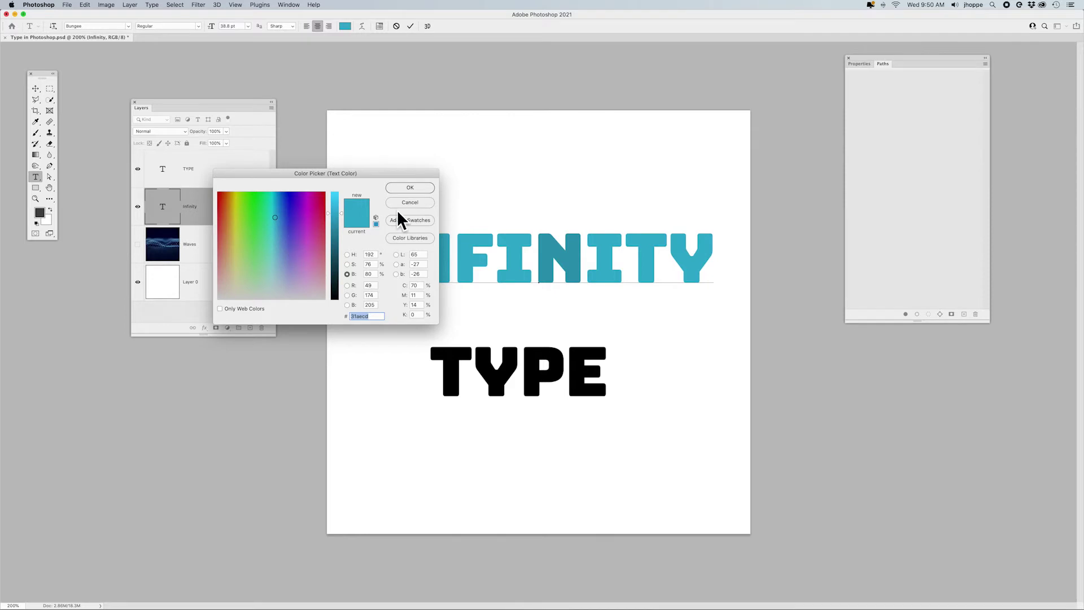
{"action": "left_click", "coordinate": [552, 246]}
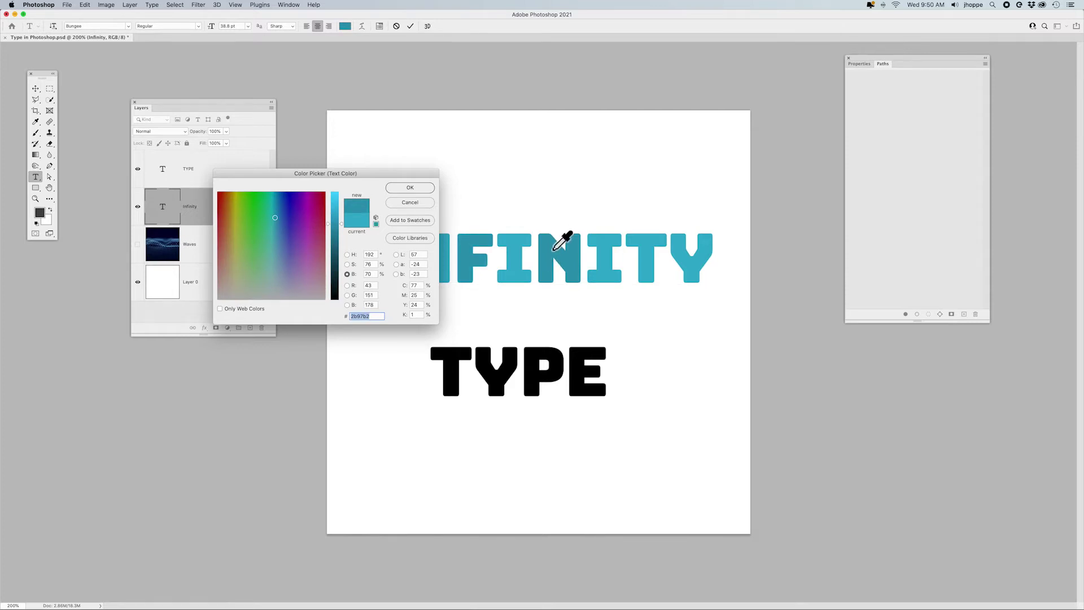
{"action": "left_click", "coordinate": [415, 186]}
- Recolor the first I of INFINITY by sampling the darker blue #2b97b2 from the second N, and commit the text edit
{"action": "left_click_drag", "start_coordinate": [415, 266], "coordinate": [376, 266]}
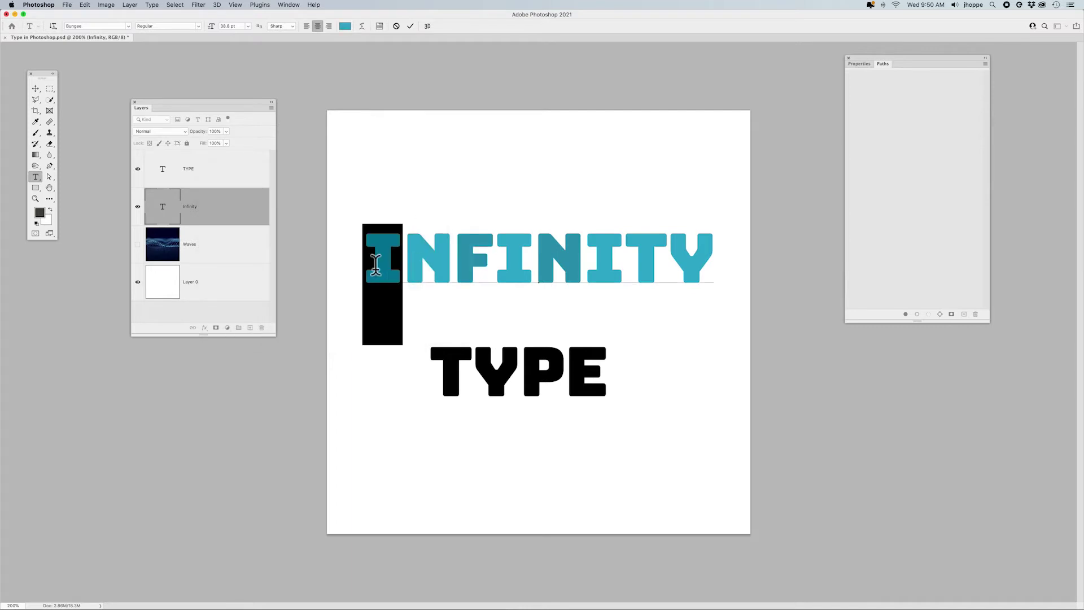
{"action": "left_click", "coordinate": [345, 26]}
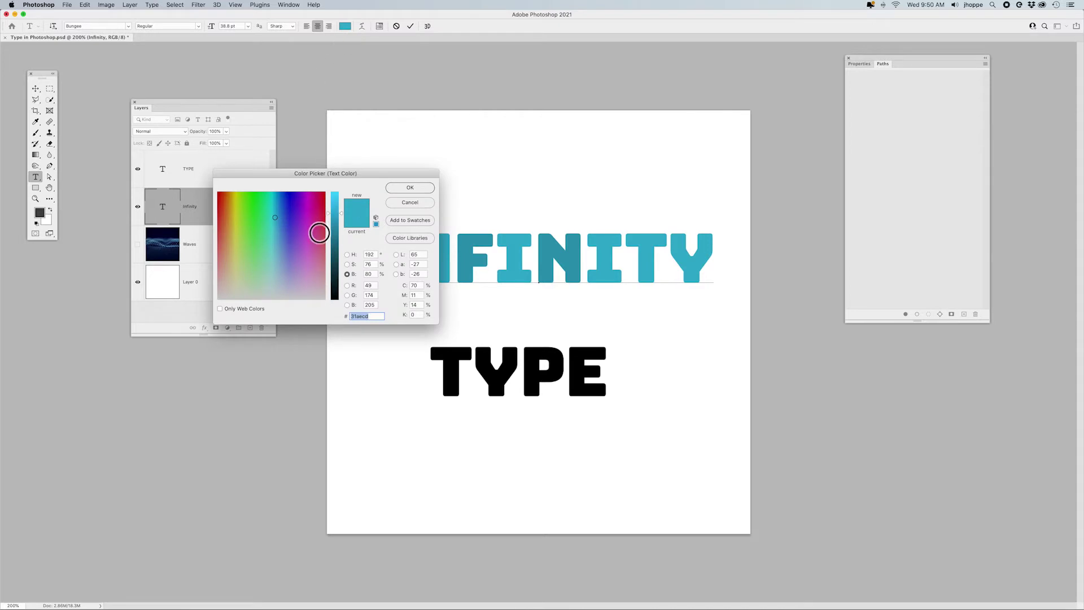
{"action": "left_click", "coordinate": [556, 238]}
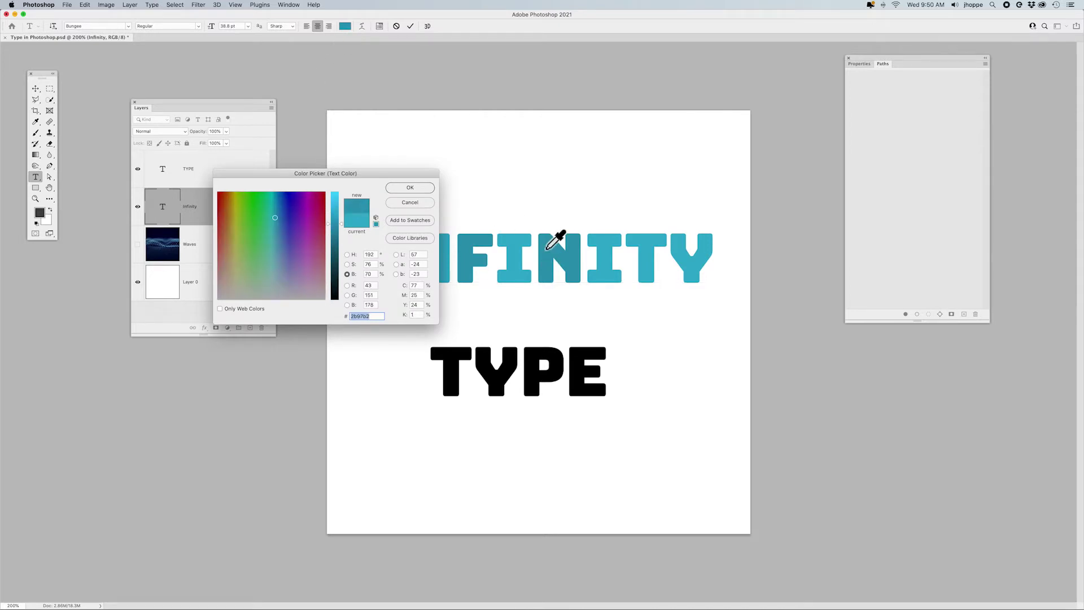
{"action": "left_click", "coordinate": [399, 189]}
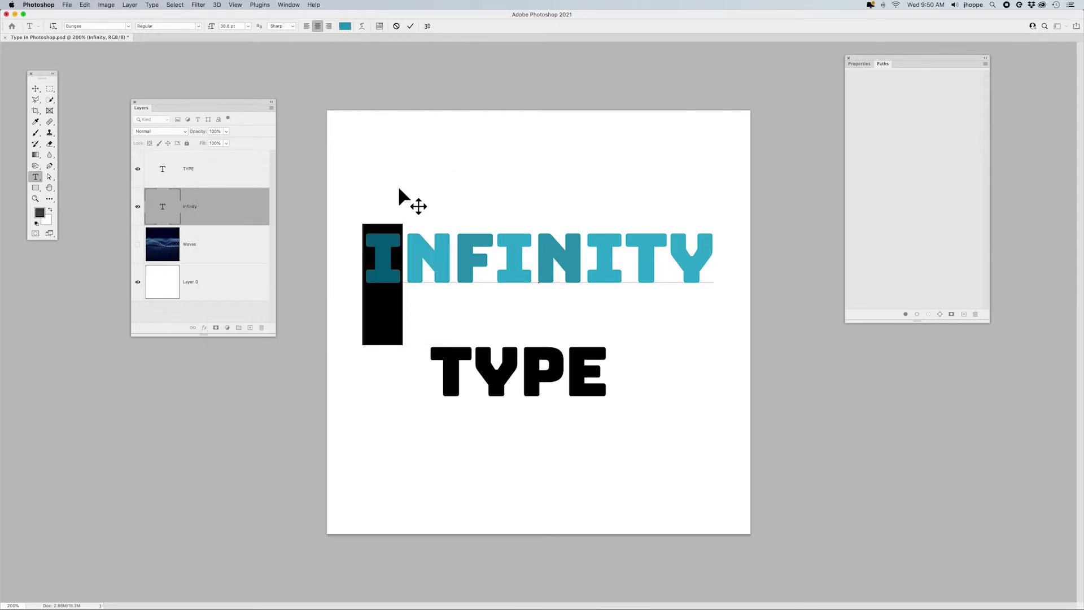
{"action": "left_click", "coordinate": [405, 252]}
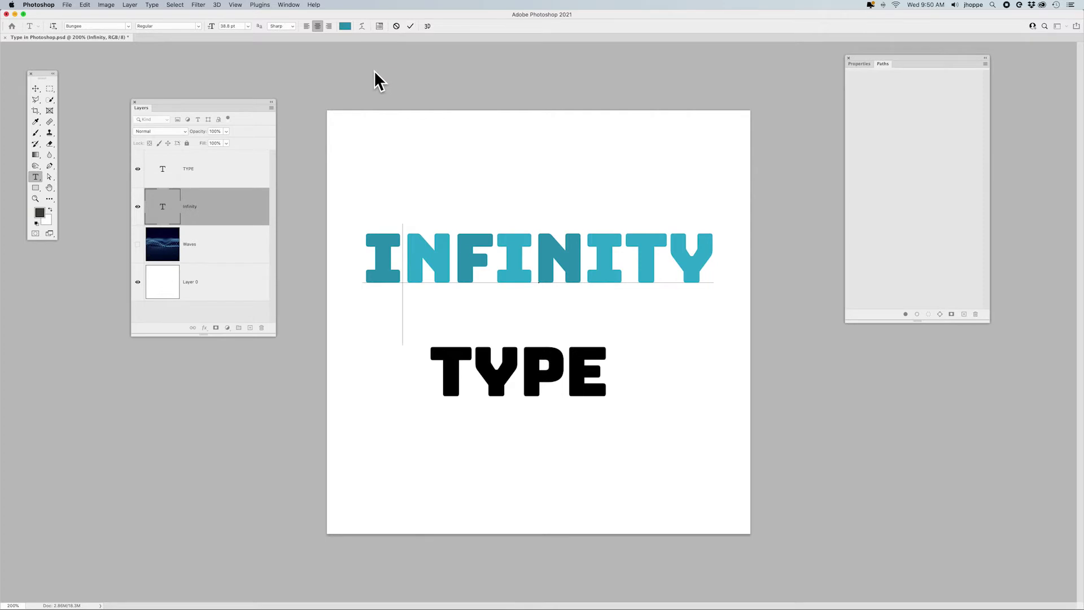
{"action": "key", "text": "super+Return"}
{"action": "key", "text": "v"}
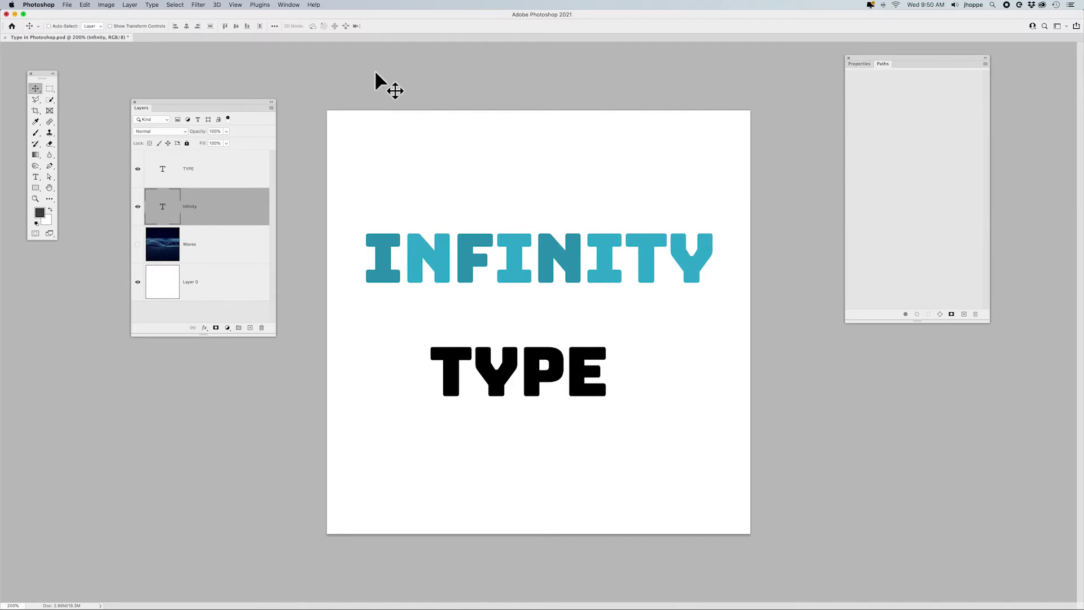
- Change the font of the whole INFINITY text to Abril Fatface
{"action": "double_click", "coordinate": [160, 209]}
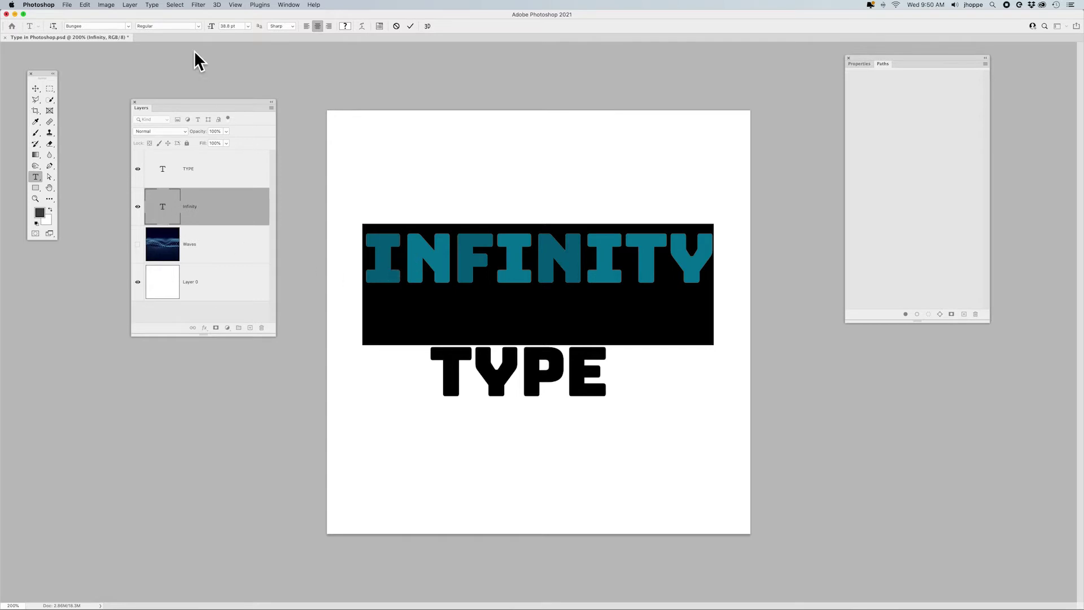
{"action": "left_click", "coordinate": [128, 26]}
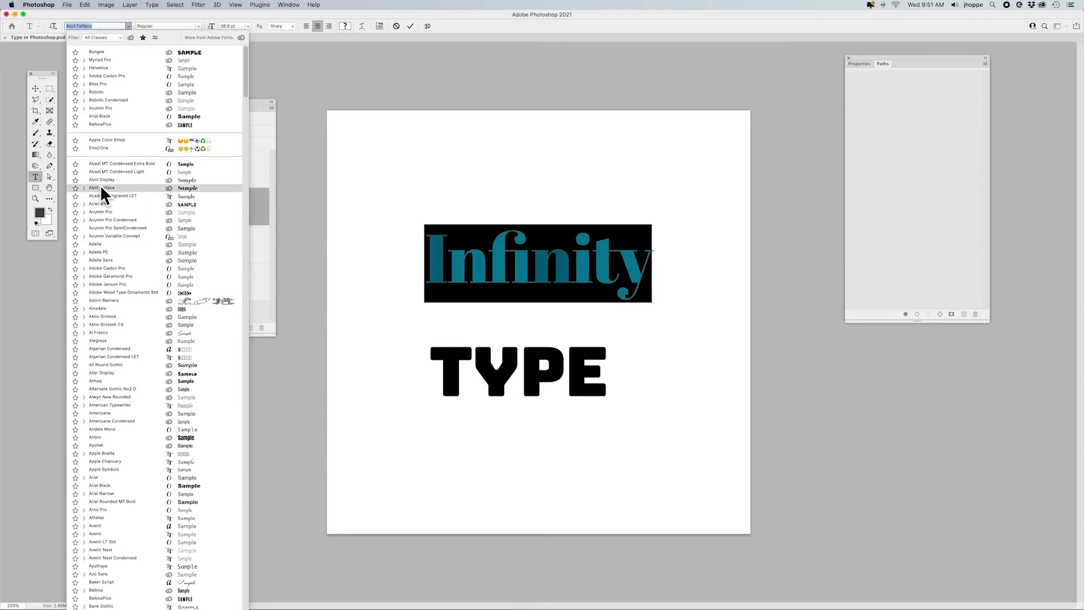
{"action": "left_click", "coordinate": [83, 187]}
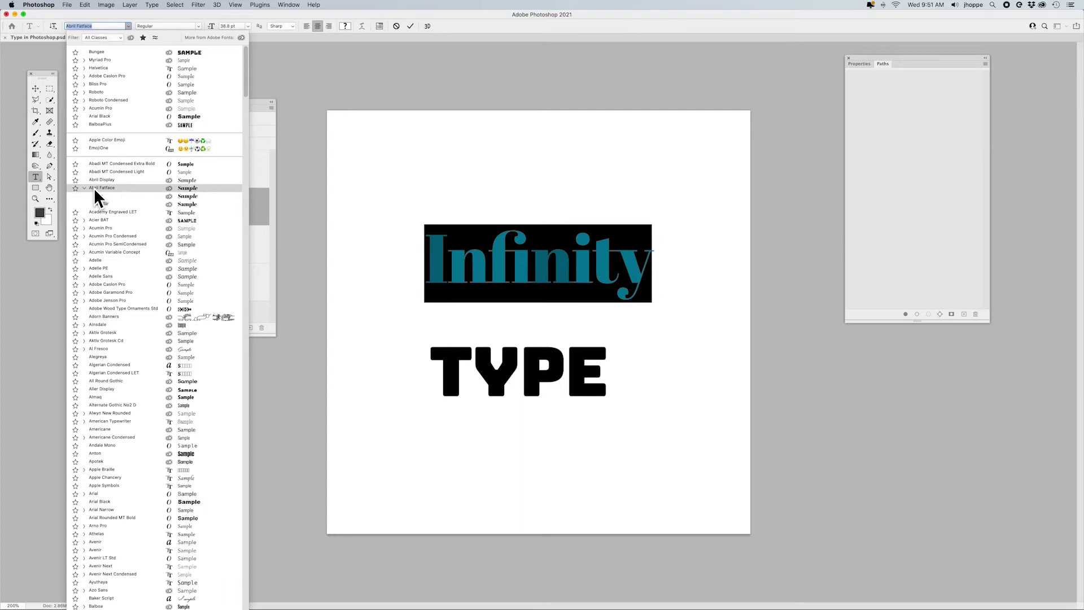
{"action": "left_click", "coordinate": [93, 188]}
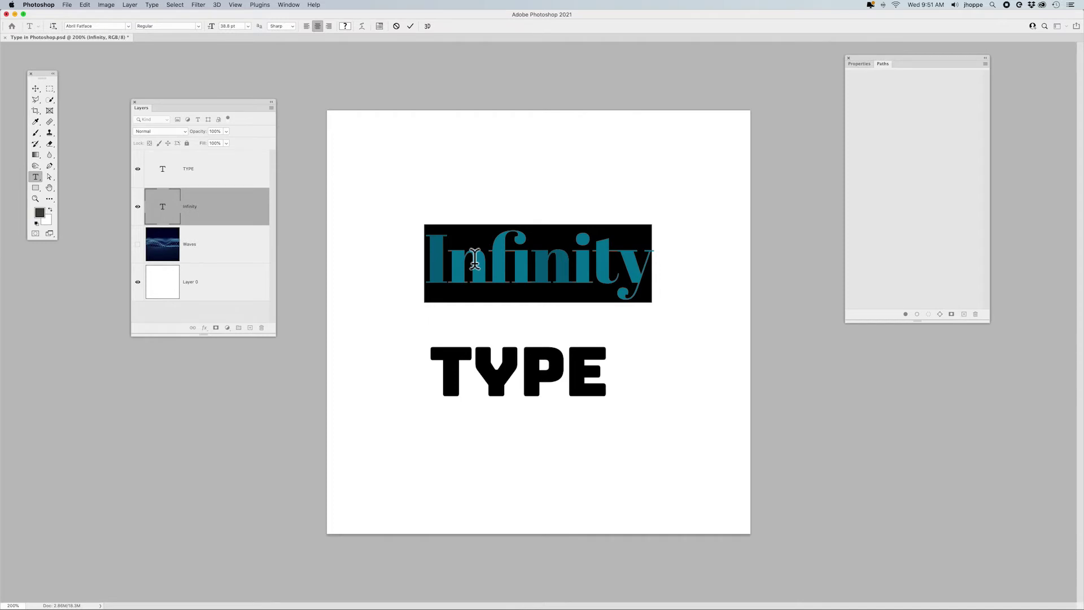
- Look through the font list filtered by similar fonts, by favorites and by Adobe Fonts, clearing each filter again
{"action": "left_click", "coordinate": [129, 26]}
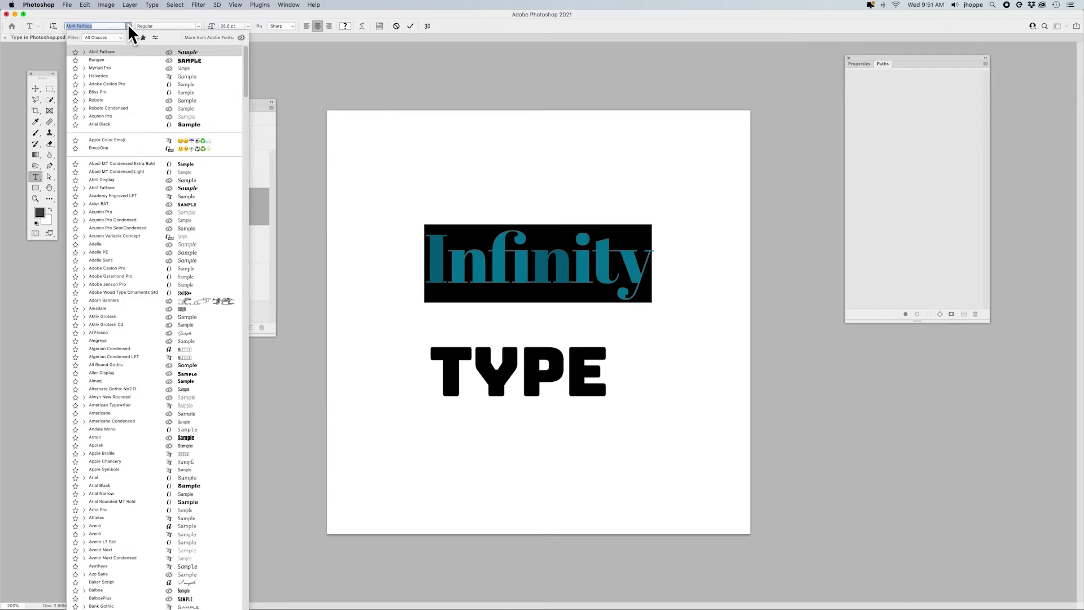
{"action": "left_click", "coordinate": [154, 38]}
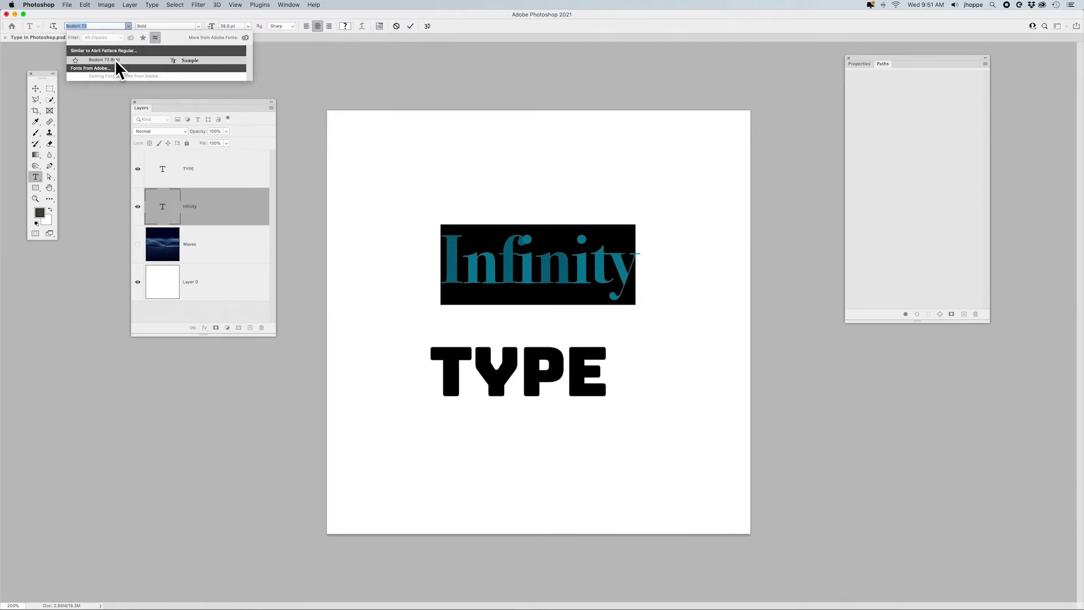
{"action": "left_click", "coordinate": [154, 38]}
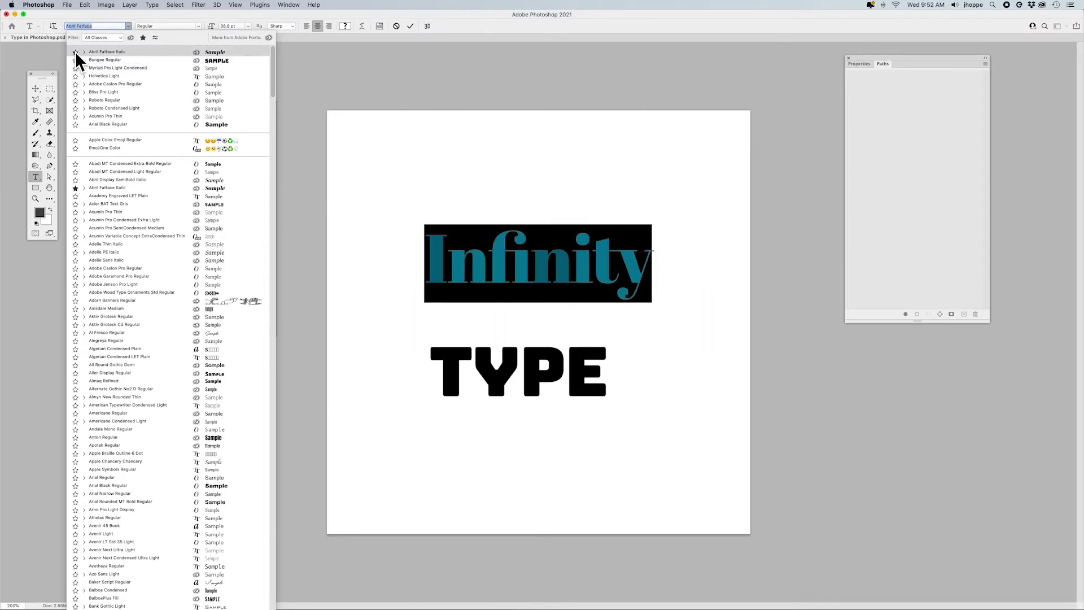
{"action": "left_click", "coordinate": [143, 37]}
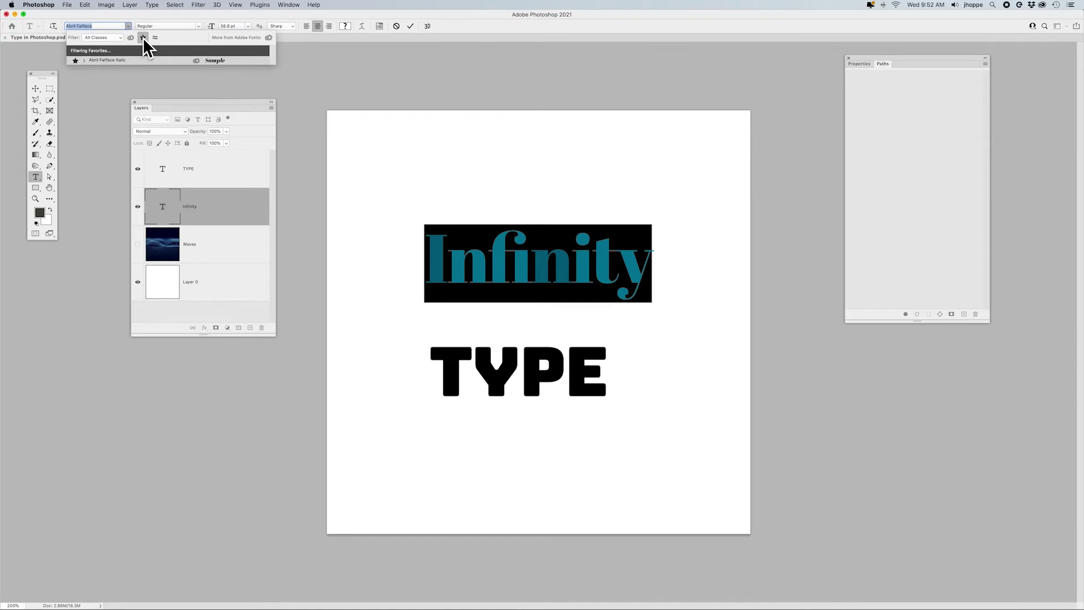
{"action": "left_click", "coordinate": [143, 37]}
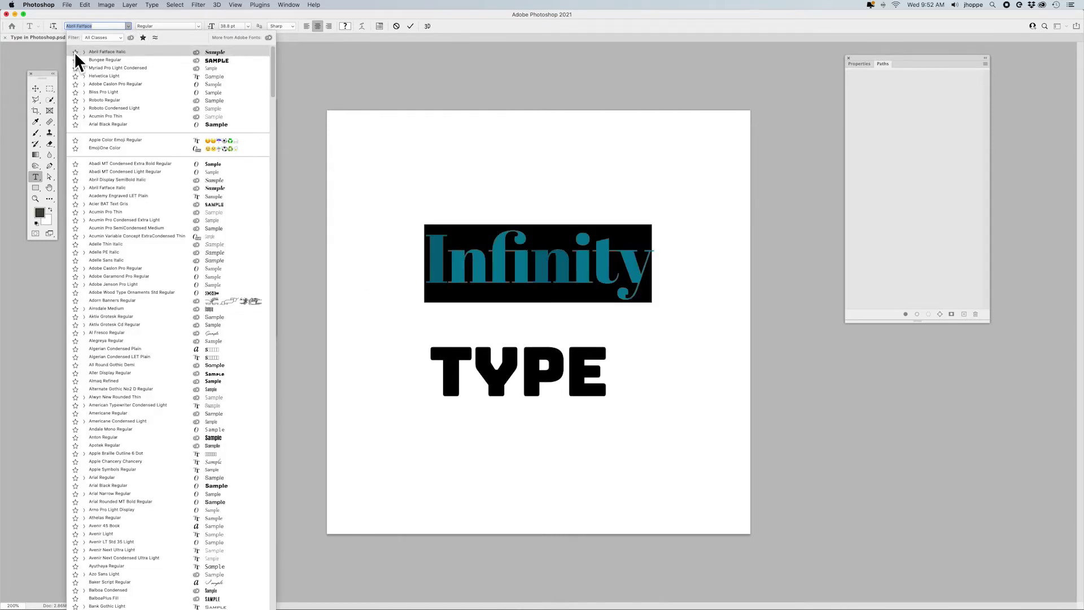
{"action": "left_click", "coordinate": [131, 38]}
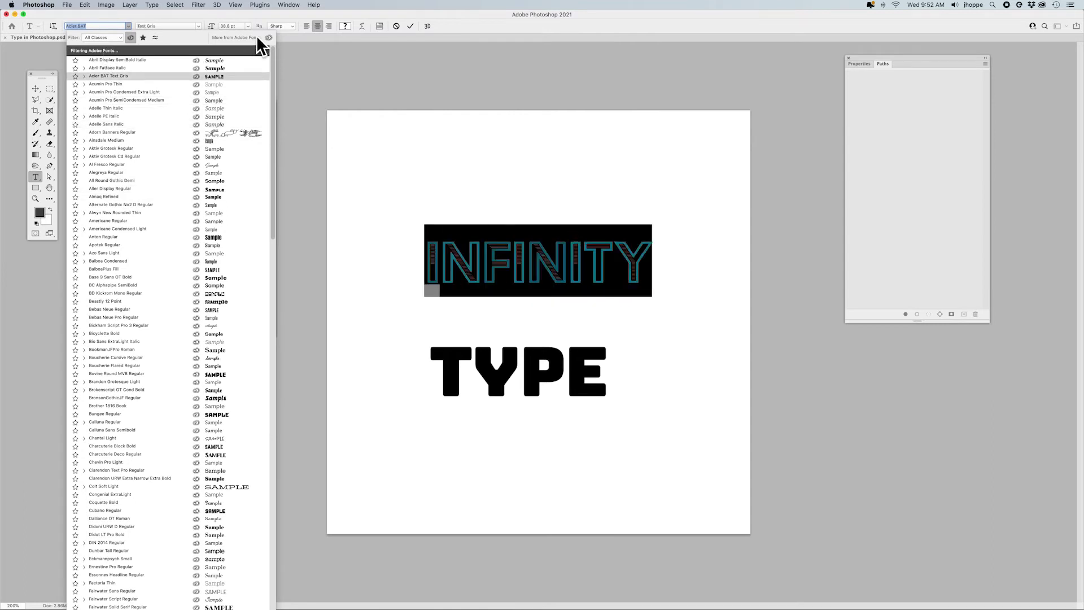
{"action": "left_click", "coordinate": [130, 37]}
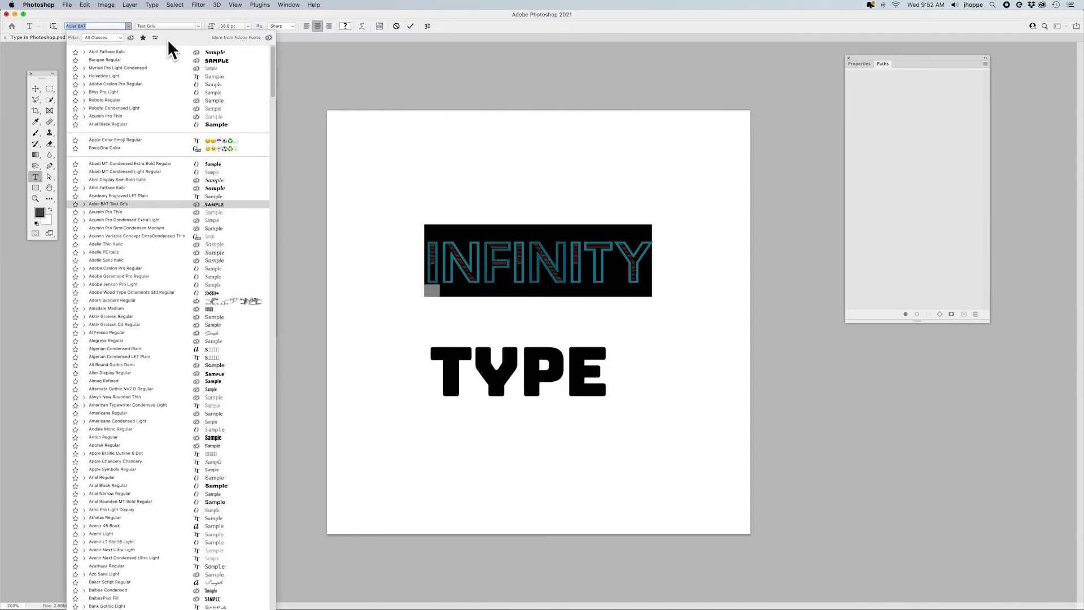
- Browse more fonts on the Adobe Fonts website in Chrome, view the AG Namsangjun family, and return to Photoshop
{"action": "left_click", "coordinate": [268, 38]}
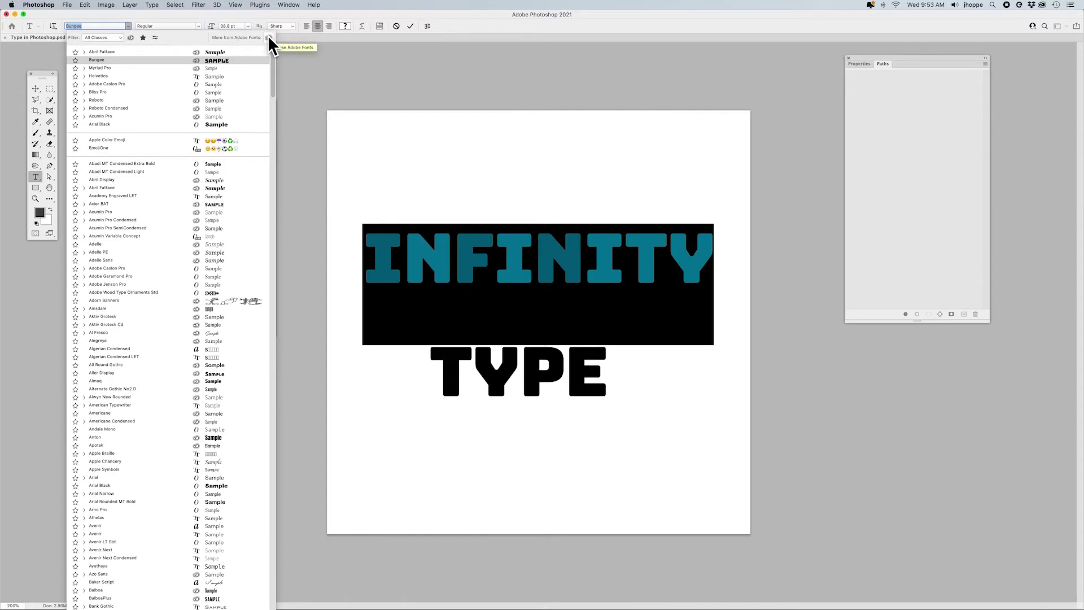
{"action": "left_click", "coordinate": [268, 38]}
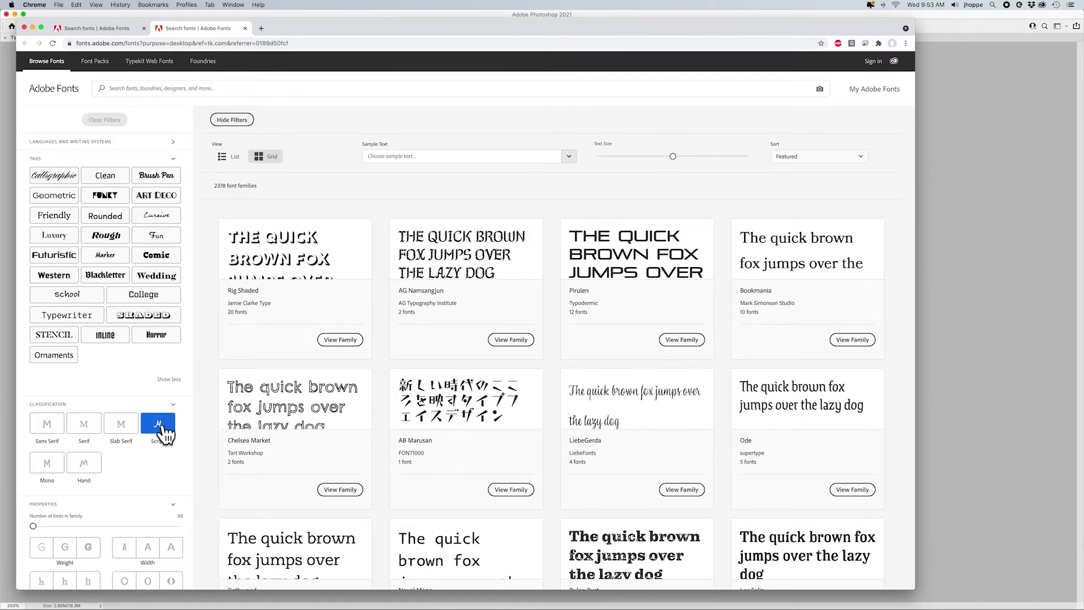
{"action": "scroll", "coordinate": [599, 316], "scroll_direction": "down", "scroll_amount": 5}
{"action": "scroll", "coordinate": [597, 320], "scroll_direction": "up", "scroll_amount": 5}
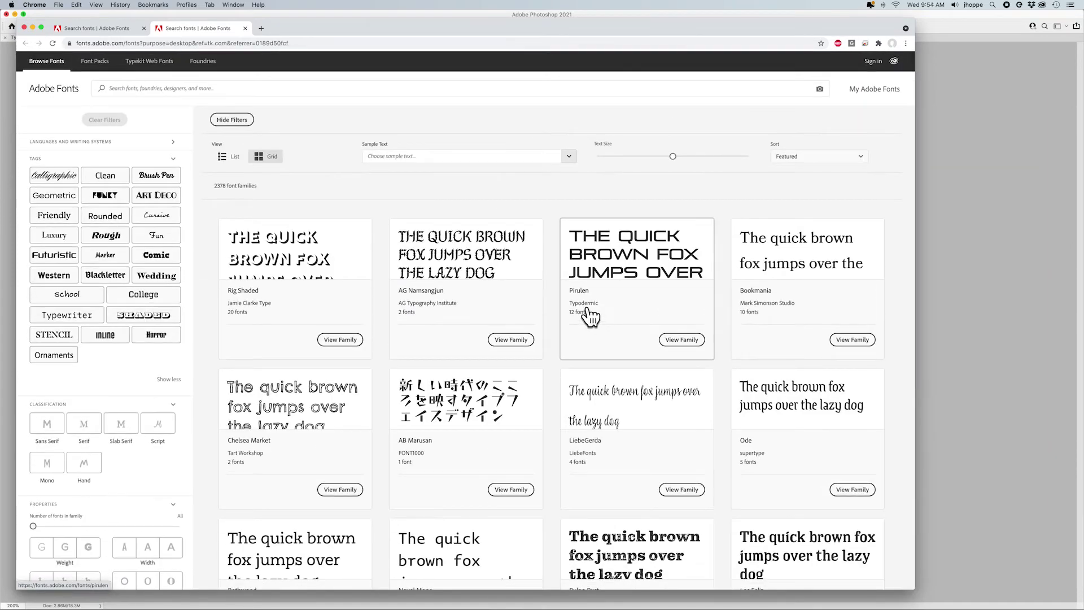
{"action": "scroll", "coordinate": [590, 317], "scroll_direction": "down", "scroll_amount": 5}
{"action": "scroll", "coordinate": [593, 319], "scroll_direction": "up", "scroll_amount": 2}
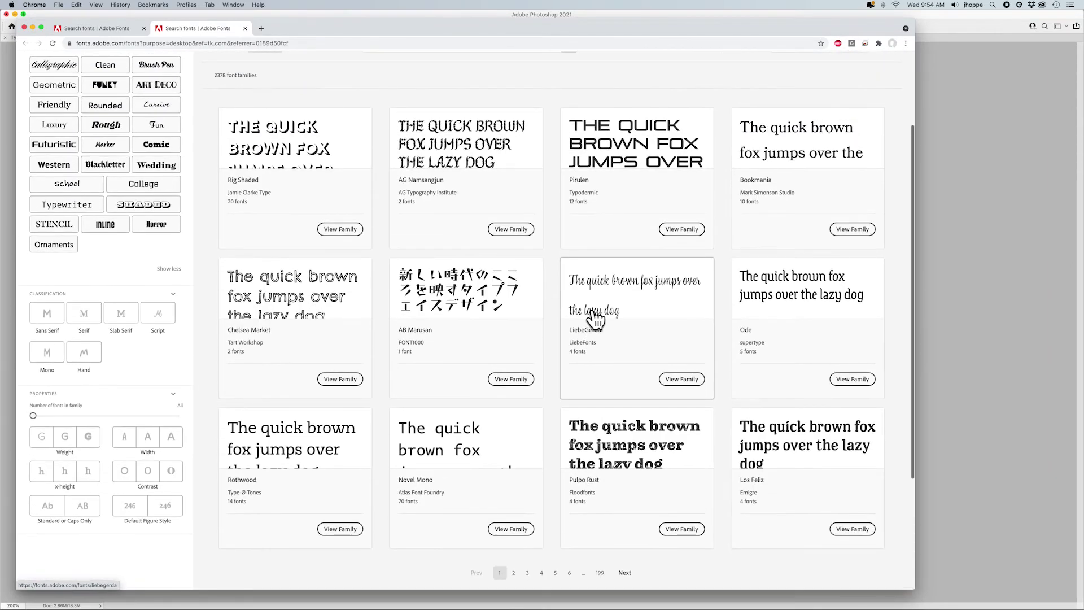
{"action": "scroll", "coordinate": [594, 317], "scroll_direction": "up", "scroll_amount": 2}
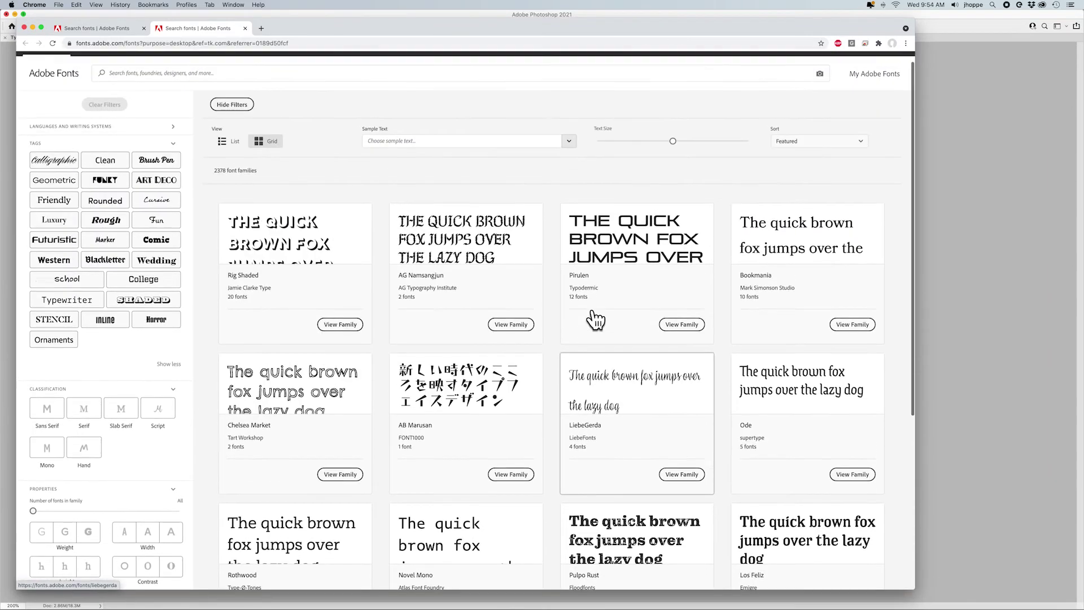
{"action": "left_click", "coordinate": [517, 326]}
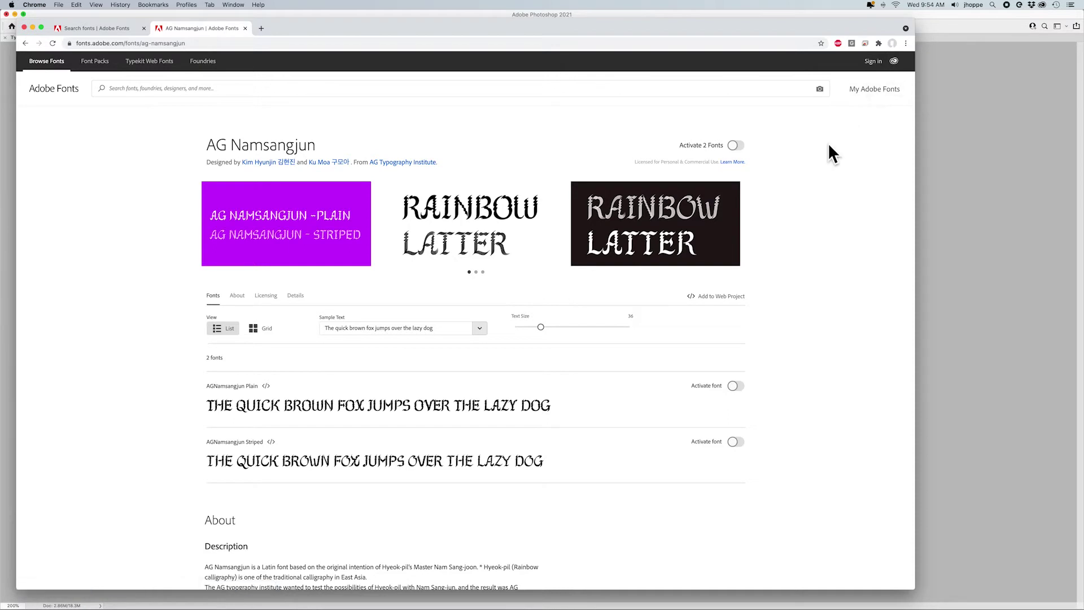
{"action": "left_click", "coordinate": [988, 214]}
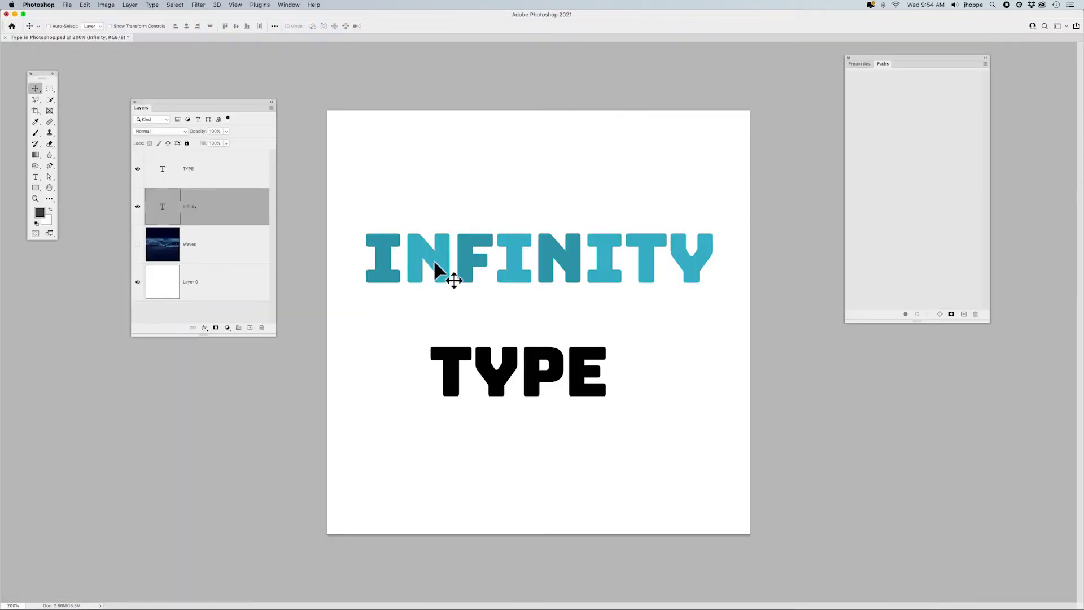
{"action": "double_click", "coordinate": [157, 209]}
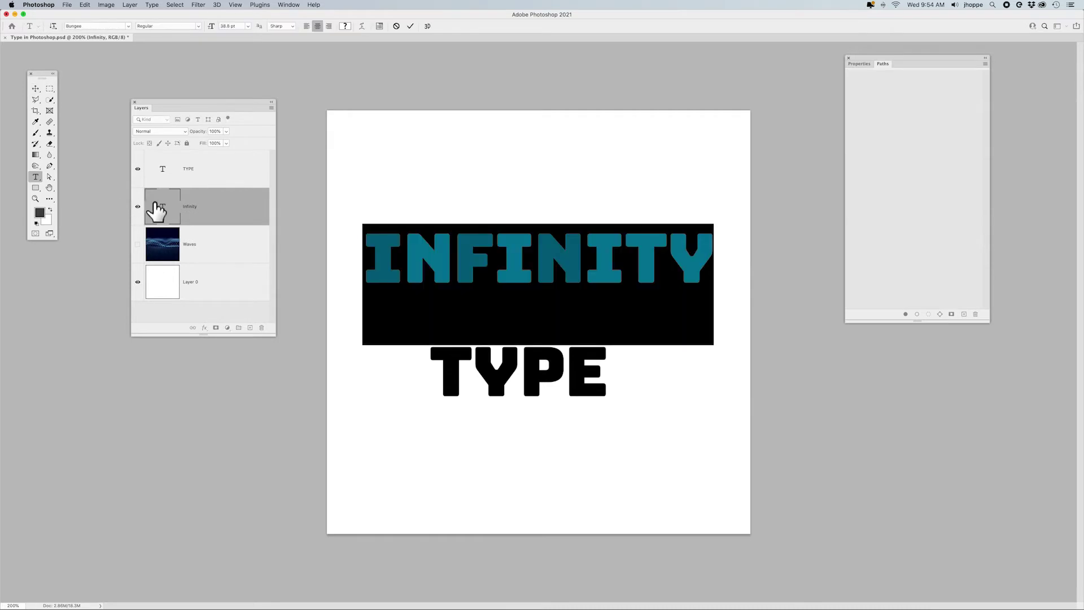
{"action": "left_click", "coordinate": [129, 26]}
{"action": "right_click", "coordinate": [413, 230]}
{"action": "left_click", "coordinate": [405, 246]}
{"action": "left_click", "coordinate": [405, 247]}
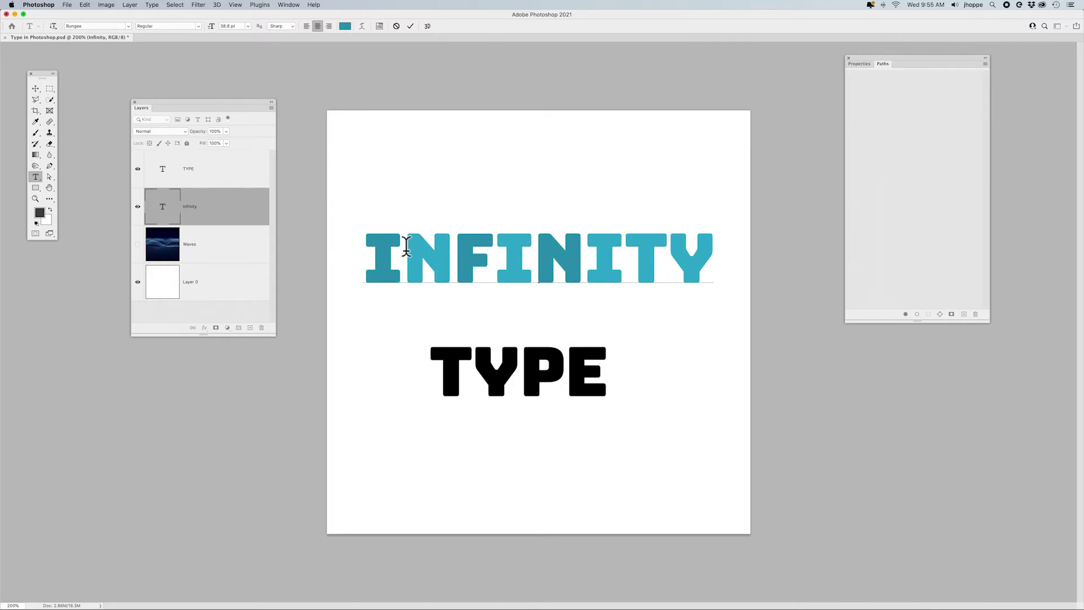
- Set the font size of the whole INFINITY text to 25 pt
{"action": "double_click", "coordinate": [163, 207]}
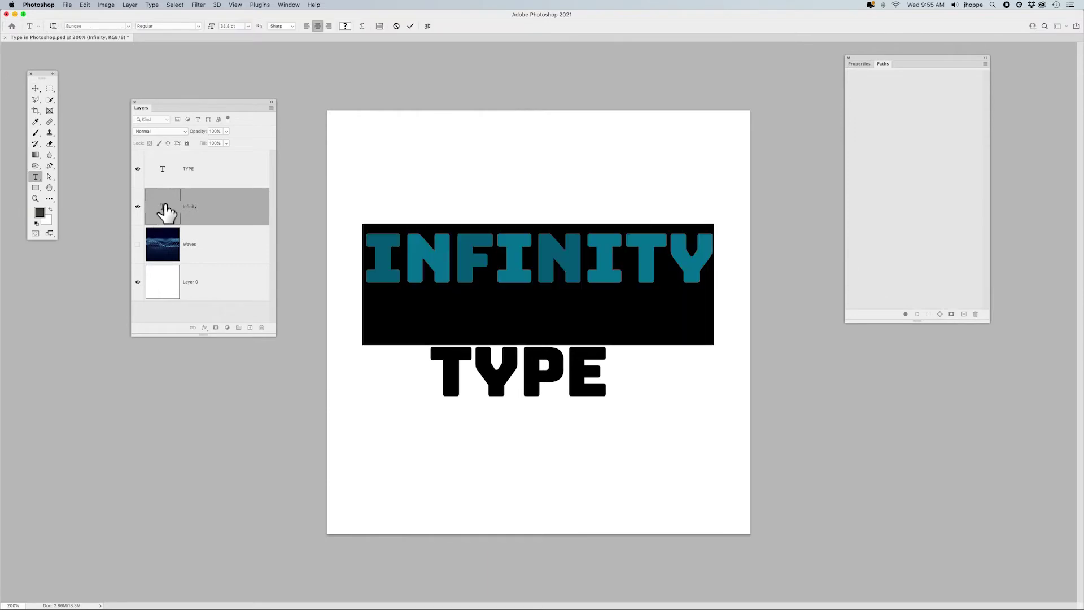
{"action": "left_click", "coordinate": [248, 26]}
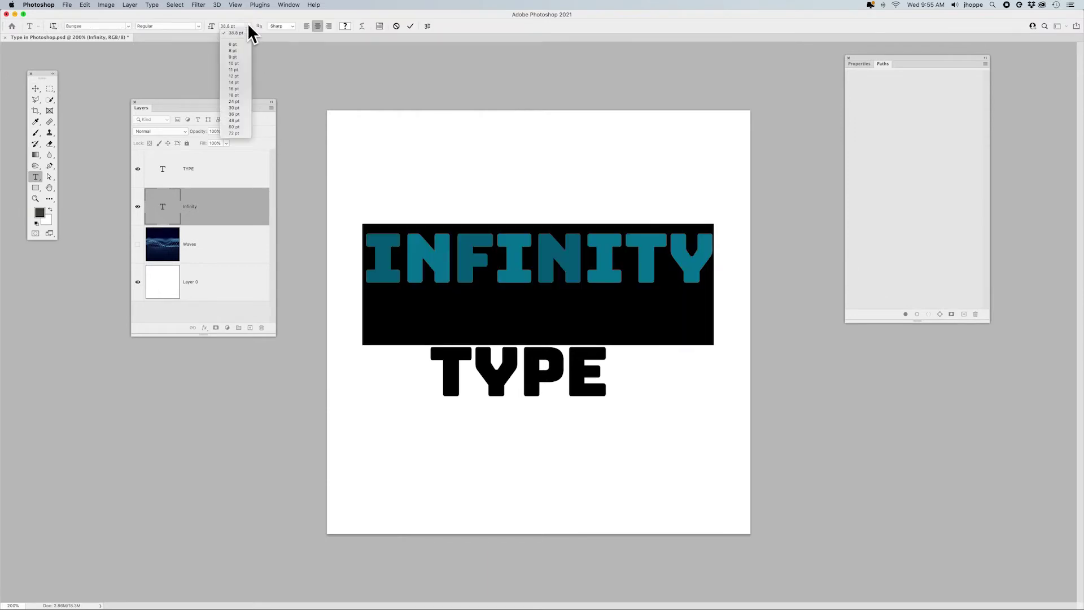
{"action": "left_click", "coordinate": [248, 26]}
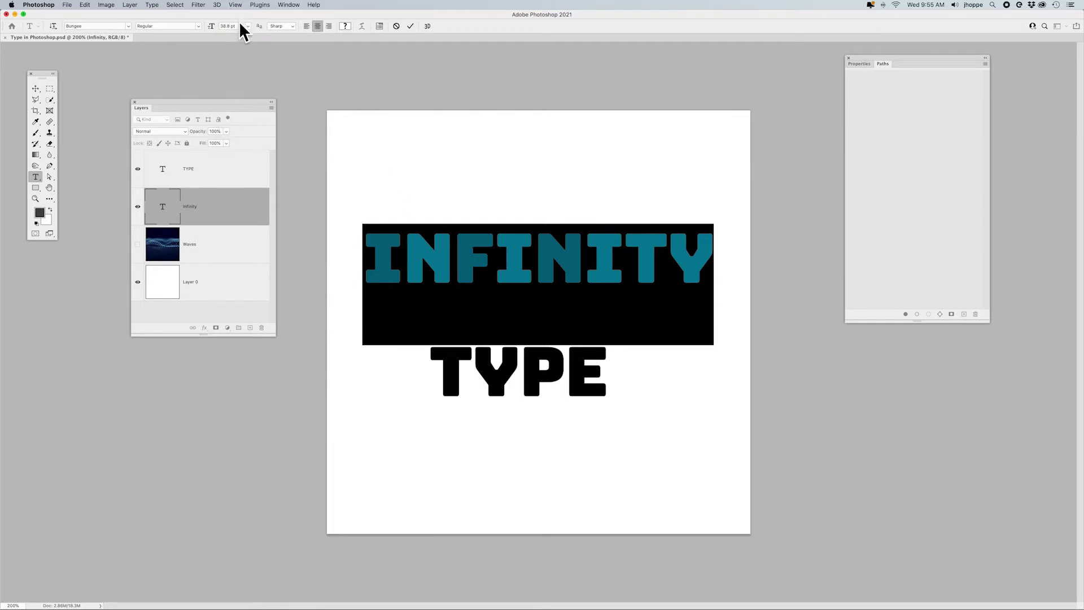
{"action": "left_click", "coordinate": [217, 26]}
{"action": "type", "text": "25"}
{"action": "key", "text": "Return"}
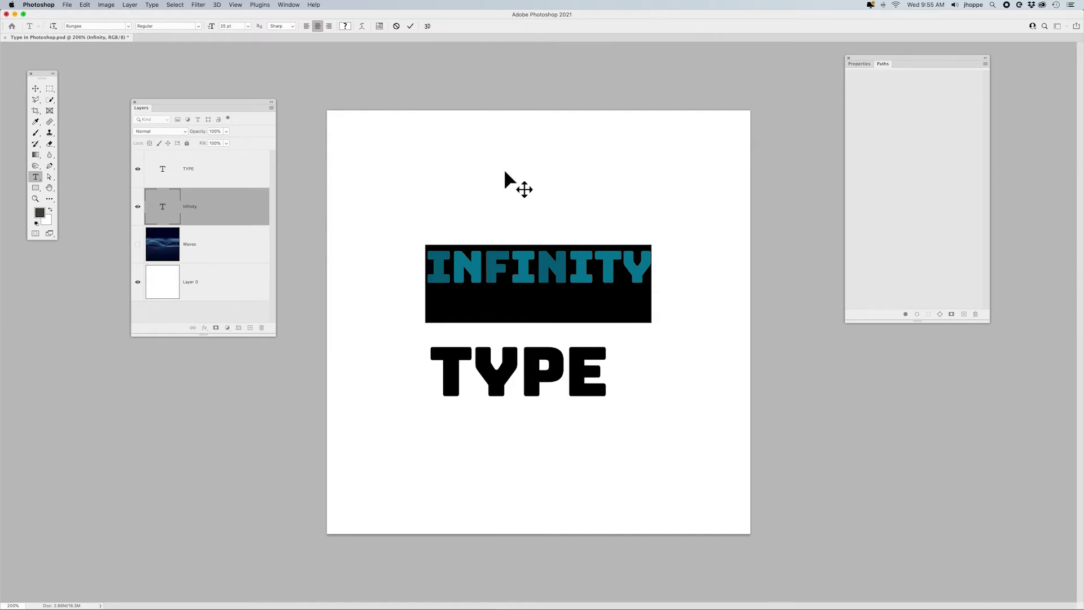
- Increase the font size of the selected INFINITY text in 1 pt increments up to 30 pt
{"action": "key", "text": "super+shift+period"}
{"action": "key", "text": "super+shift+period"}
{"action": "key", "text": "super+shift+period"}
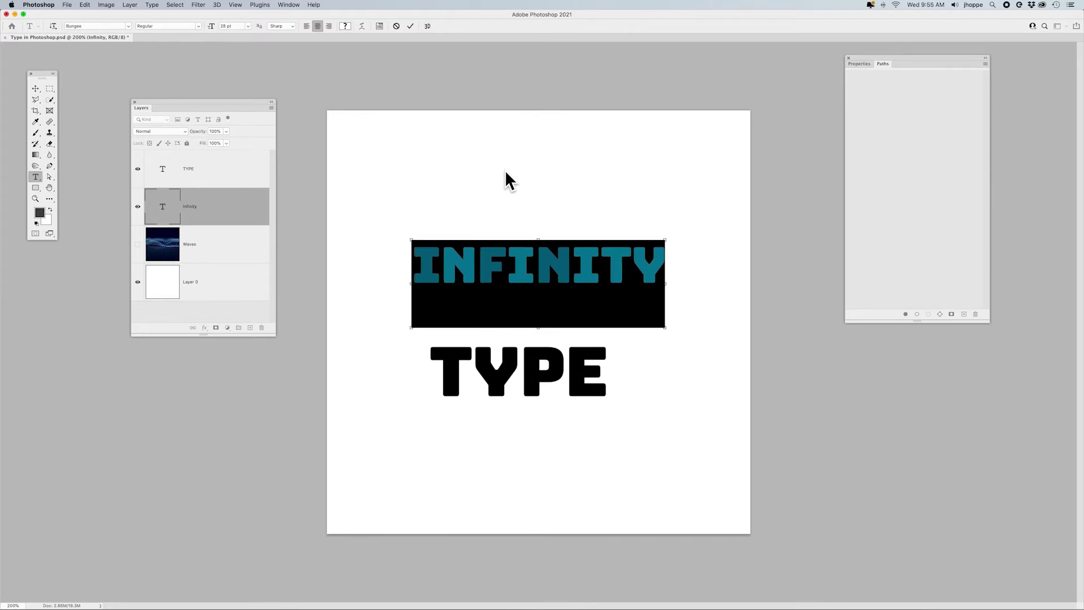
{"action": "key", "text": "super+shift+period"}
{"action": "key", "text": "super+shift+period"}
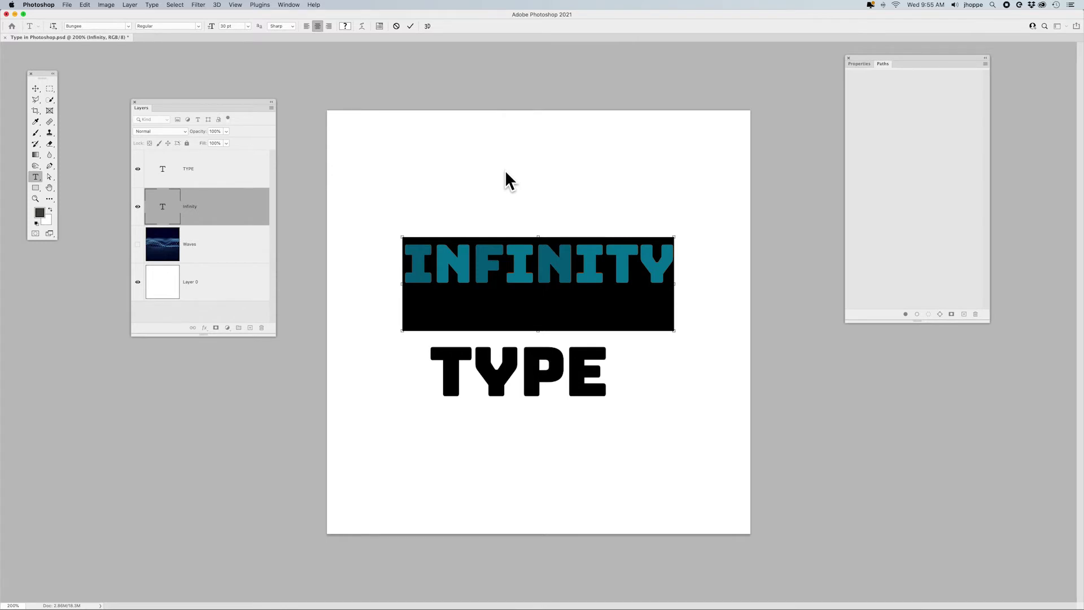
- Reduce the INFINITY font size in small increments and enlarge it again to end at 26 pt
{"action": "key", "text": "super+shift+comma"}
{"action": "key", "text": "super+shift+comma"}
{"action": "key", "text": "super+shift+comma"}
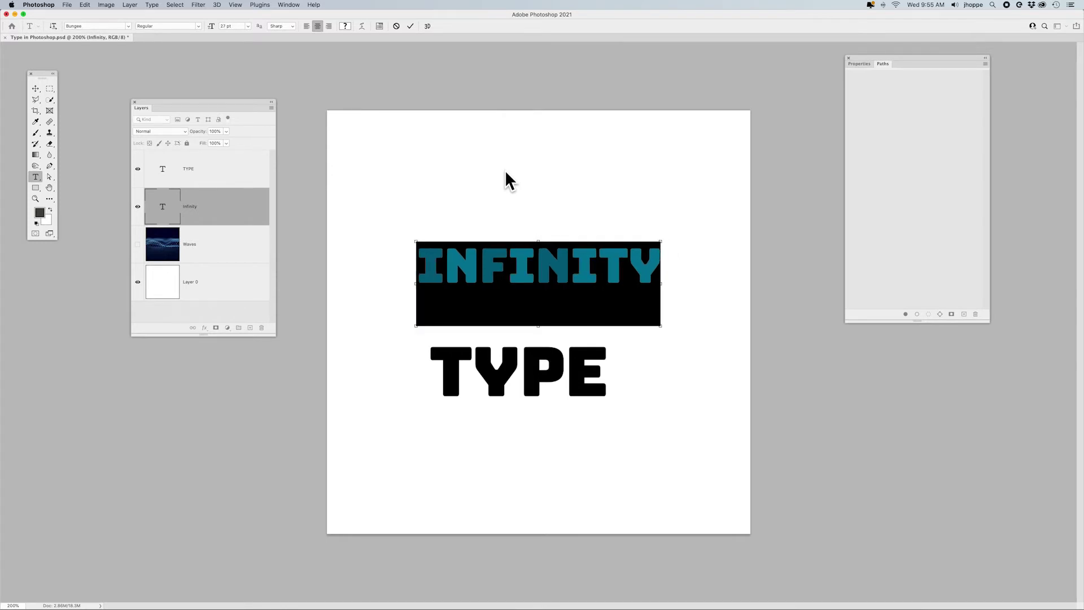
{"action": "key", "text": "super+shift+comma"}
{"action": "key", "text": "super+shift+comma"}
{"action": "key", "text": "super+shift+comma"}
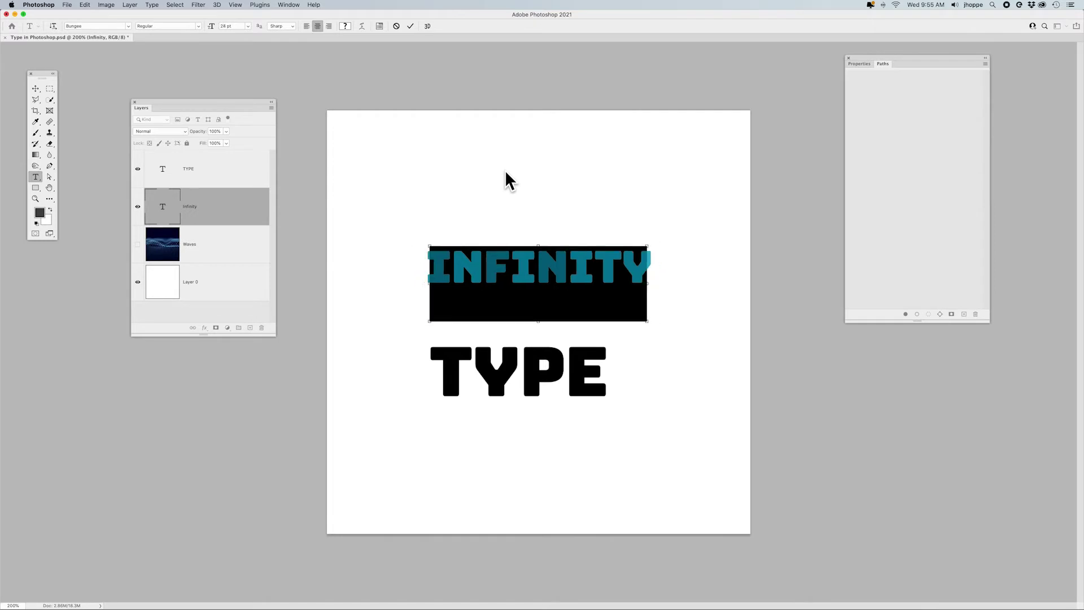
{"action": "key", "text": "super+shift+period"}
{"action": "key", "text": "super+shift+period"}
{"action": "key", "text": "super+shift+period"}
{"action": "key", "text": "super+shift+period"}
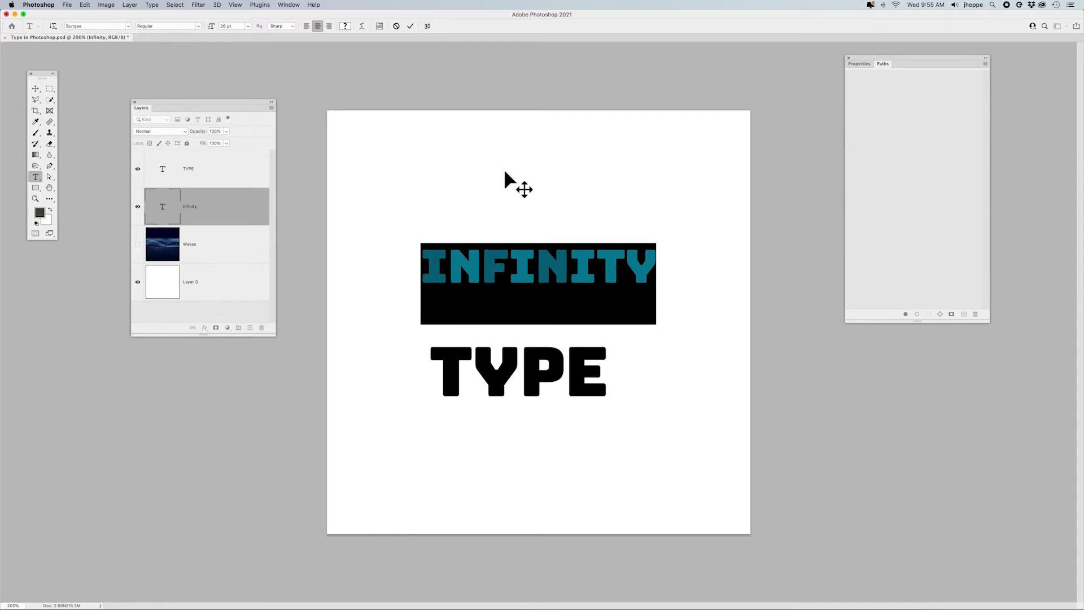
- Try left and right alignment on the INFINITY text and return it to centered alignment
{"action": "left_click", "coordinate": [307, 25]}
{"action": "left_click", "coordinate": [317, 26]}
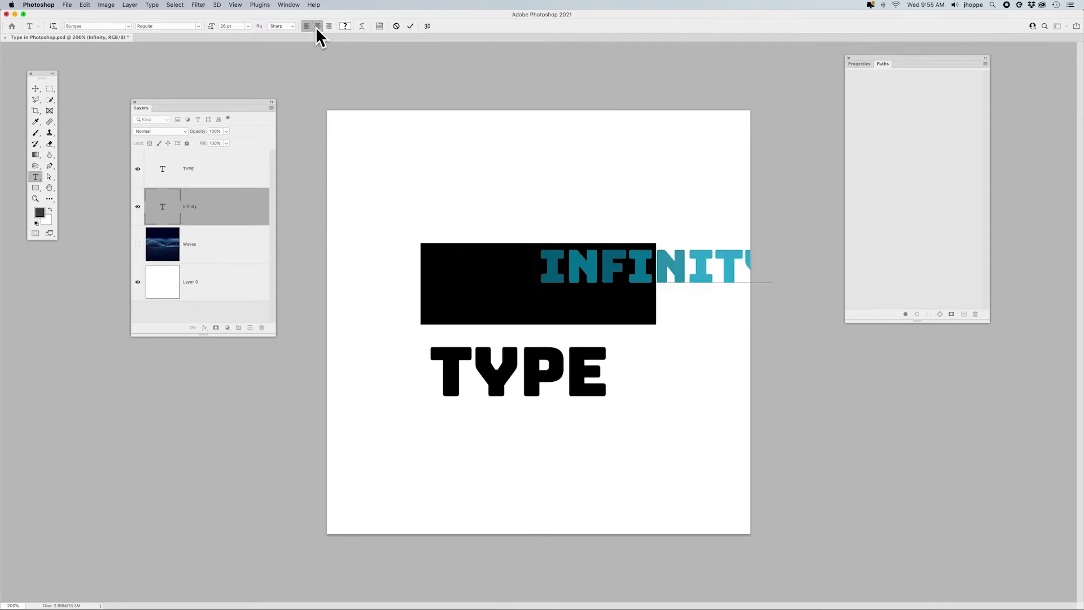
{"action": "left_click", "coordinate": [329, 26]}
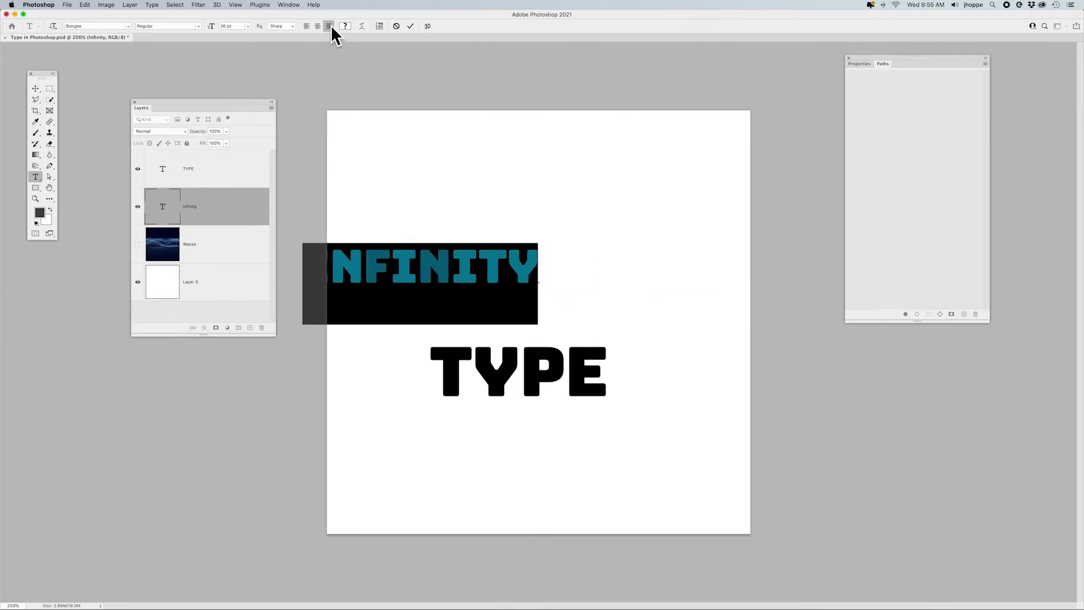
{"action": "left_click", "coordinate": [307, 26]}
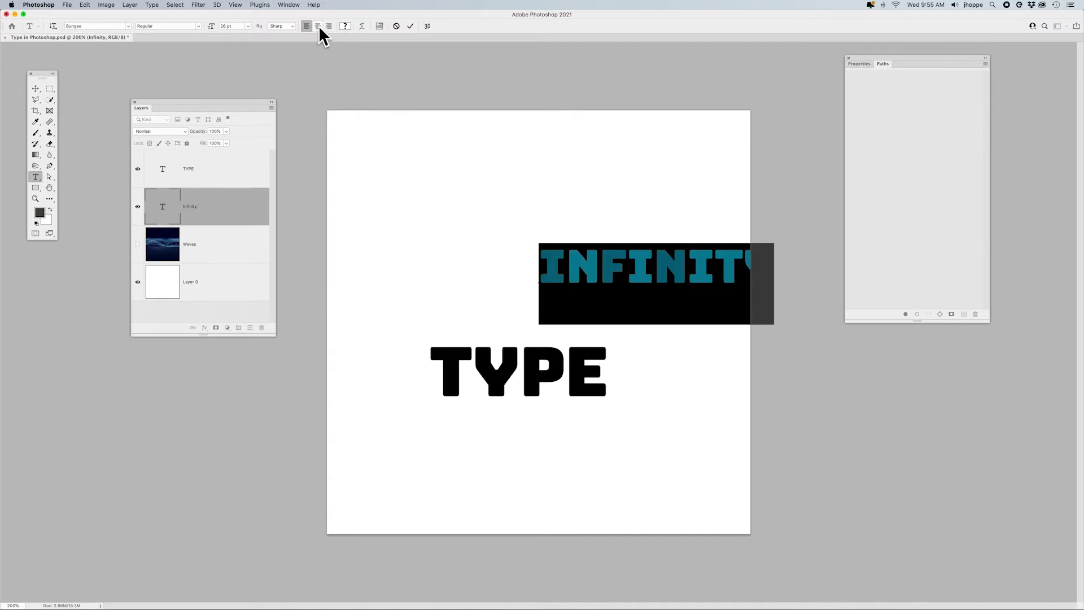
{"action": "left_click", "coordinate": [318, 26]}
- Add a second line reading "and more" below INFINITY in the same text layer
{"action": "left_click", "coordinate": [625, 270]}
{"action": "left_click", "coordinate": [649, 270]}
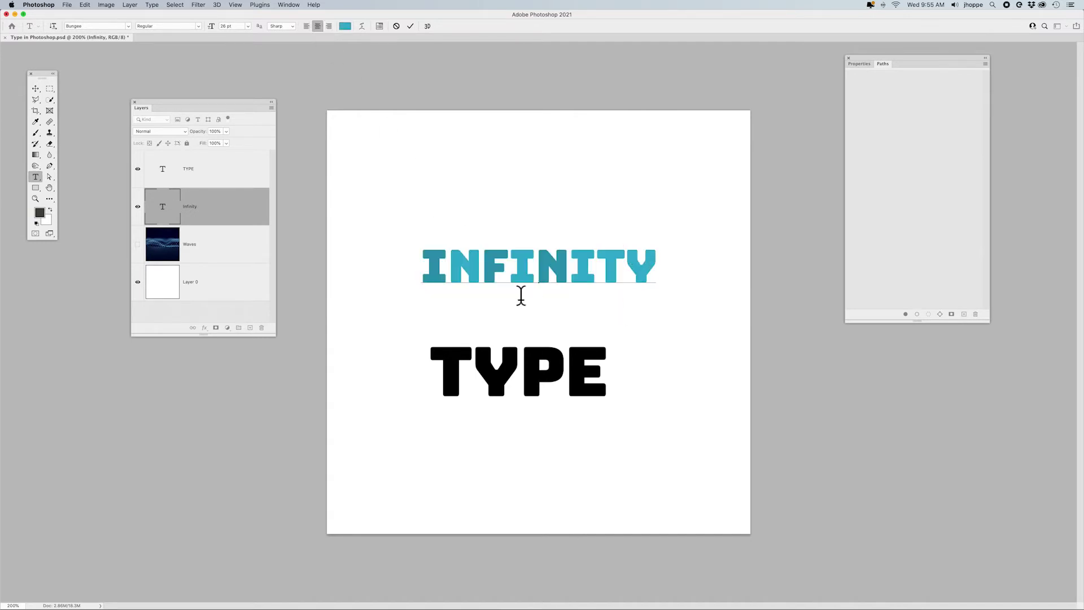
{"action": "key", "text": "Return"}
{"action": "type", "text": "and bo"}
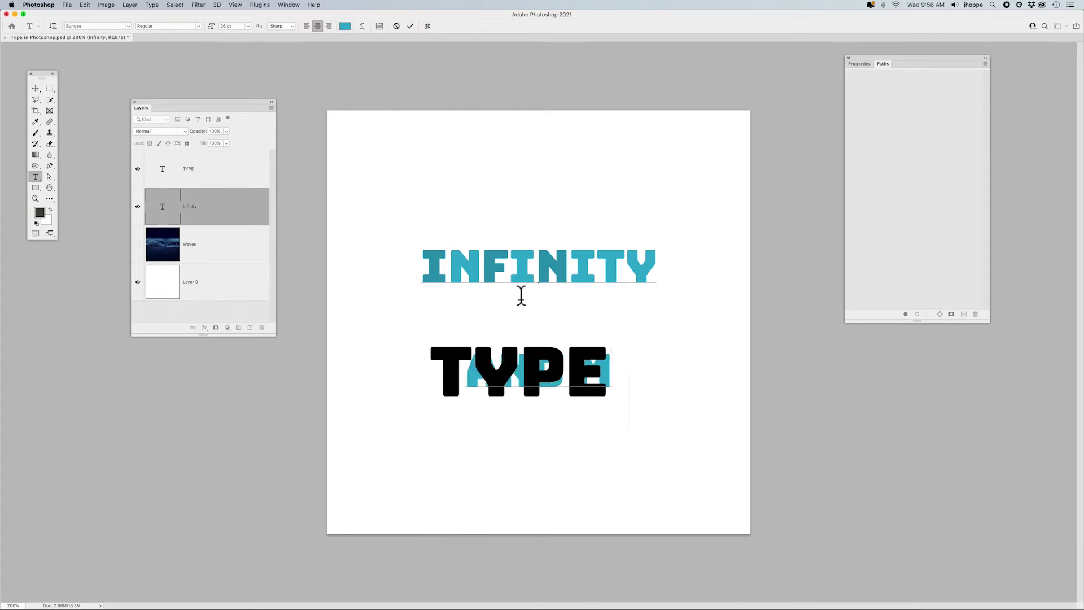
{"action": "type", "text": "re"}
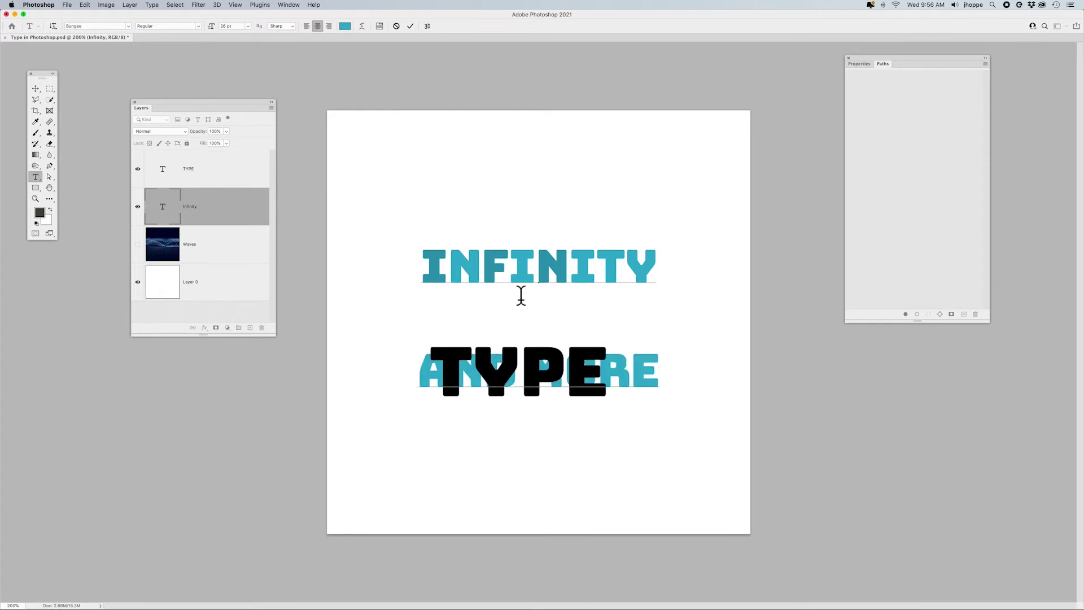
- Move the two-line Infinity and more text up the canvas, clear of the word TYPE
{"action": "left_click", "coordinate": [37, 89]}
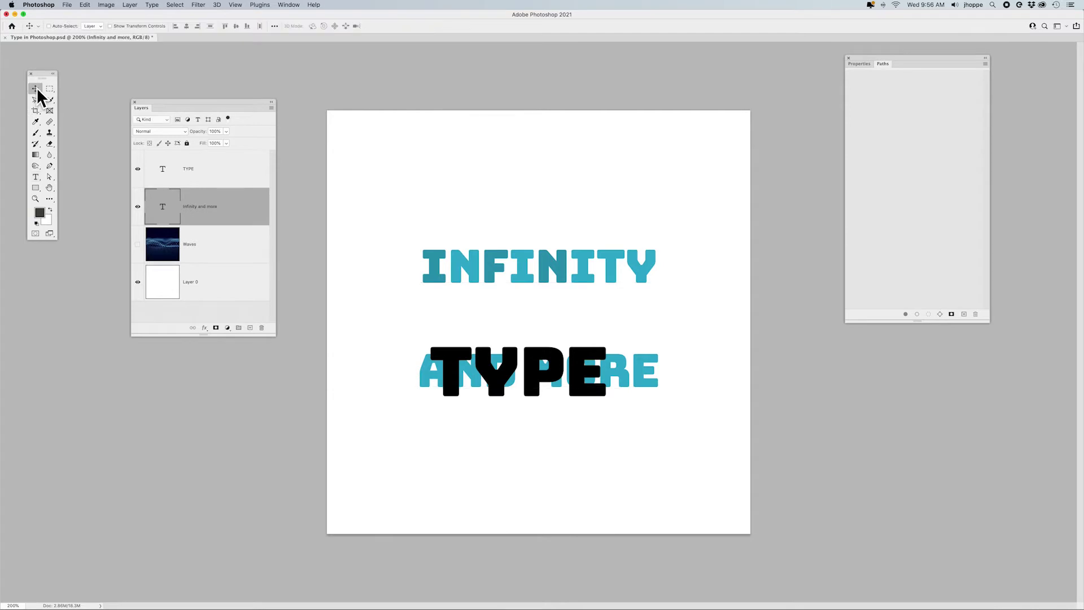
{"action": "left_click_drag", "start_coordinate": [531, 277], "coordinate": [533, 252]}
{"action": "left_click_drag", "start_coordinate": [518, 226], "coordinate": [531, 190]}
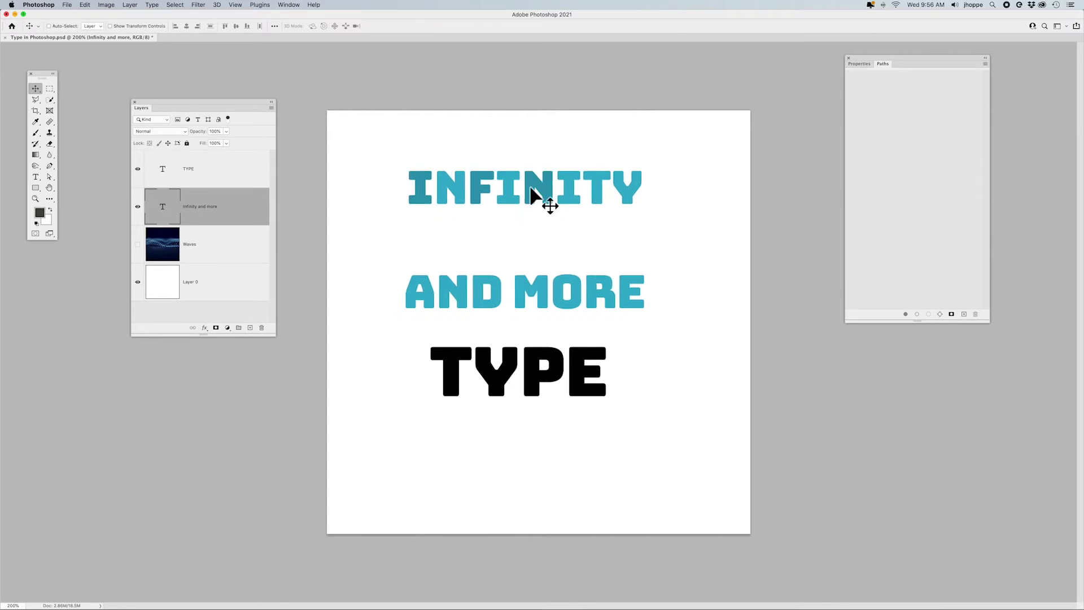
- Select both lines of the Infinity and more layer and tighten their leading in small increments to about 26.04 pt
{"action": "double_click", "coordinate": [164, 214]}
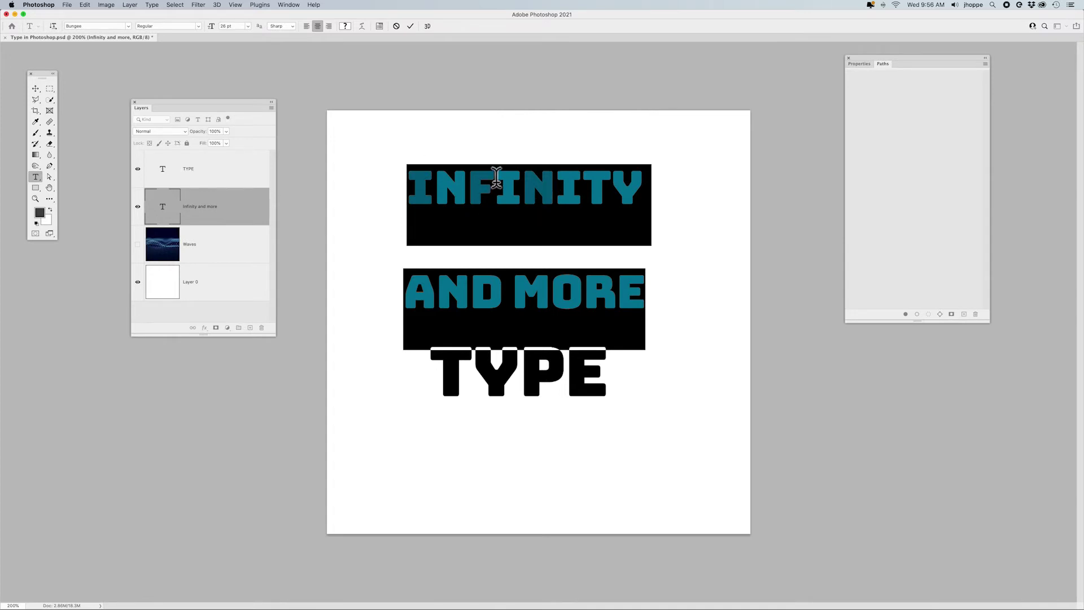
{"action": "key", "text": "alt+Up"}
{"action": "key", "text": "alt+Up"}
{"action": "key", "text": "alt+Up"}
{"action": "key", "text": "alt+Up"}
{"action": "key", "text": "alt+Up"}
{"action": "key", "text": "alt+Up"}
{"action": "key", "text": "alt+Up"}
{"action": "key", "text": "alt+Up"}
{"action": "key", "text": "alt+Up"}
{"action": "key", "text": "alt+Up"}
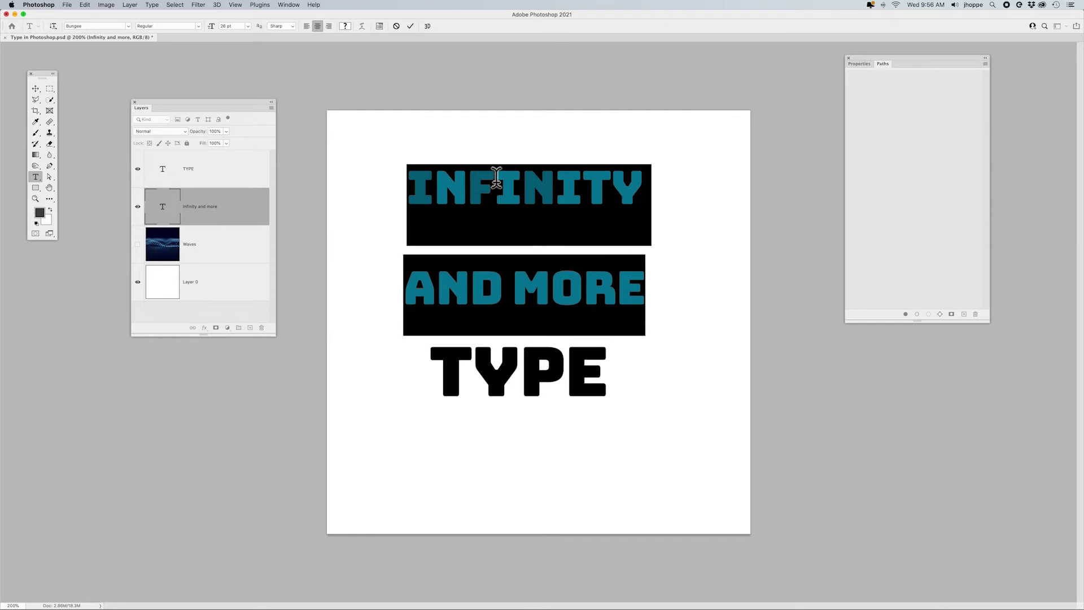
{"action": "key", "text": "alt+Up"}
{"action": "key", "text": "alt+Up"}
{"action": "key", "text": "alt+Up"}
{"action": "key", "text": "alt+Up"}
{"action": "key", "text": "alt+Up"}
{"action": "key", "text": "alt+Up"}
{"action": "key", "text": "alt+Up"}
{"action": "key", "text": "alt+Up"}
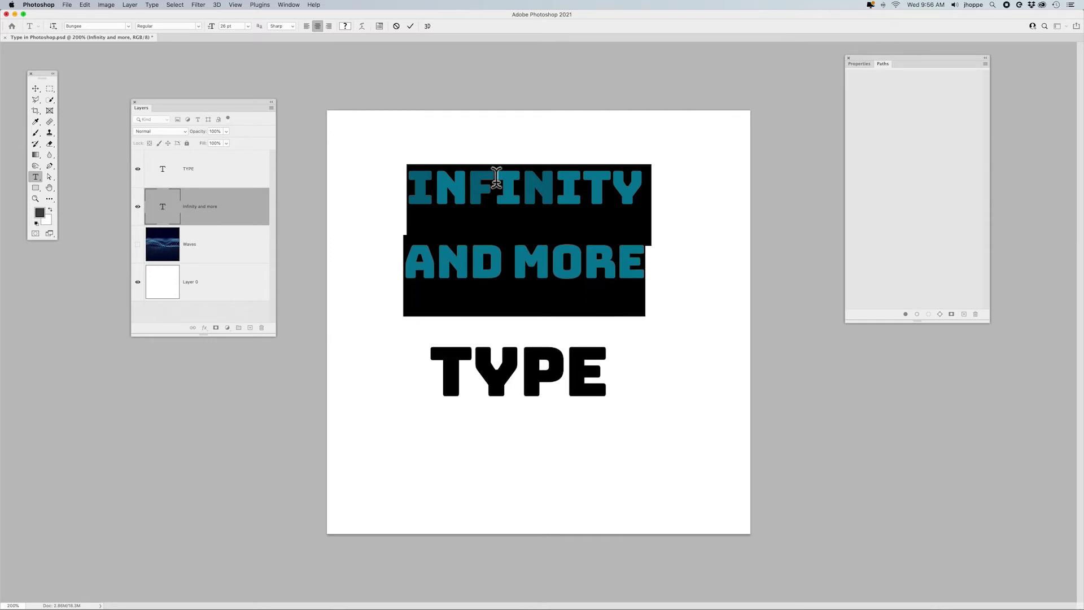
{"action": "key", "text": "alt+Up"}
{"action": "key", "text": "alt+Up"}
{"action": "key", "text": "alt+Up"}
{"action": "key", "text": "alt+Up"}
{"action": "key", "text": "alt+Up"}
{"action": "key", "text": "alt+Up"}
{"action": "key", "text": "alt+Up"}
{"action": "key", "text": "alt+Up"}
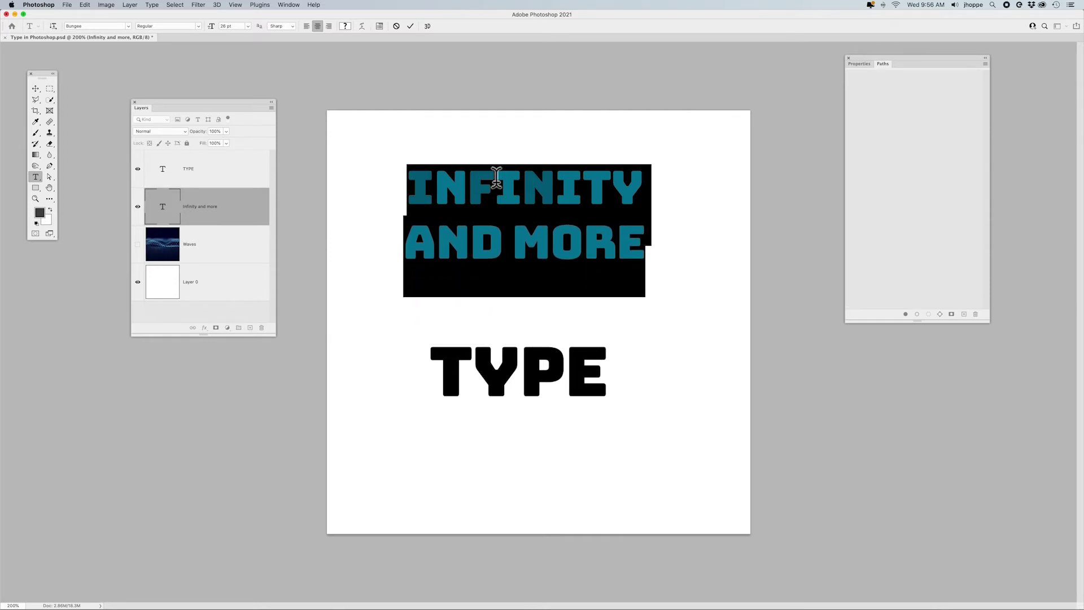
{"action": "key", "text": "alt+Up"}
{"action": "key", "text": "alt+Up"}
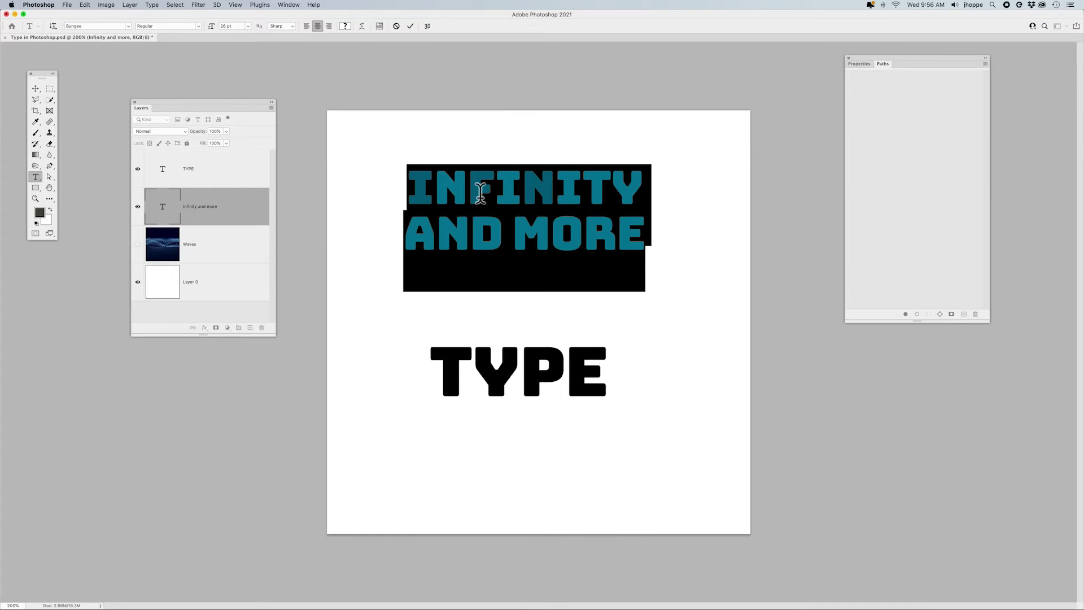
- Open the Character settings and place them beside the INFINITY AND MORE text
{"action": "left_click", "coordinate": [287, 5]}
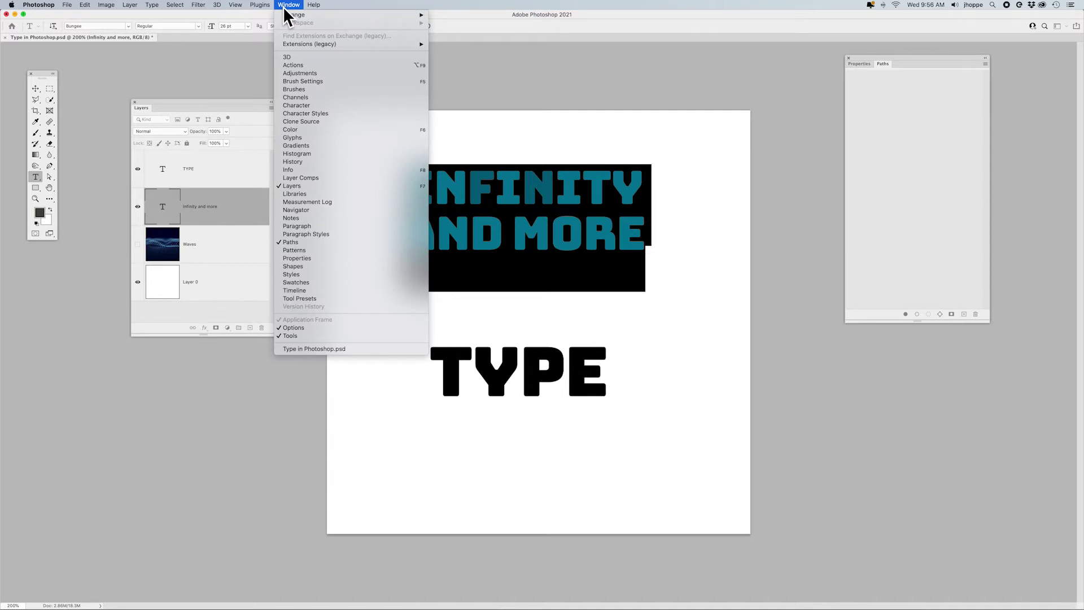
{"action": "left_click", "coordinate": [300, 106]}
{"action": "left_click_drag", "start_coordinate": [577, 99], "coordinate": [734, 148]}
{"action": "left_click", "coordinate": [715, 167]}
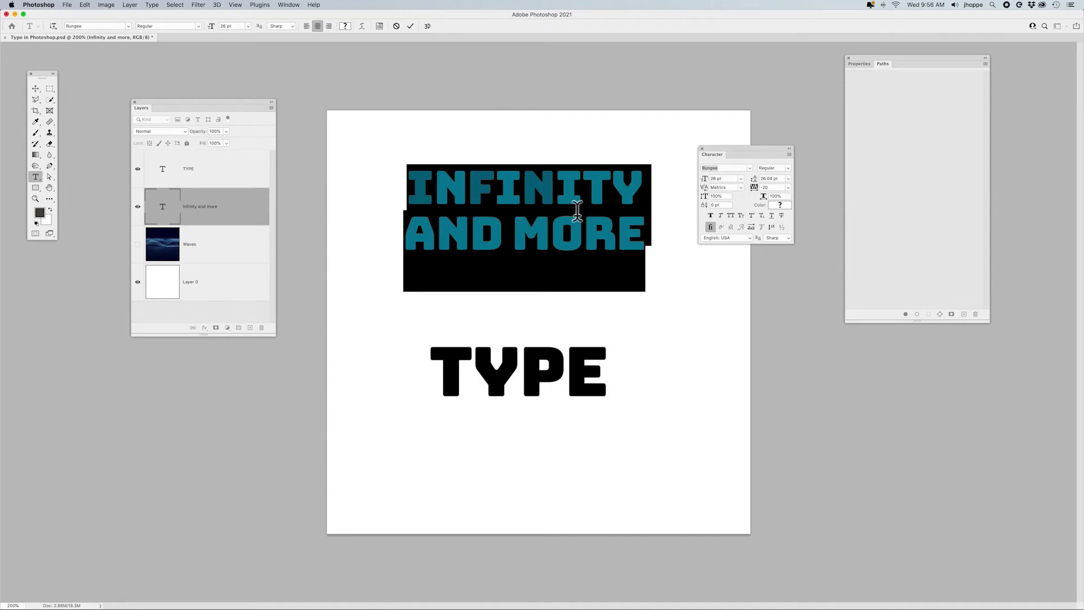
- Set the leading of the INFINITY AND MORE text to Auto and its font size to 30 pt
{"action": "left_click", "coordinate": [788, 177]}
{"action": "left_click", "coordinate": [788, 178]}
{"action": "left_click", "coordinate": [788, 178]}
{"action": "left_click", "coordinate": [782, 182]}
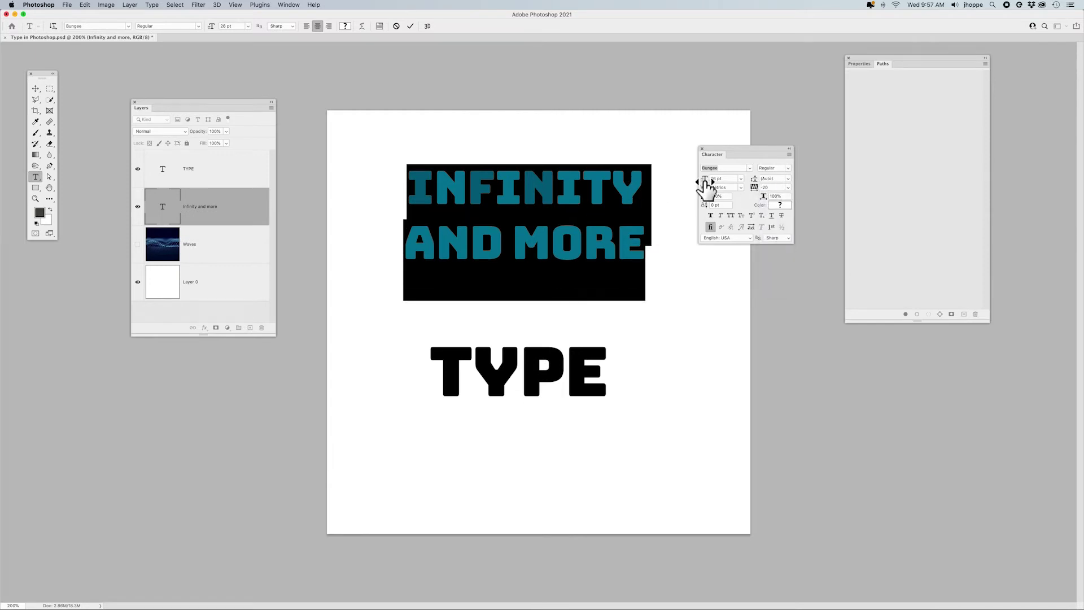
{"action": "left_click", "coordinate": [741, 178]}
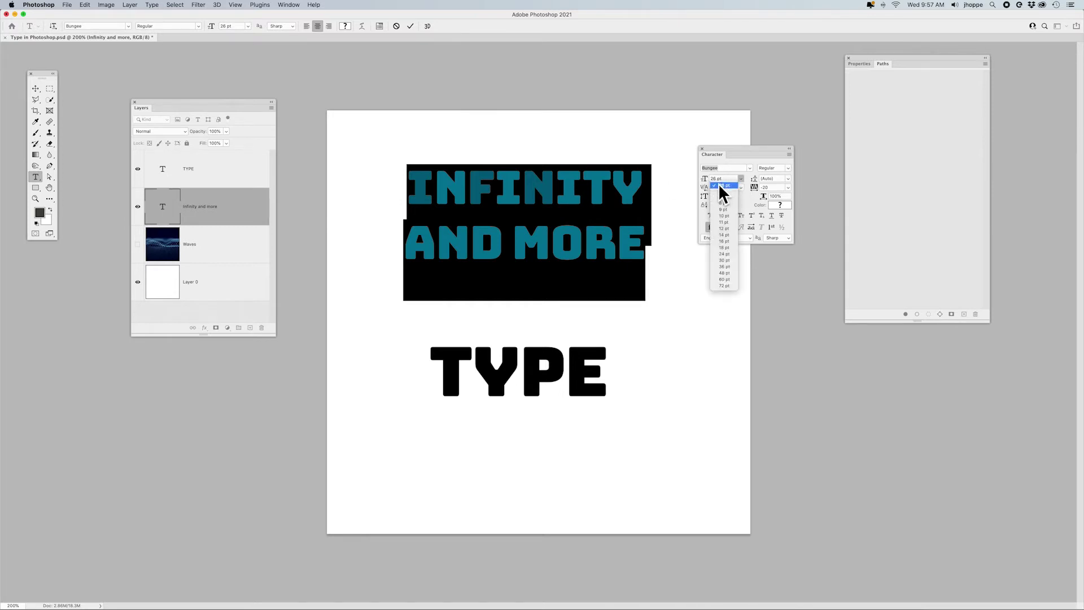
{"action": "left_click", "coordinate": [728, 260]}
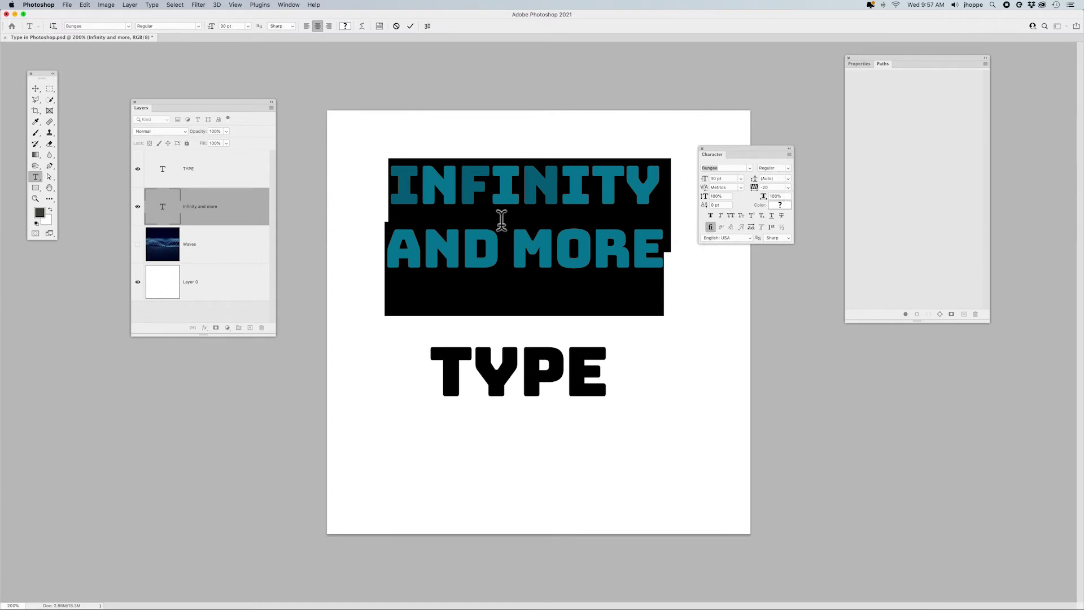
- Set the leading of the two text lines to 24 pt
{"action": "left_click", "coordinate": [789, 179]}
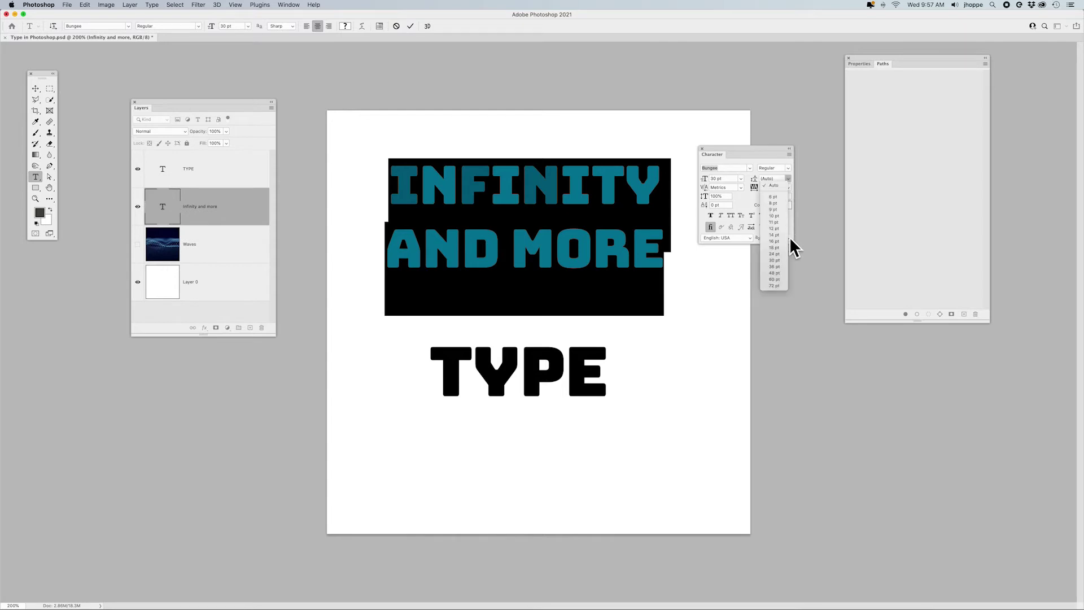
{"action": "left_click", "coordinate": [775, 254]}
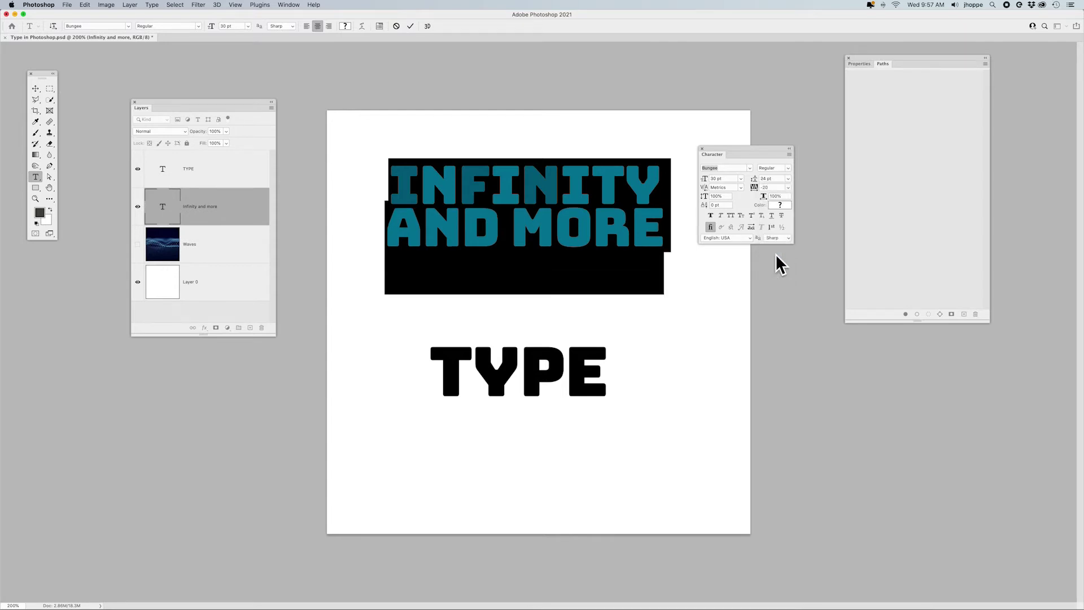
{"action": "left_click", "coordinate": [780, 179]}
{"action": "left_click", "coordinate": [552, 228]}
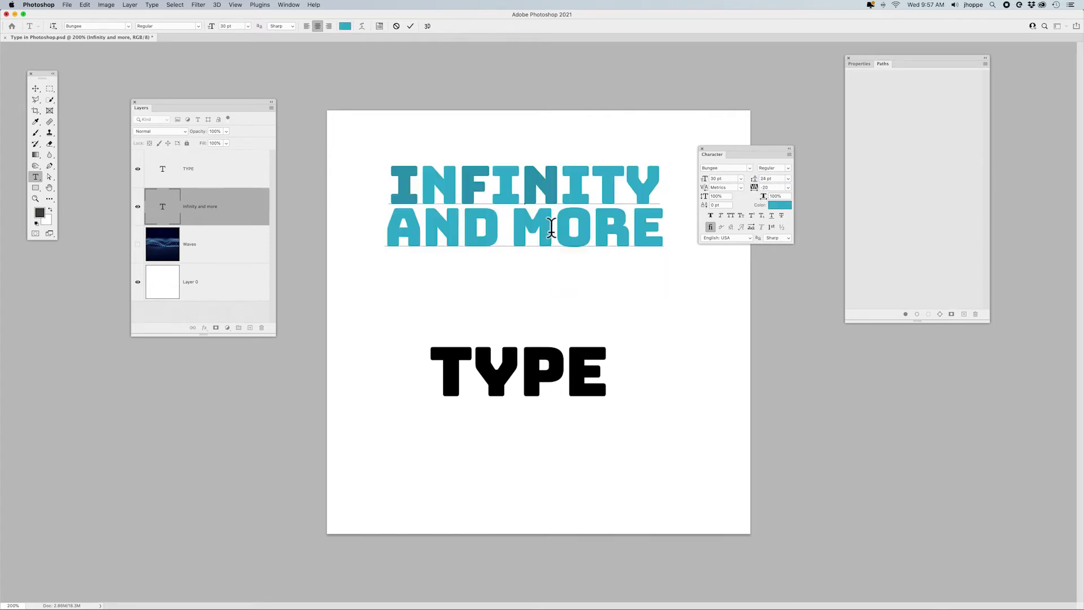
- Select all the text of the layer and loosen its leading in increments to 29 pt
{"action": "key", "text": "super+a"}
{"action": "key", "text": "alt+Down"}
{"action": "key", "text": "alt+Down"}
{"action": "key", "text": "alt+Down"}
{"action": "key", "text": "alt+Up"}
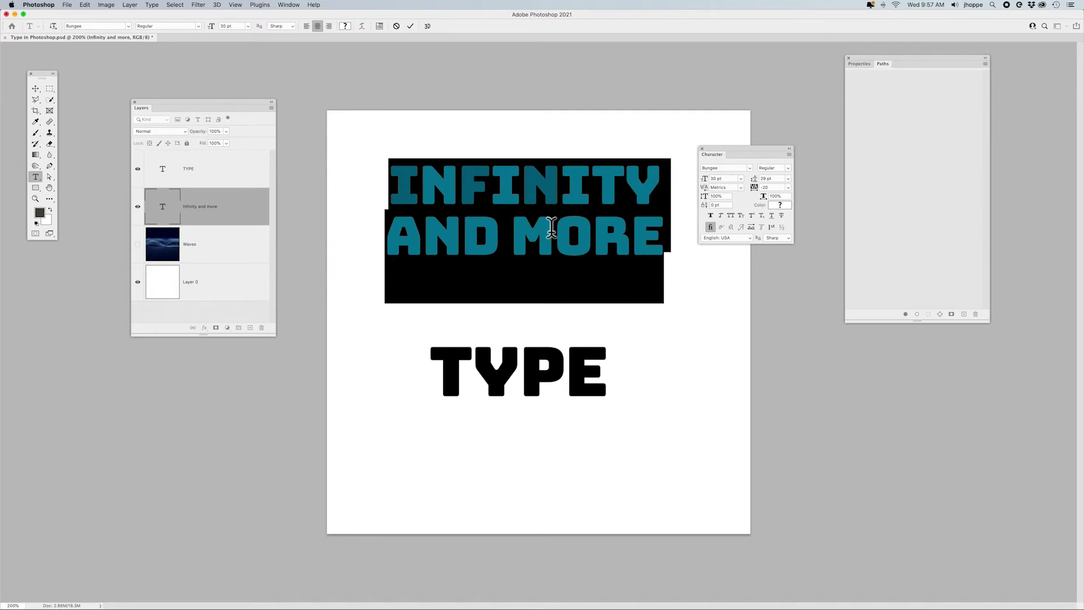
{"action": "right_click", "coordinate": [551, 227]}
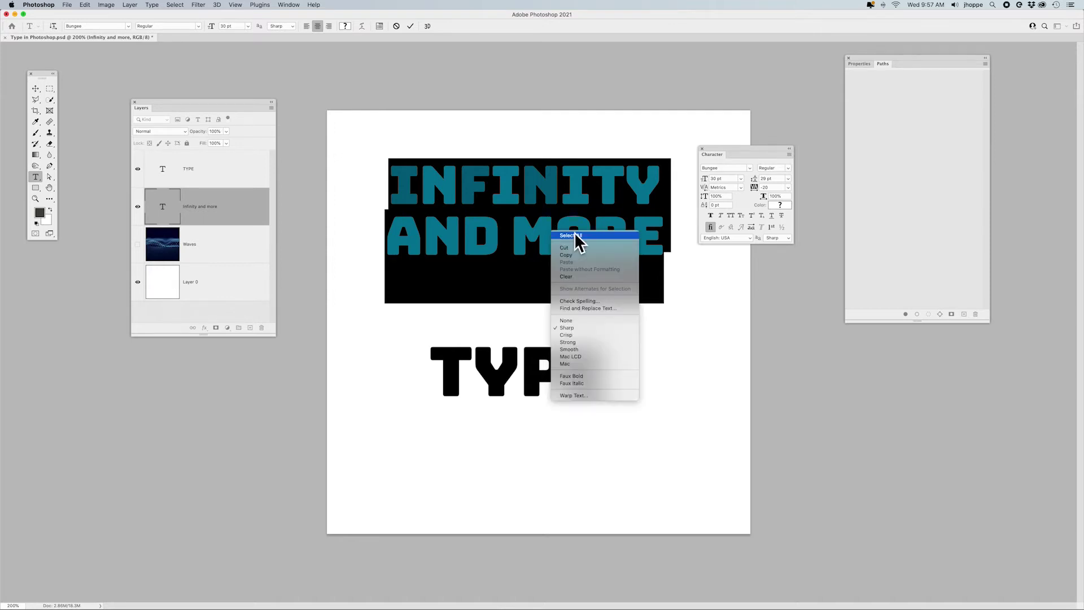
{"action": "left_click", "coordinate": [531, 228]}
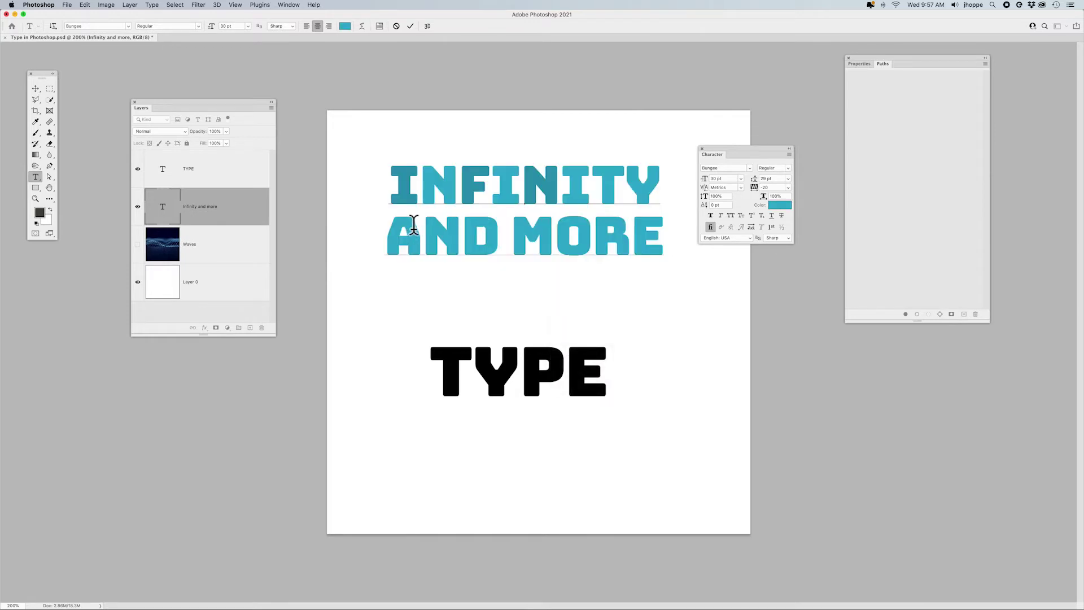
{"action": "left_click", "coordinate": [595, 240]}
{"action": "left_click", "coordinate": [645, 240]}
- Change the font of the whole Infinity and more text to Abril Display SemiBold Italic
{"action": "key", "text": "super+a"}
{"action": "left_click", "coordinate": [129, 26]}
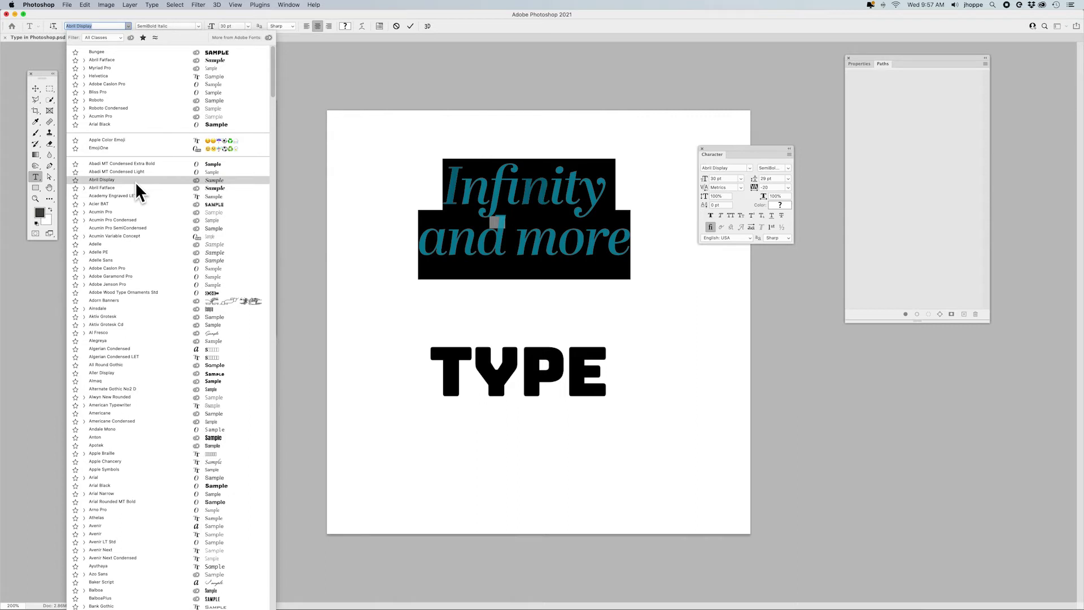
{"action": "left_click", "coordinate": [134, 181]}
- Place the cursor between the "m" and "o" of "more" and try kerning values of -100 and 100
{"action": "left_click", "coordinate": [519, 243]}
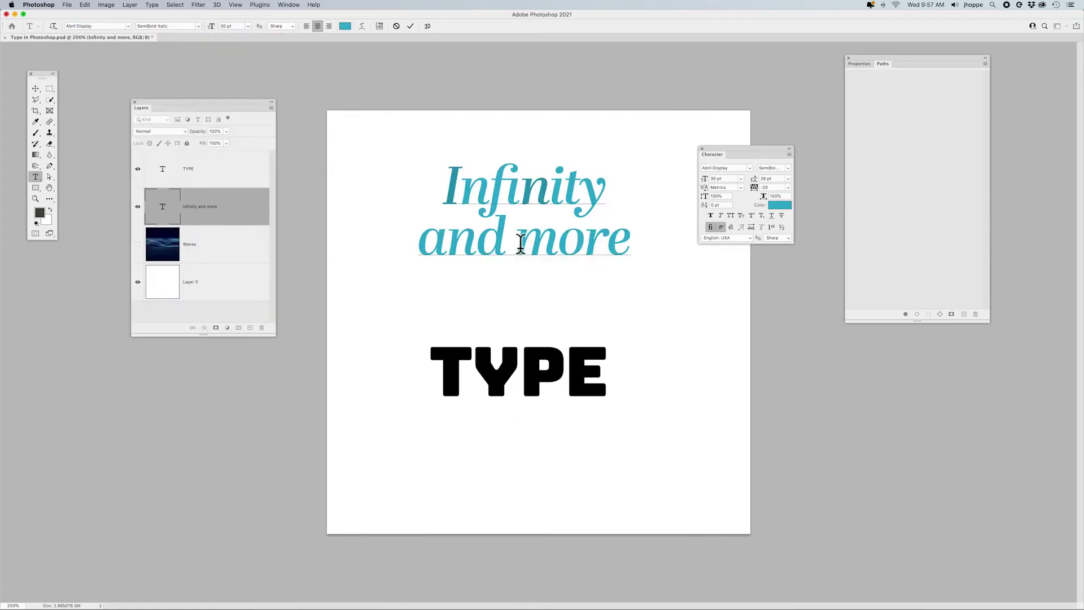
{"action": "left_click", "coordinate": [559, 240]}
{"action": "left_click", "coordinate": [584, 241]}
{"action": "left_click", "coordinate": [612, 241]}
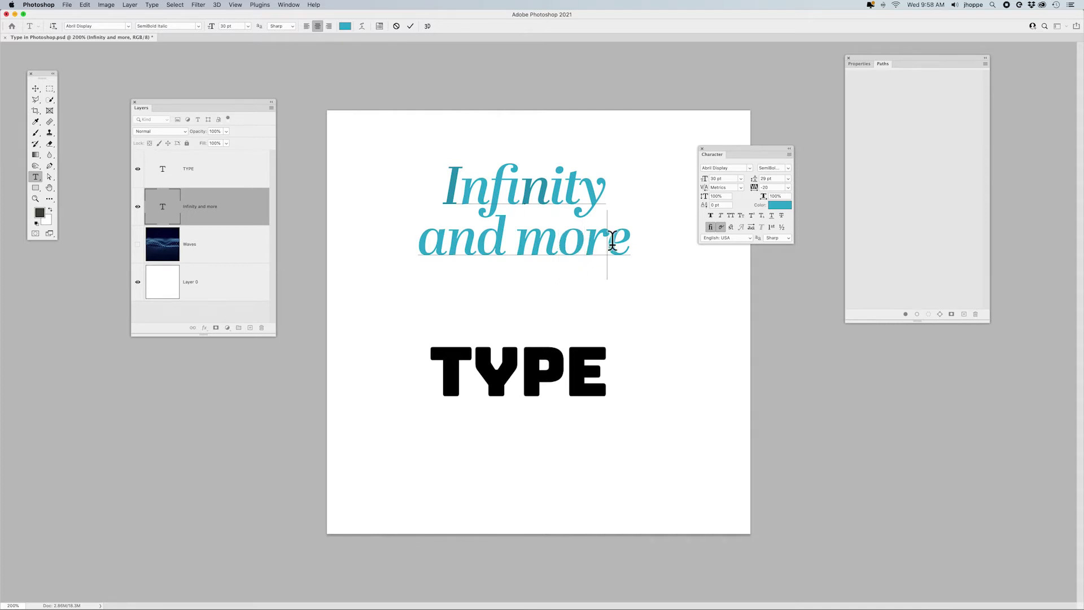
{"action": "left_click", "coordinate": [557, 242]}
{"action": "left_click", "coordinate": [740, 188]}
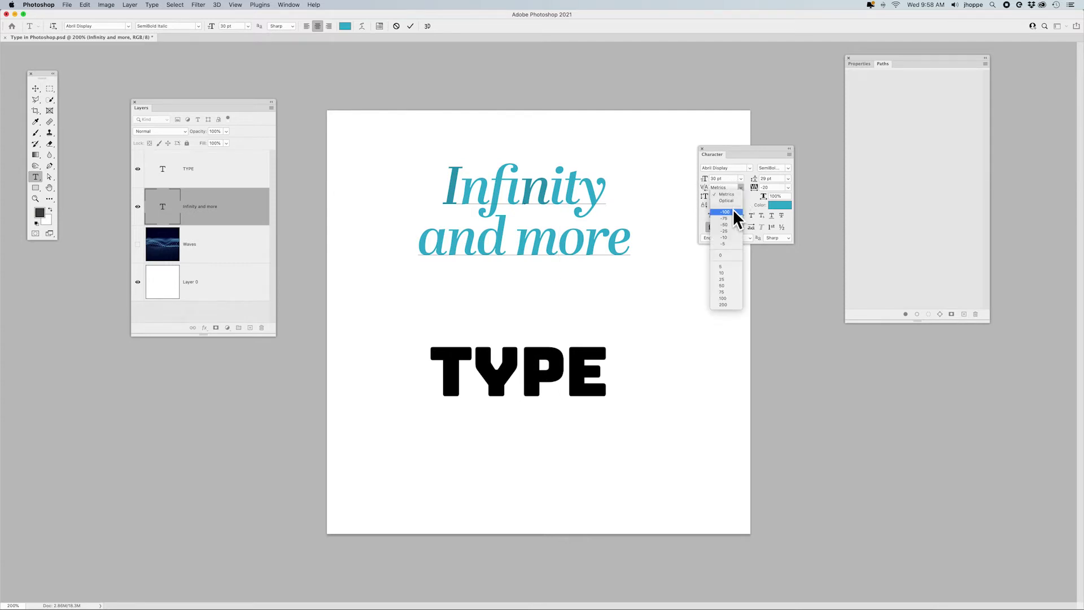
{"action": "left_click", "coordinate": [733, 211]}
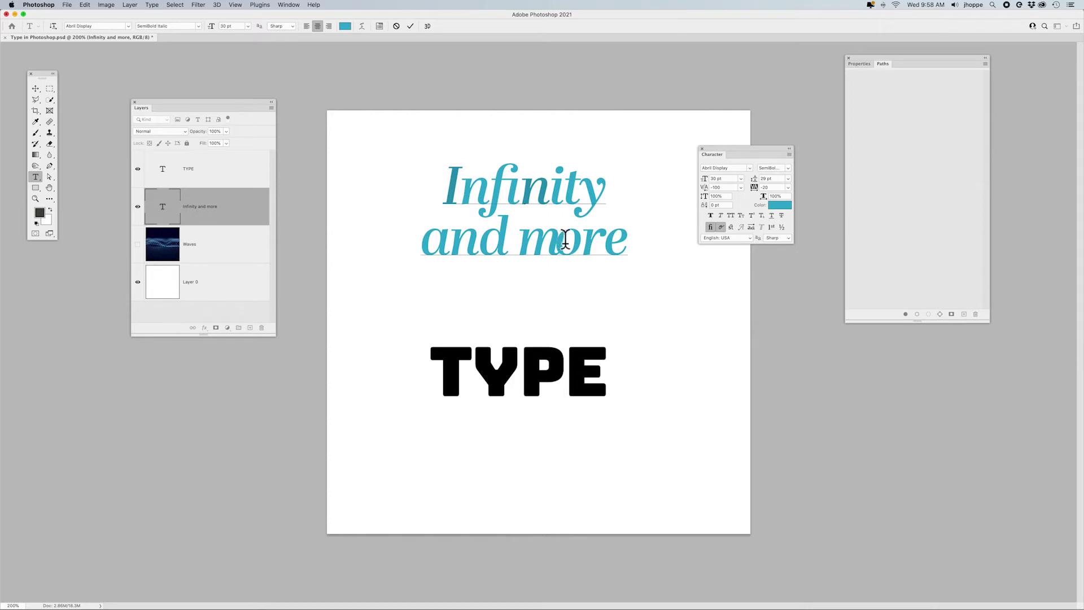
{"action": "left_click", "coordinate": [741, 187]}
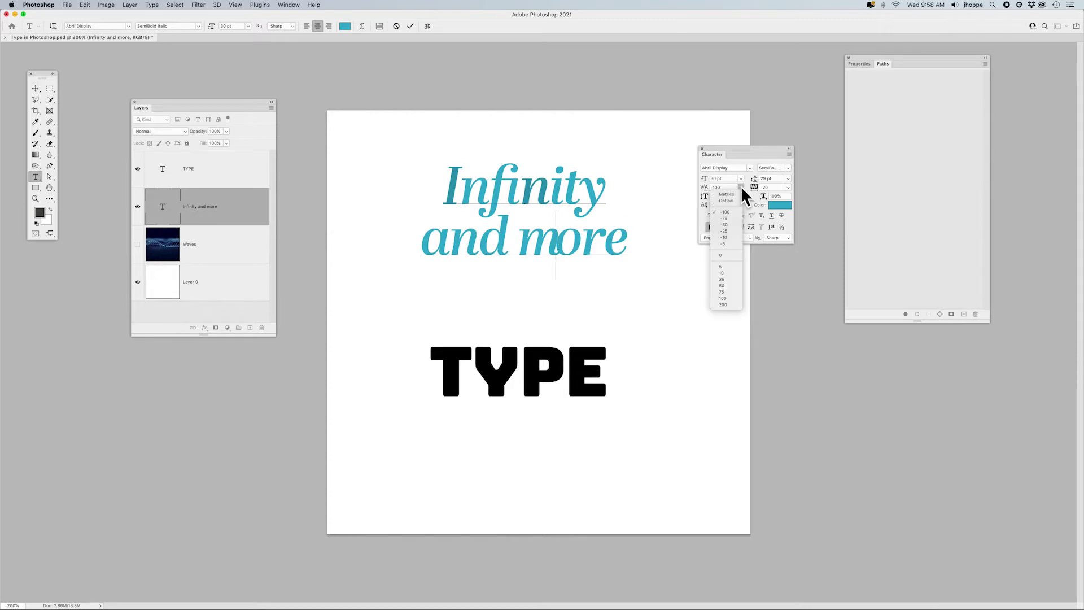
{"action": "left_click", "coordinate": [730, 299]}
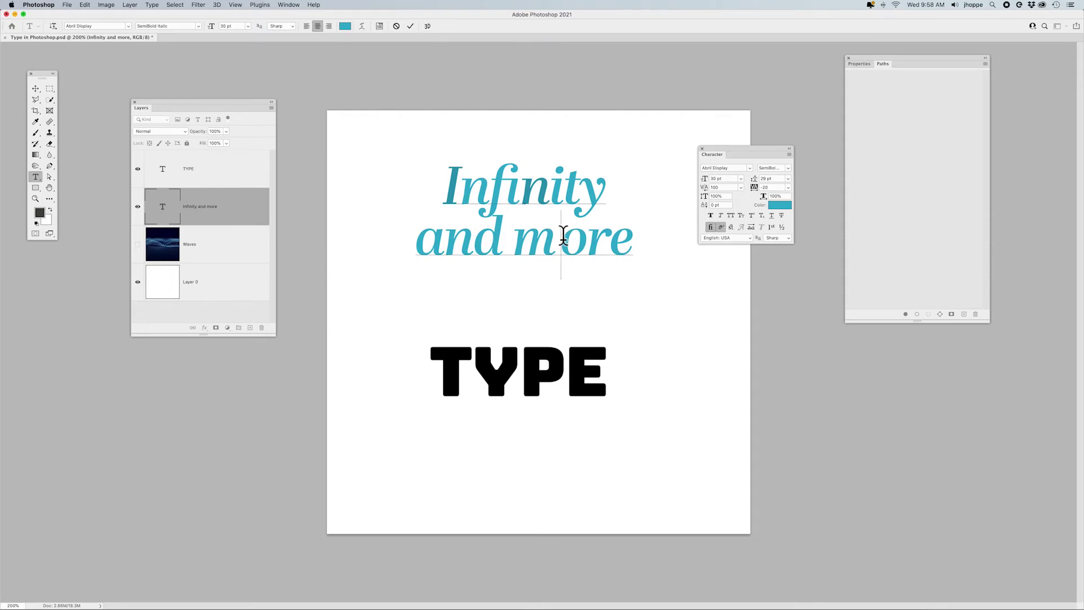
- Tighten the kerning between the "m" and "o" of "more" in increments to -40 and loosen it to 0
{"action": "key", "text": "alt+Left"}
{"action": "key", "text": "alt+Left"}
{"action": "key", "text": "alt+Left"}
{"action": "key", "text": "alt+Left"}
{"action": "key", "text": "alt+Left"}
{"action": "key", "text": "alt+Left"}
{"action": "key", "text": "alt+Left"}
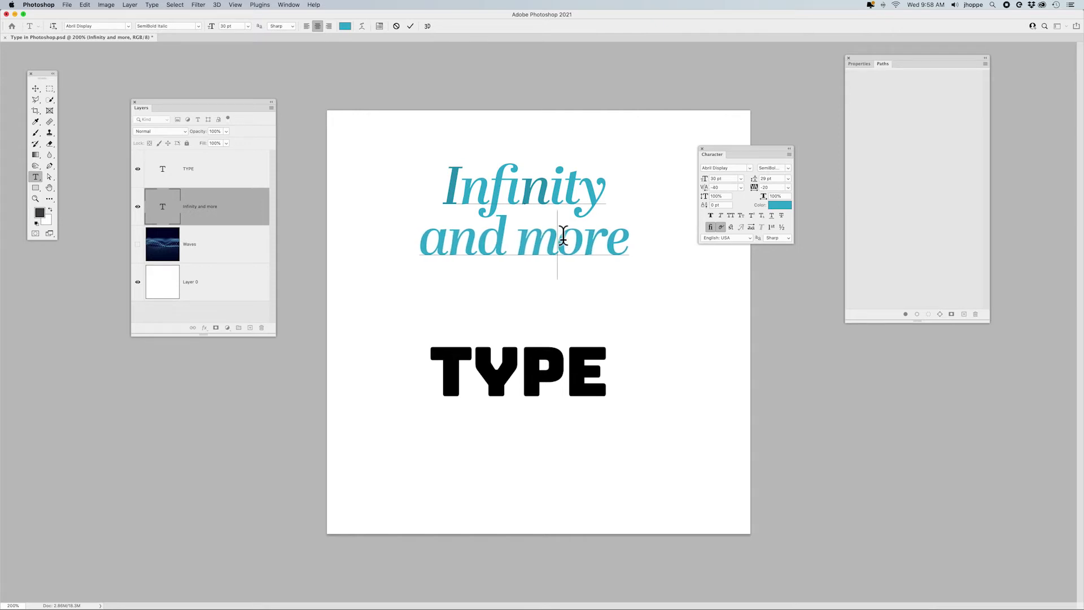
{"action": "key", "text": "alt+Right"}
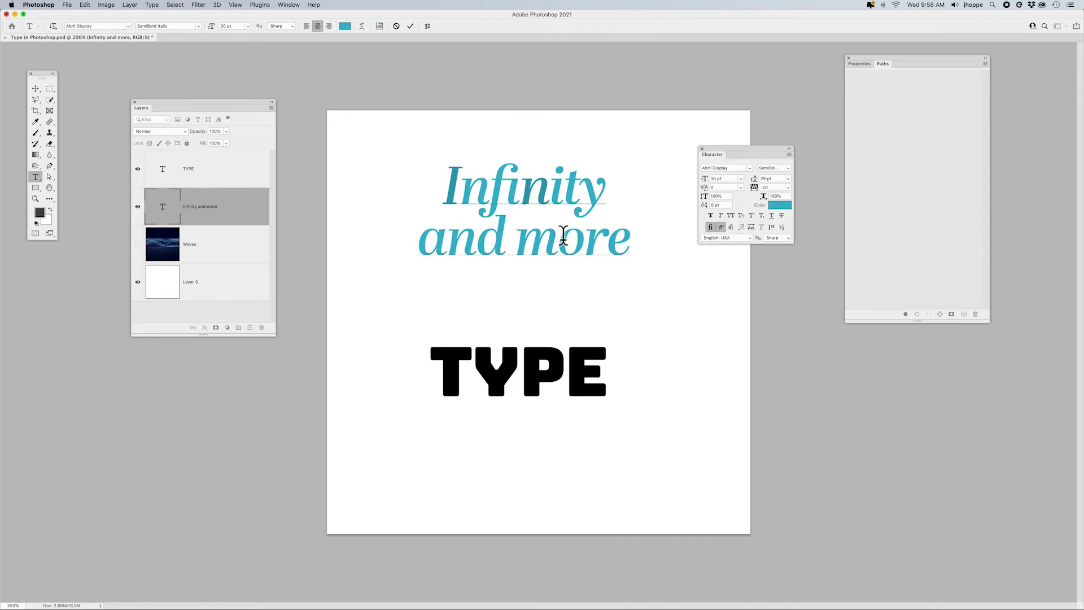
- Select the "and more" line and tighten its tracking to -40
{"action": "left_click_drag", "start_coordinate": [632, 232], "coordinate": [421, 223]}
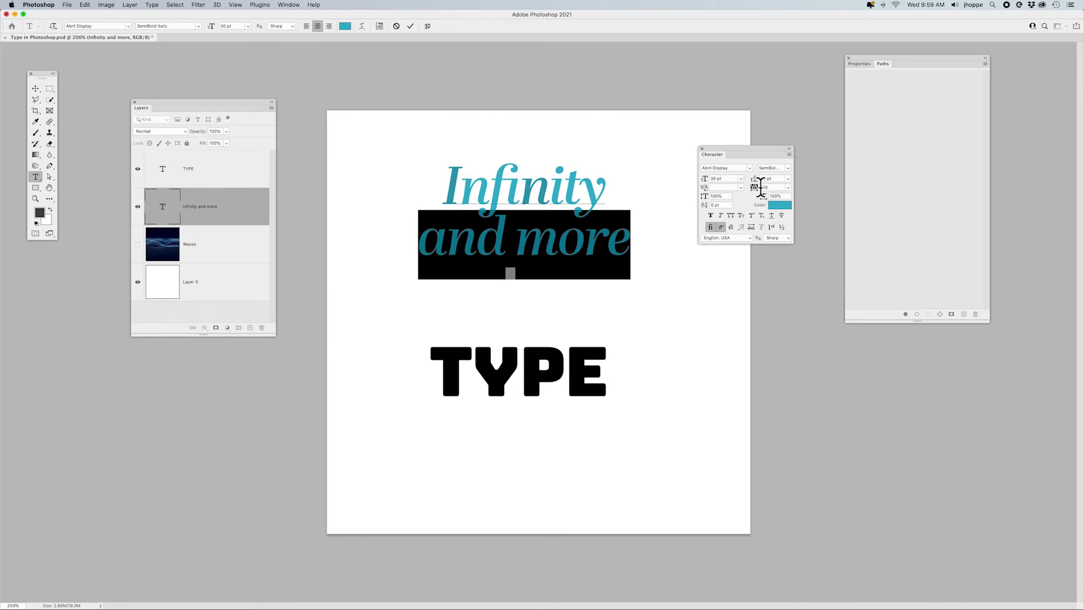
{"action": "left_click", "coordinate": [532, 232]}
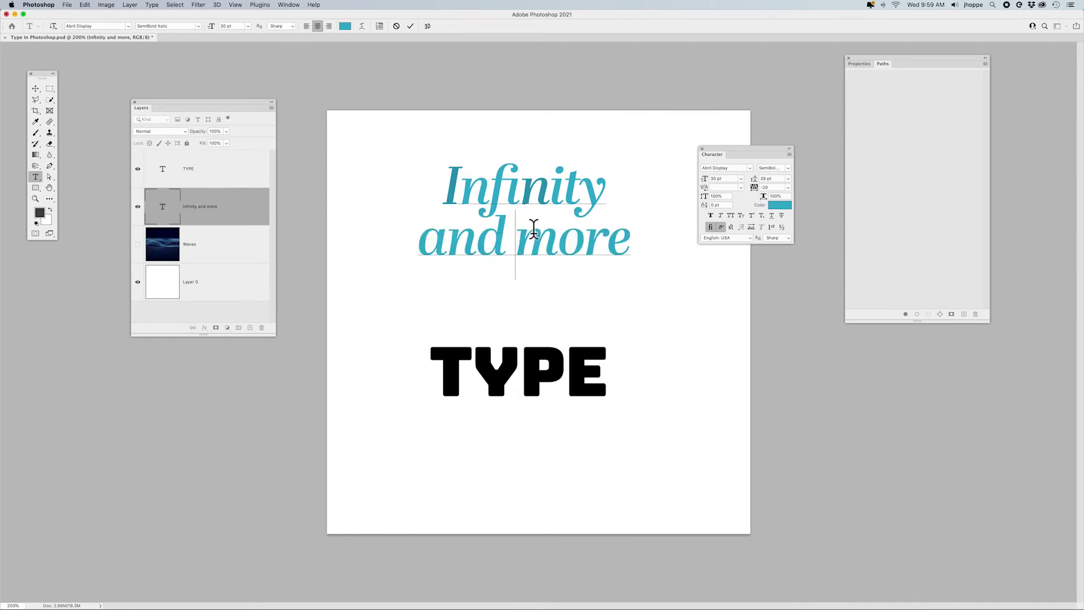
{"action": "double_click", "coordinate": [609, 235]}
{"action": "left_click", "coordinate": [608, 235]}
{"action": "left_click", "coordinate": [593, 235]}
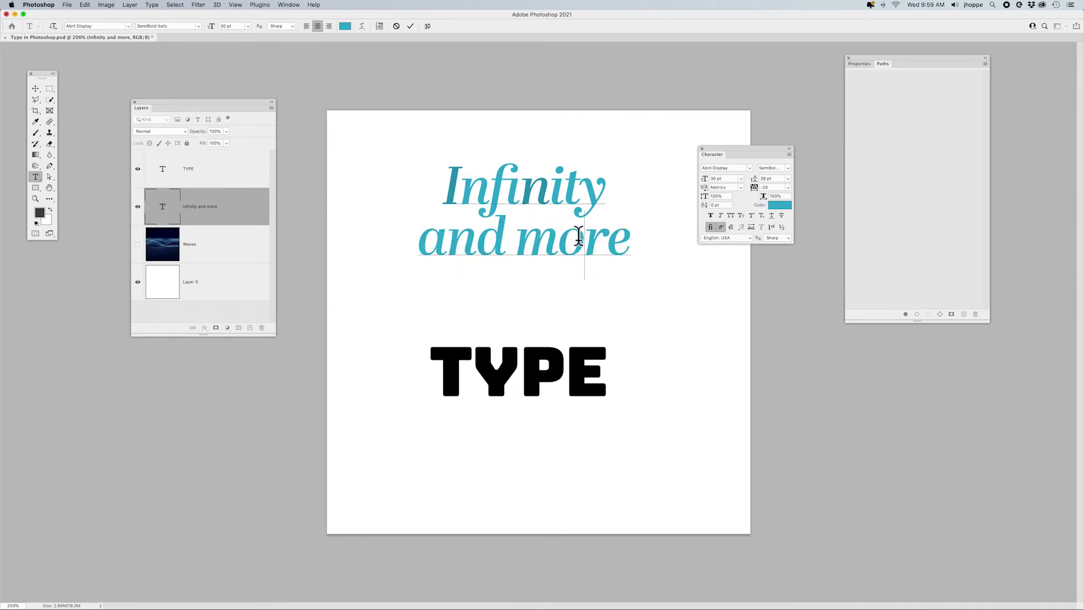
{"action": "left_click", "coordinate": [477, 237]}
{"action": "triple_click", "coordinate": [547, 242]}
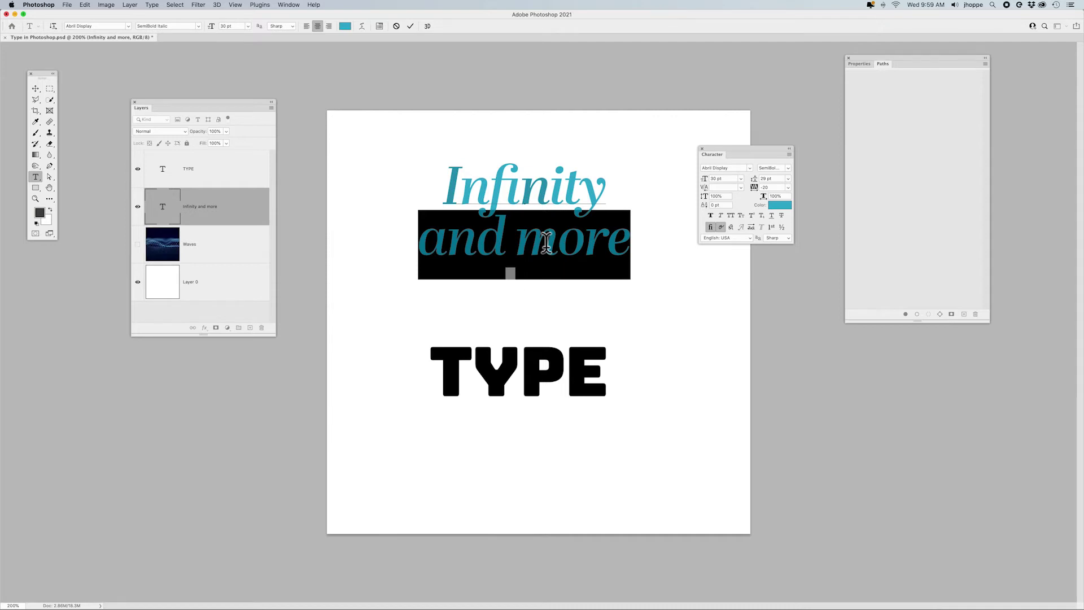
{"action": "key", "text": "alt+Left"}
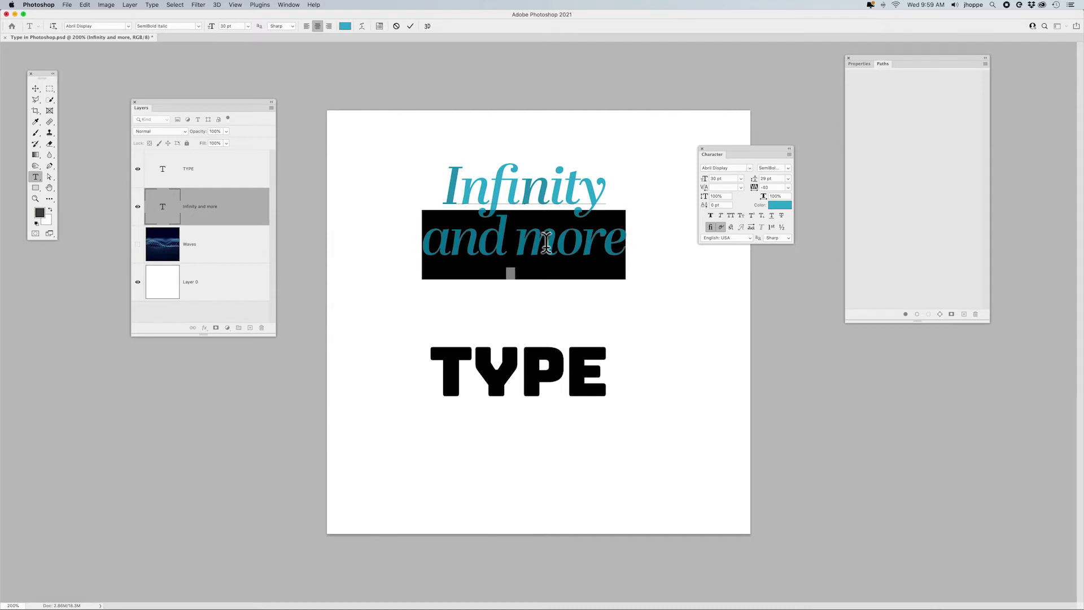
{"action": "left_click", "coordinate": [546, 242]}
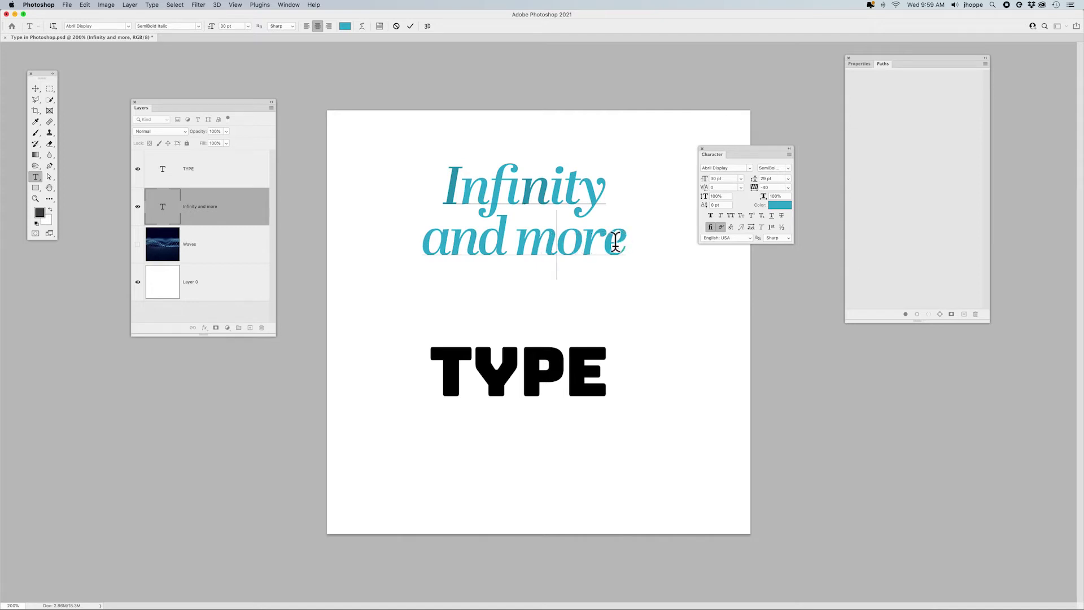
- Try faux bold on the "and more" line and remove it again
{"action": "left_click_drag", "start_coordinate": [616, 240], "coordinate": [373, 252]}
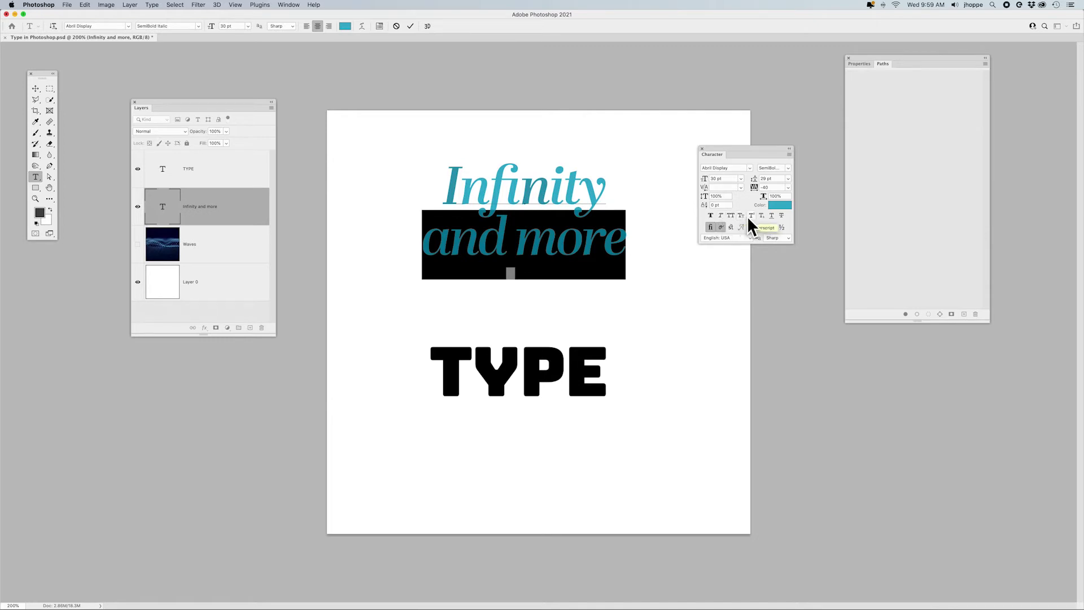
{"action": "left_click", "coordinate": [711, 216]}
{"action": "left_click", "coordinate": [711, 215]}
{"action": "left_click", "coordinate": [622, 229]}
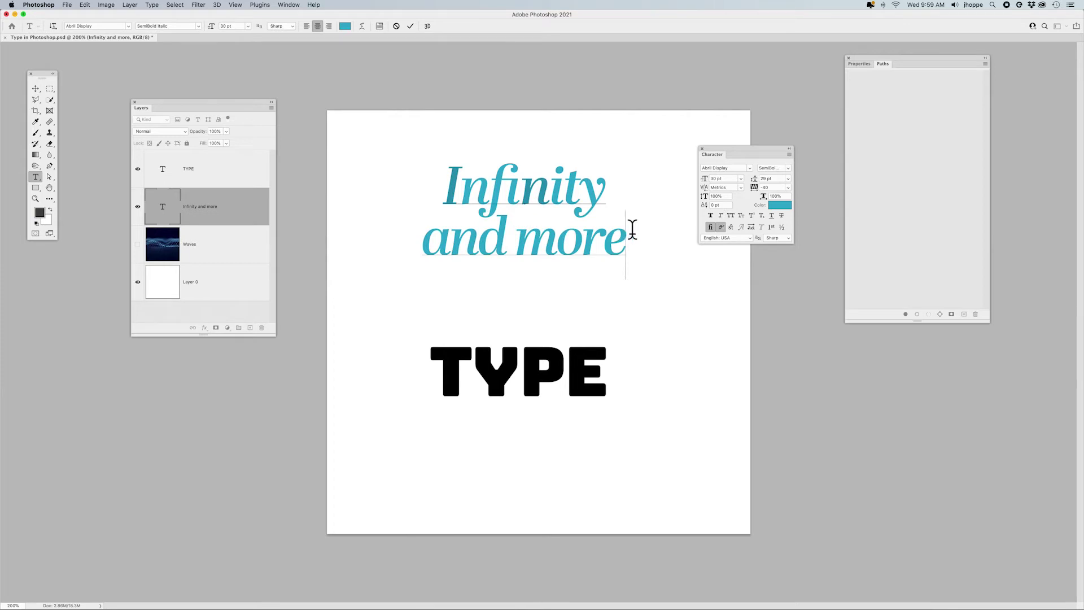
- Try faux italic on the "and more" line, remove it again and leave text editing
{"action": "left_click_drag", "start_coordinate": [627, 230], "coordinate": [419, 223]}
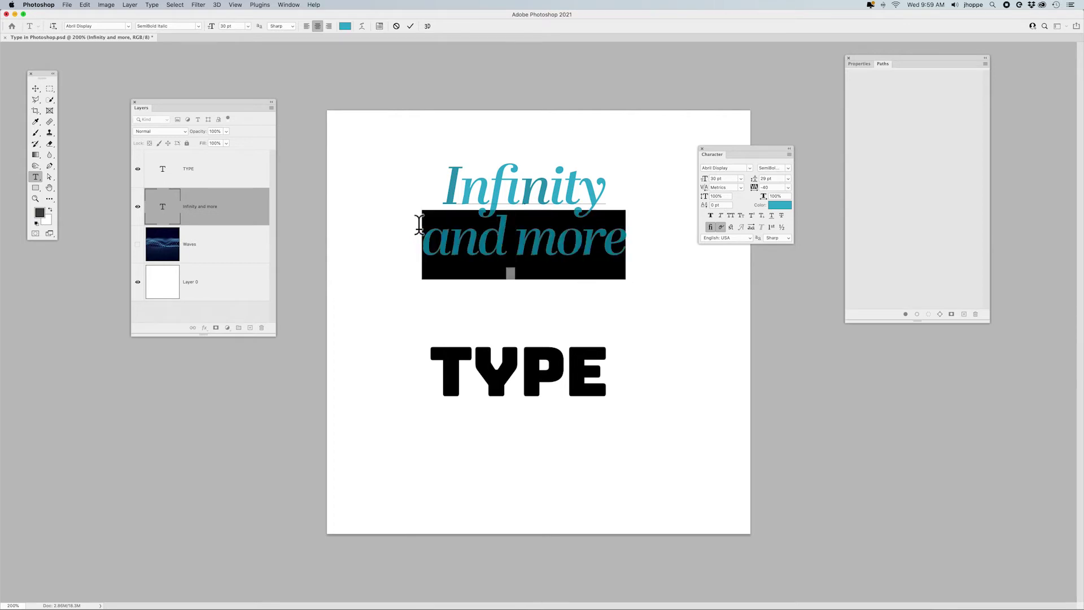
{"action": "left_click", "coordinate": [722, 216]}
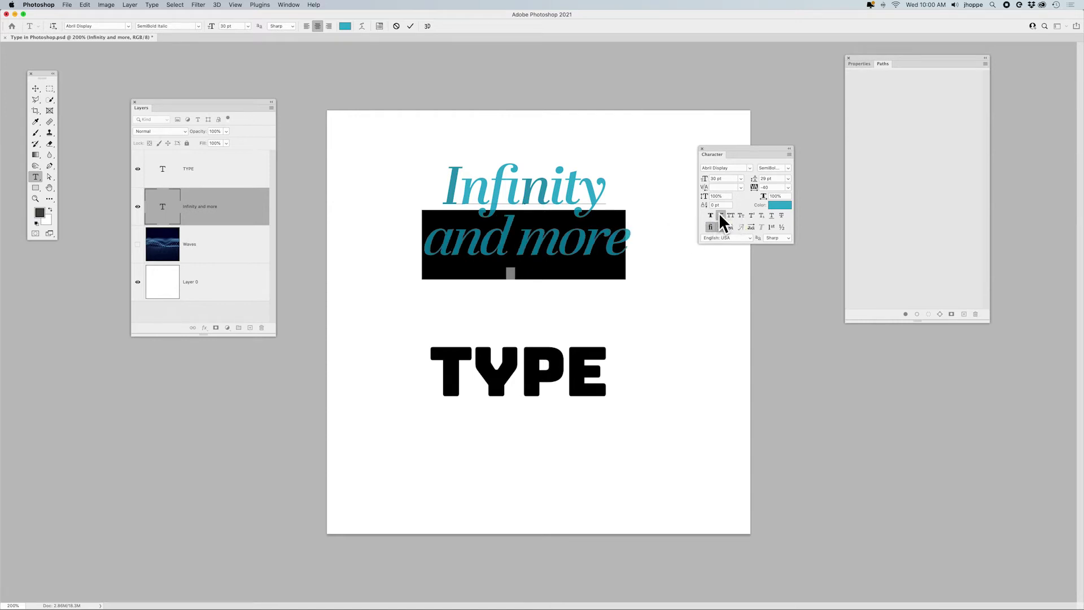
{"action": "left_click", "coordinate": [720, 215]}
{"action": "left_click", "coordinate": [624, 229]}
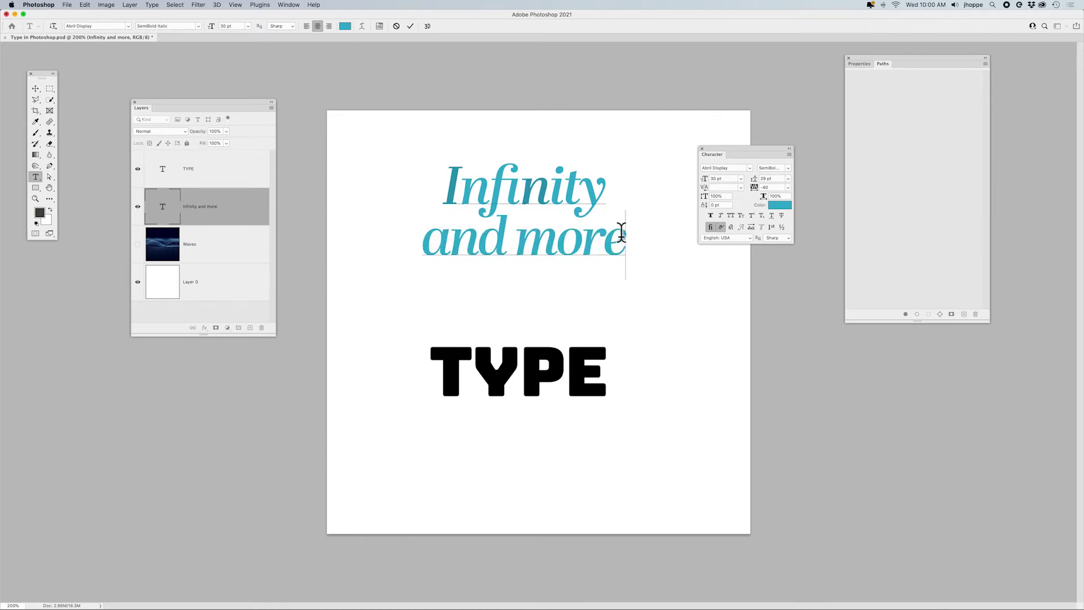
{"action": "left_click_drag", "start_coordinate": [625, 231], "coordinate": [461, 237]}
{"action": "left_click", "coordinate": [461, 237]}
{"action": "left_click", "coordinate": [31, 87]}
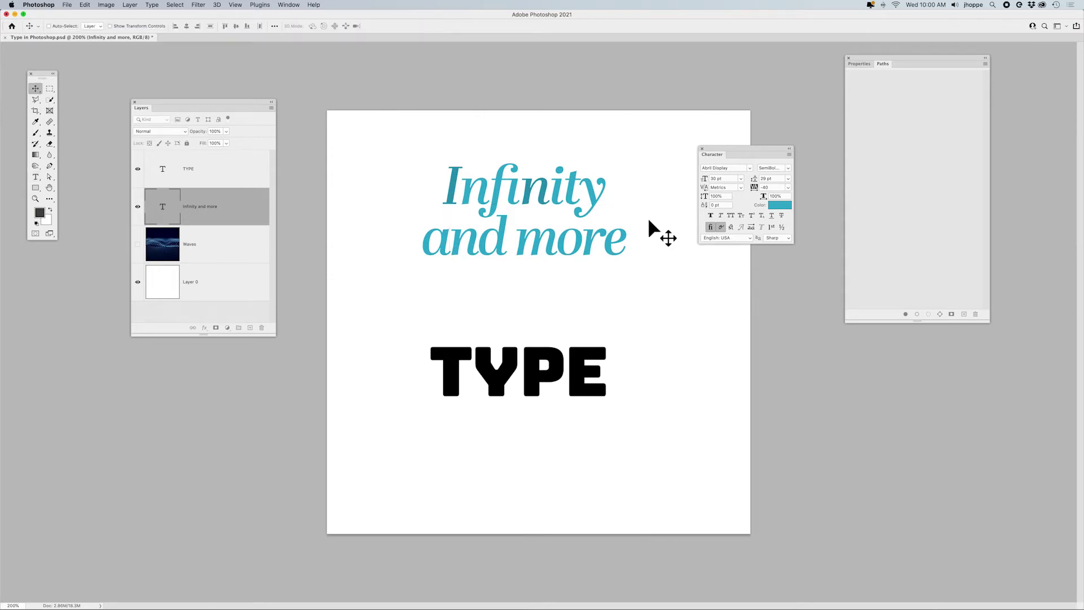
- Set the anti-aliasing of the whole Infinity and more text to None
{"action": "double_click", "coordinate": [575, 229]}
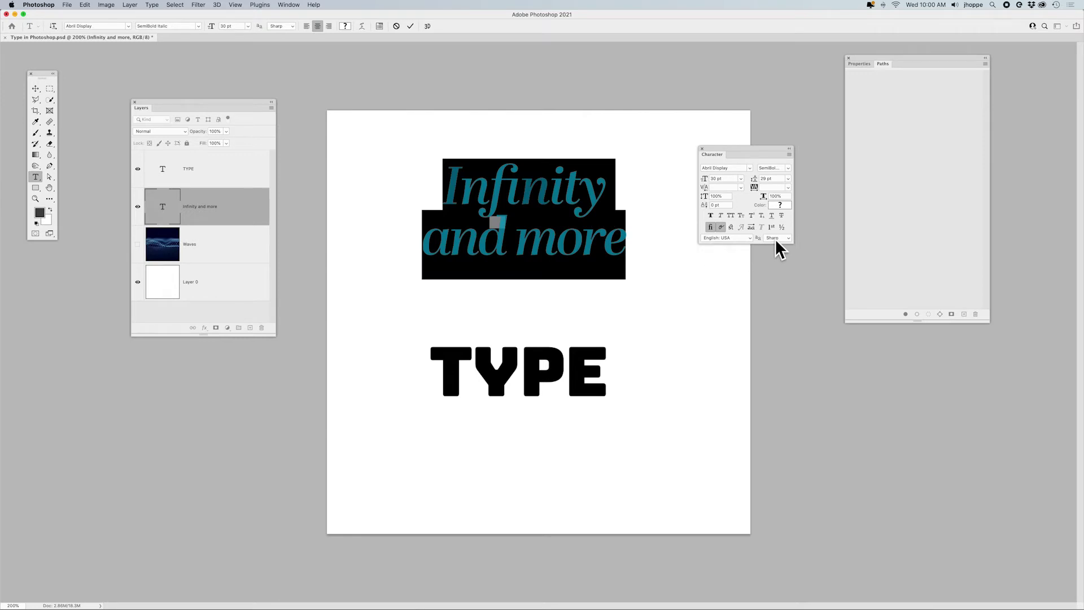
{"action": "left_click", "coordinate": [545, 253]}
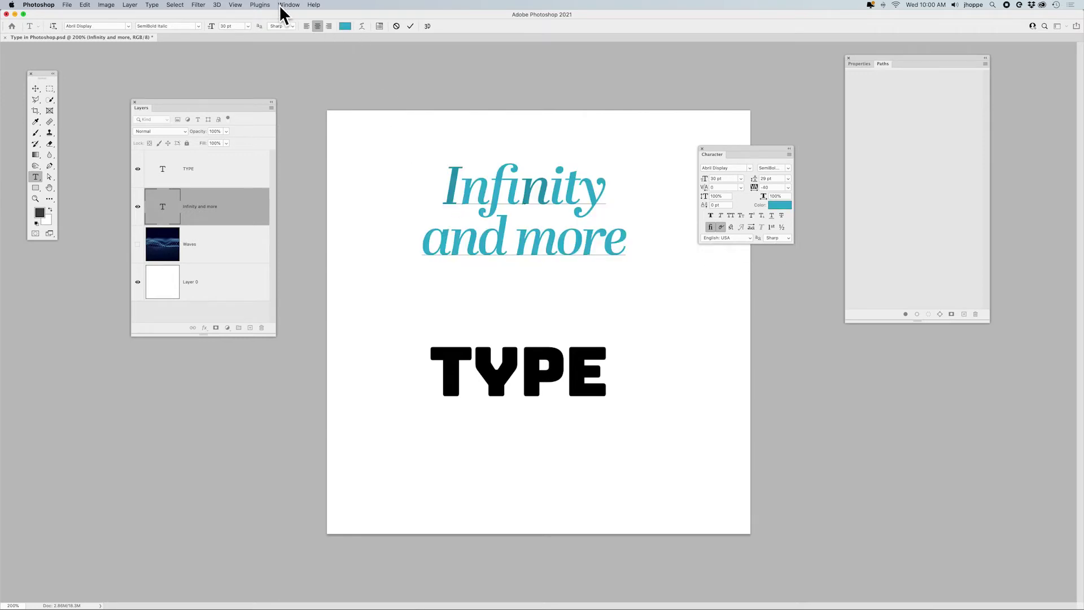
{"action": "left_click", "coordinate": [289, 25]}
{"action": "left_click", "coordinate": [289, 25]}
{"action": "left_click", "coordinate": [36, 89]}
{"action": "key", "text": "super+space"}
{"action": "left_click_drag", "start_coordinate": [427, 159], "coordinate": [592, 252]}
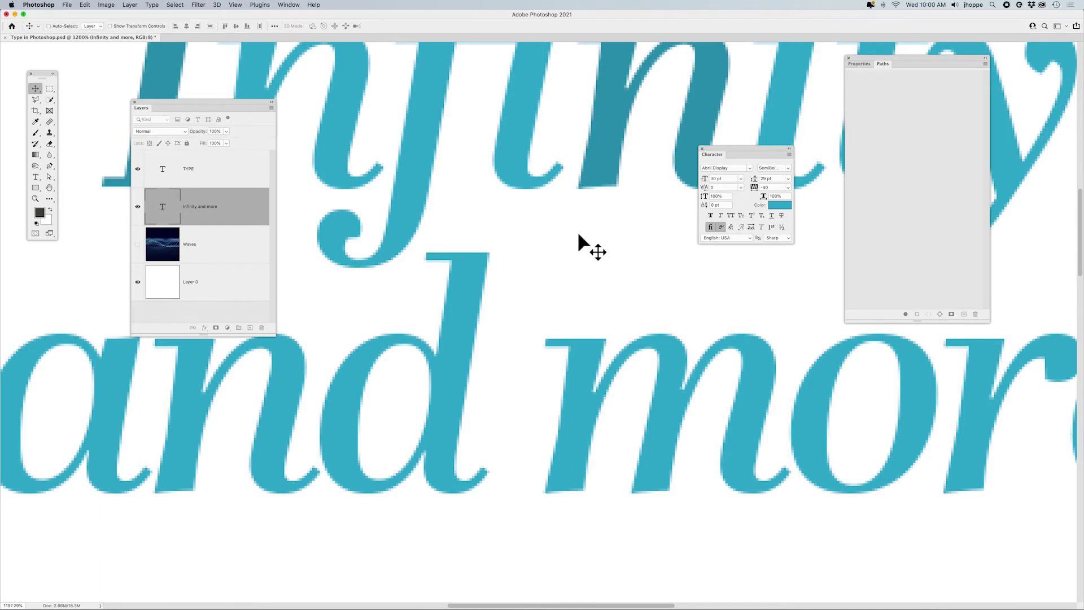
{"action": "double_click", "coordinate": [338, 125]}
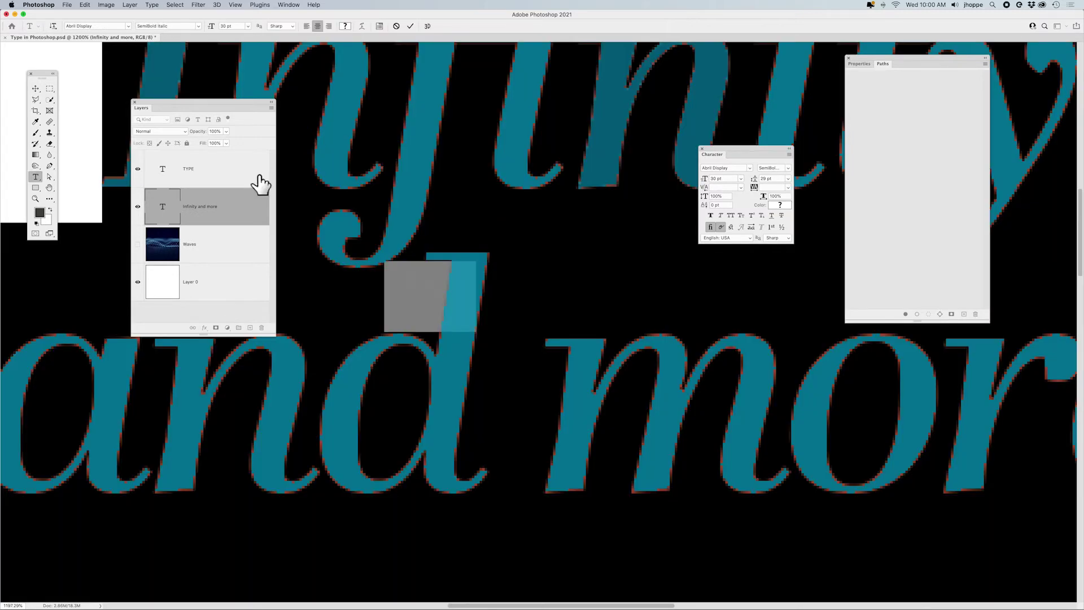
{"action": "left_click", "coordinate": [285, 27]}
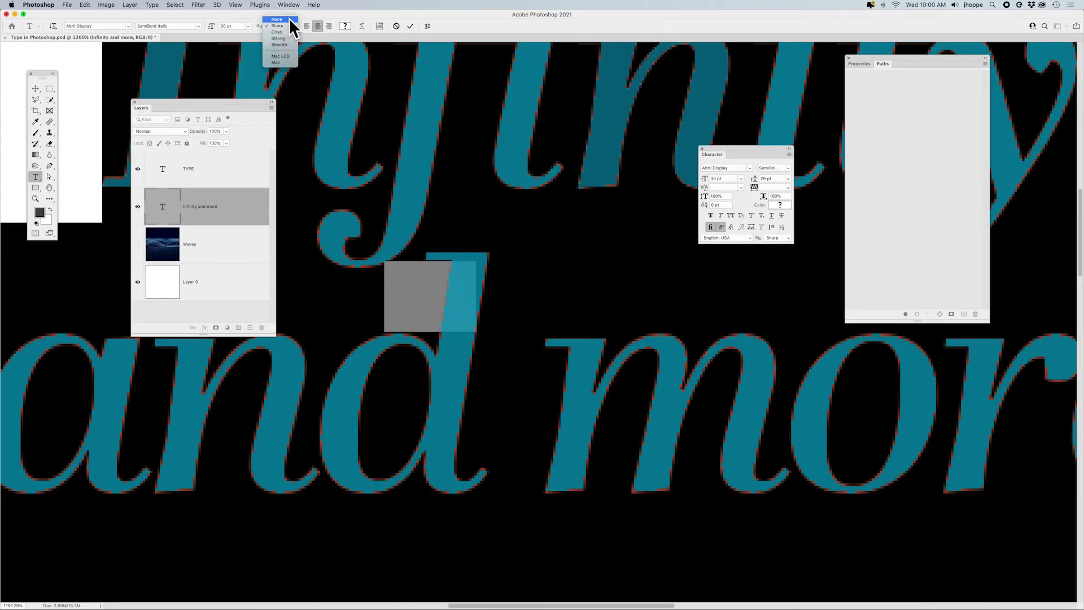
{"action": "left_click", "coordinate": [289, 20]}
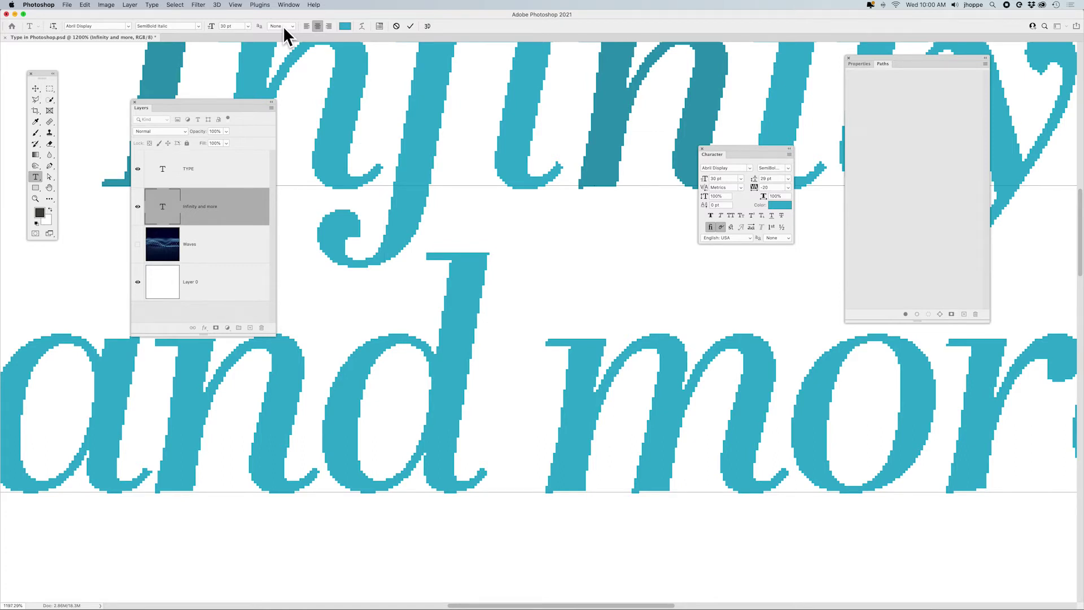
- Try the Sharp, Crisp, Strong, Smooth, Mac LCD and Mac anti-aliasing options on the whole Infinity and more text
{"action": "double_click", "coordinate": [163, 207]}
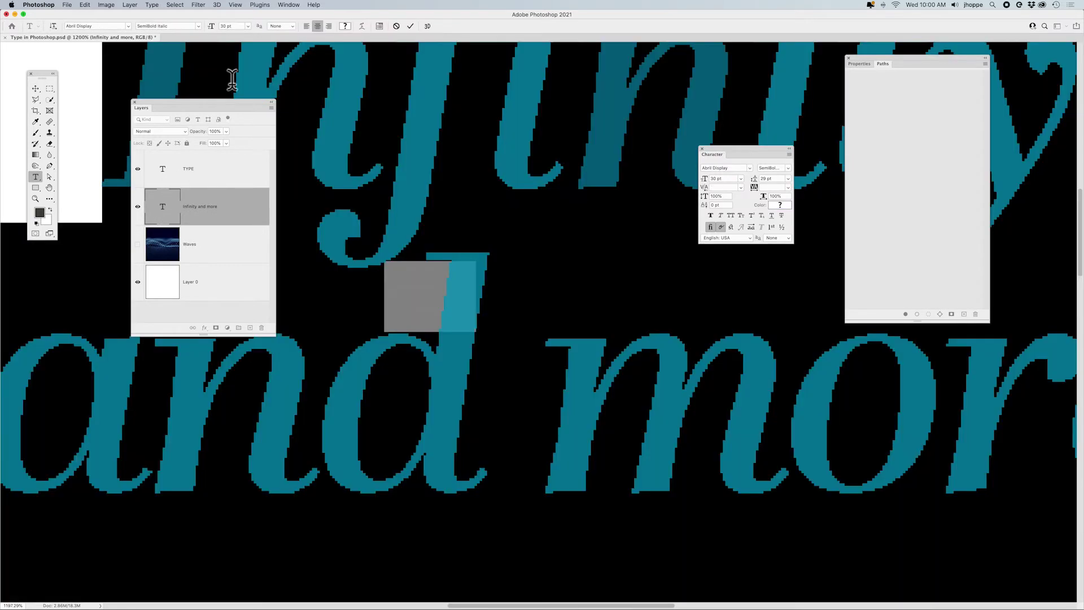
{"action": "left_click", "coordinate": [279, 26]}
{"action": "left_click", "coordinate": [286, 31]}
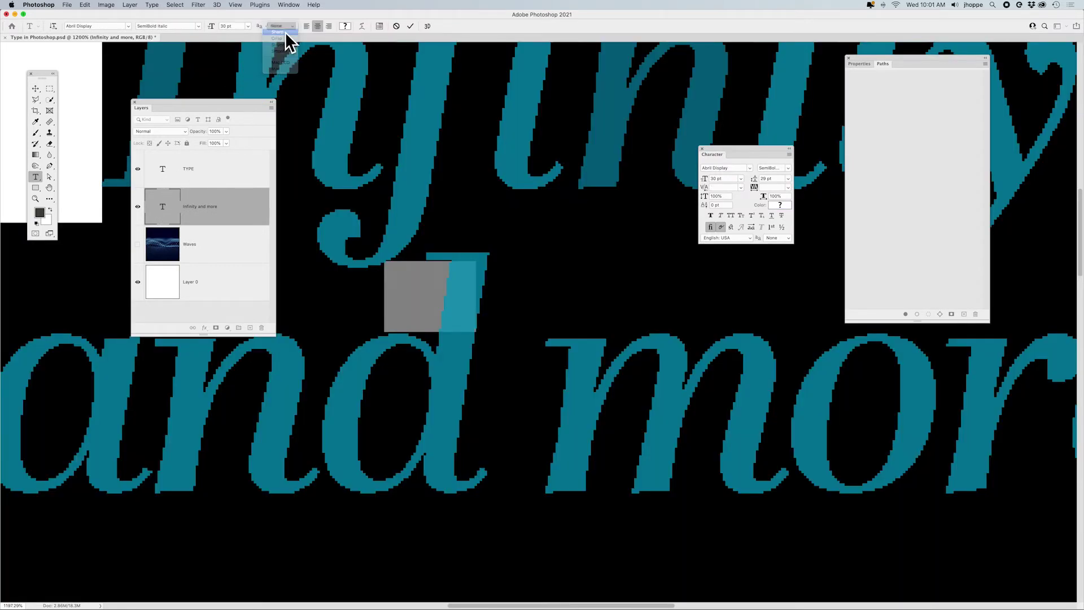
{"action": "left_click", "coordinate": [284, 27]}
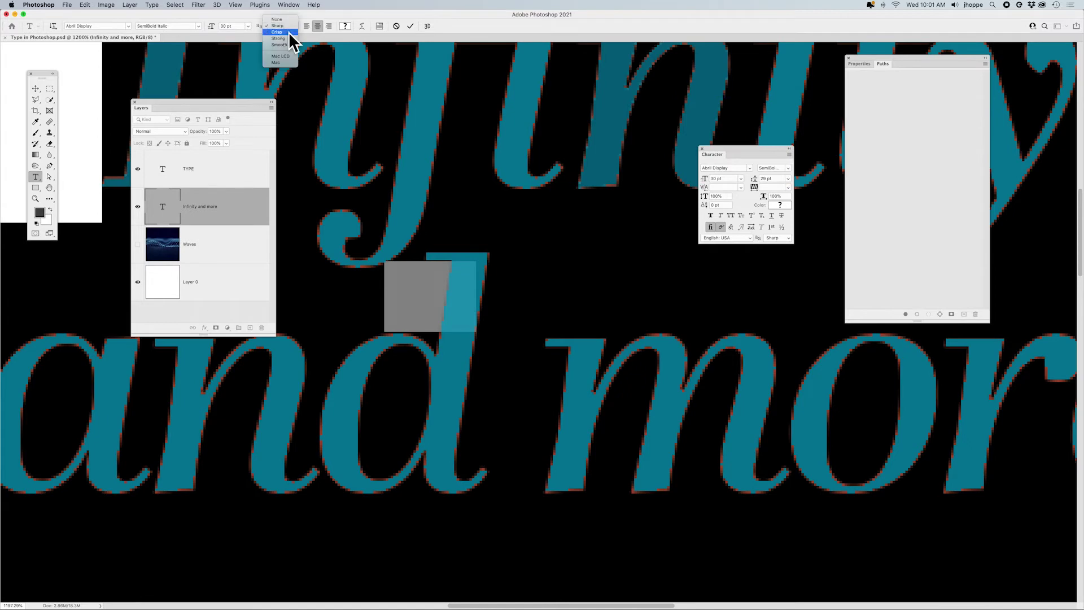
{"action": "left_click", "coordinate": [289, 31]}
{"action": "left_click", "coordinate": [283, 26]}
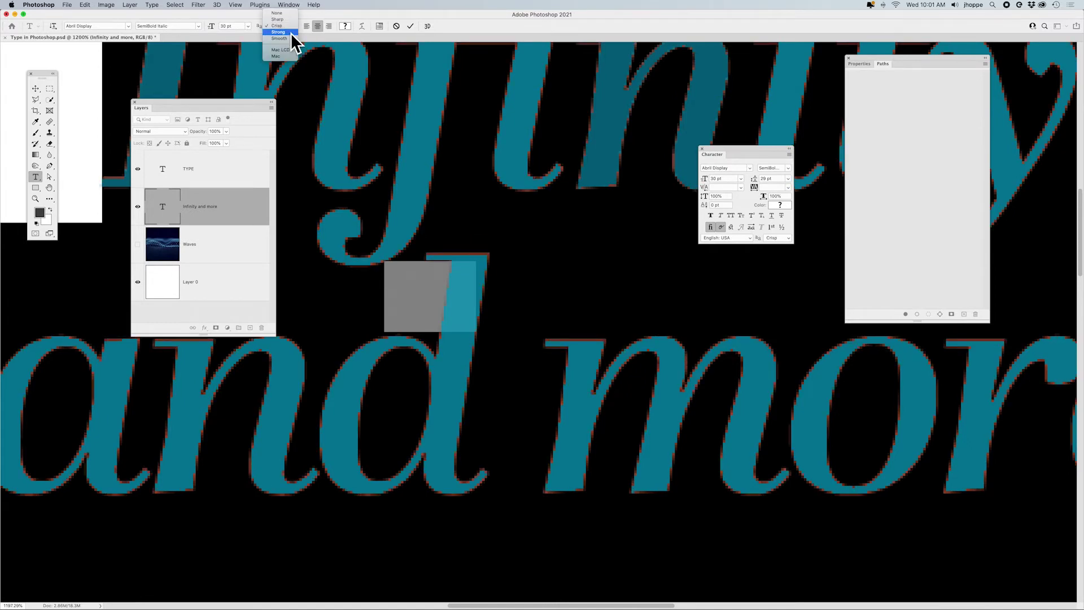
{"action": "left_click", "coordinate": [290, 32]}
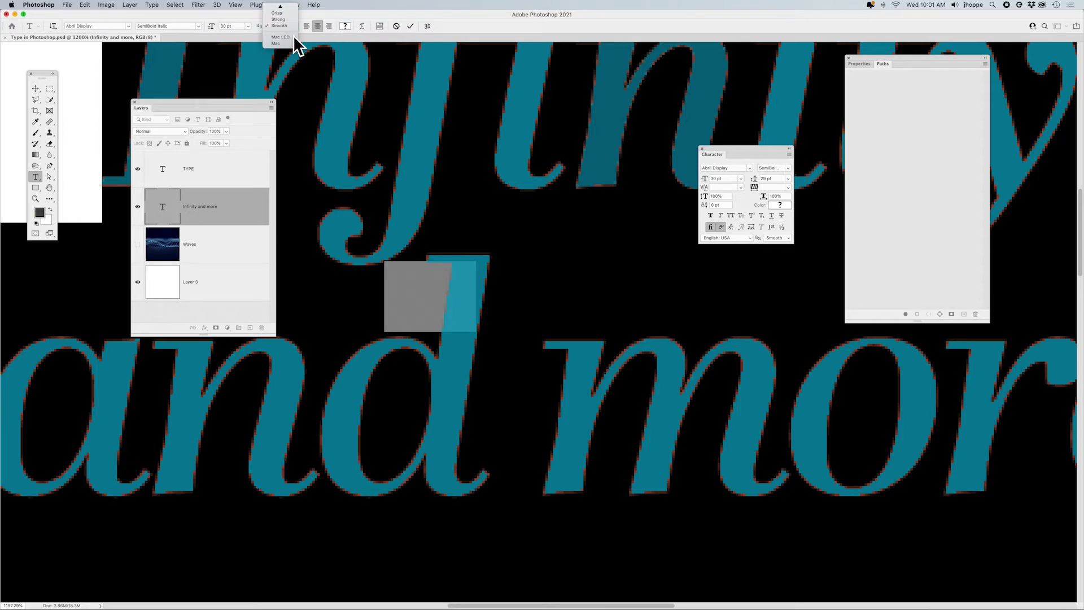
{"action": "left_click", "coordinate": [293, 36]}
{"action": "left_click", "coordinate": [290, 32]}
{"action": "left_click", "coordinate": [377, 116]}
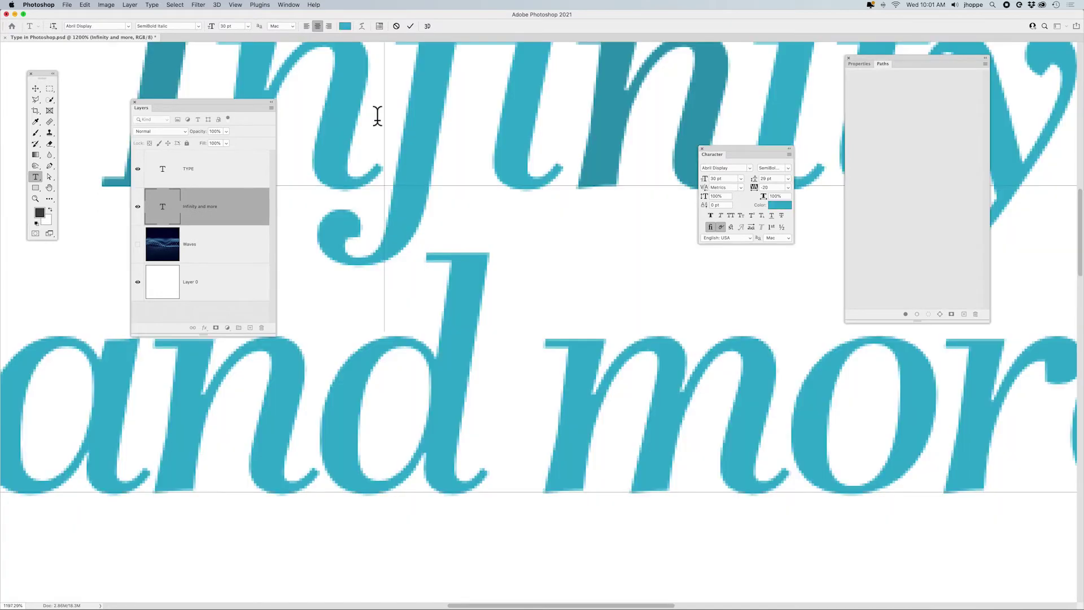
- Select all the text of the Infinity and more layer, set its anti-aliasing to Sharp and commit the edit
{"action": "key", "text": "super+minus"}
{"action": "key", "text": "super+minus"}
{"action": "key", "text": "super+minus"}
{"action": "key", "text": "super+minus"}
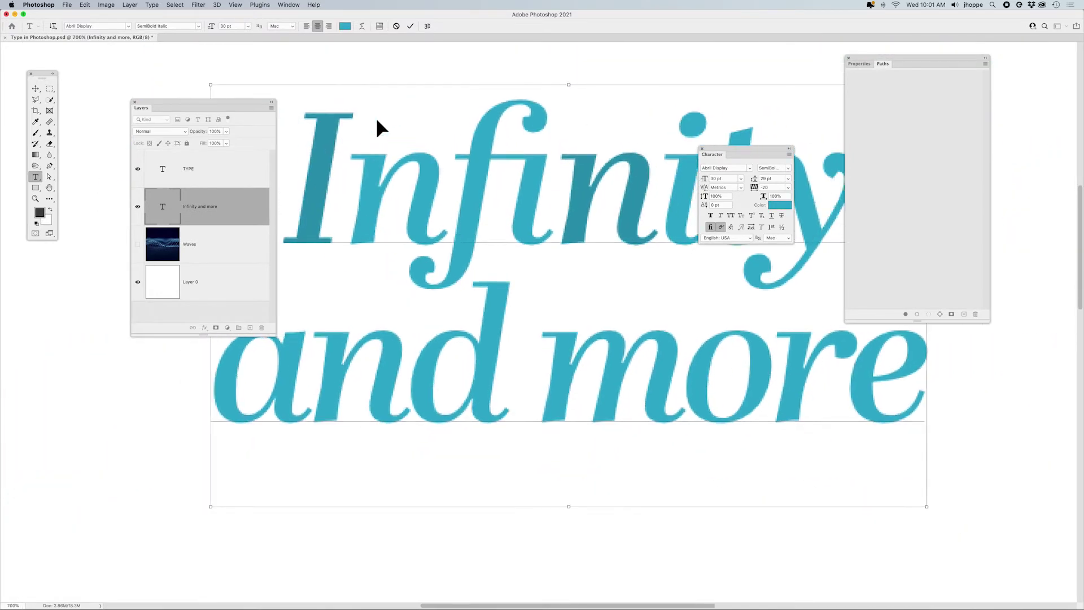
{"action": "key", "text": "super+minus"}
{"action": "key", "text": "super+minus"}
{"action": "key", "text": "super+minus"}
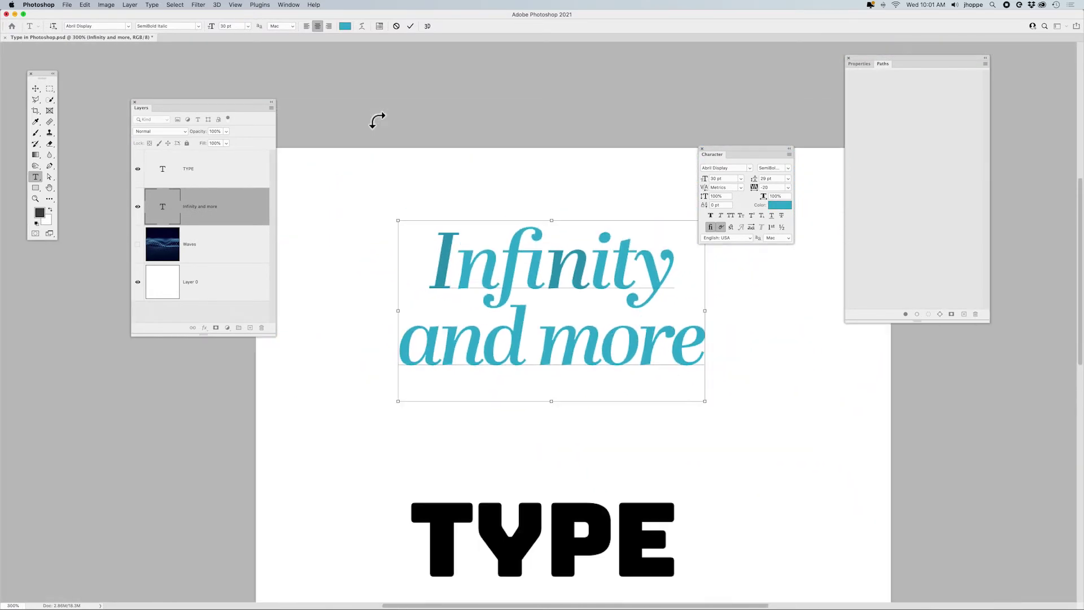
{"action": "key", "text": "super+a"}
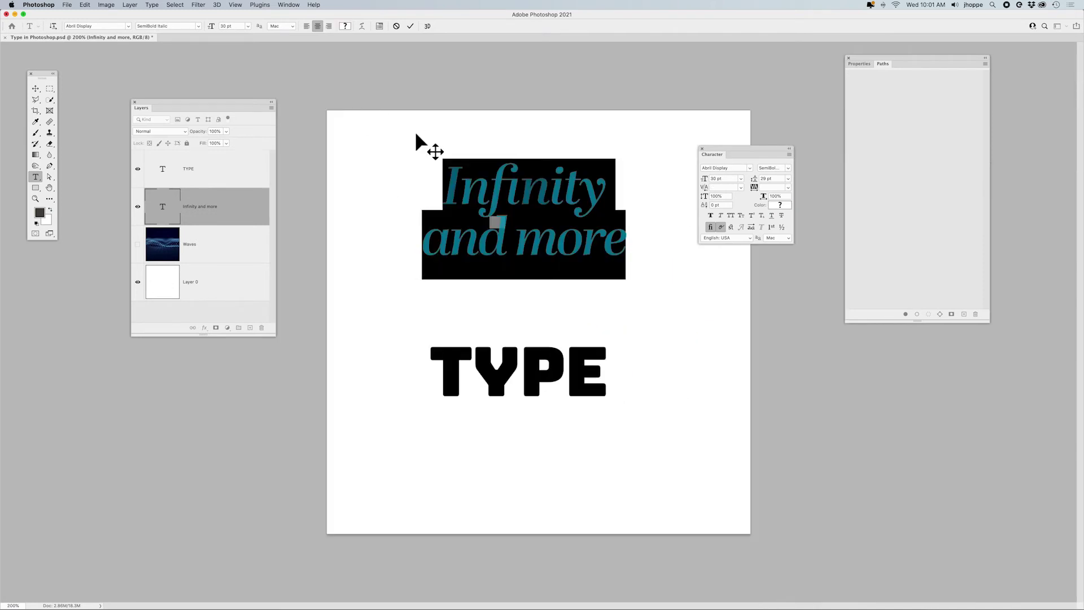
{"action": "left_click", "coordinate": [282, 26]}
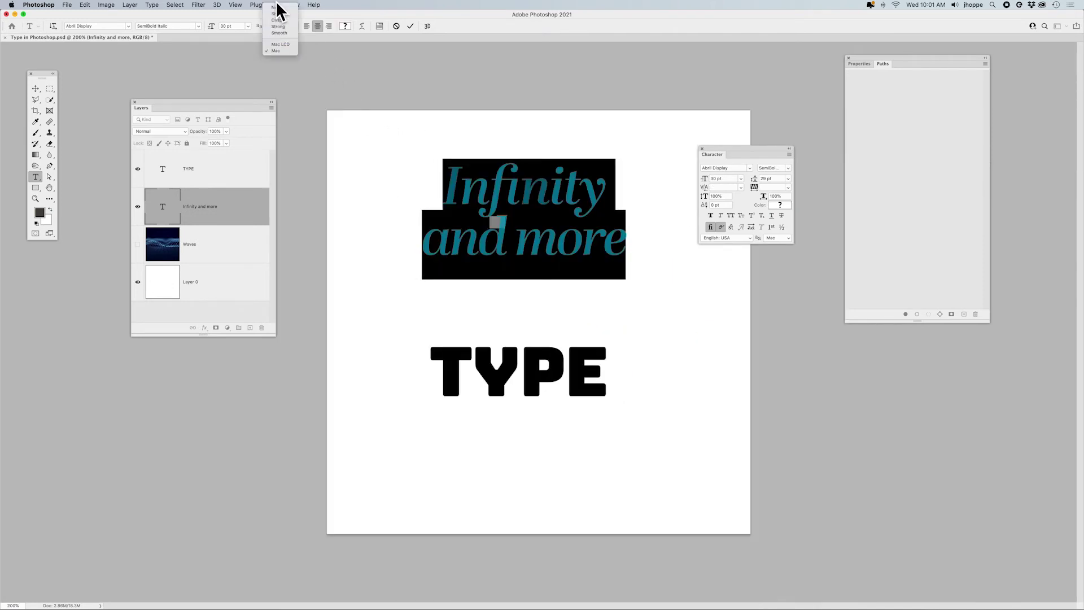
{"action": "left_click", "coordinate": [288, 13]}
{"action": "left_click", "coordinate": [550, 237]}
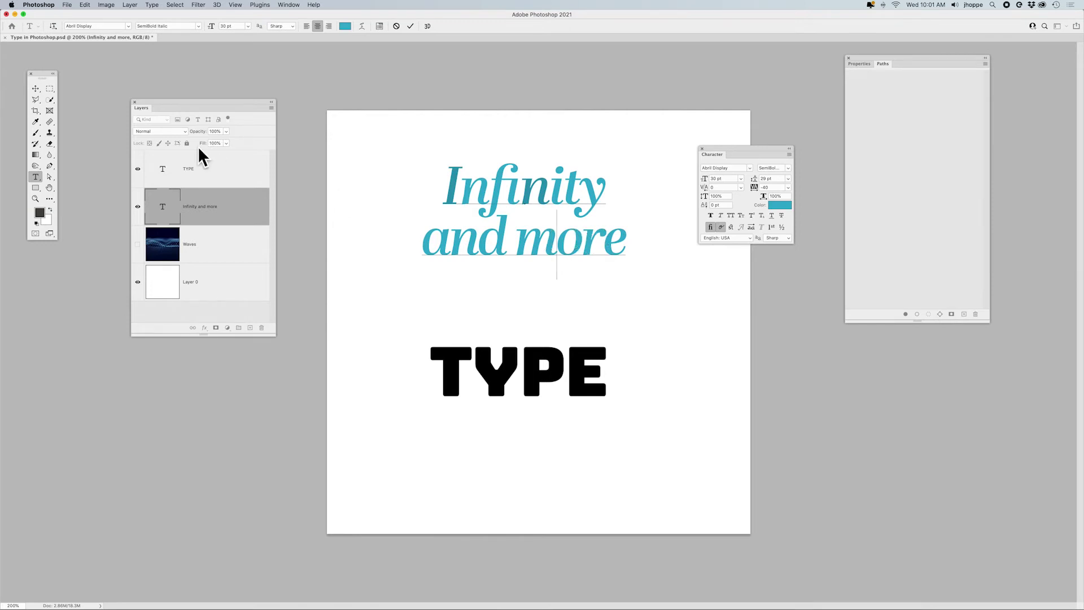
{"action": "left_click", "coordinate": [35, 89]}
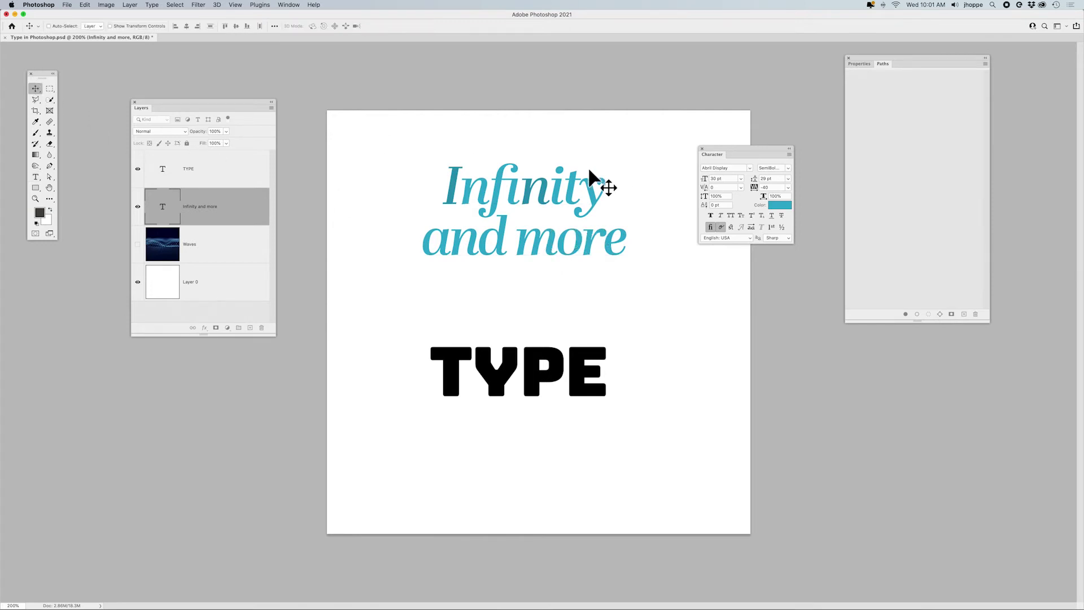
- Change the font of the whole Infinity and more text to Bungee Regular and commit the edit
{"action": "double_click", "coordinate": [175, 213]}
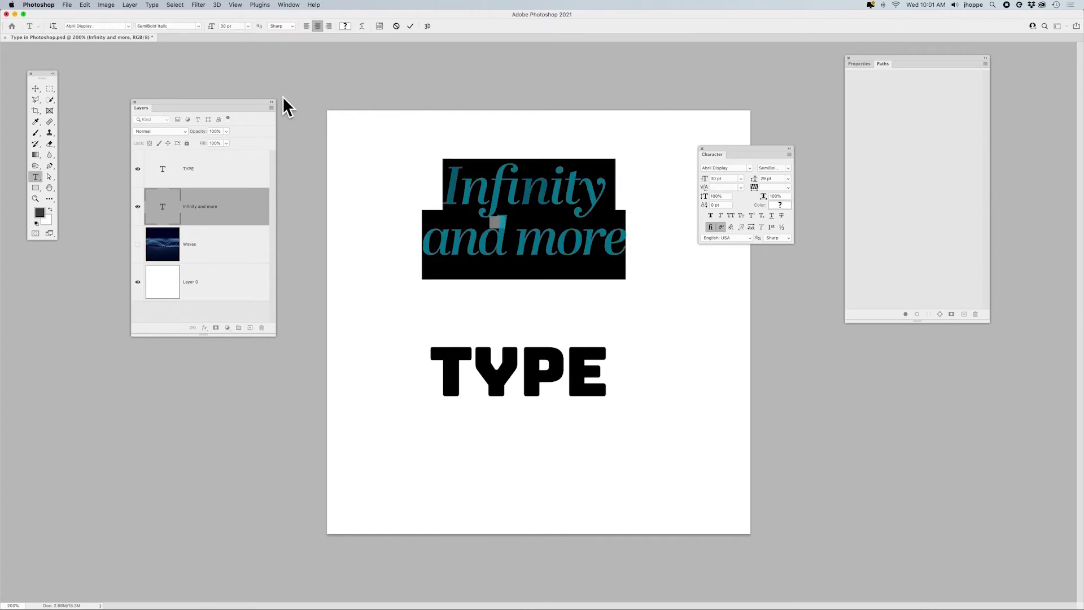
{"action": "left_click", "coordinate": [127, 26]}
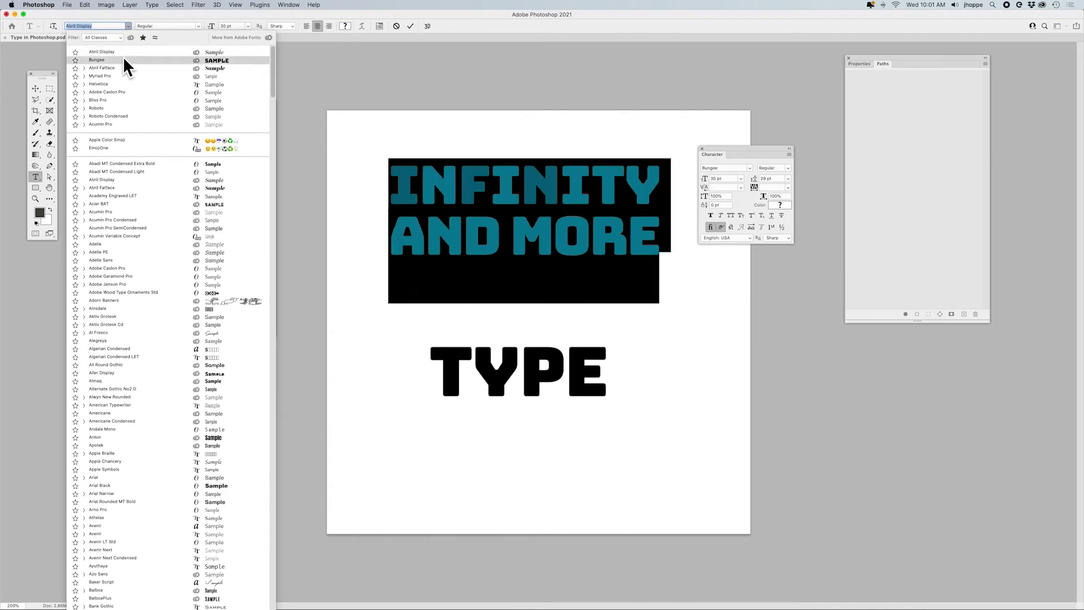
{"action": "left_click", "coordinate": [123, 57]}
{"action": "left_click", "coordinate": [555, 253]}
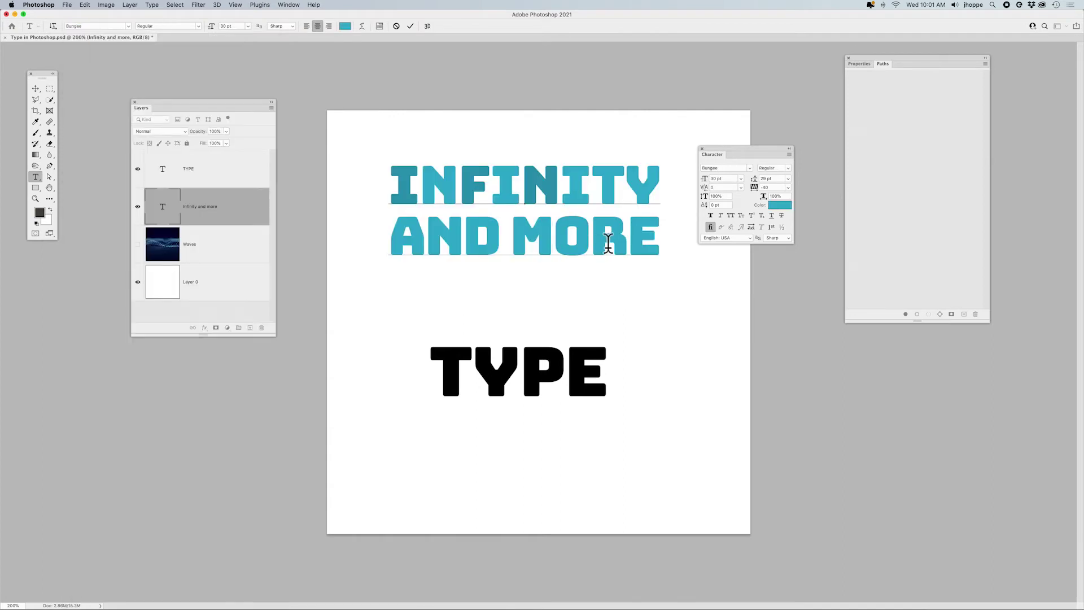
{"action": "left_click", "coordinate": [36, 88]}
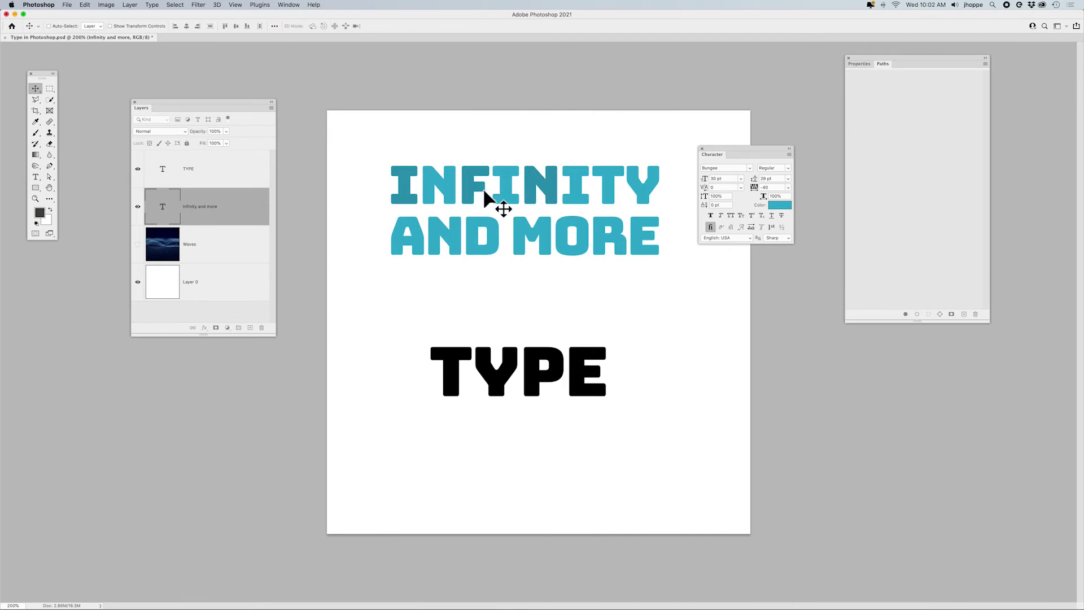
- Free-transform the Infinity and more text with a rotation of about -9° and a skew, and check that its text is still editable
{"action": "key", "text": "super+t"}
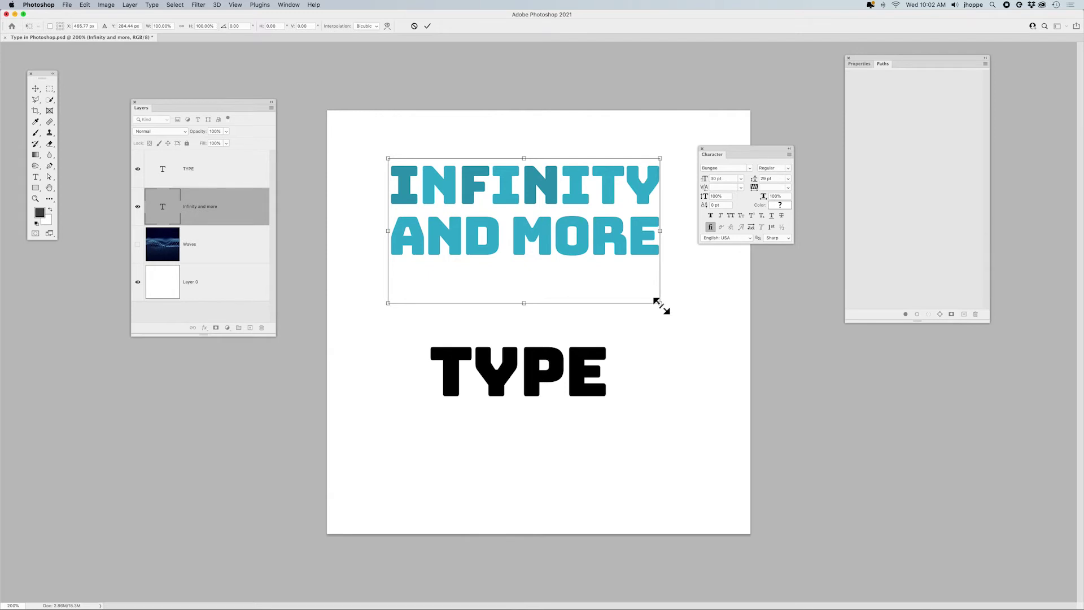
{"action": "left_click_drag", "start_coordinate": [670, 307], "coordinate": [687, 283]}
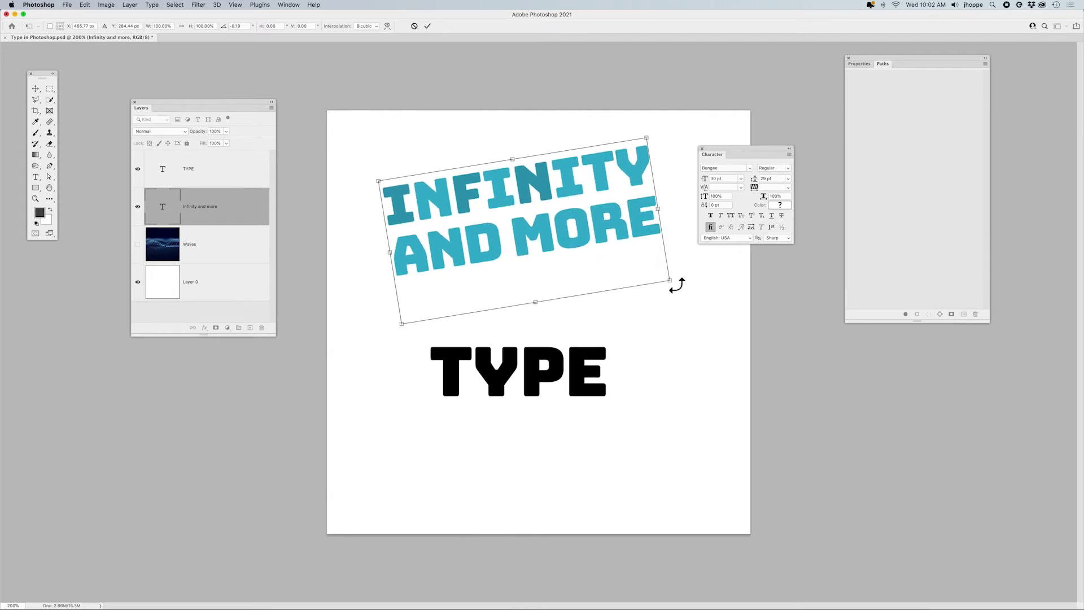
{"action": "right_click", "coordinate": [608, 219]}
{"action": "left_click", "coordinate": [633, 253]}
{"action": "left_click_drag", "start_coordinate": [537, 309], "coordinate": [513, 305]}
{"action": "key", "text": "Return"}
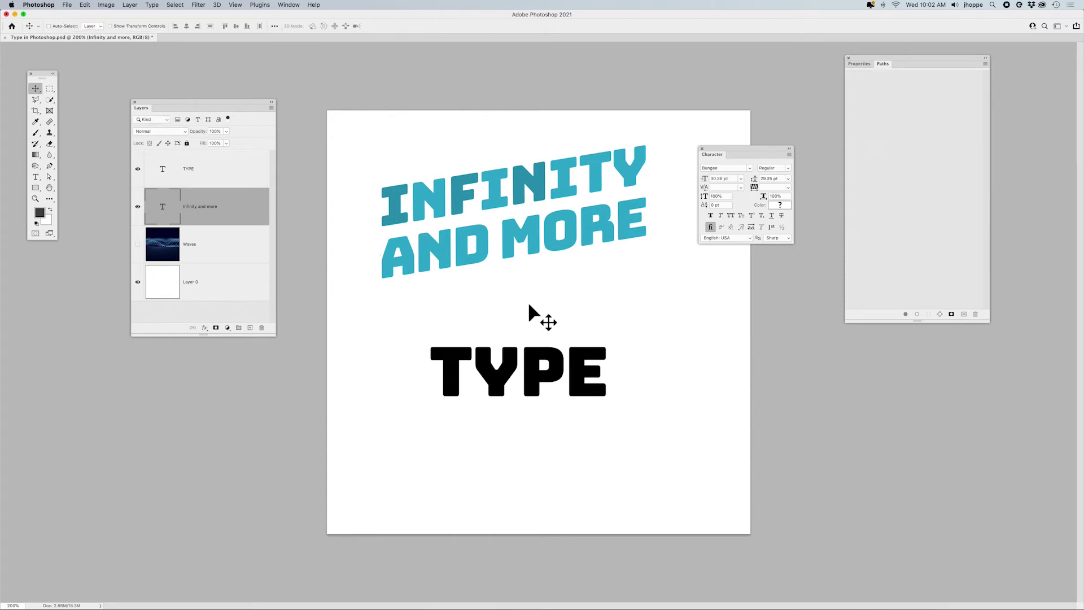
{"action": "double_click", "coordinate": [164, 210]}
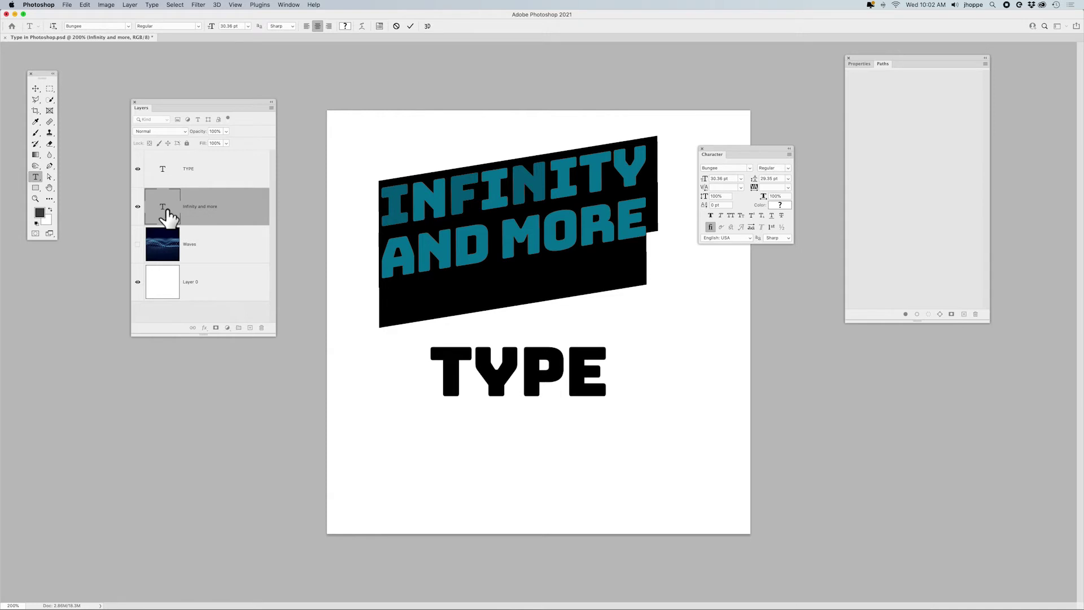
{"action": "left_click", "coordinate": [35, 88]}
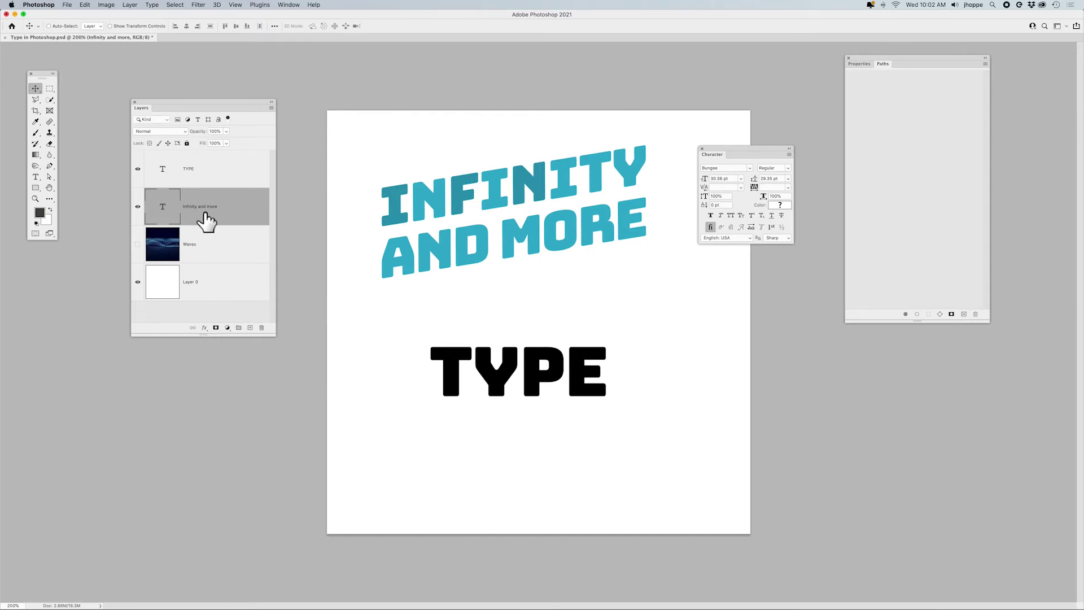
- Add a Bevel & Emboss effect to the Infinity and more layer, using the Inner Bevel style with size 9 px and soften 4 px
{"action": "left_click", "coordinate": [205, 327]}
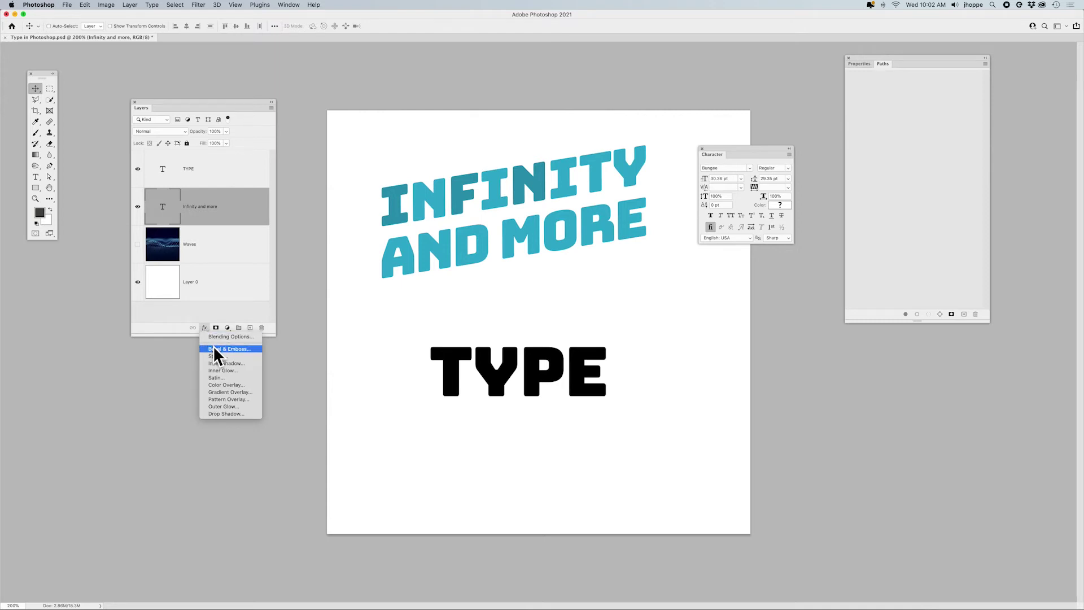
{"action": "left_click", "coordinate": [212, 347]}
{"action": "left_click_drag", "start_coordinate": [564, 102], "coordinate": [621, 114]}
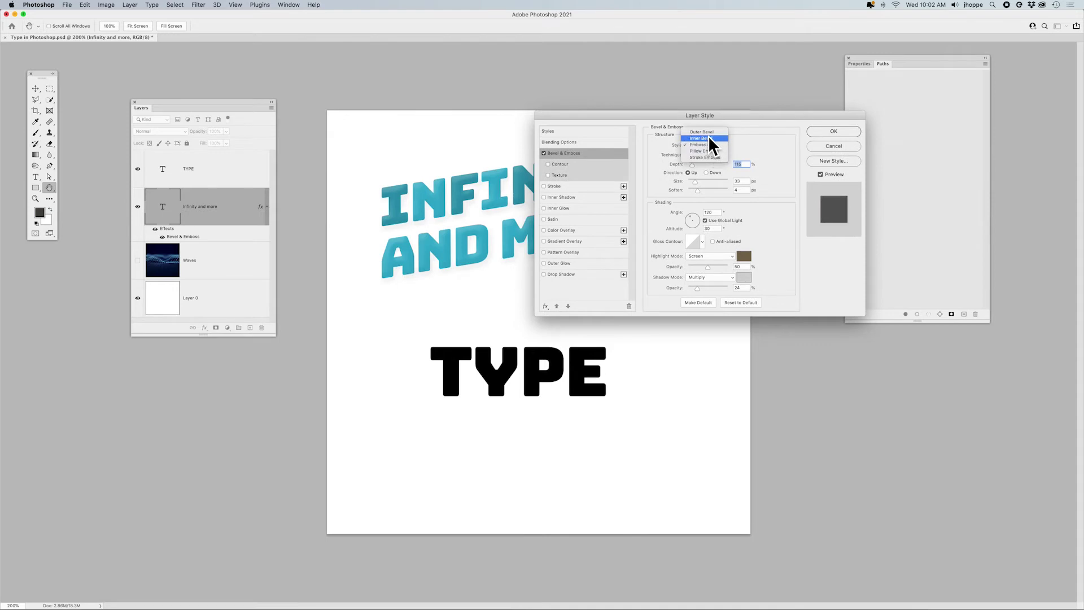
{"action": "left_click", "coordinate": [707, 131]}
{"action": "left_click", "coordinate": [710, 146]}
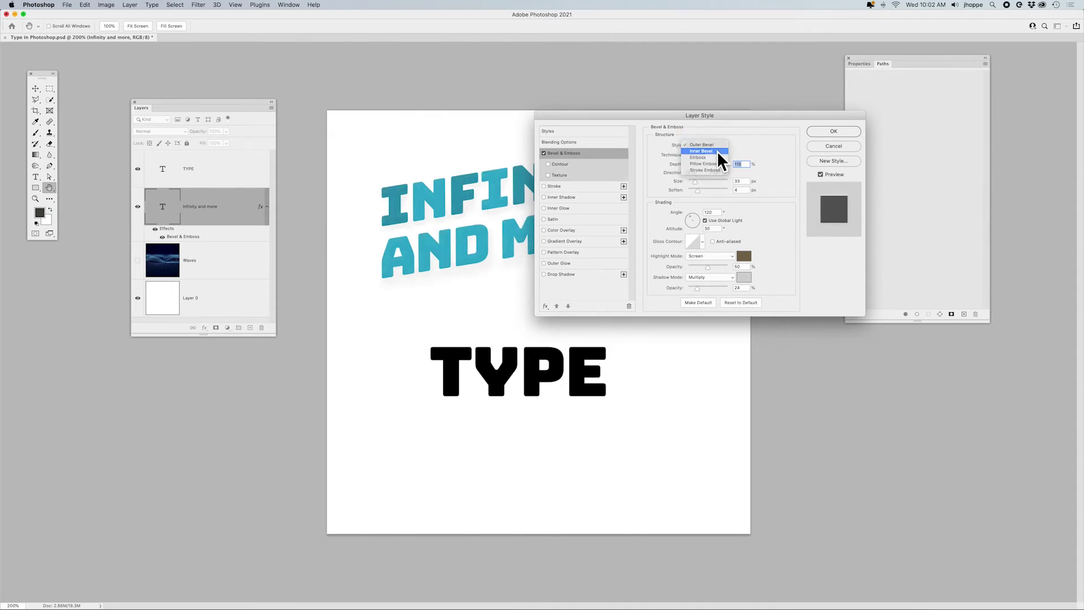
{"action": "left_click", "coordinate": [718, 151]}
{"action": "left_click_drag", "start_coordinate": [696, 182], "coordinate": [692, 182]}
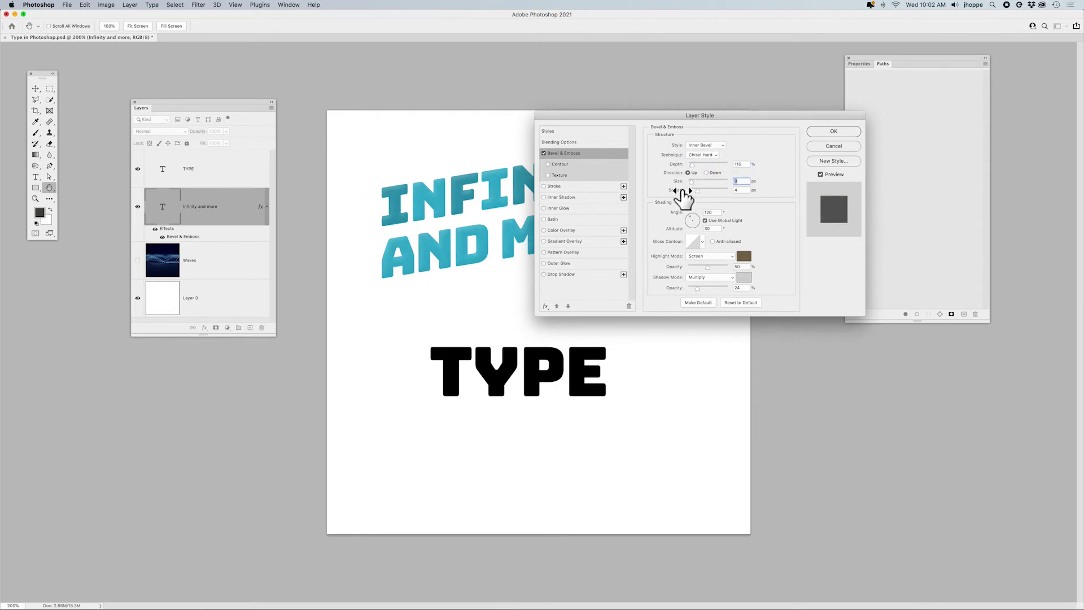
{"action": "left_click_drag", "start_coordinate": [699, 191], "coordinate": [696, 191]}
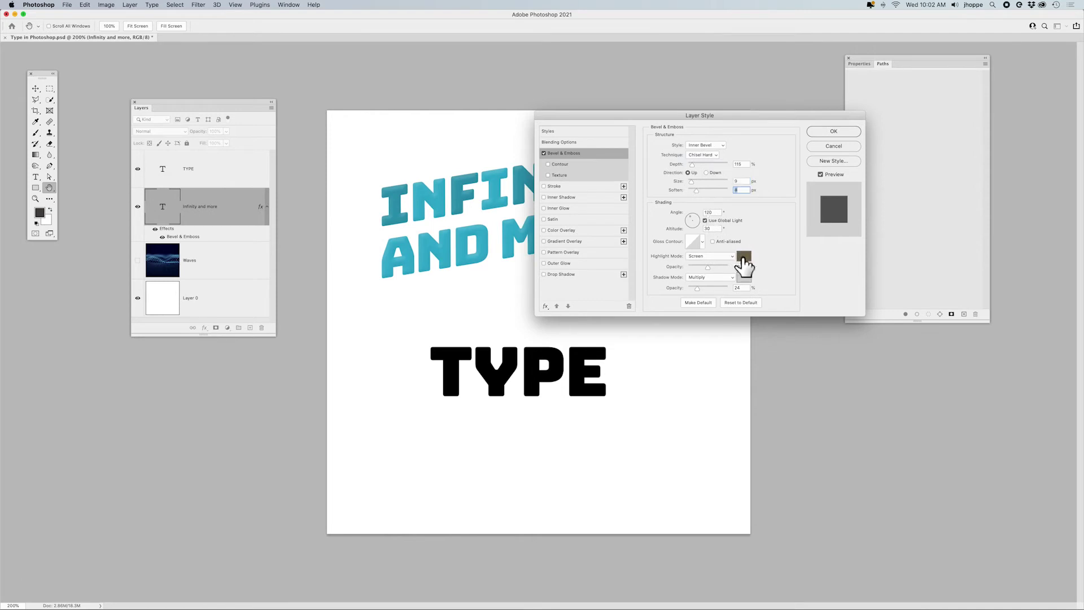
- Set the bevel's highlight color to pale mint #edfef9 and highlight opacity to 73%, and adjust its lighting angle
{"action": "left_click", "coordinate": [744, 256]}
{"action": "left_click_drag", "start_coordinate": [341, 253], "coordinate": [339, 194]}
{"action": "left_click_drag", "start_coordinate": [280, 256], "coordinate": [268, 294]}
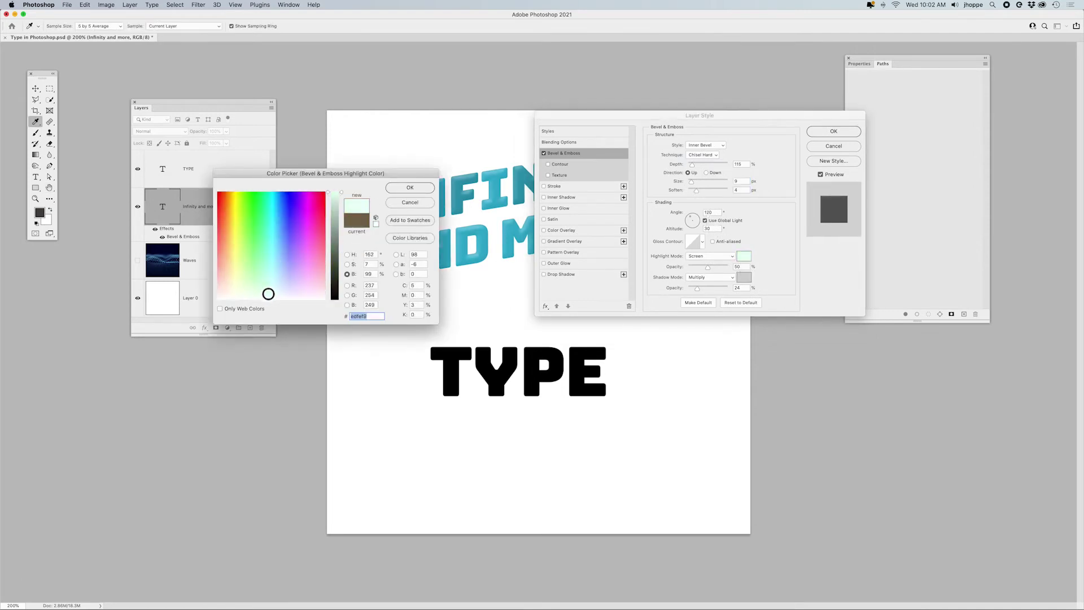
{"action": "left_click", "coordinate": [402, 188]}
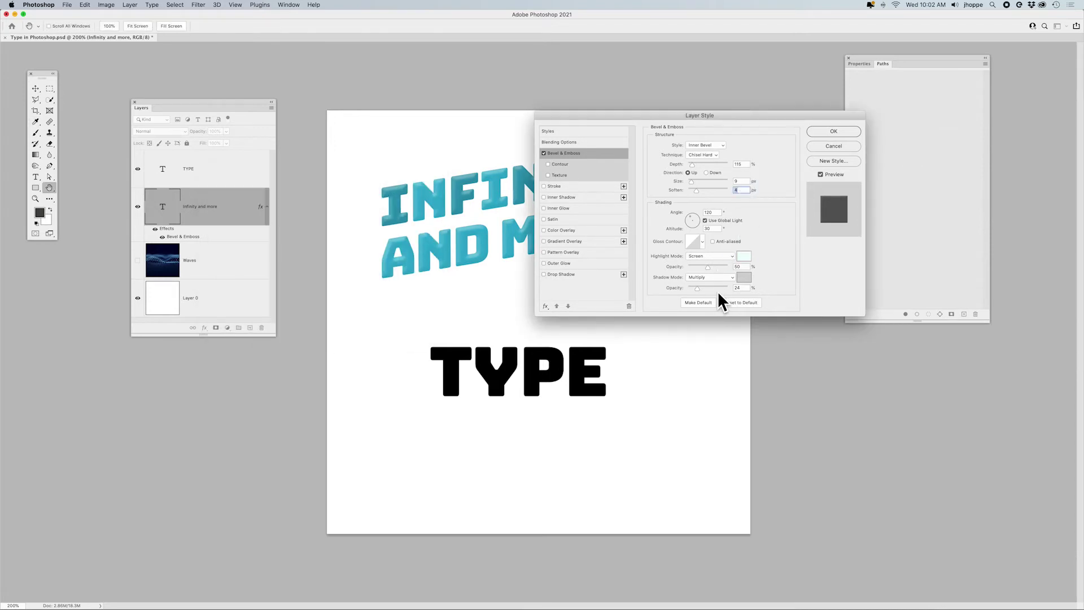
{"action": "left_click_drag", "start_coordinate": [708, 266], "coordinate": [717, 265]}
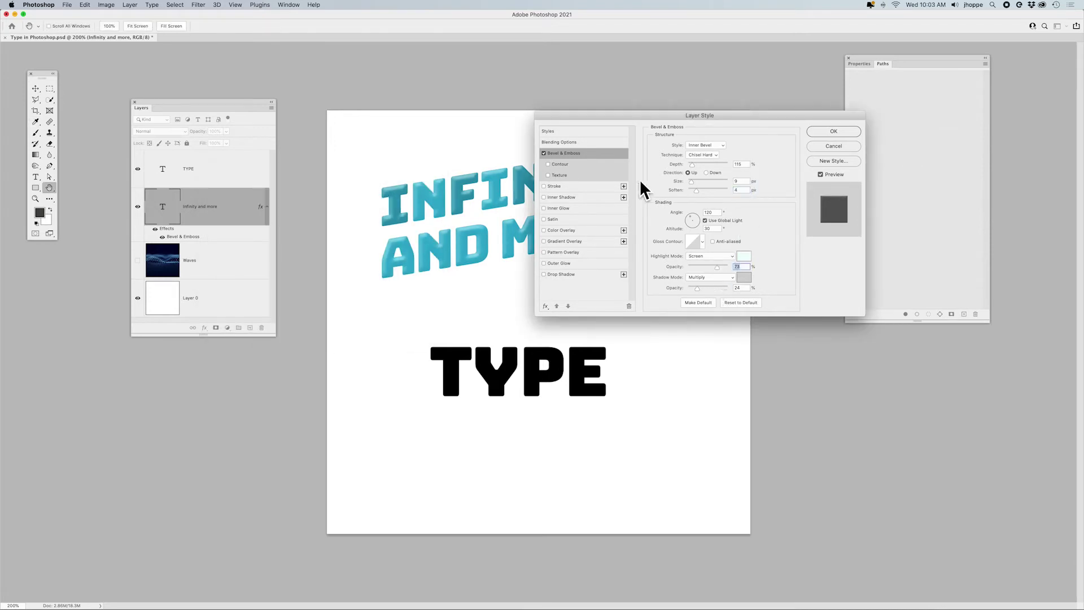
{"action": "left_click", "coordinate": [689, 216]}
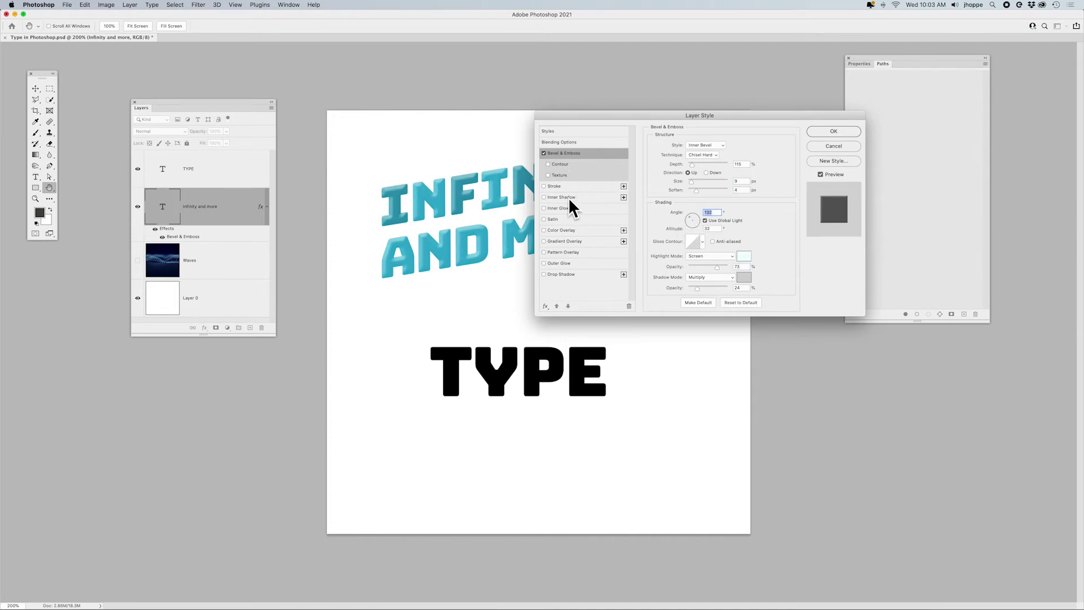
- Add an Outer Glow to the Infinity and more layer, reduce its size to about 13 px and adjust its opacity
{"action": "left_click", "coordinate": [557, 262]}
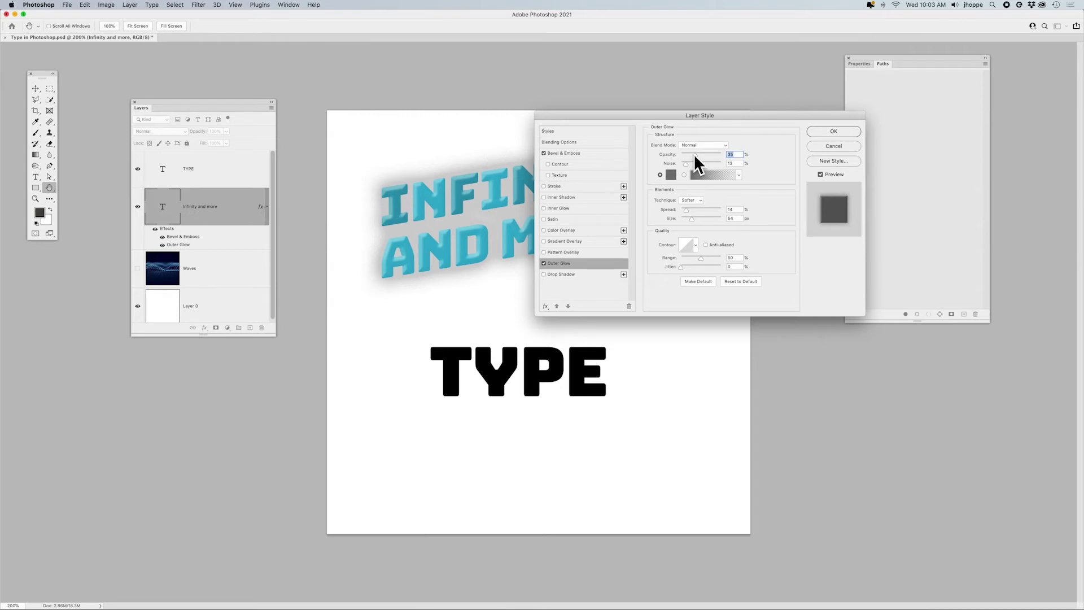
{"action": "key", "text": "Down"}
{"action": "key", "text": "Down"}
{"action": "key", "text": "Down"}
{"action": "left_click_drag", "start_coordinate": [690, 218], "coordinate": [685, 218]}
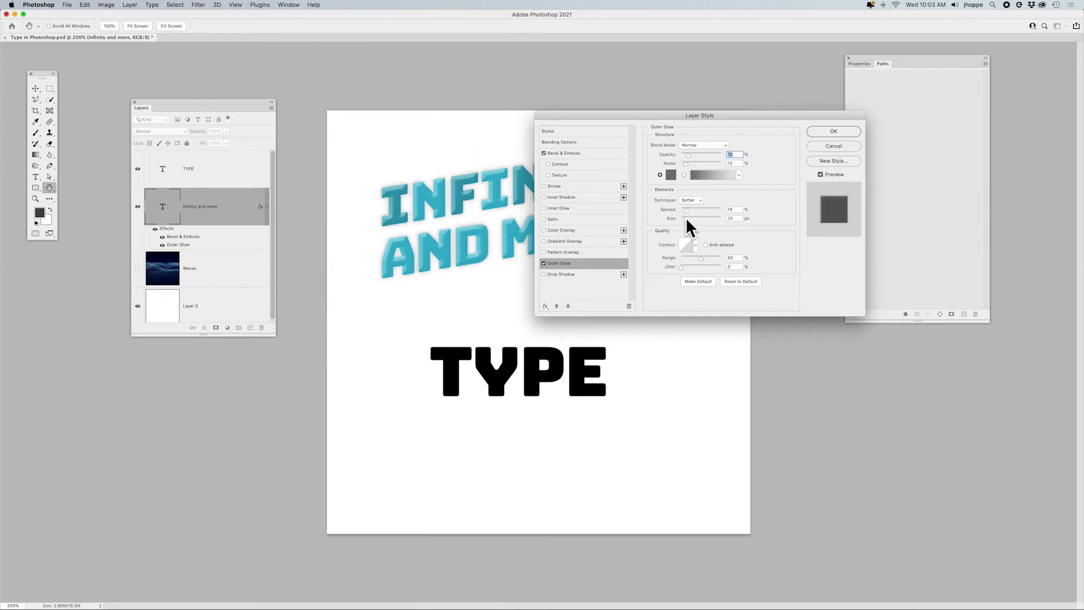
{"action": "left_click", "coordinate": [686, 217]}
{"action": "left_click_drag", "start_coordinate": [695, 154], "coordinate": [701, 156]}
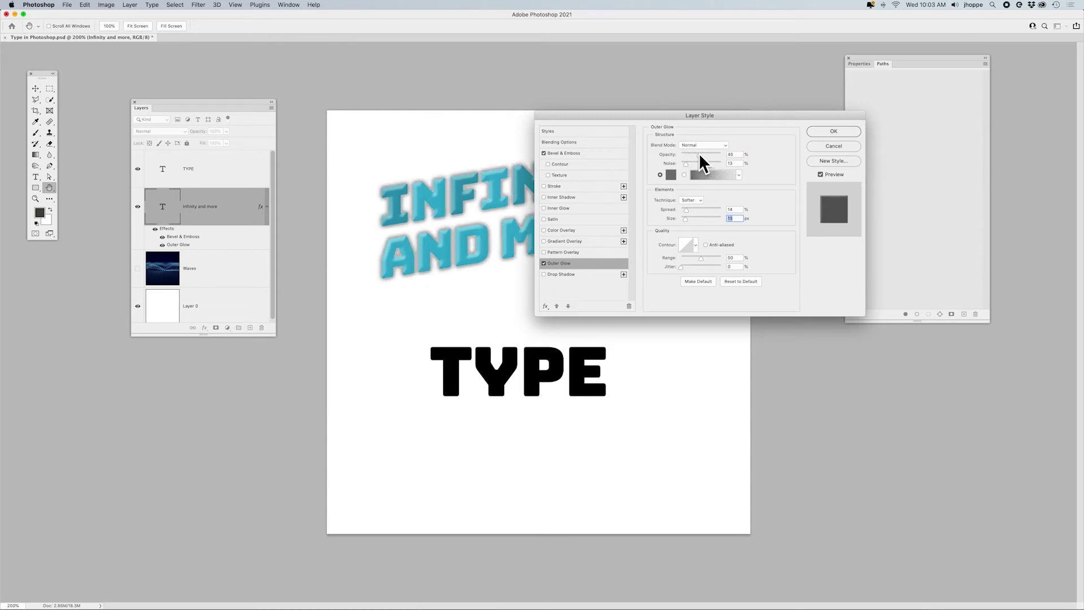
- Darken the outer glow color to #232323, set its opacity to 57% and apply the layer style
{"action": "left_click", "coordinate": [670, 174]}
{"action": "left_click_drag", "start_coordinate": [336, 260], "coordinate": [335, 273]}
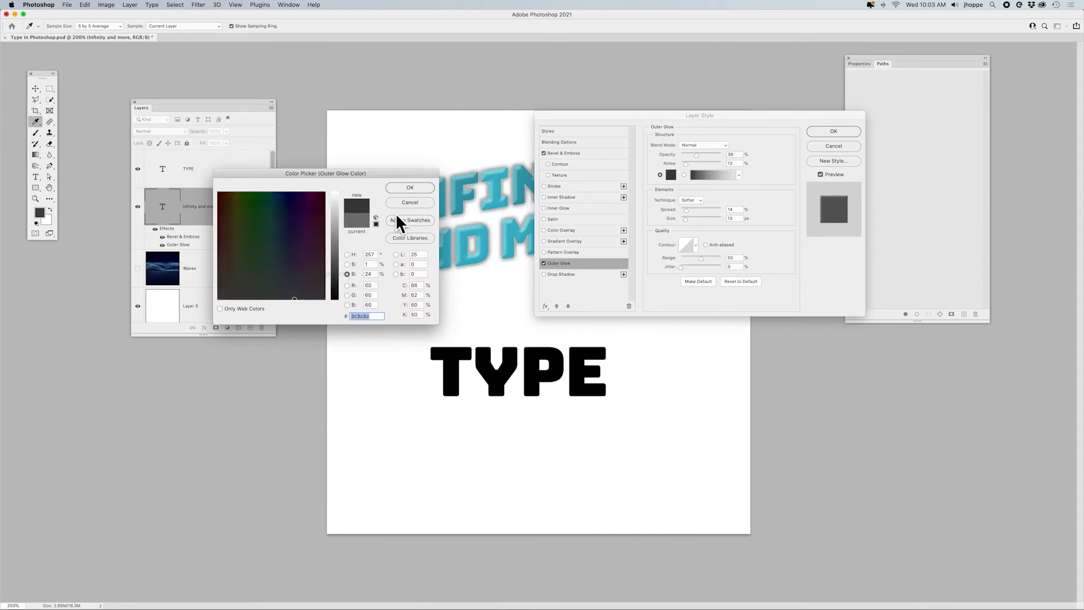
{"action": "left_click", "coordinate": [406, 185]}
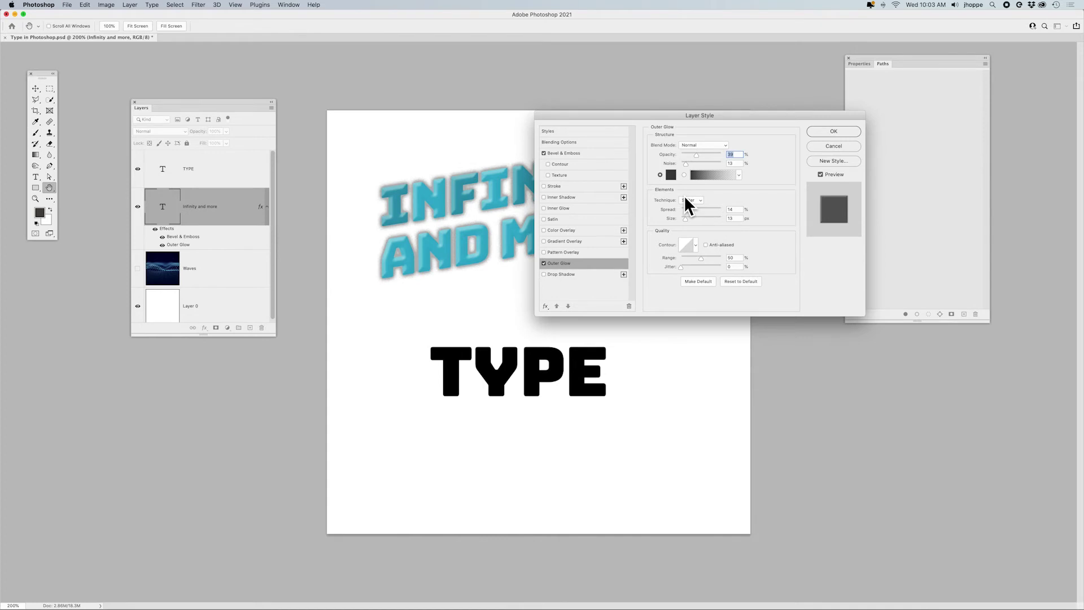
{"action": "left_click", "coordinate": [672, 174]}
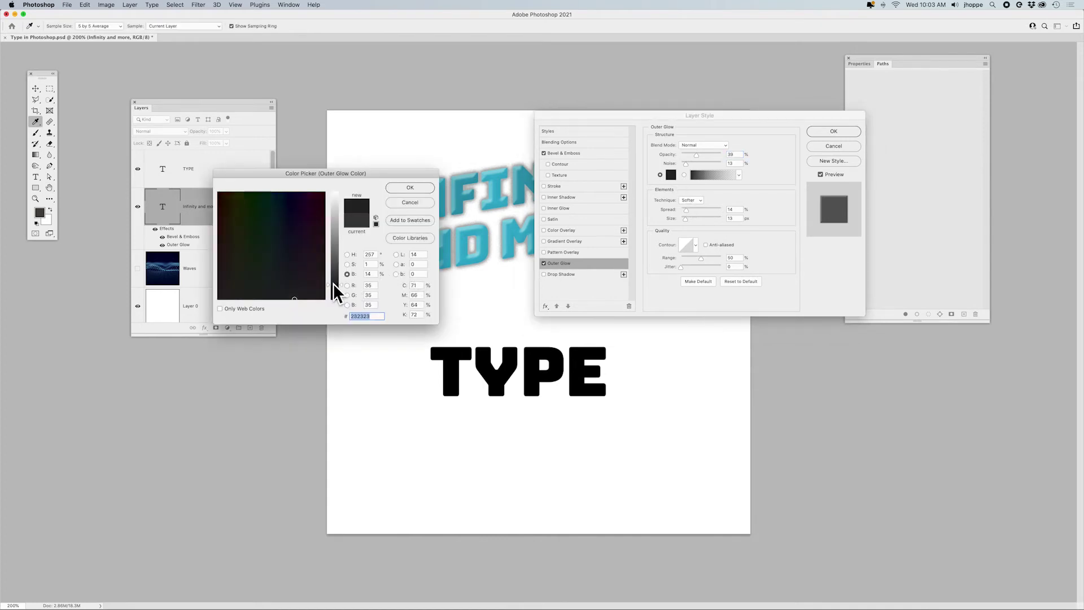
{"action": "left_click", "coordinate": [410, 188]}
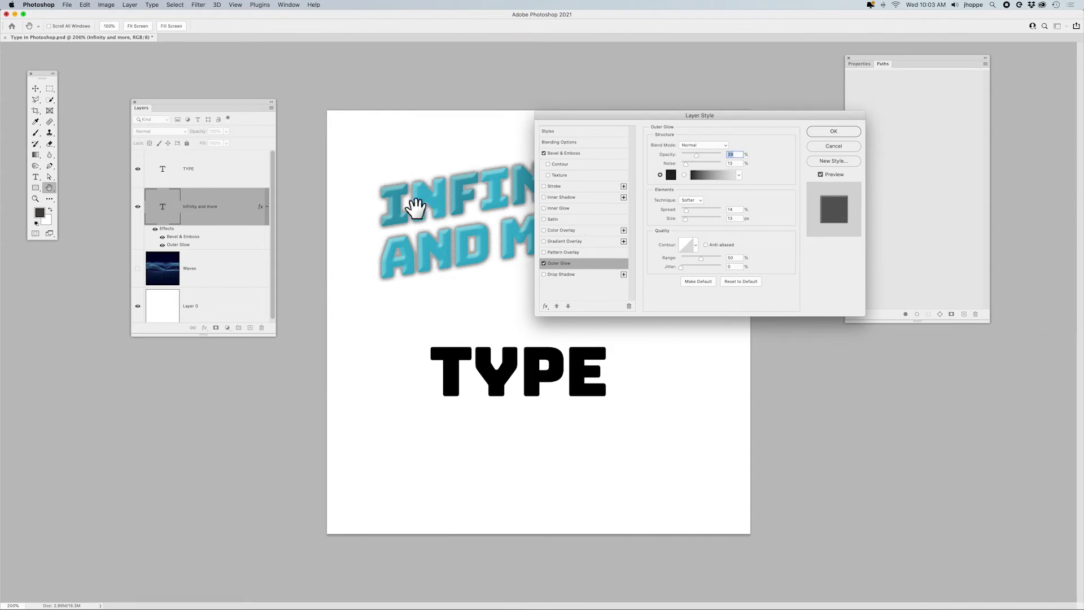
{"action": "left_click_drag", "start_coordinate": [696, 154], "coordinate": [704, 154]}
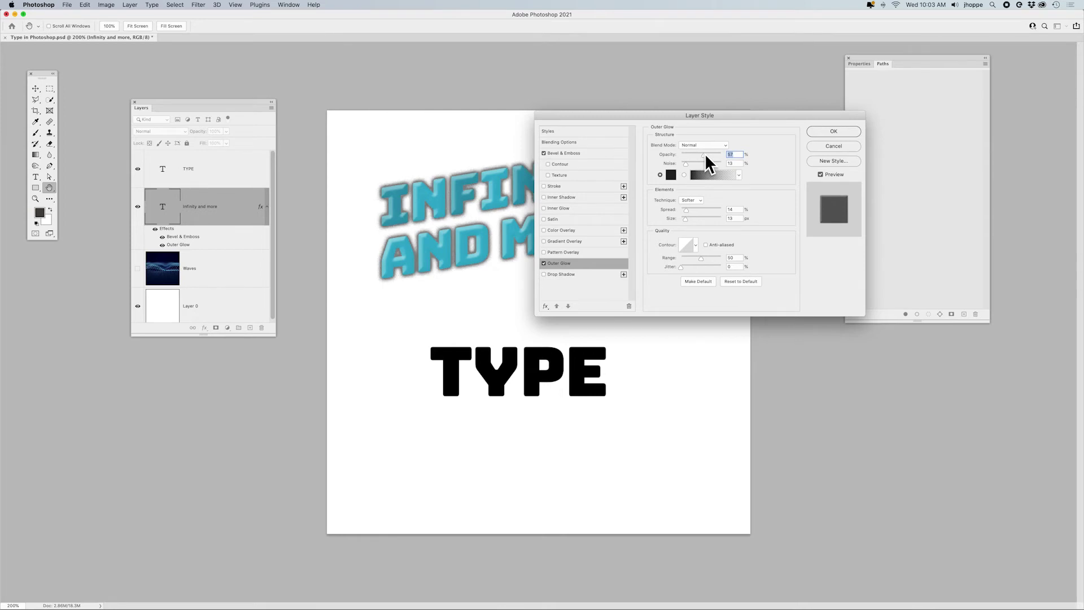
{"action": "left_click", "coordinate": [820, 132]}
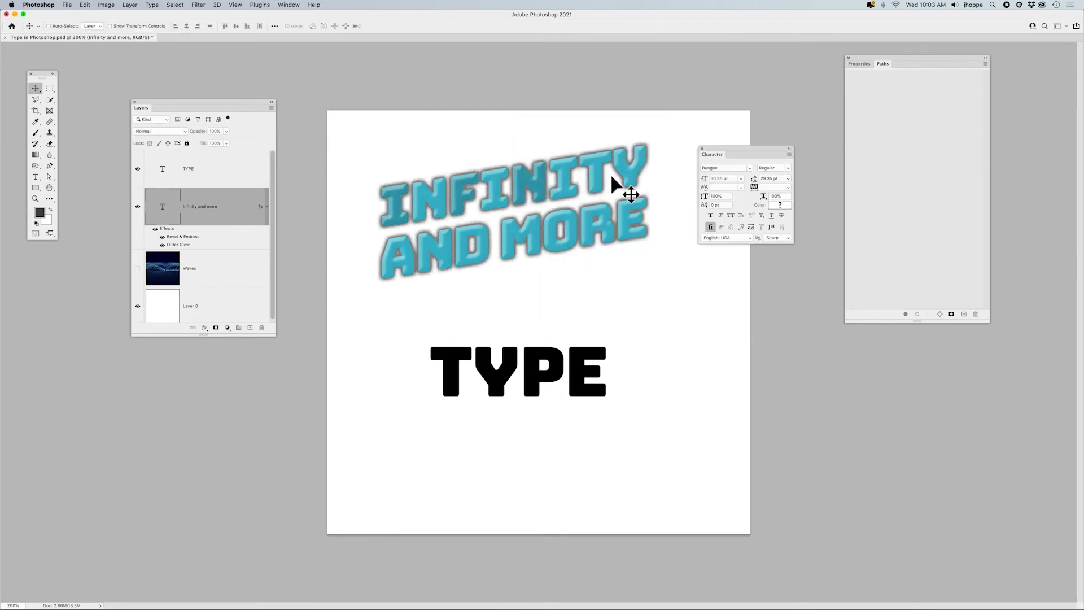
- Add an exclamation mark to the end of the Infinity and more text, commit the edit and hide the TYPE layer
{"action": "double_click", "coordinate": [166, 210]}
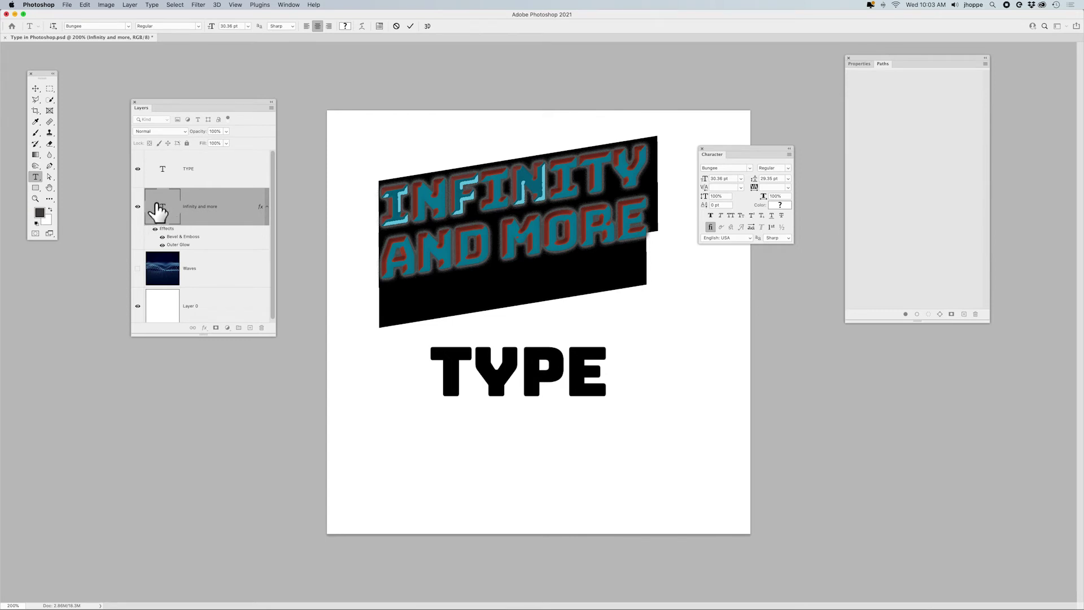
{"action": "left_click", "coordinate": [650, 224]}
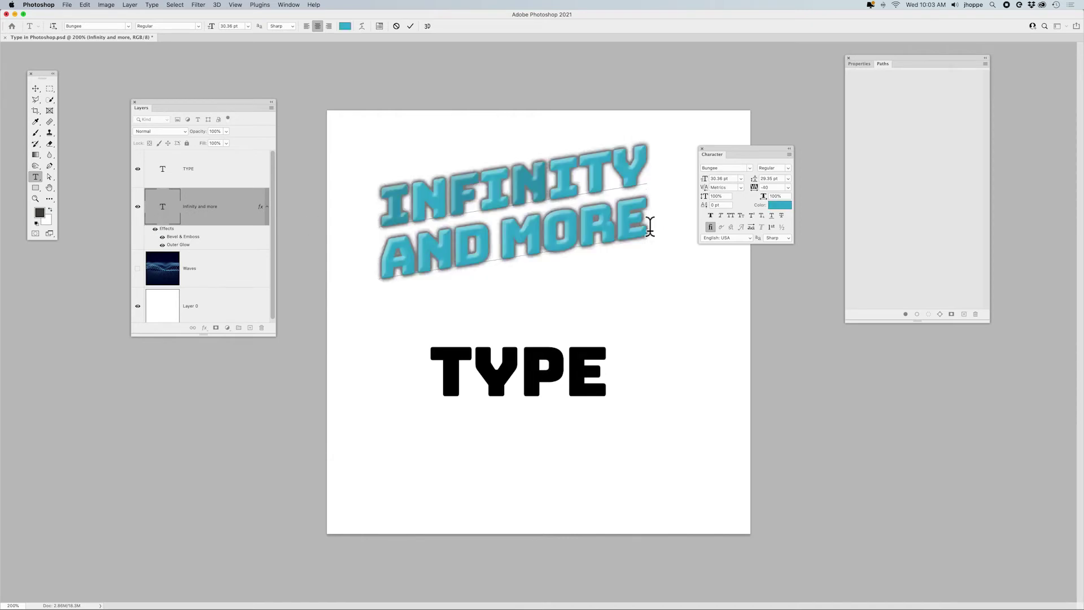
{"action": "type", "text": "!"}
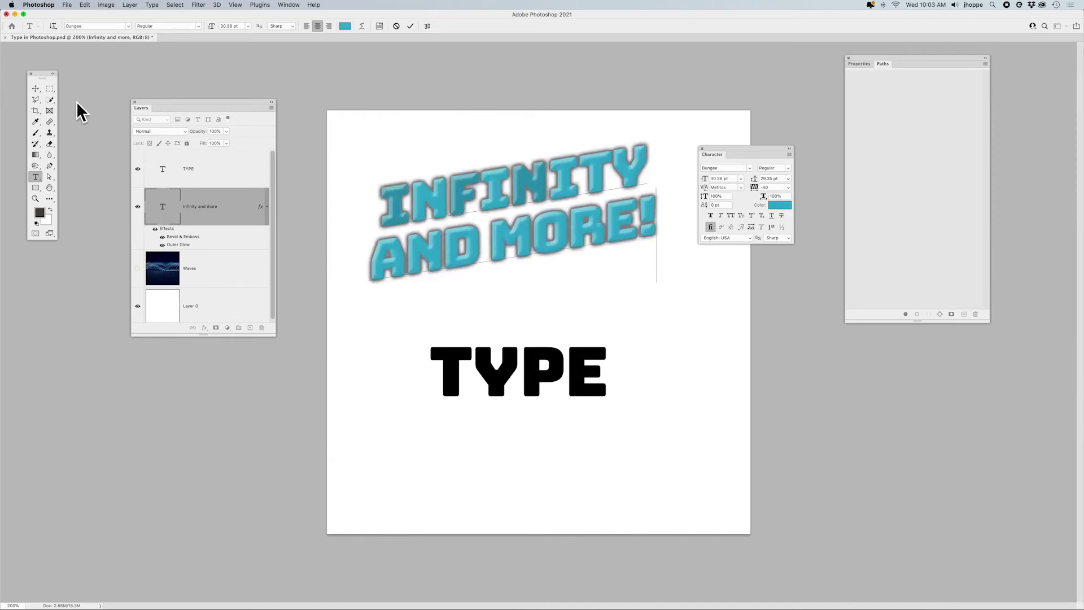
{"action": "left_click", "coordinate": [35, 89]}
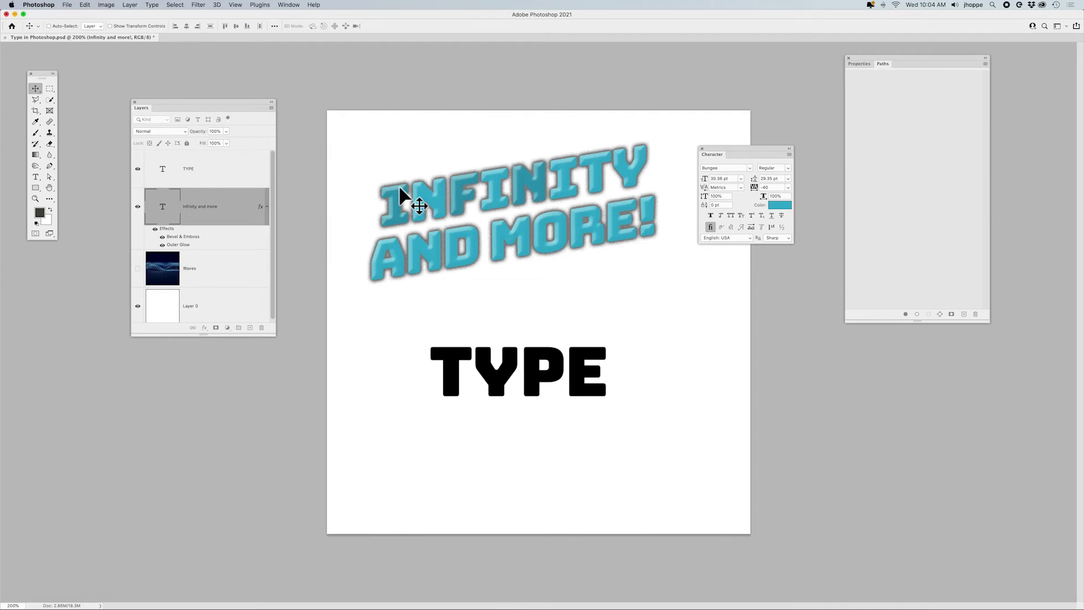
{"action": "left_click", "coordinate": [137, 168]}
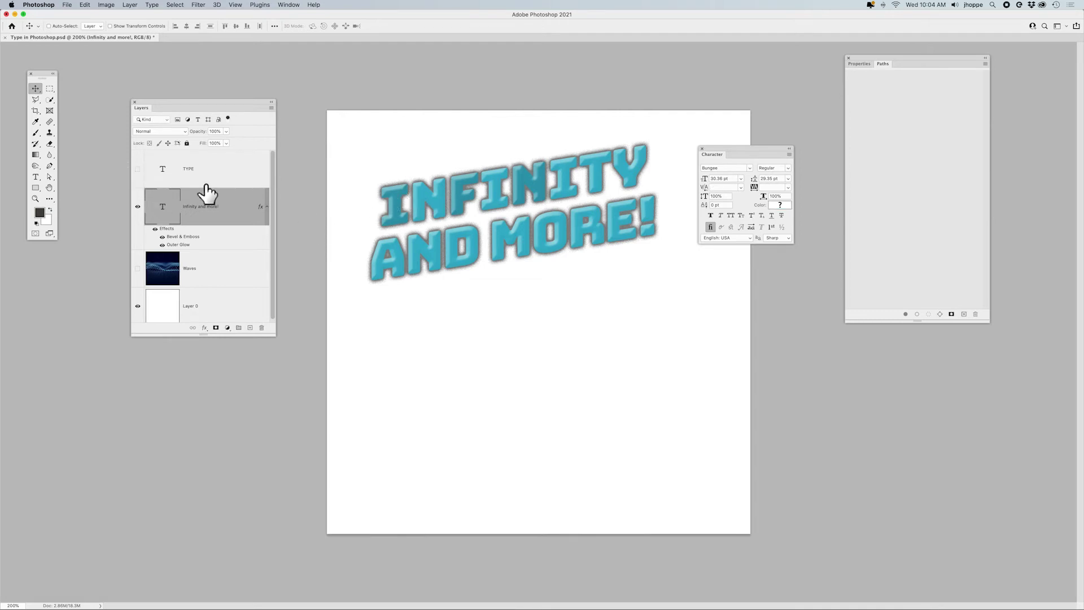
{"action": "left_click", "coordinate": [37, 174]}
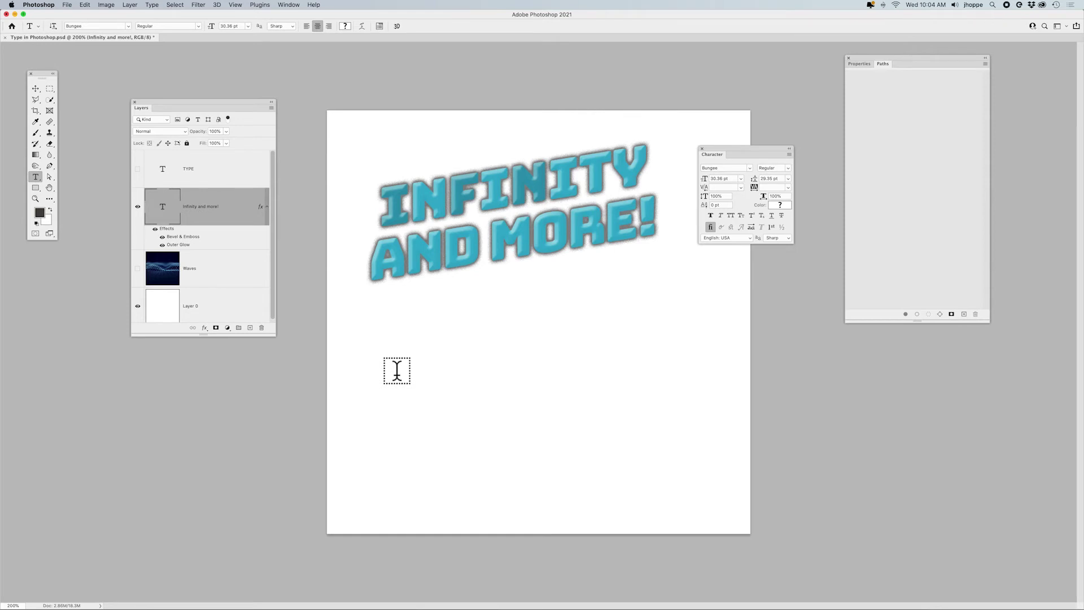
{"action": "left_click", "coordinate": [397, 371]}
{"action": "type", "text": "HHHHHH"}
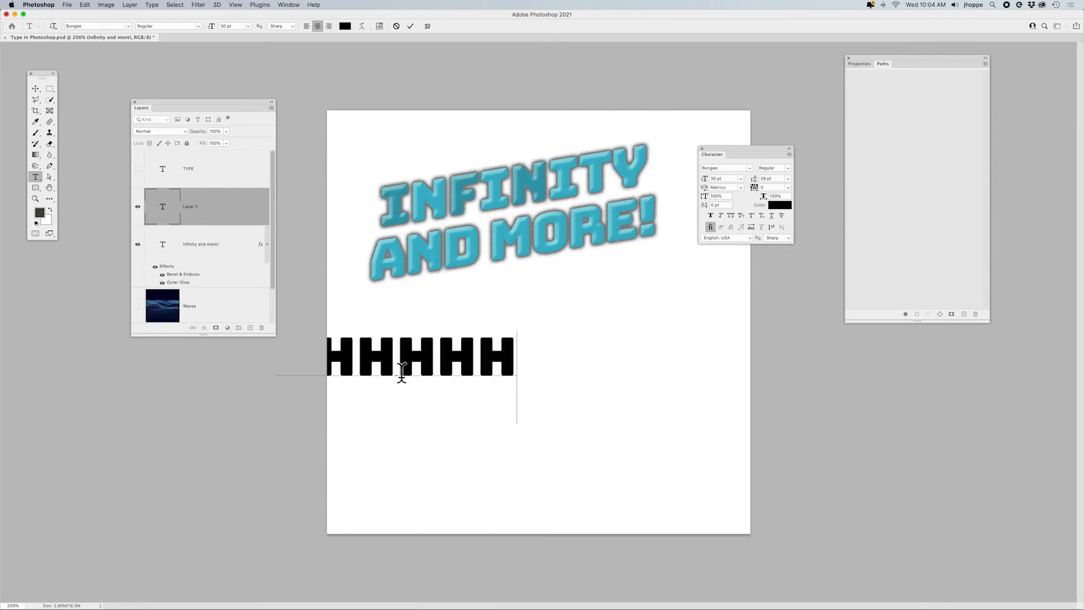
{"action": "key", "text": "Escape"}
- Create a left-aligned paragraph text box below the Infinity text reading "now i can type this is going to stay the box"
{"action": "left_click_drag", "start_coordinate": [392, 341], "coordinate": [692, 493]}
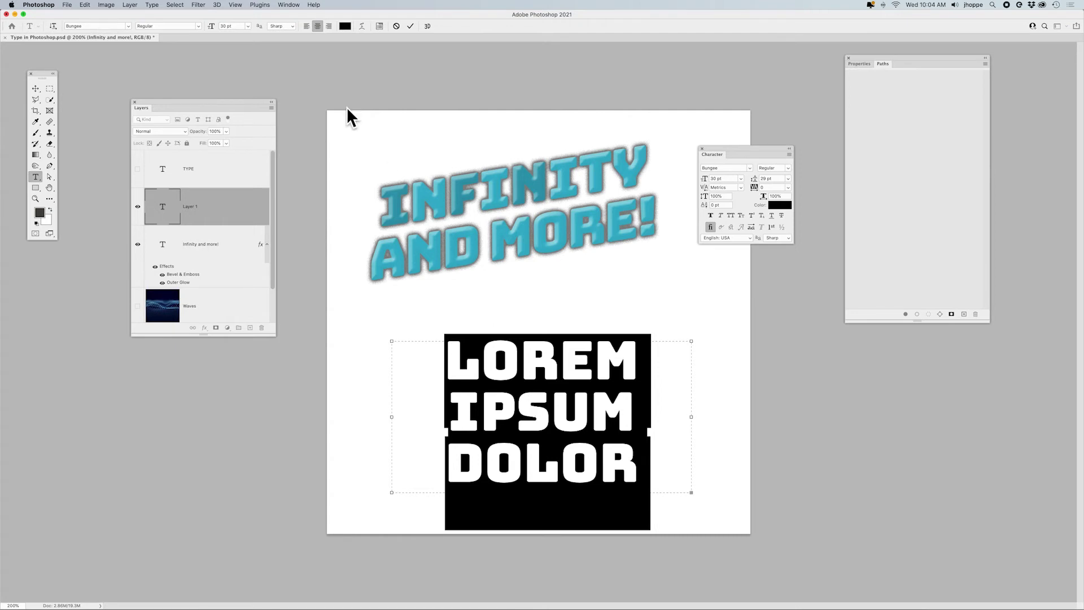
{"action": "left_click", "coordinate": [306, 26]}
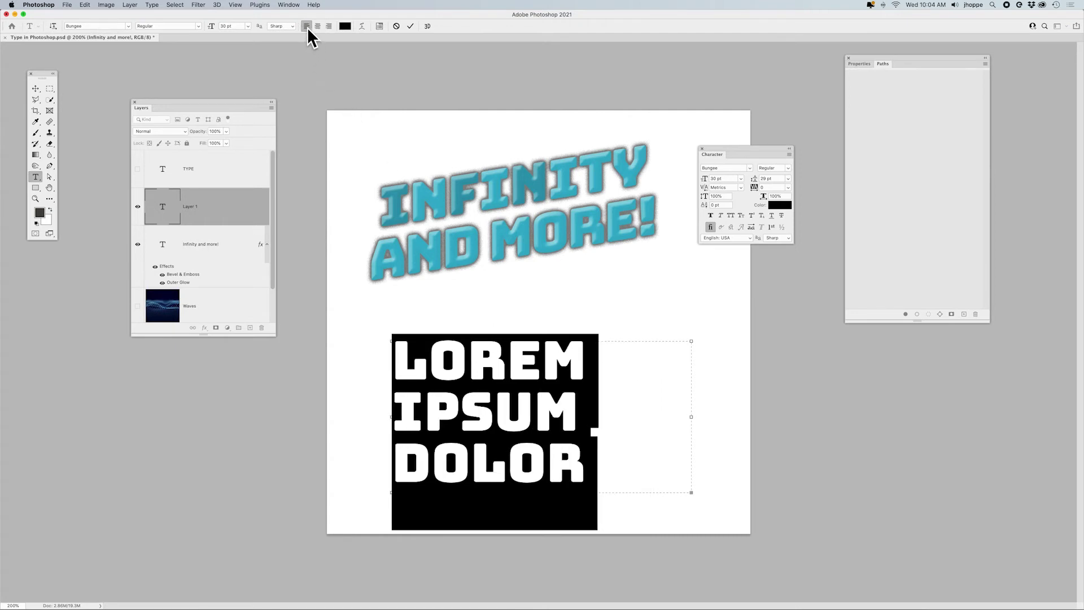
{"action": "type", "text": "NOW I C"}
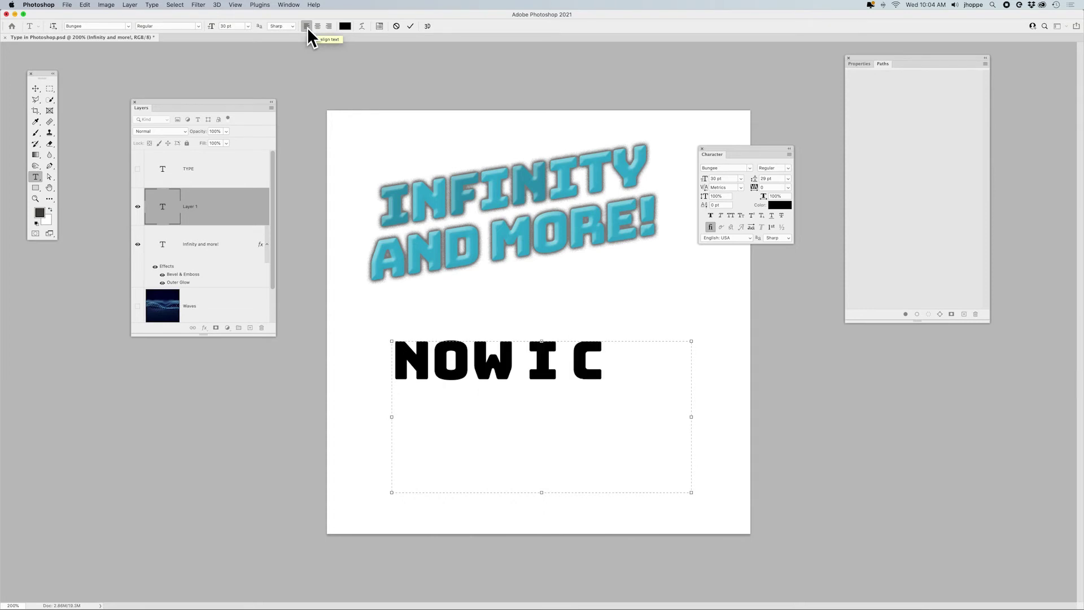
{"action": "type", "text": "AN TY"}
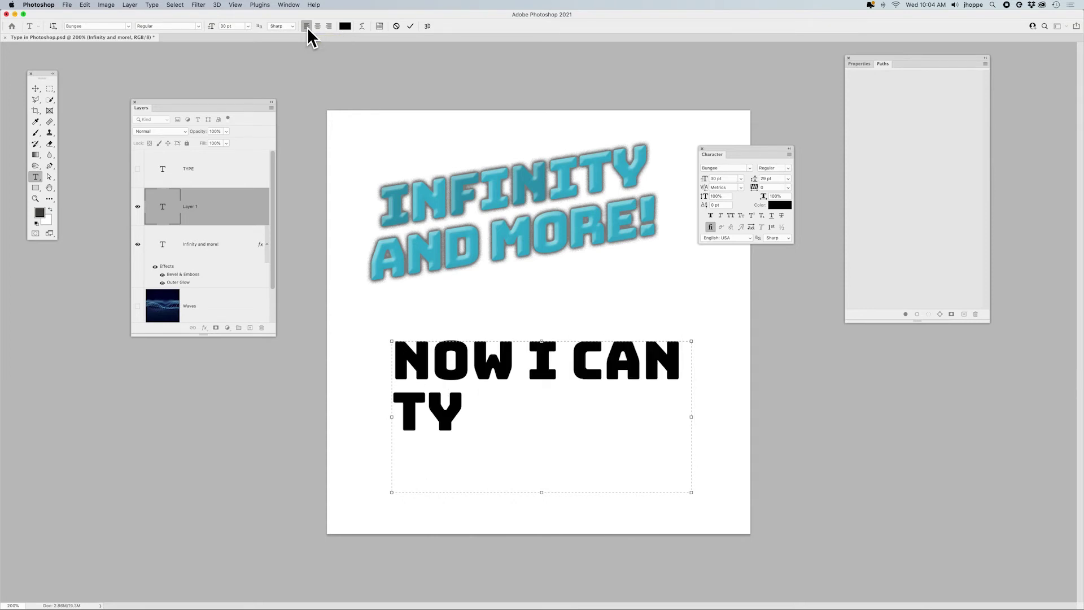
{"action": "type", "text": "PE THIS"}
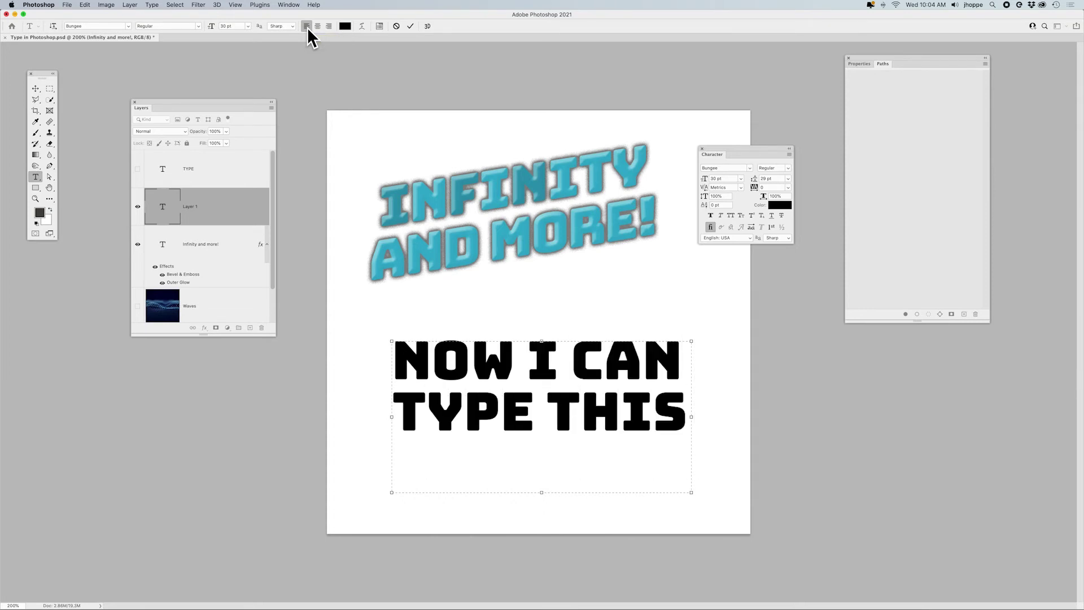
{"action": "type", "text": " IS GO"}
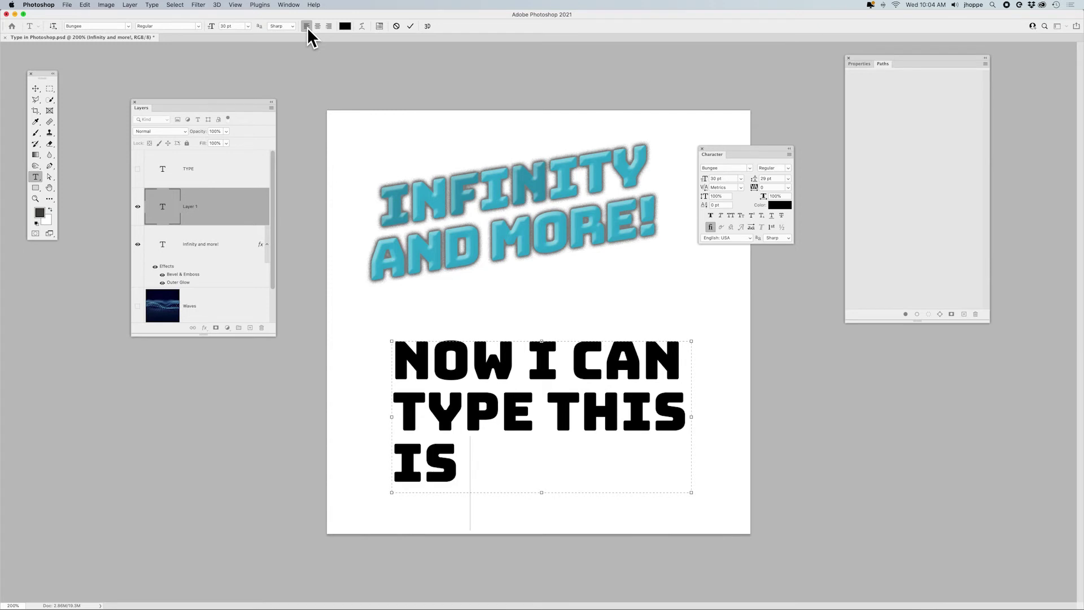
{"action": "type", "text": "ING"}
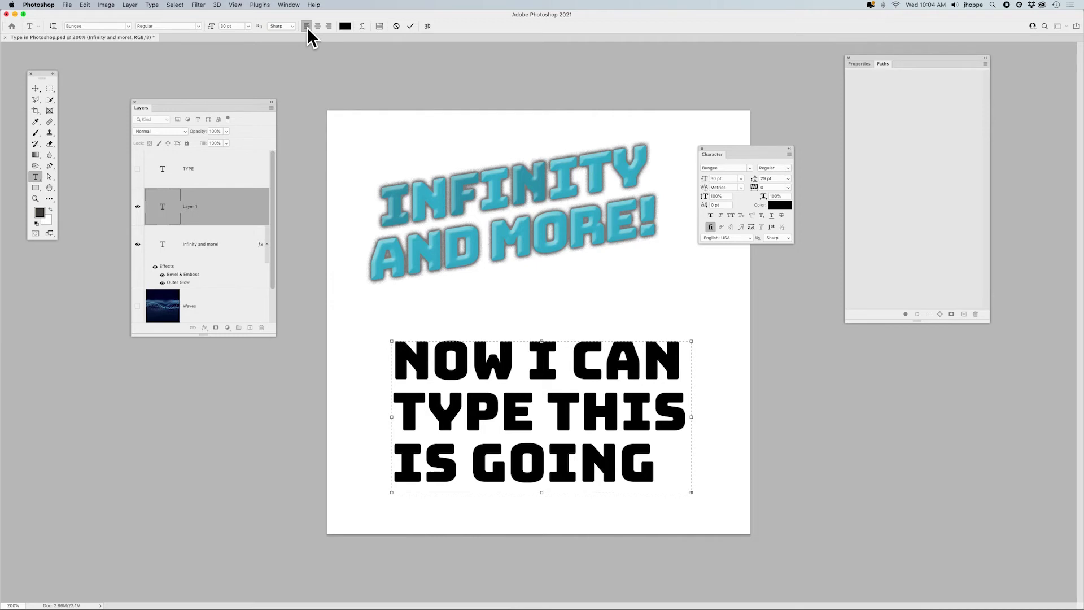
- Set all the paragraph text to 21 pt with 20 pt leading, commit the edit and shift the text slightly upward
{"action": "key", "text": "super+a"}
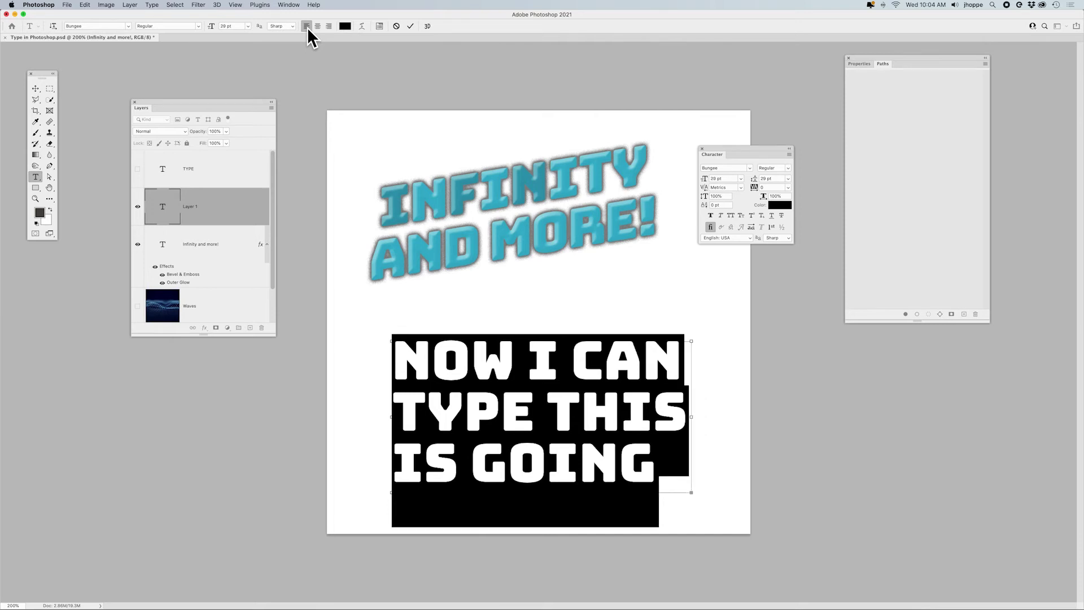
{"action": "key", "text": "super+shift+comma"}
{"action": "key", "text": "super+shift+comma"}
{"action": "key", "text": "super+shift+comma"}
{"action": "key", "text": "super+shift+comma"}
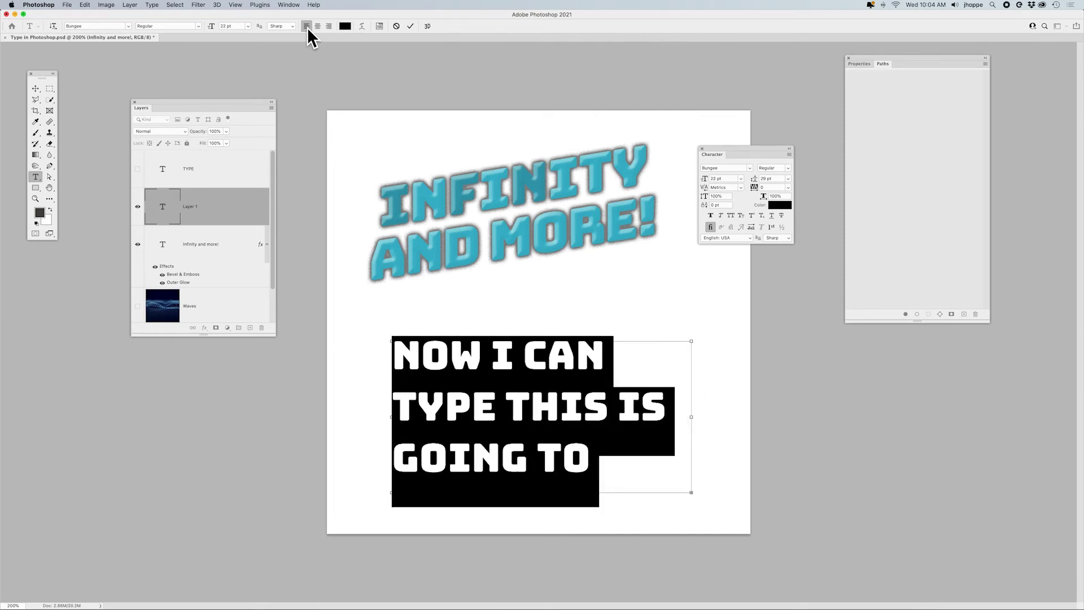
{"action": "key", "text": "super+shift+comma"}
{"action": "key", "text": "alt+Up"}
{"action": "key", "text": "alt+Up"}
{"action": "key", "text": "alt+Up"}
{"action": "key", "text": "alt+Up"}
{"action": "key", "text": "alt+Up"}
{"action": "key", "text": "alt+Up"}
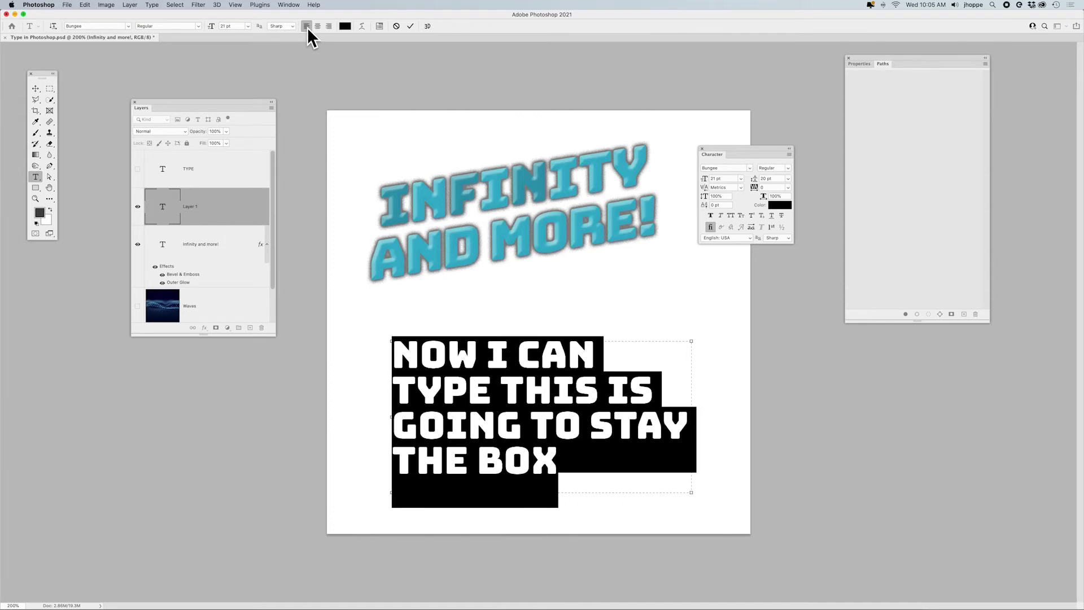
{"action": "key", "text": "super+Return"}
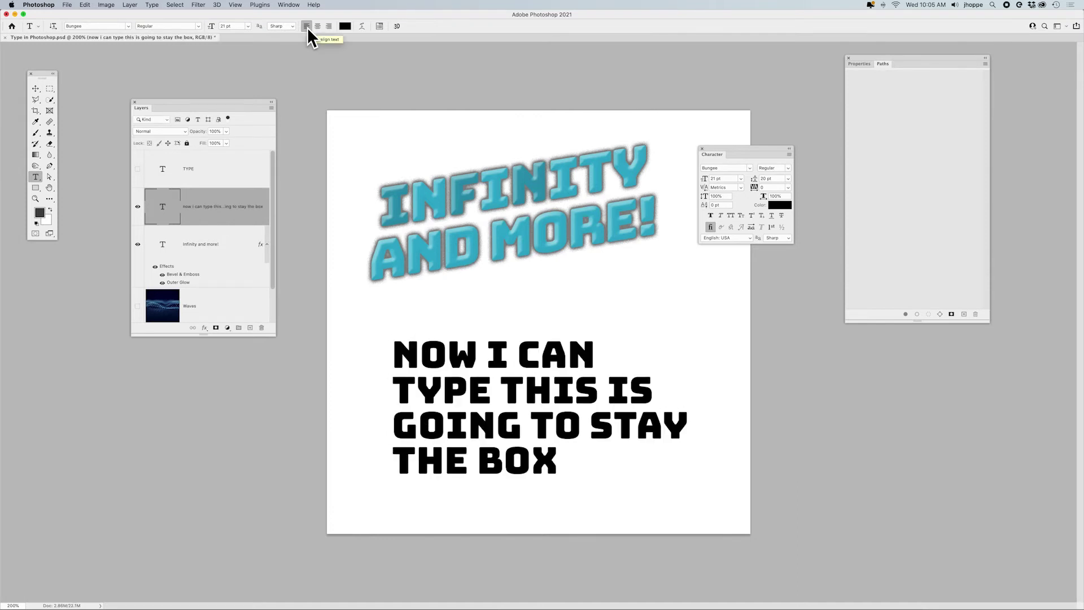
{"action": "left_click", "coordinate": [35, 89]}
{"action": "left_click_drag", "start_coordinate": [495, 415], "coordinate": [491, 401]}
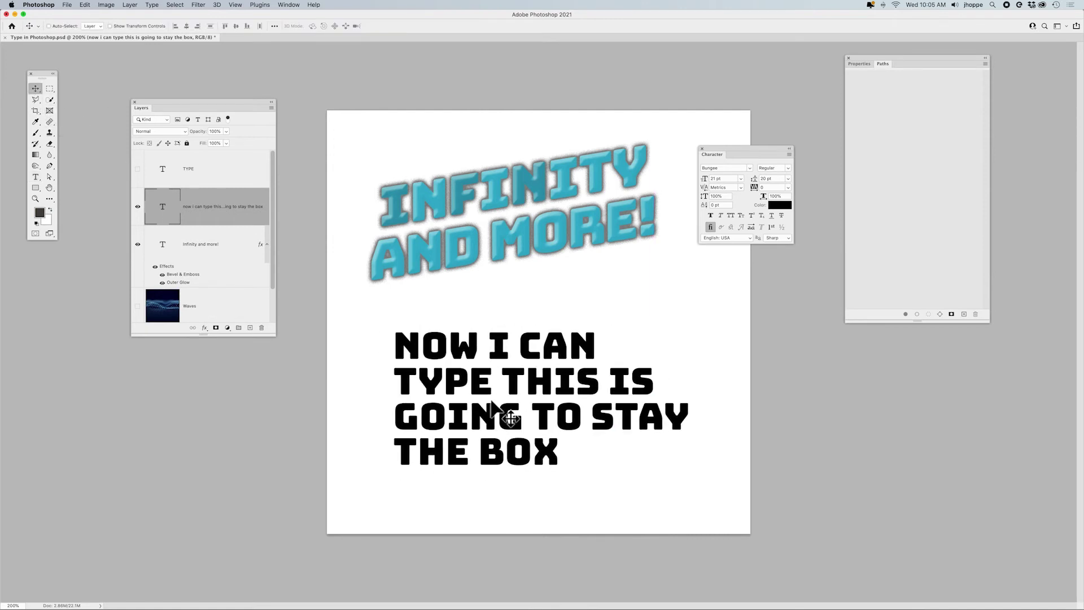
- Make the paragraph's text box narrower and taller so the text wraps onto five lines, and center it below the Infinity text
{"action": "double_click", "coordinate": [162, 209]}
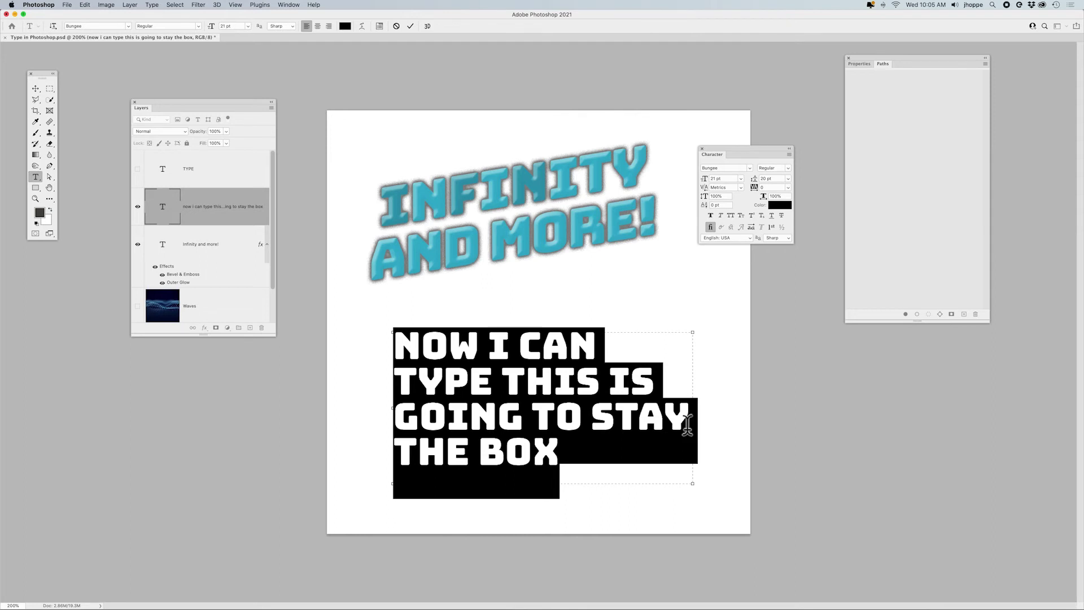
{"action": "mouse_move", "coordinate": [693, 485]}
{"action": "left_mouse_down"}
{"action": "mouse_move", "coordinate": [680, 495]}
{"action": "mouse_move", "coordinate": [733, 492]}
{"action": "mouse_move", "coordinate": [666, 504]}
{"action": "mouse_move", "coordinate": [724, 493]}
{"action": "mouse_move", "coordinate": [686, 501]}
{"action": "left_mouse_up"}
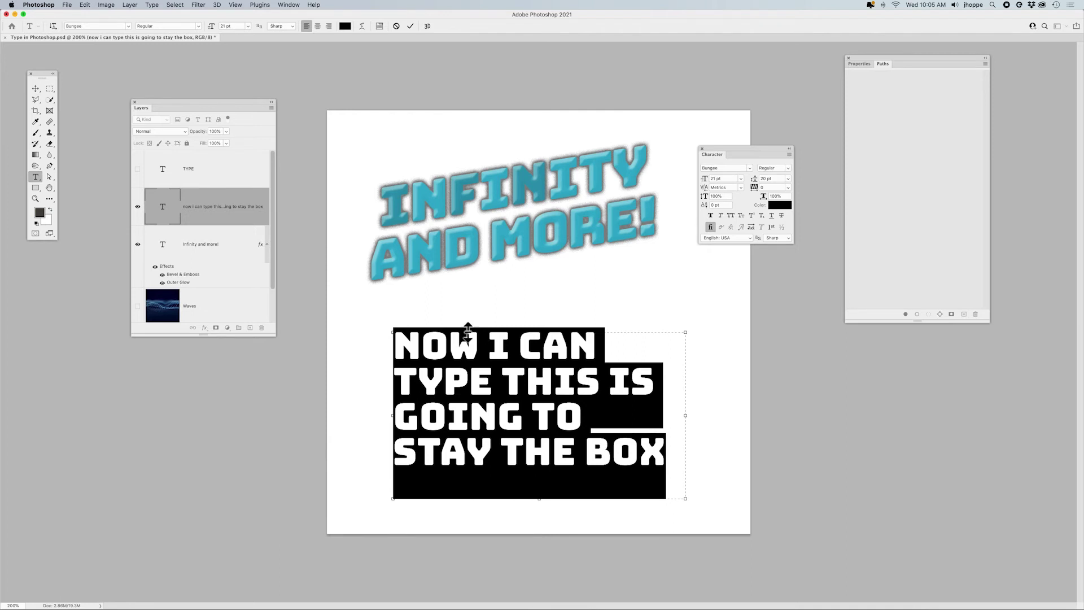
{"action": "left_click", "coordinate": [487, 353]}
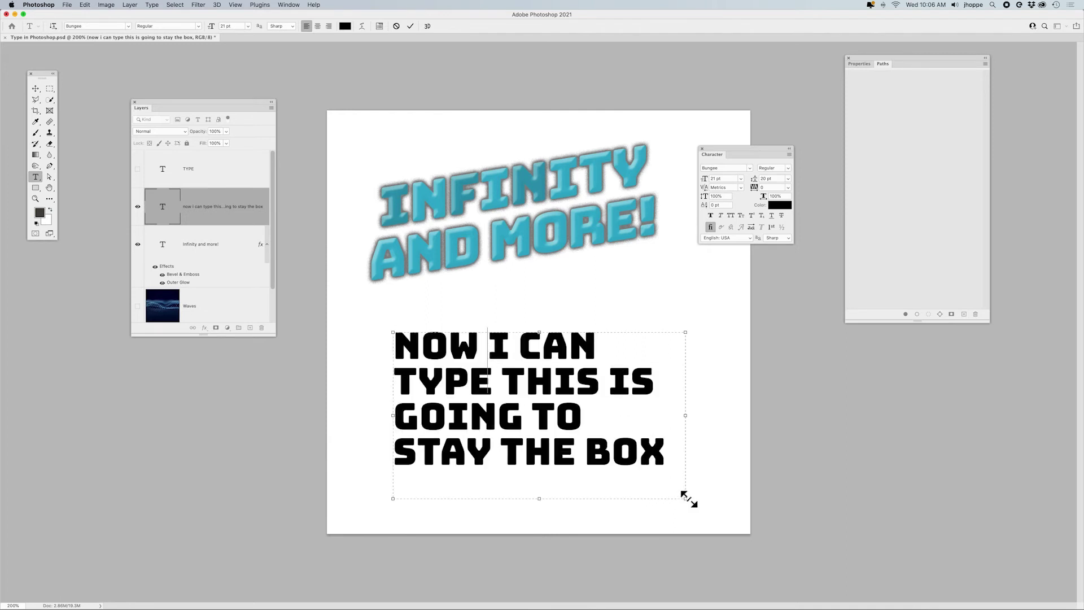
{"action": "left_click_drag", "start_coordinate": [685, 499], "coordinate": [623, 531]}
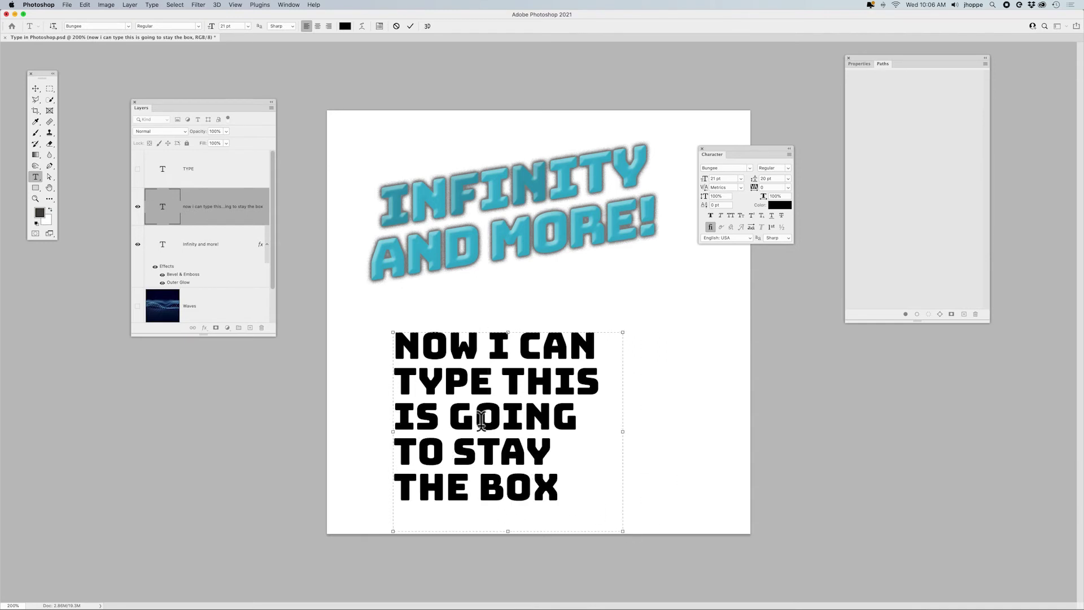
{"action": "key", "text": "Escape"}
{"action": "key", "text": "v"}
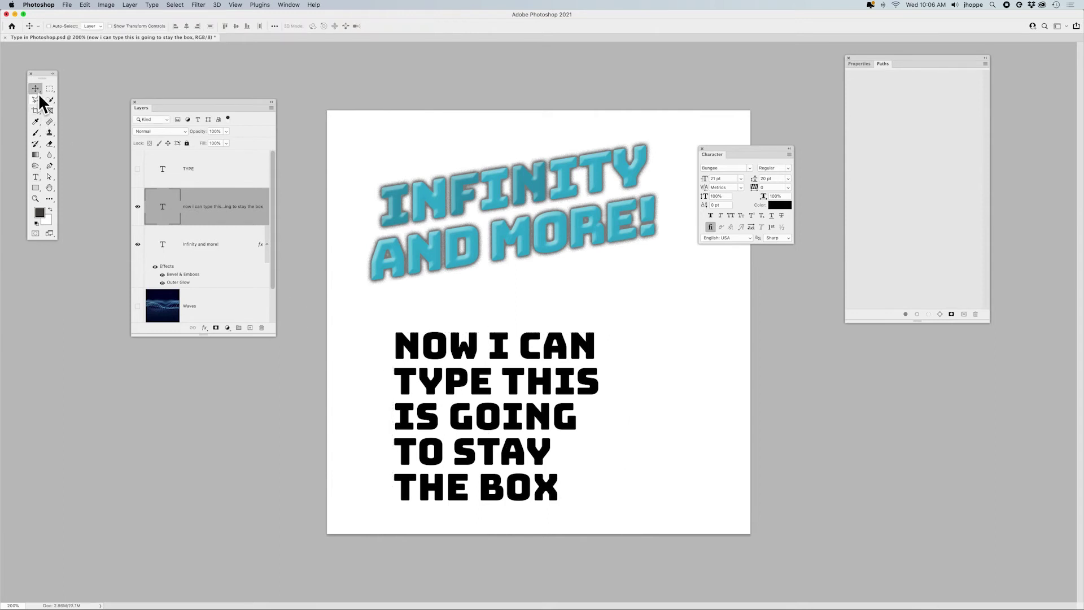
{"action": "left_click_drag", "start_coordinate": [529, 389], "coordinate": [554, 367]}
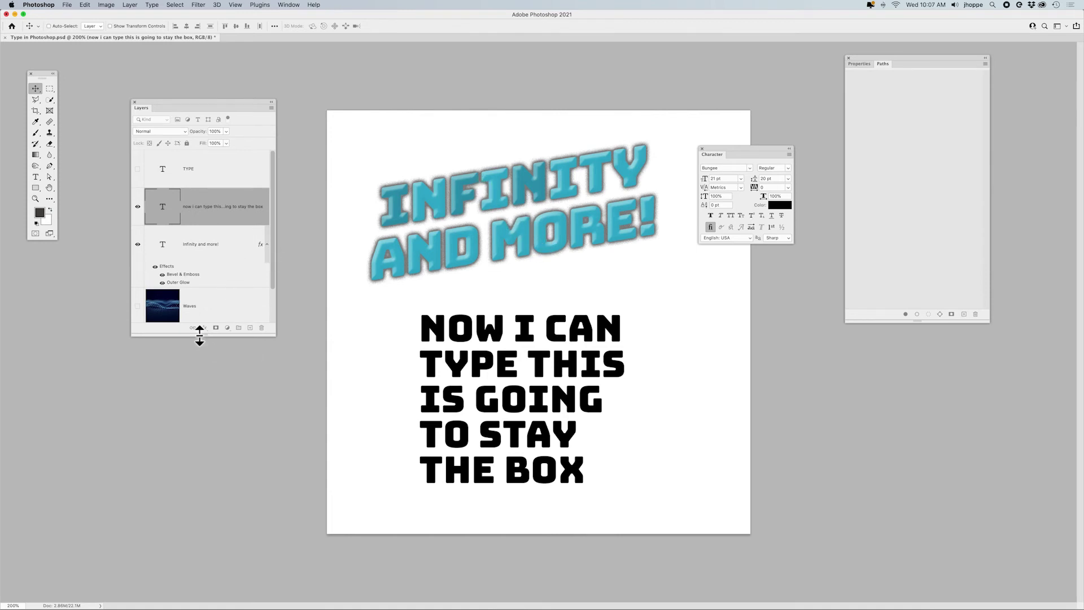
- Copy the Bevel & Emboss and Outer Glow effects from the Infinity and more layer onto the paragraph text layer
{"action": "left_click_drag", "start_coordinate": [198, 339], "coordinate": [203, 377]}
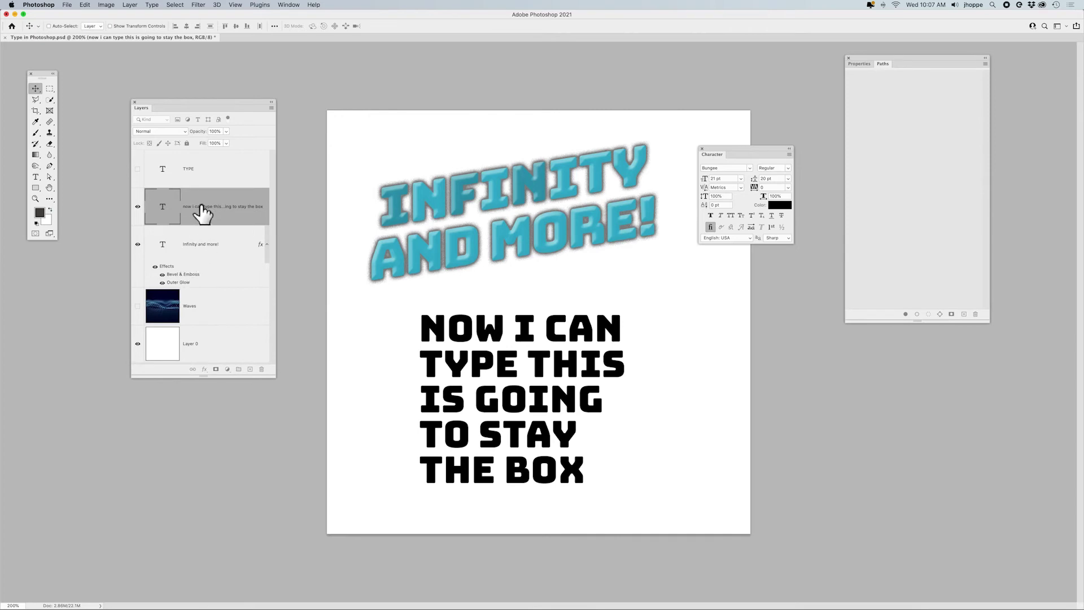
{"action": "left_click", "coordinate": [204, 247]}
{"action": "left_click", "coordinate": [138, 244]}
{"action": "left_click", "coordinate": [137, 244]}
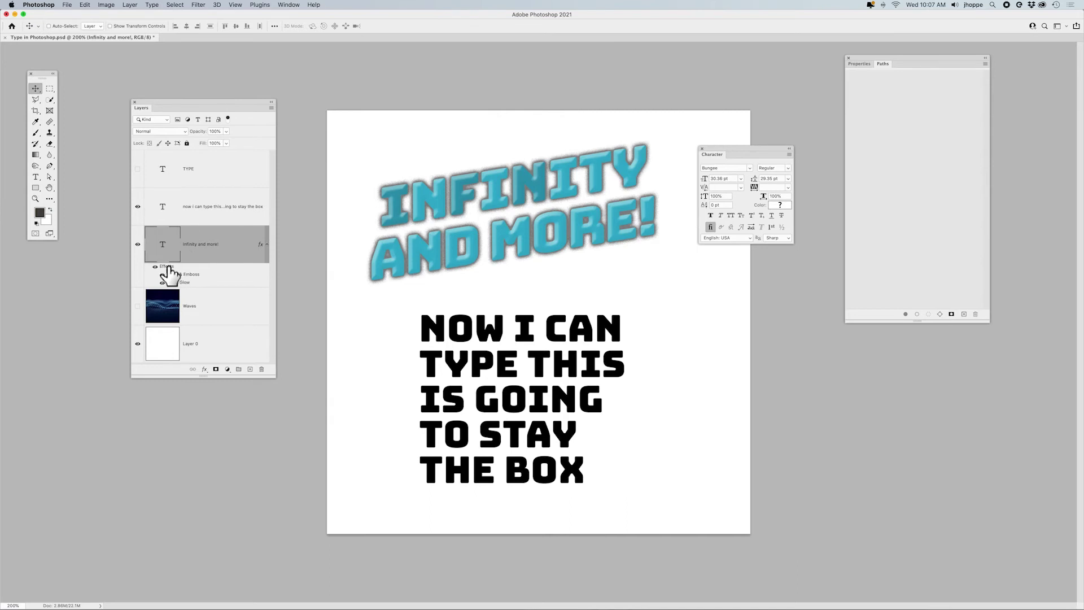
{"action": "left_click_drag", "start_coordinate": [169, 274], "coordinate": [192, 239]}
{"action": "left_click_drag", "start_coordinate": [204, 209], "coordinate": [205, 217]}
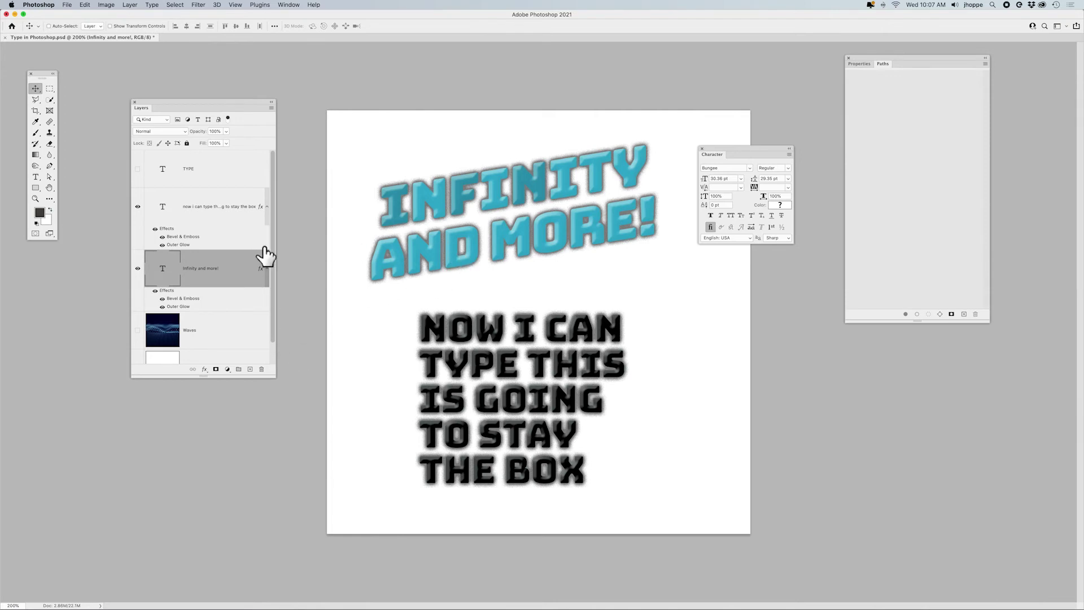
- Check the text color of the letter T in the word Infinity without changing it
{"action": "double_click", "coordinate": [168, 272]}
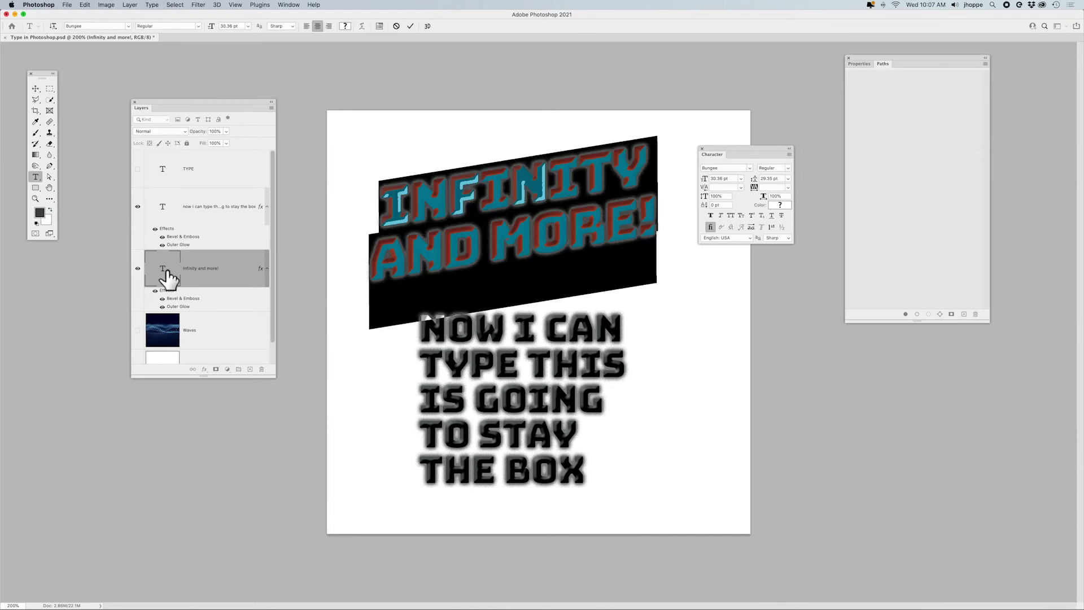
{"action": "left_click", "coordinate": [526, 194]}
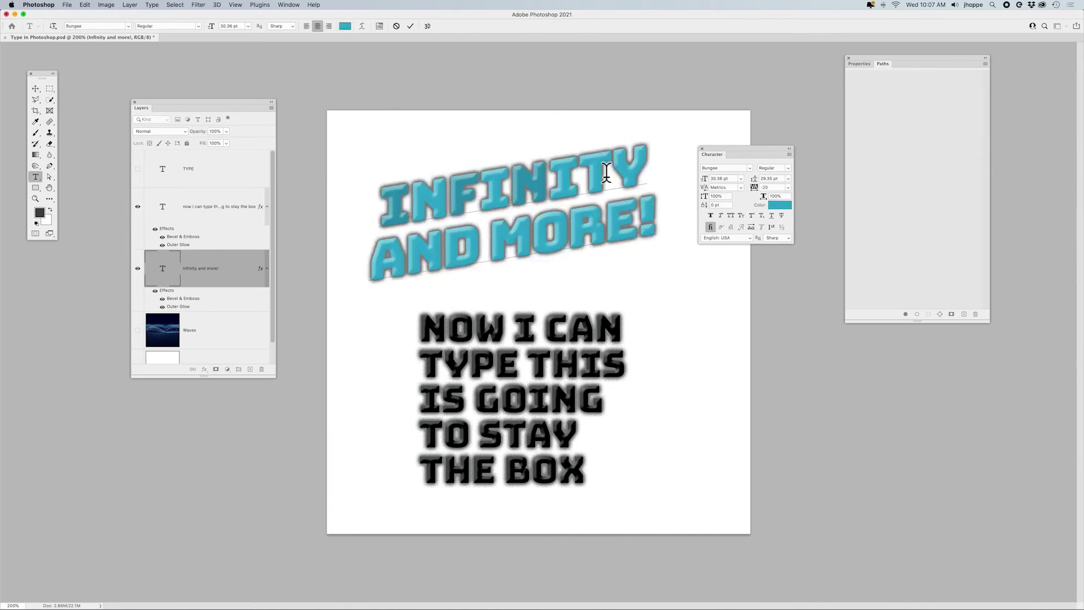
{"action": "left_click_drag", "start_coordinate": [608, 171], "coordinate": [574, 172]}
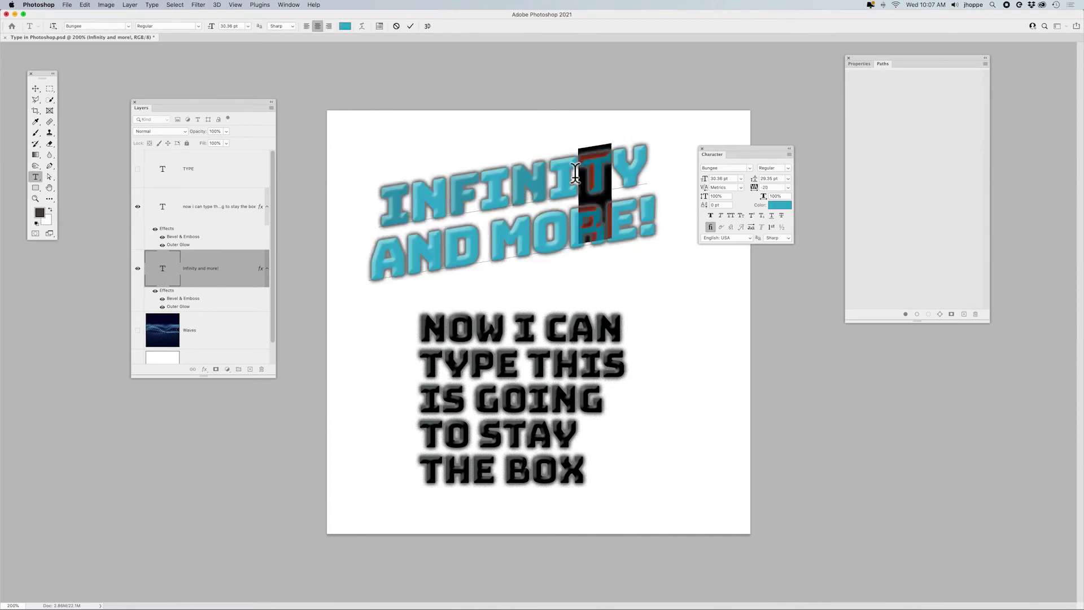
{"action": "left_click", "coordinate": [344, 26]}
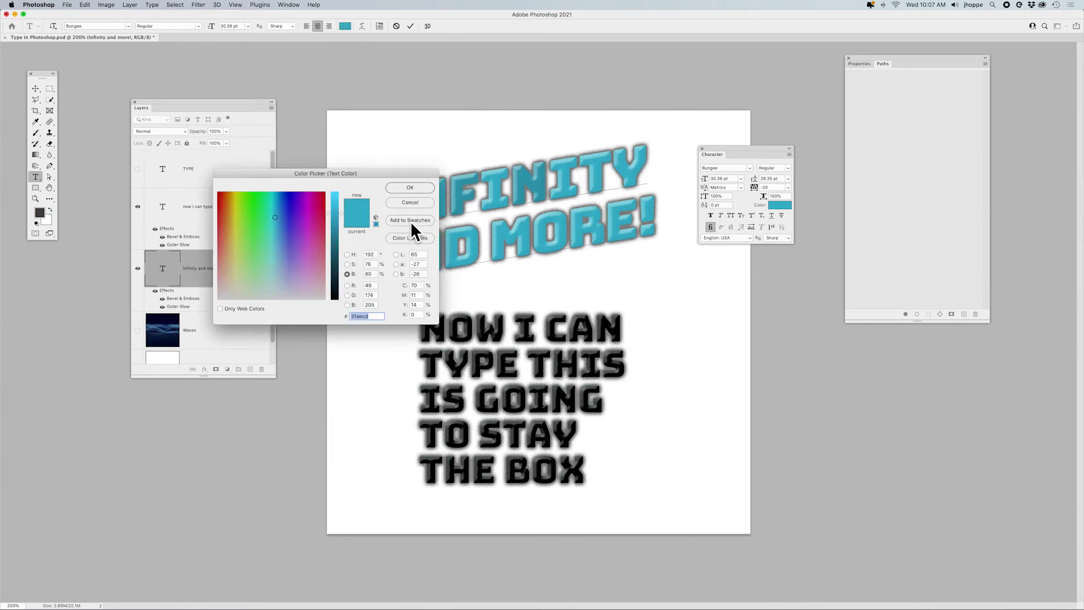
{"action": "left_click", "coordinate": [409, 202]}
{"action": "left_click", "coordinate": [580, 417]}
{"action": "key", "text": "v"}
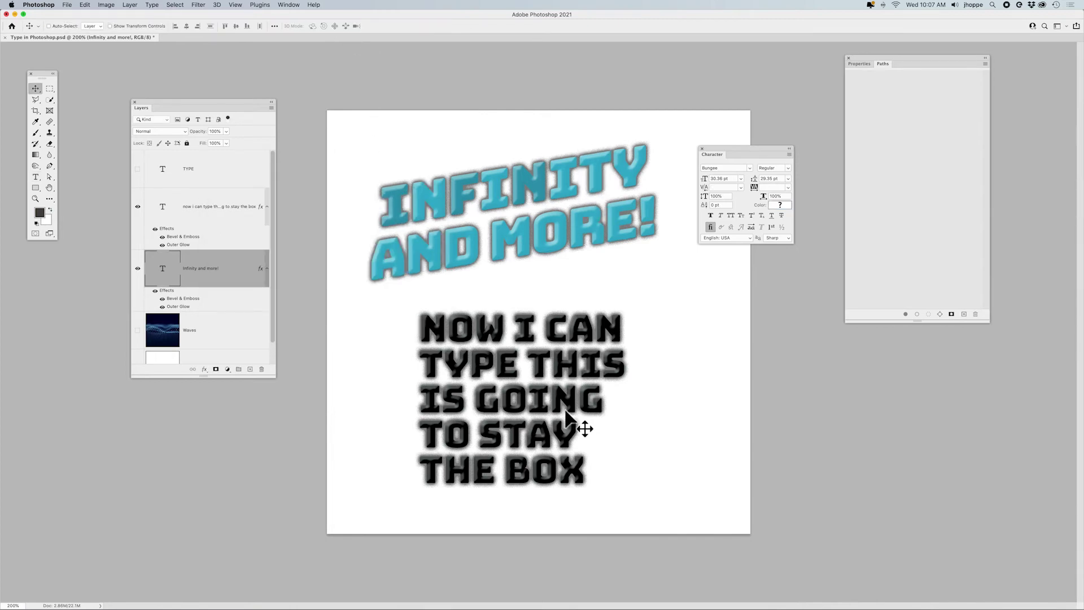
- Sample the teal of the Infinity and more text as the foreground color with the Eyedropper tool
{"action": "left_click", "coordinate": [218, 212]}
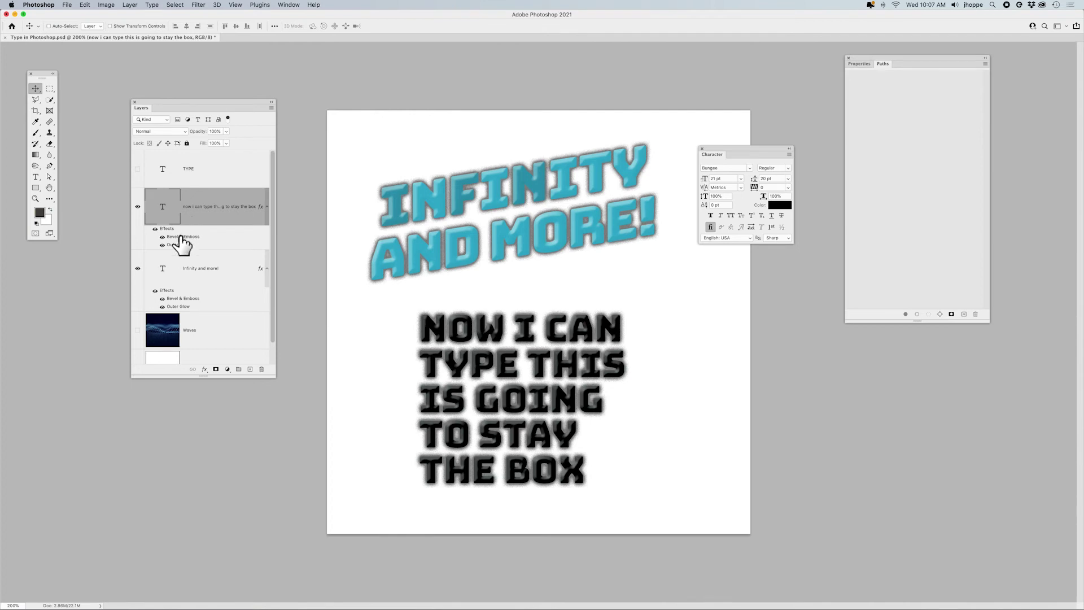
{"action": "left_click", "coordinate": [204, 370]}
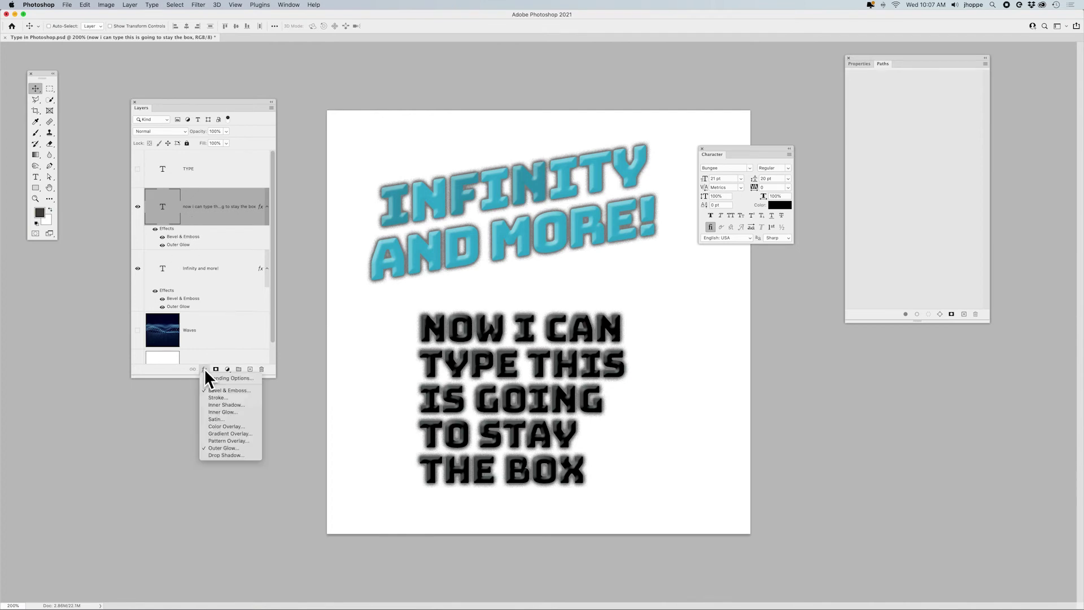
{"action": "key", "text": "Escape"}
{"action": "key", "text": "i"}
{"action": "left_click", "coordinate": [471, 232]}
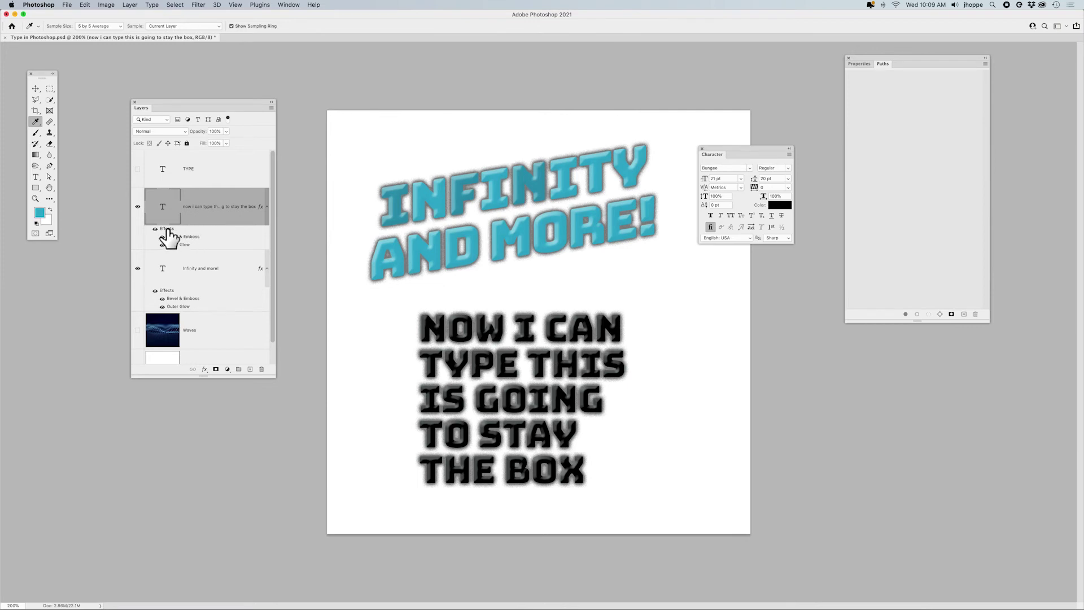
{"action": "left_click", "coordinate": [207, 274]}
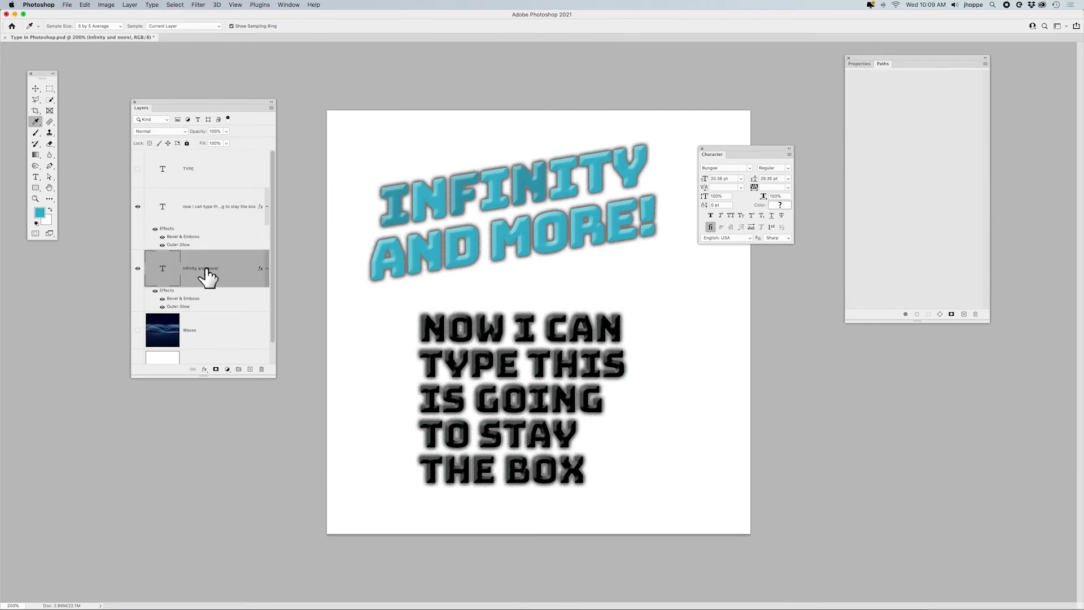
{"action": "left_click", "coordinate": [475, 246]}
- Add a Color Overlay effect to the paragraph text layer, using the teal foreground color as the overlay color
{"action": "left_click", "coordinate": [186, 212]}
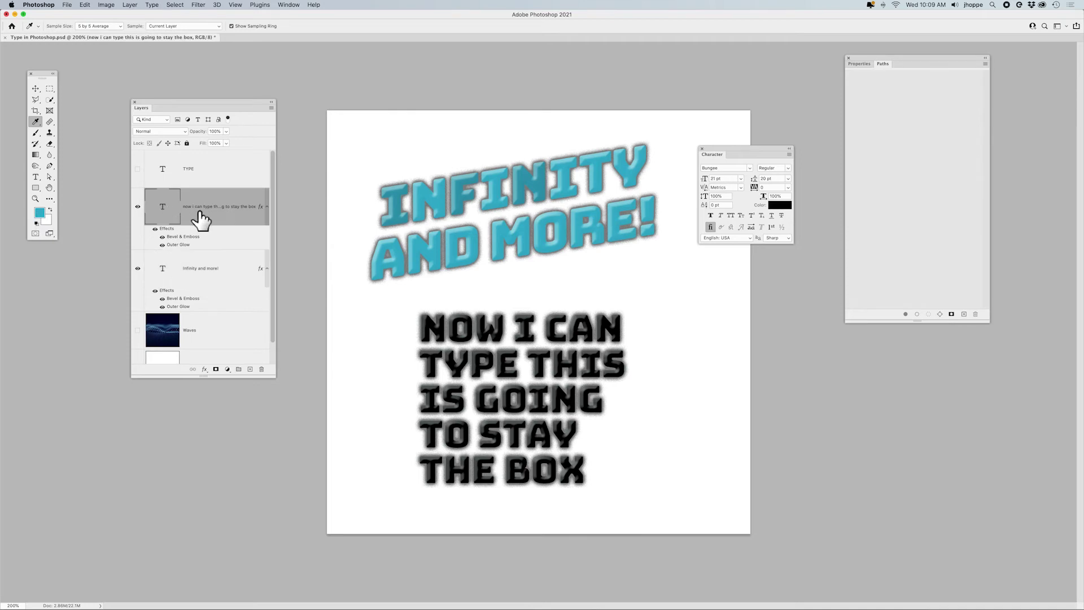
{"action": "left_click", "coordinate": [205, 369]}
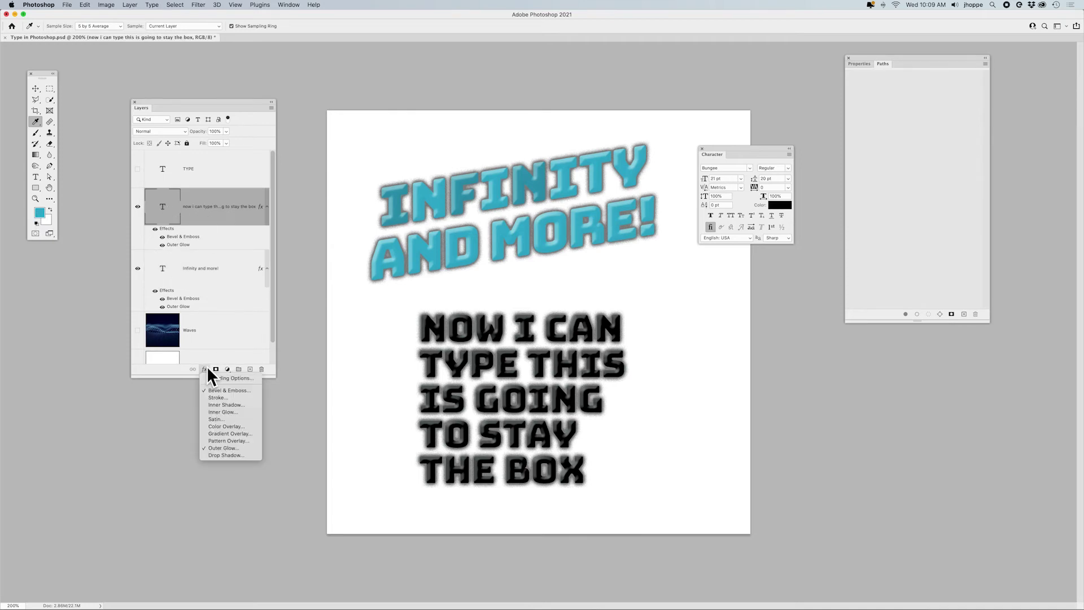
{"action": "left_click", "coordinate": [225, 427]}
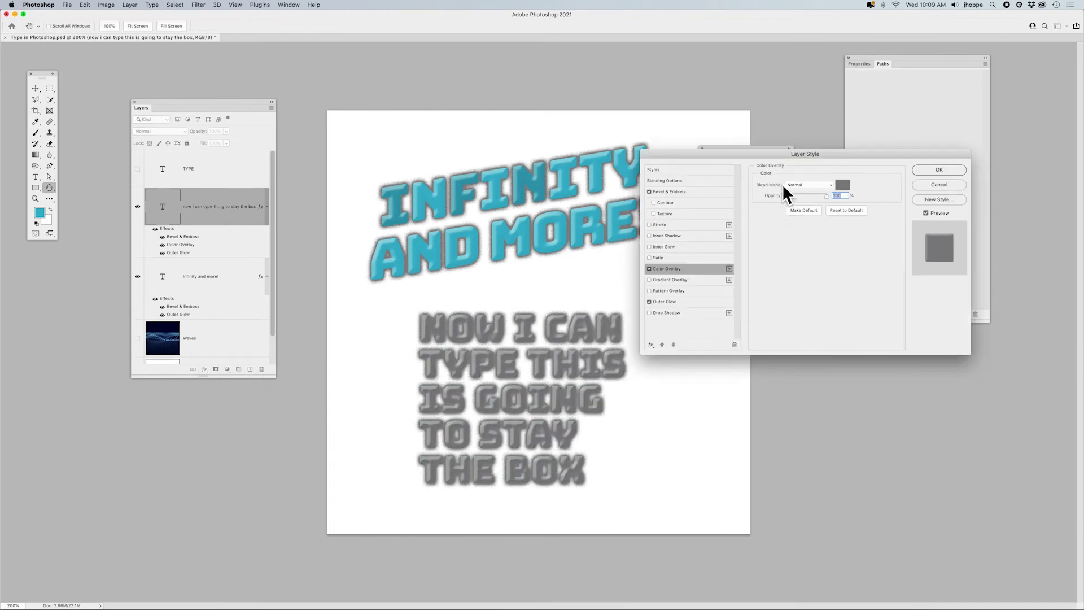
{"action": "left_click", "coordinate": [843, 187]}
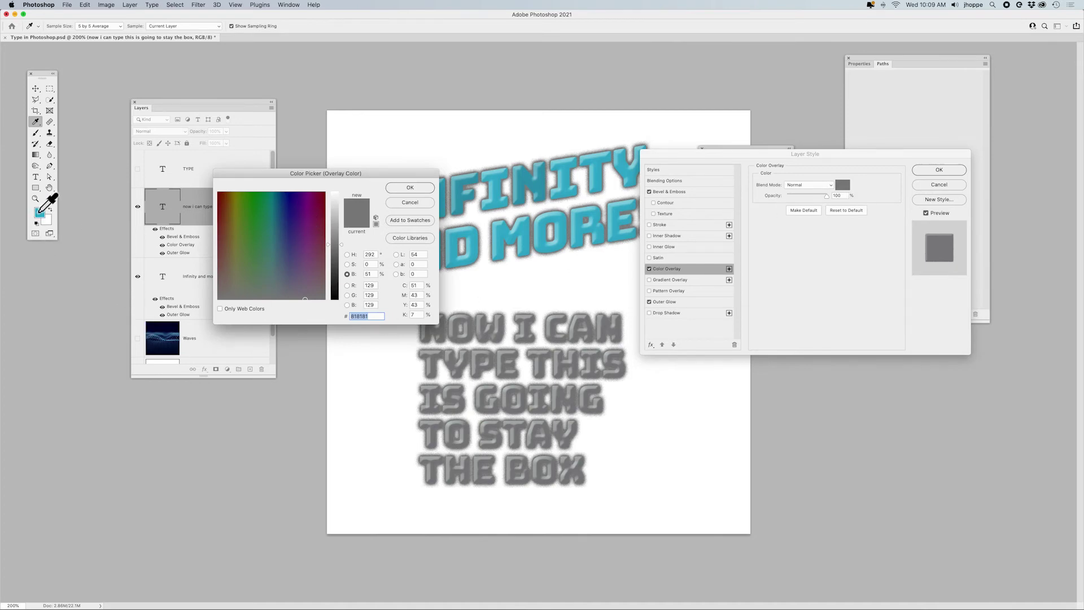
{"action": "left_click", "coordinate": [40, 211]}
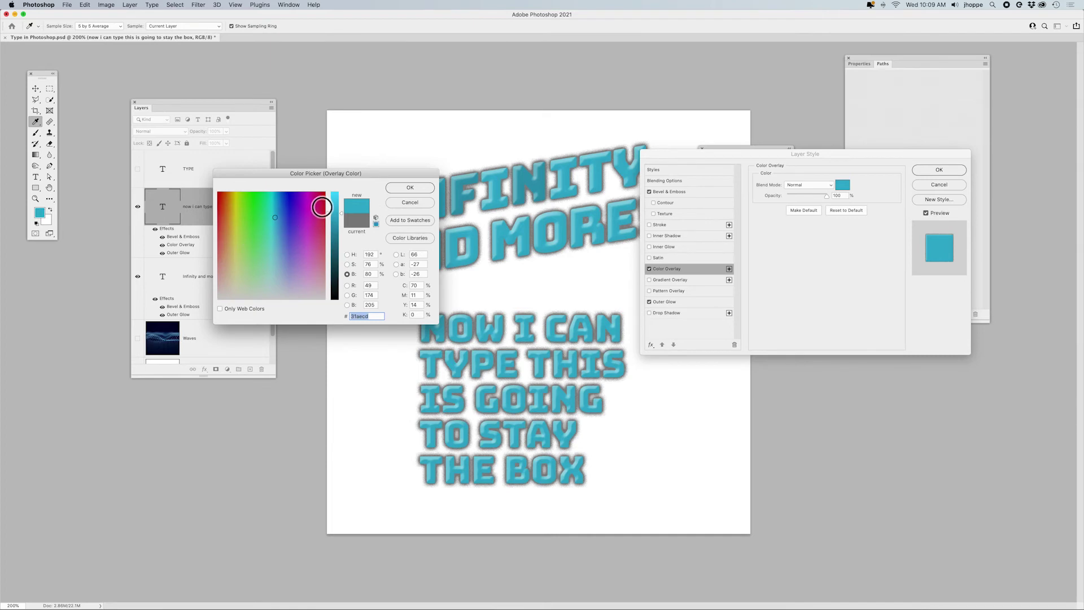
{"action": "left_click", "coordinate": [409, 187]}
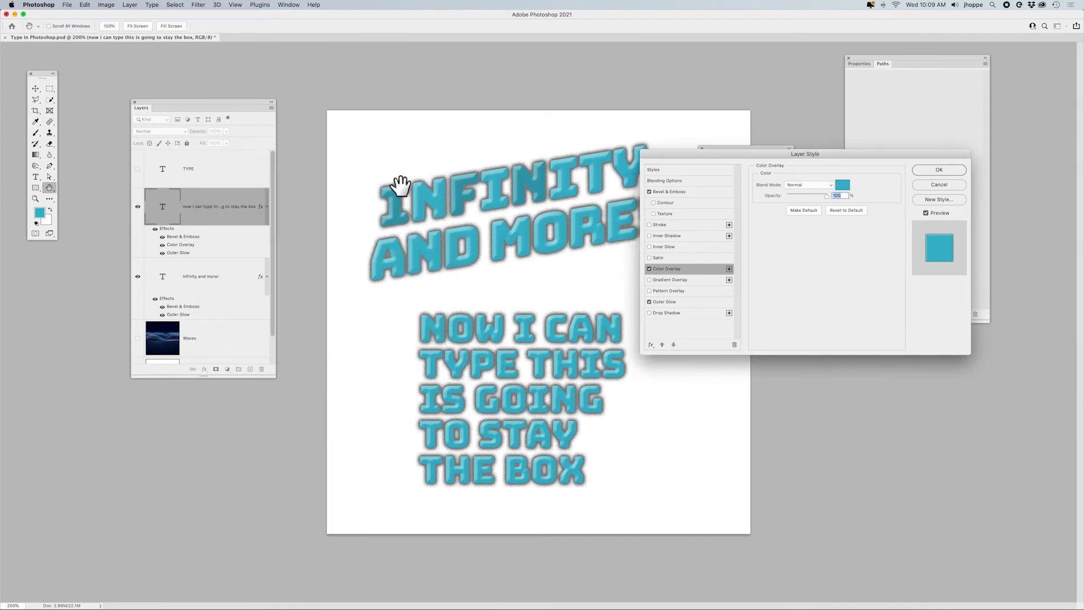
{"action": "left_click", "coordinate": [938, 170]}
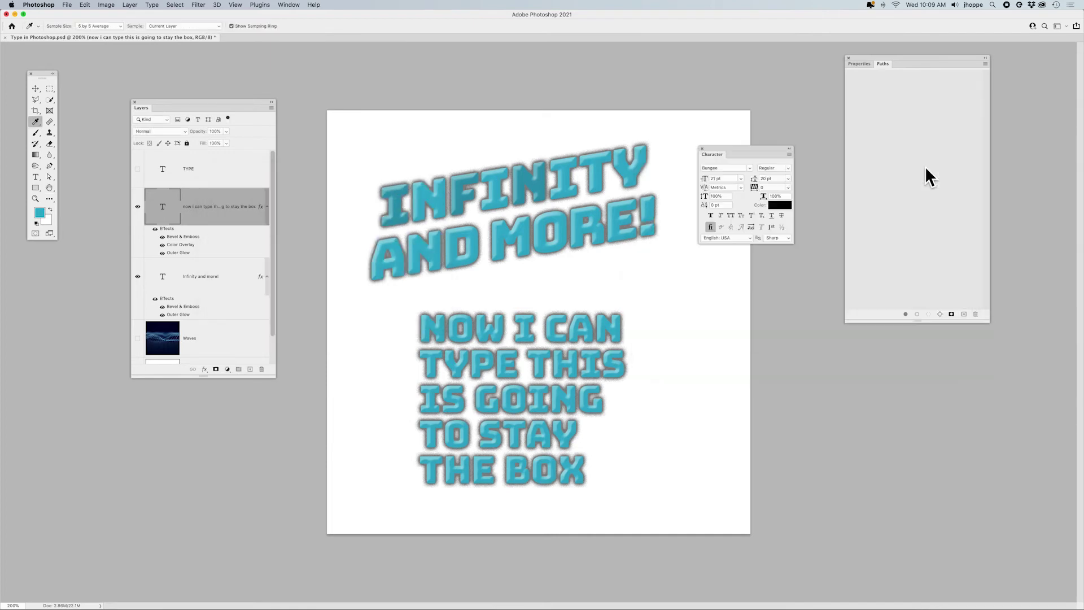
- Copy the paragraph layer's Color Overlay effect onto the Infinity and more layer, and hide the paragraph text layer
{"action": "left_click", "coordinate": [162, 245]}
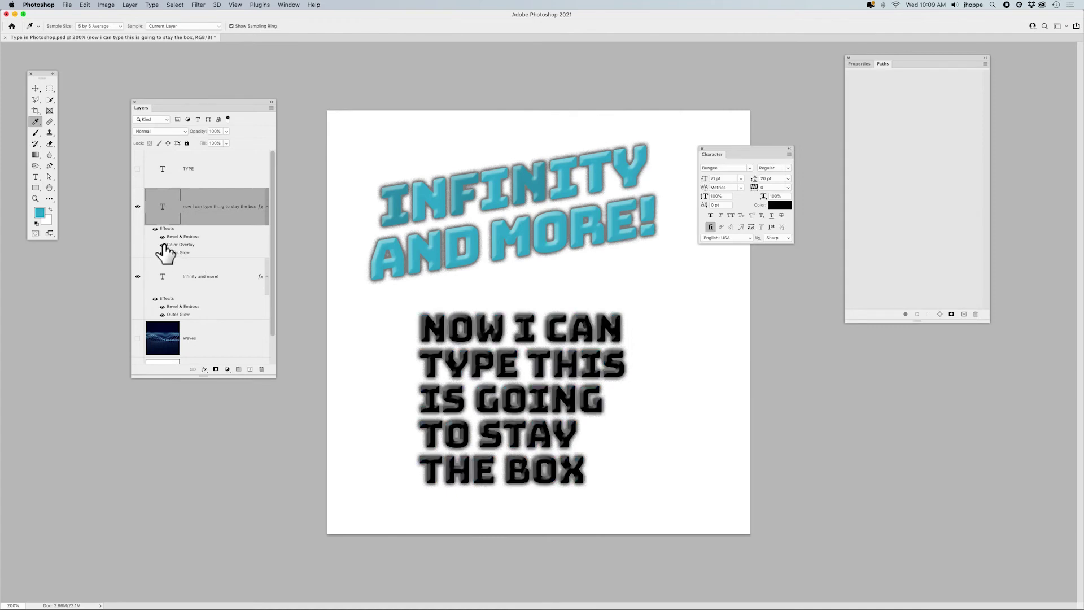
{"action": "left_click", "coordinate": [163, 245]}
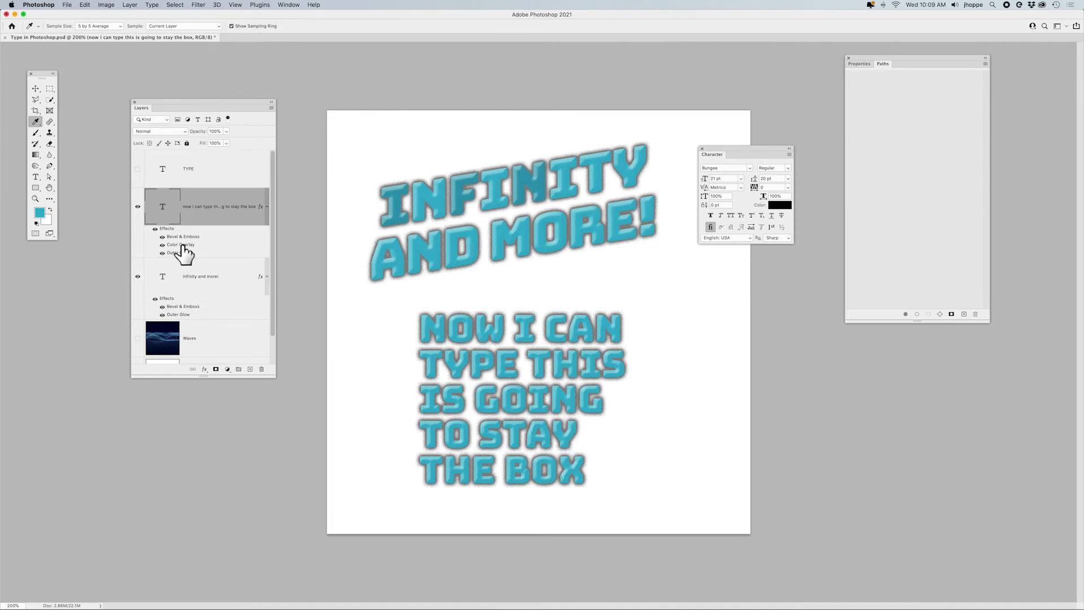
{"action": "left_click_drag", "start_coordinate": [180, 247], "coordinate": [202, 275]}
{"action": "left_click_drag", "start_coordinate": [202, 314], "coordinate": [202, 315]}
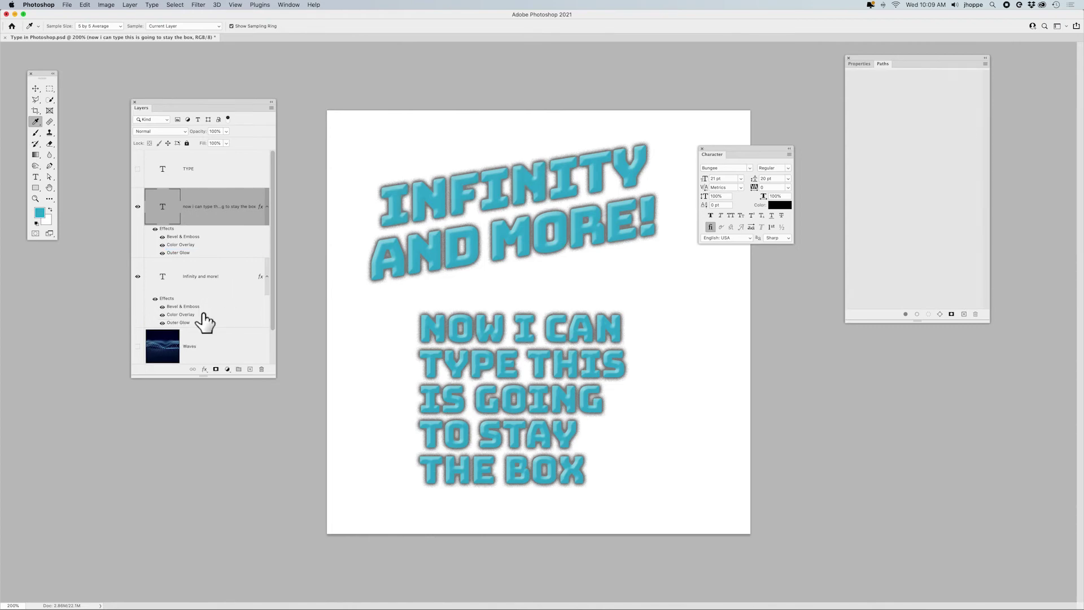
{"action": "left_click", "coordinate": [138, 207]}
{"action": "left_click", "coordinate": [227, 289]}
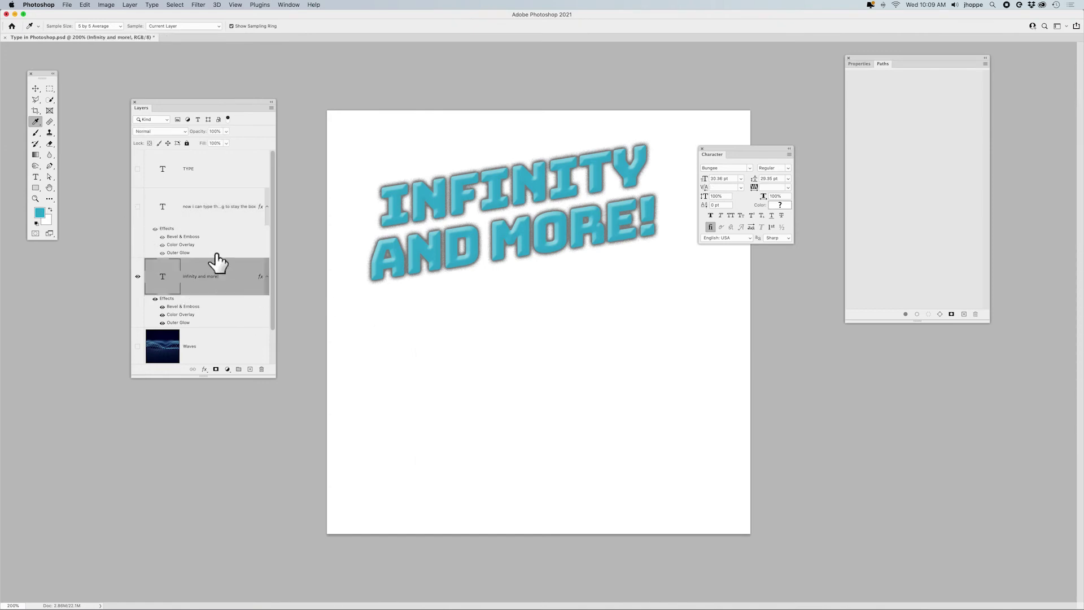
- Warp the Infinity and more text with the Arch style, a bend of +16% and a horizontal distortion of -33%
{"action": "left_click", "coordinate": [36, 89]}
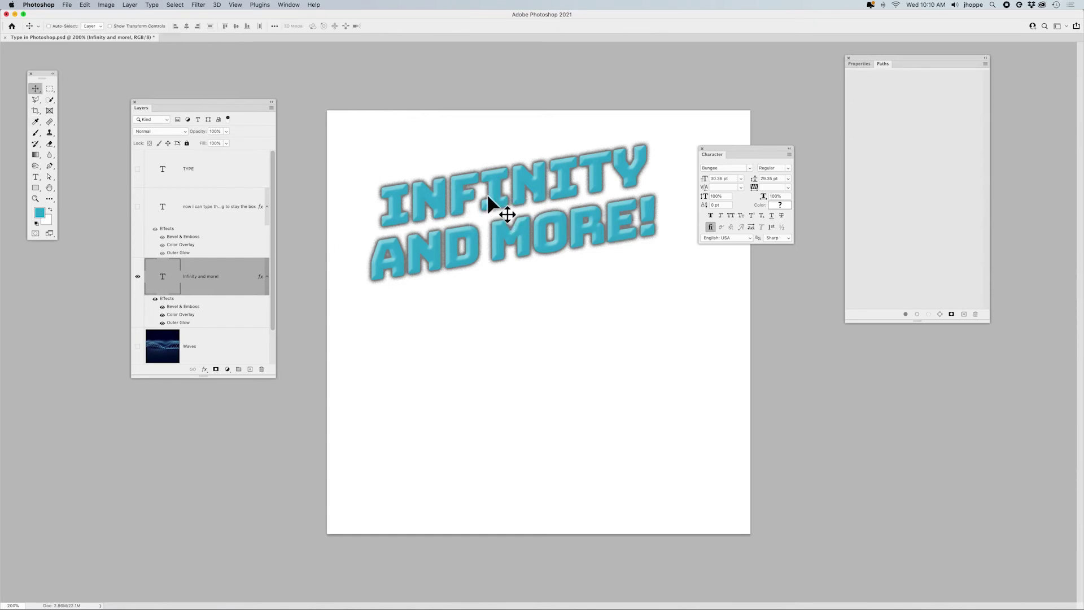
{"action": "double_click", "coordinate": [167, 280]}
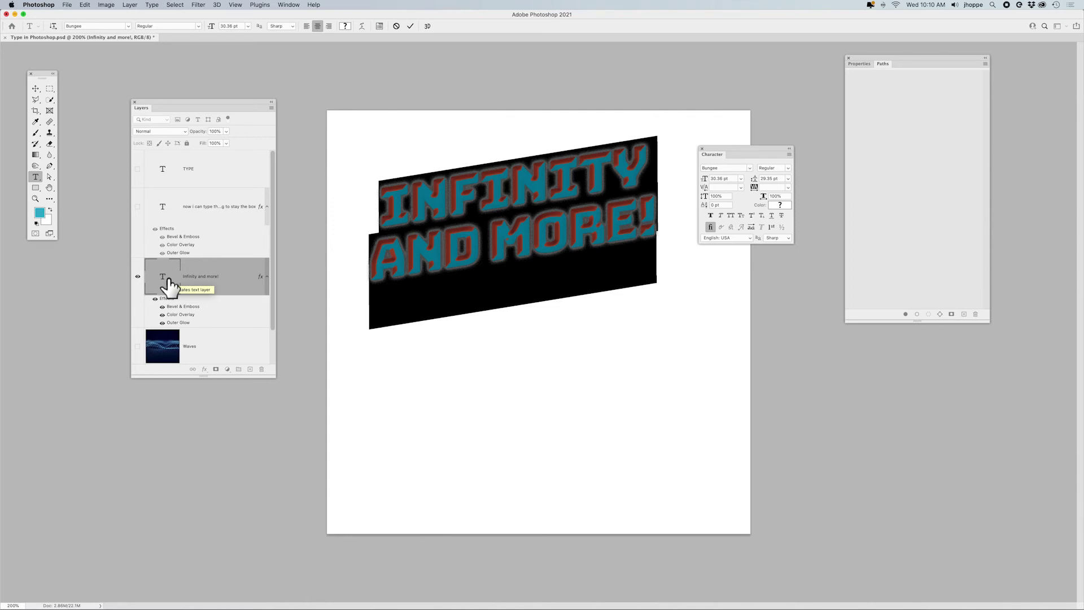
{"action": "left_click", "coordinate": [360, 26]}
{"action": "left_click_drag", "start_coordinate": [192, 299], "coordinate": [571, 347]}
{"action": "left_click", "coordinate": [555, 361]}
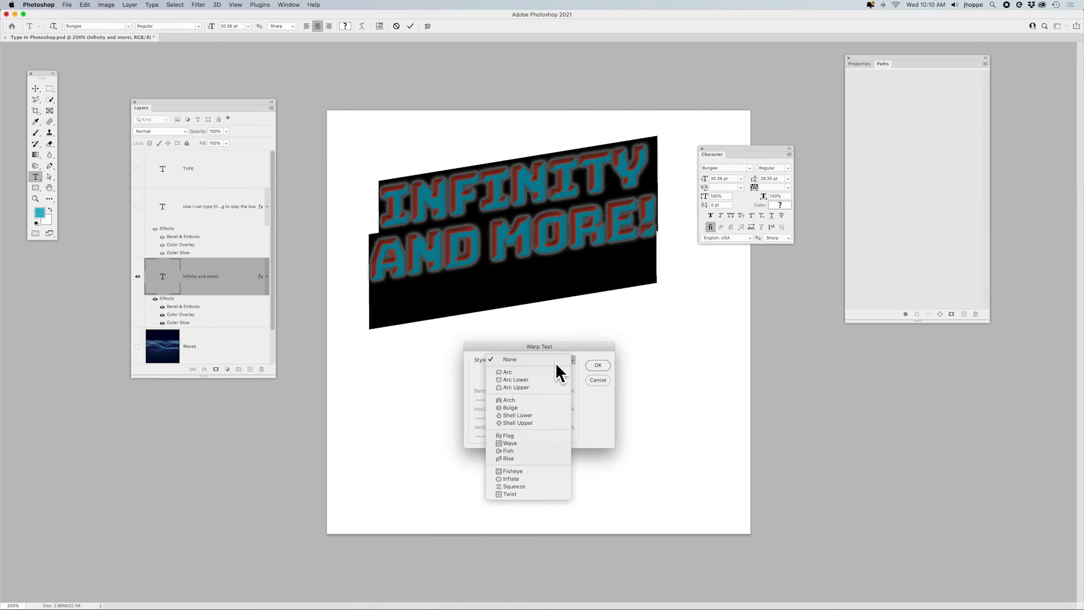
{"action": "left_click", "coordinate": [538, 399]}
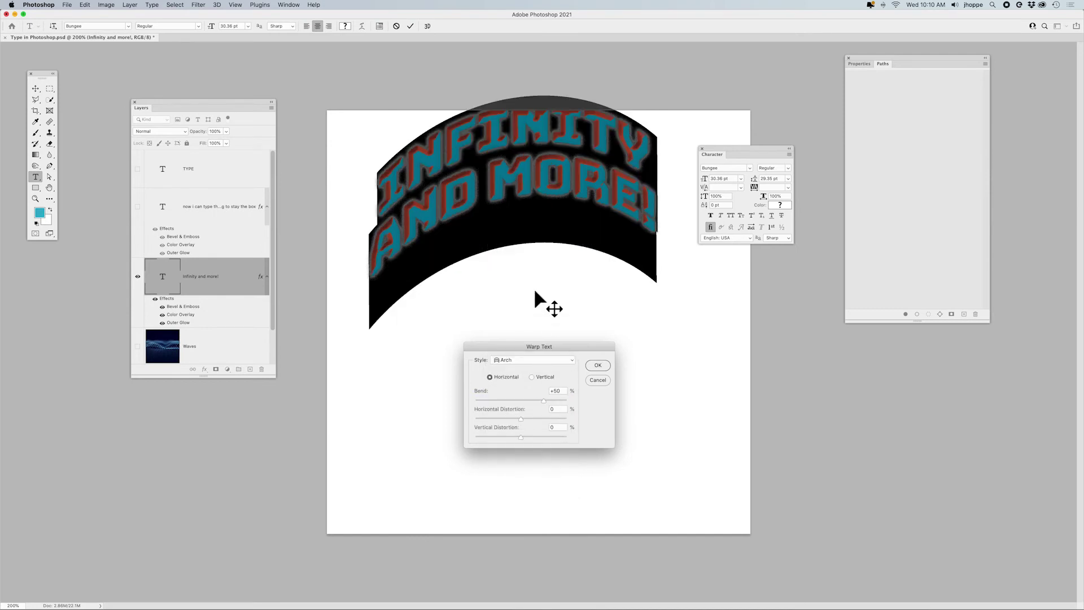
{"action": "left_click_drag", "start_coordinate": [544, 399], "coordinate": [506, 417]}
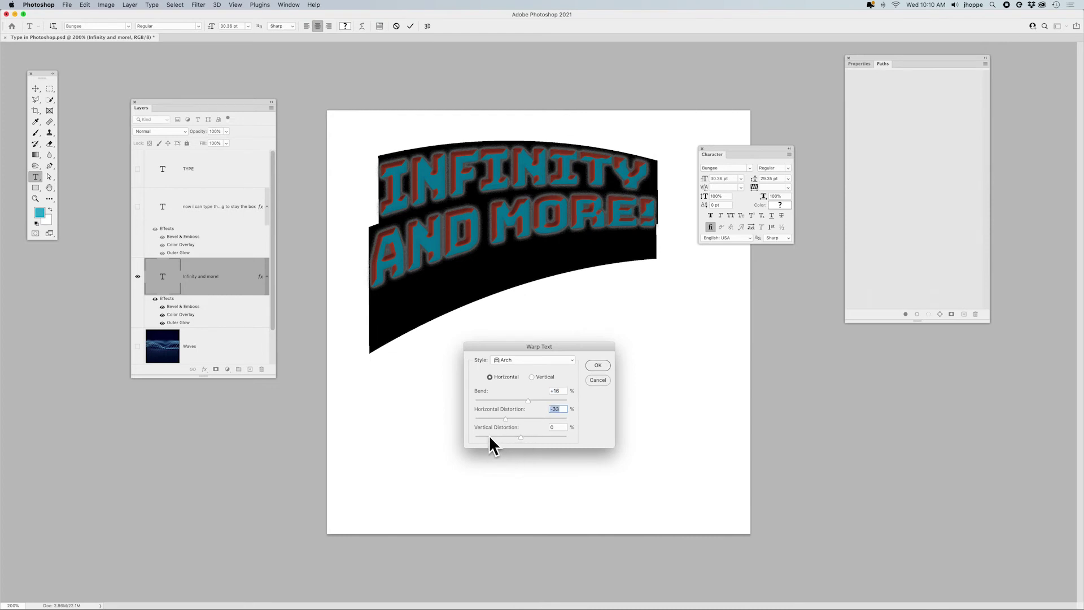
{"action": "left_click", "coordinate": [599, 365]}
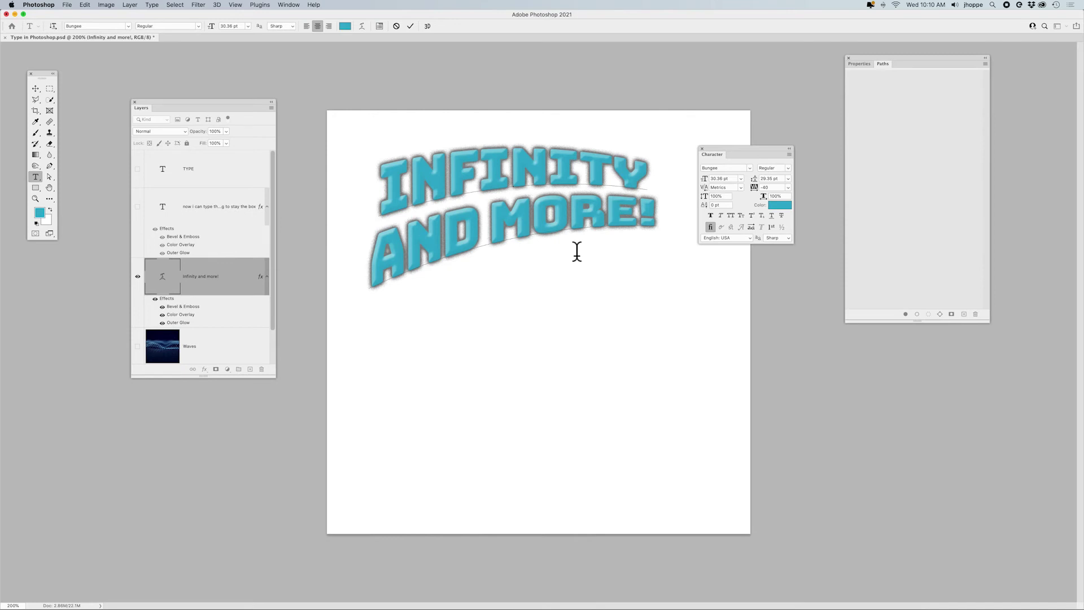
{"action": "key", "text": "super+Return"}
{"action": "key", "text": "v"}
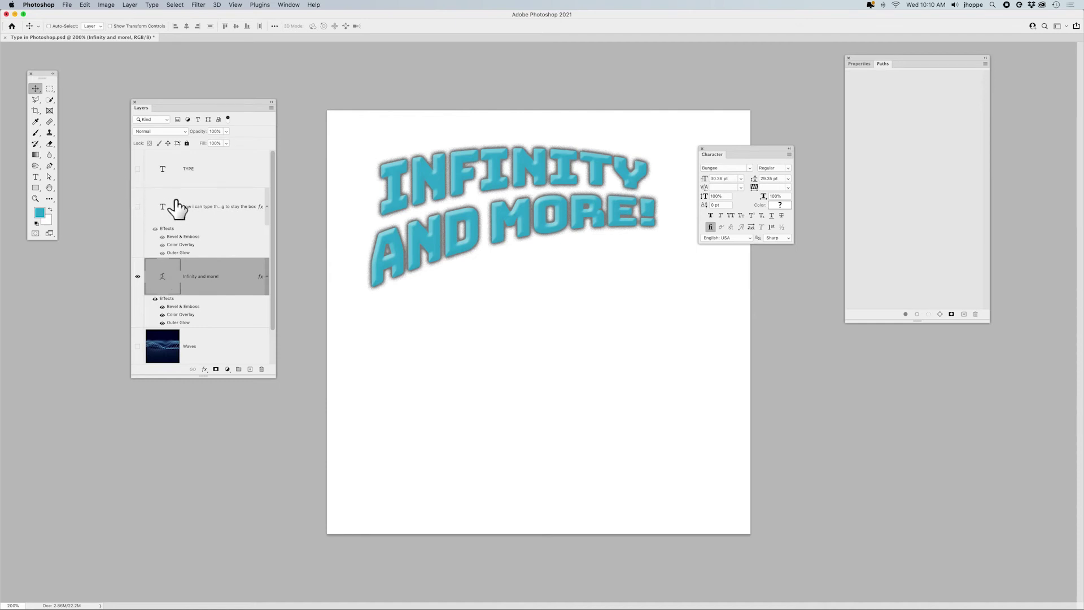
- Change the warp style of the Infinity and more text to Arc and commit the text edit
{"action": "double_click", "coordinate": [164, 277]}
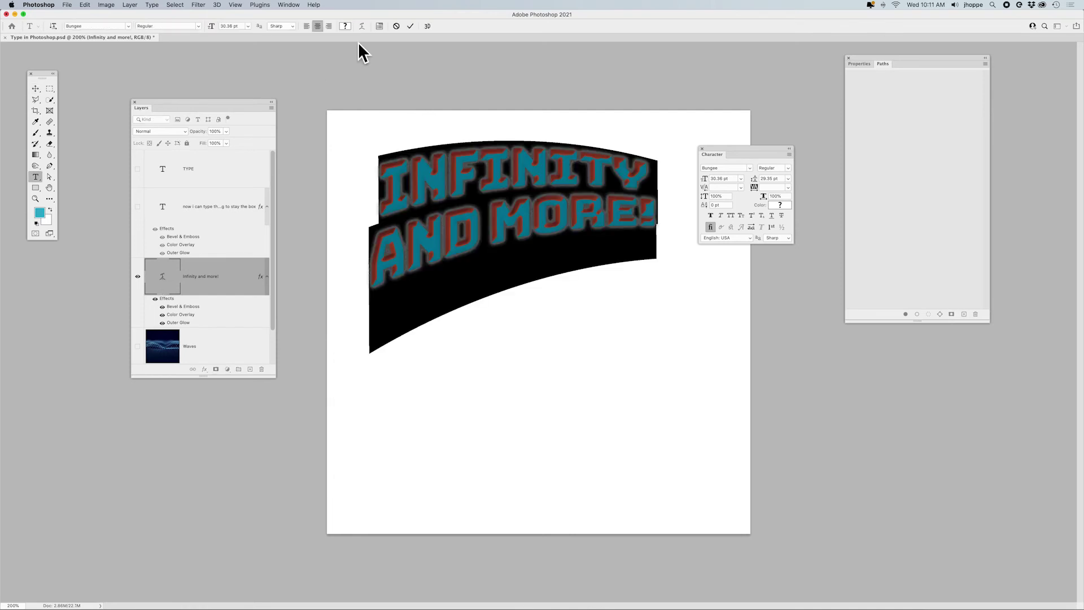
{"action": "left_click", "coordinate": [362, 26]}
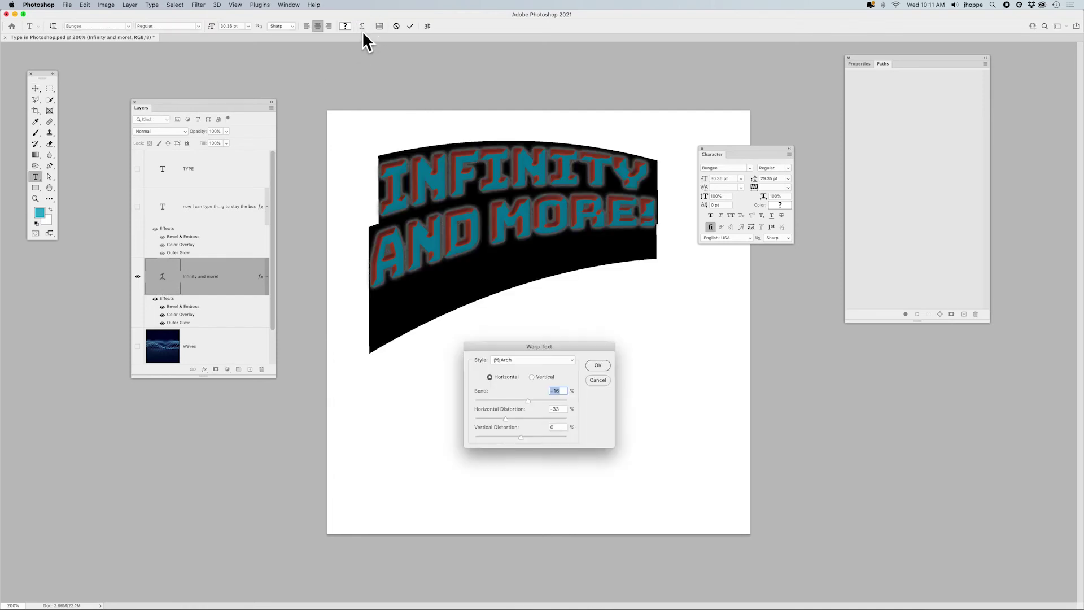
{"action": "left_click", "coordinate": [543, 361]}
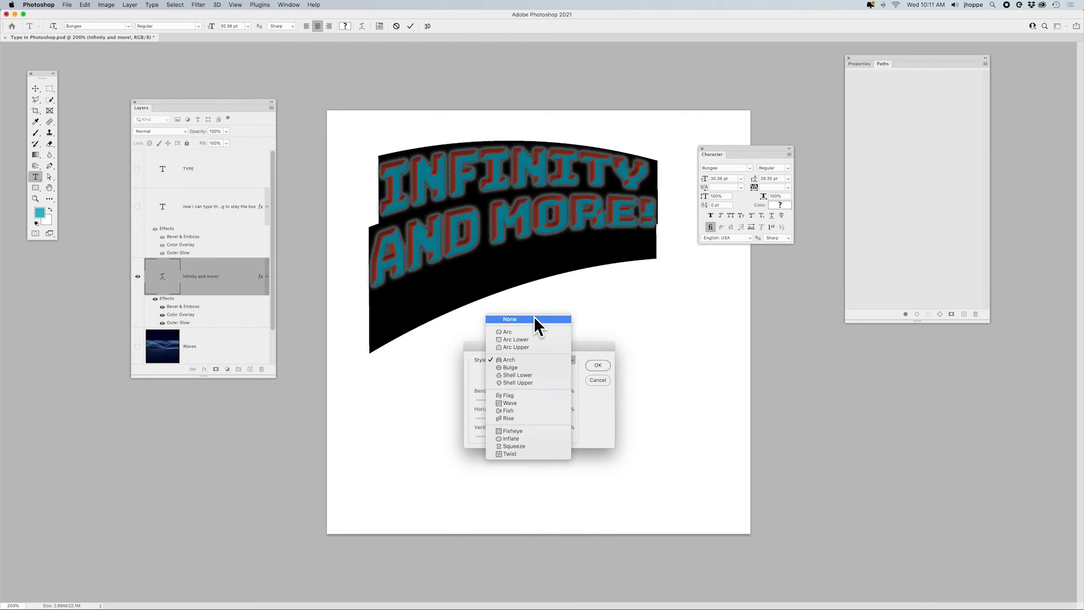
{"action": "left_click", "coordinate": [604, 375]}
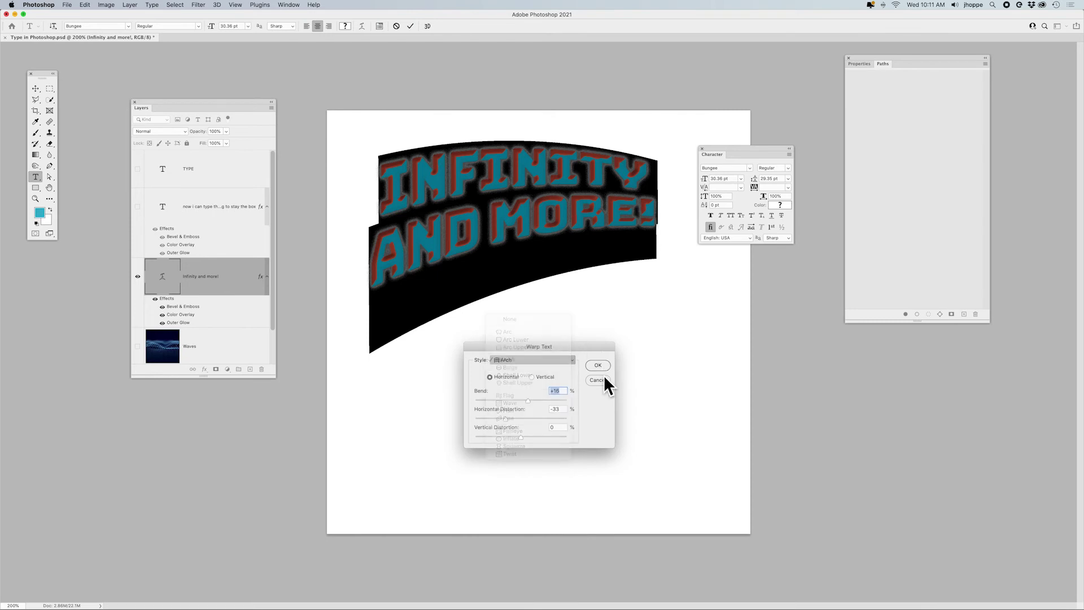
{"action": "left_click", "coordinate": [515, 360]}
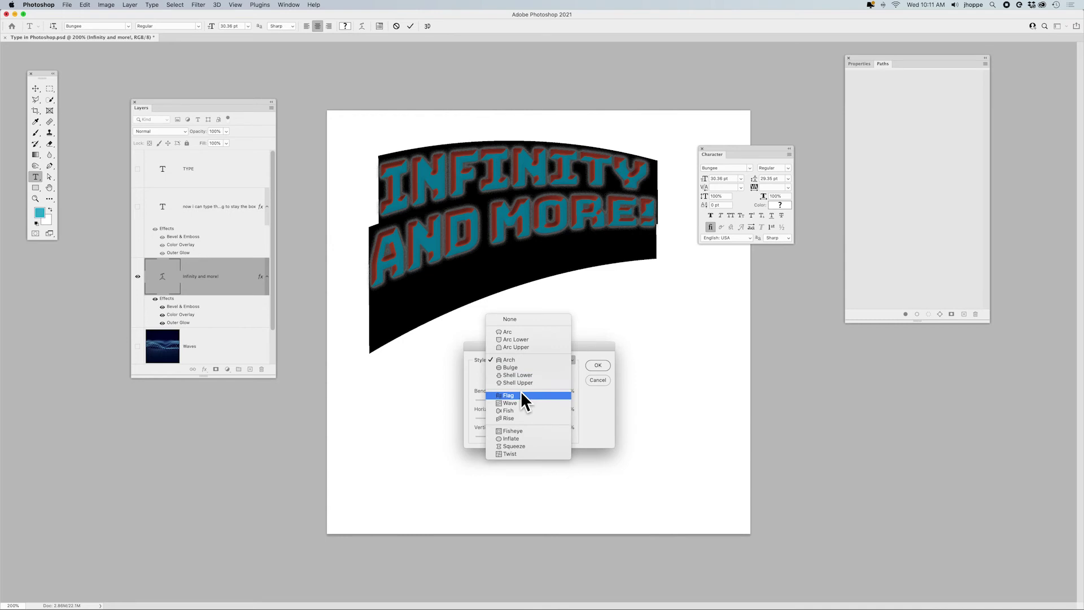
{"action": "left_click", "coordinate": [526, 333]}
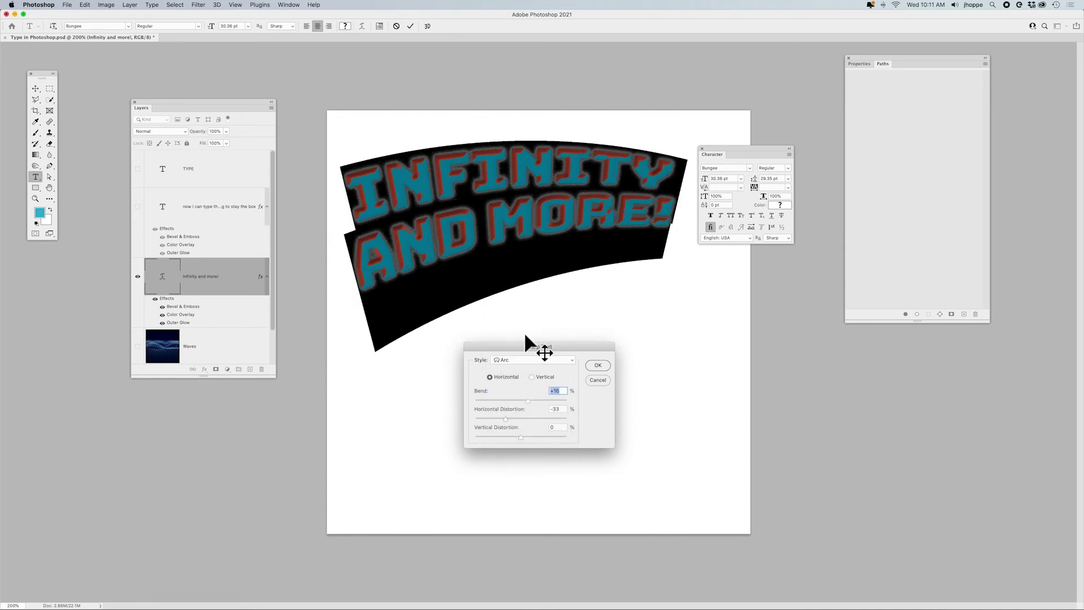
{"action": "left_click", "coordinate": [519, 359]}
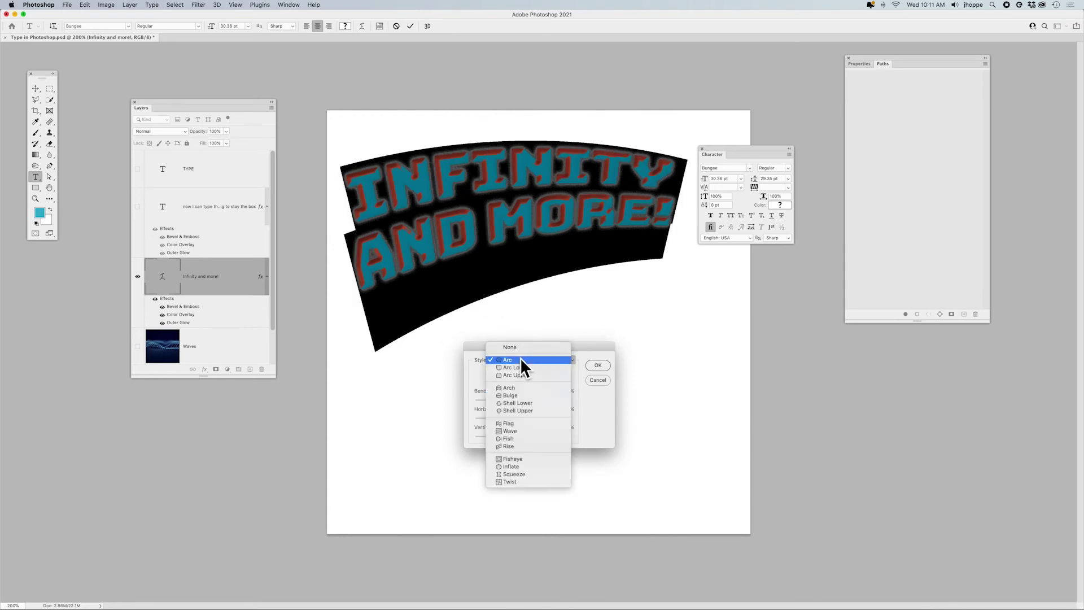
{"action": "left_click", "coordinate": [522, 386]}
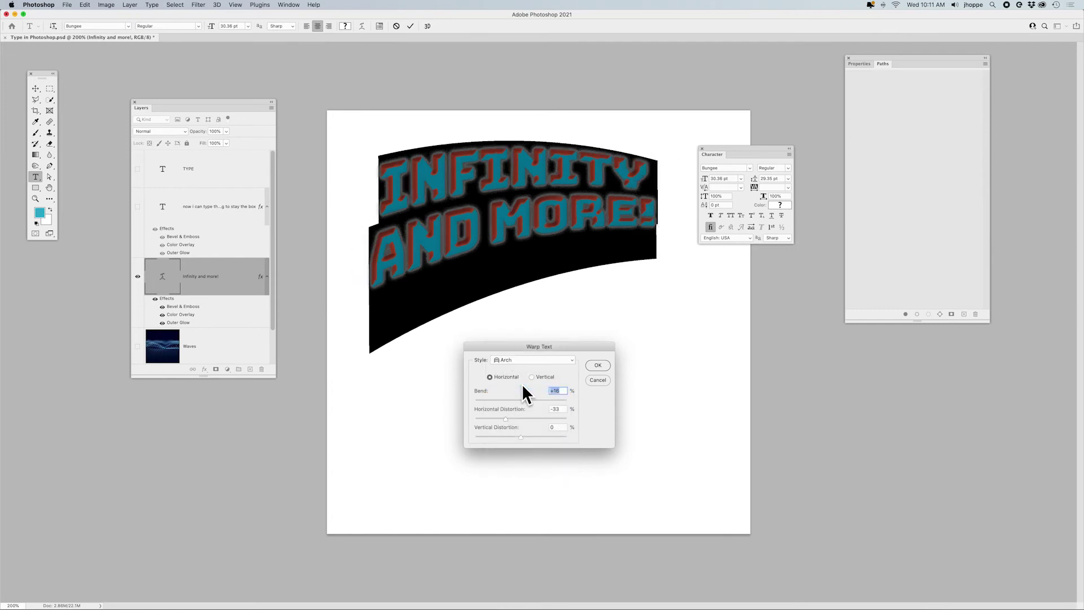
{"action": "left_click", "coordinate": [524, 359]}
{"action": "left_click", "coordinate": [519, 333]}
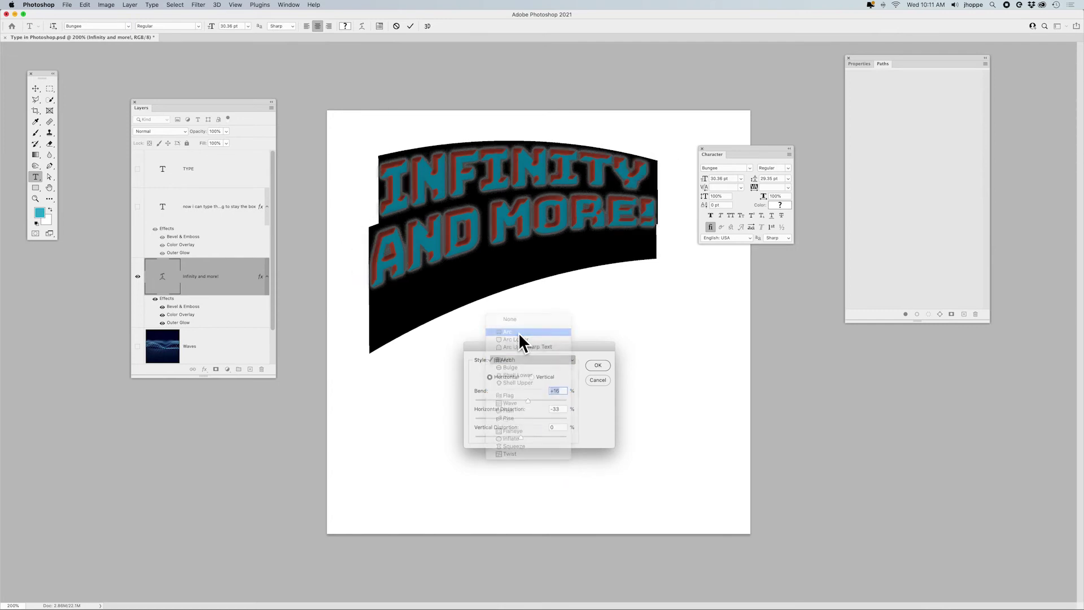
{"action": "left_click", "coordinate": [597, 364]}
{"action": "key", "text": "Escape"}
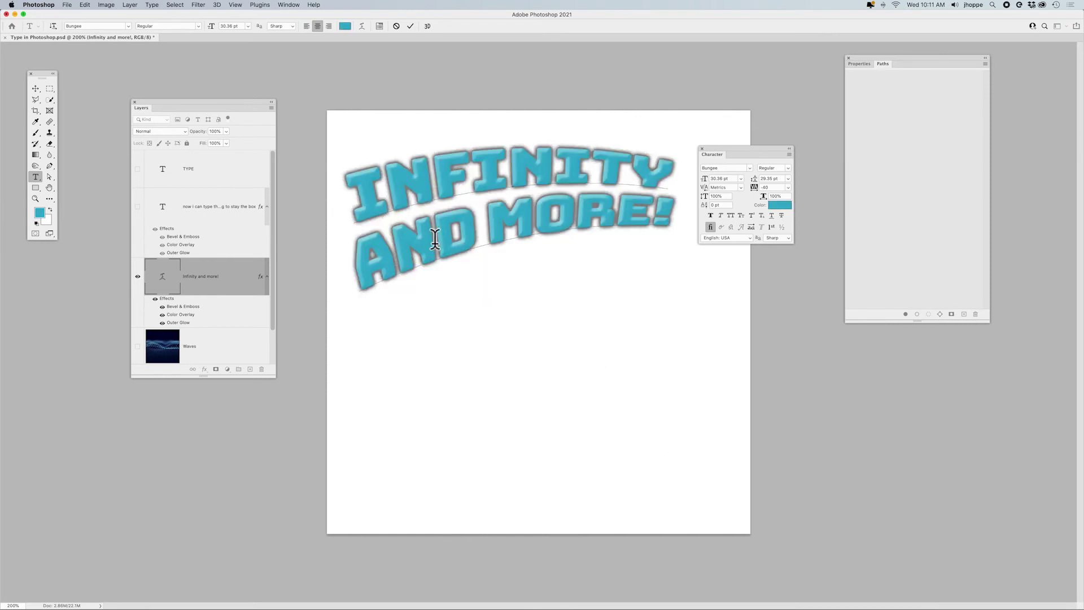
{"action": "key", "text": "v"}
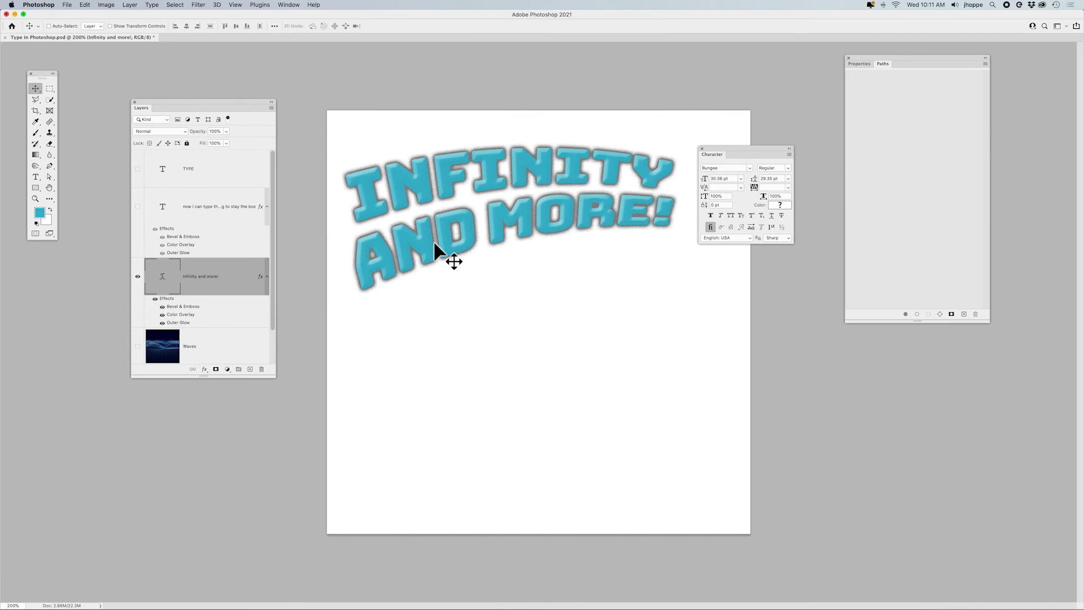
- Examine the warp style choices for the Infinity and more text, including None, without changing the warp
{"action": "double_click", "coordinate": [170, 285]}
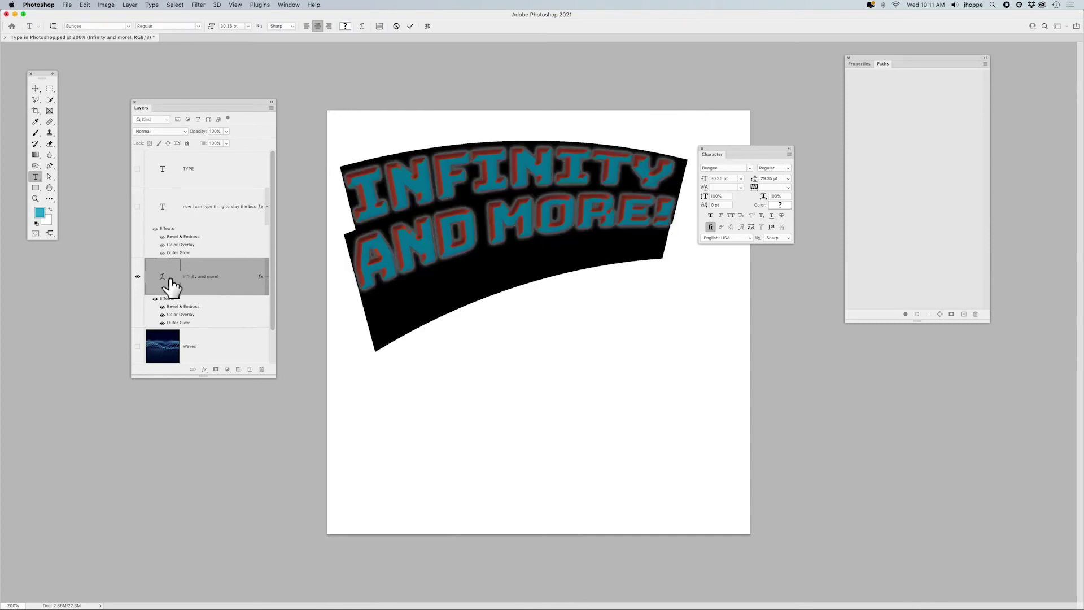
{"action": "left_click", "coordinate": [364, 27]}
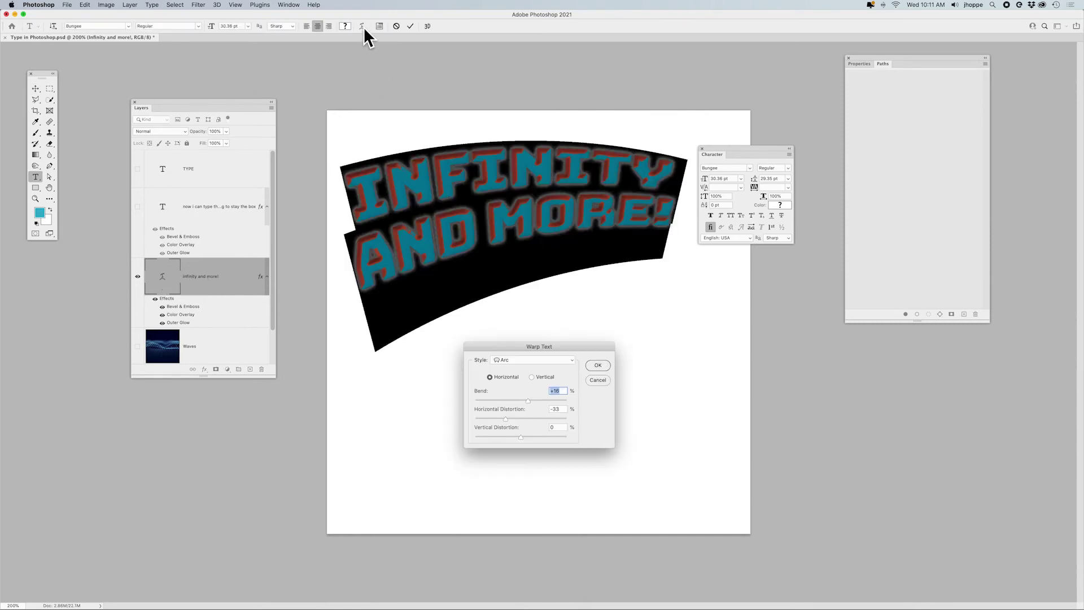
{"action": "left_click", "coordinate": [512, 361]}
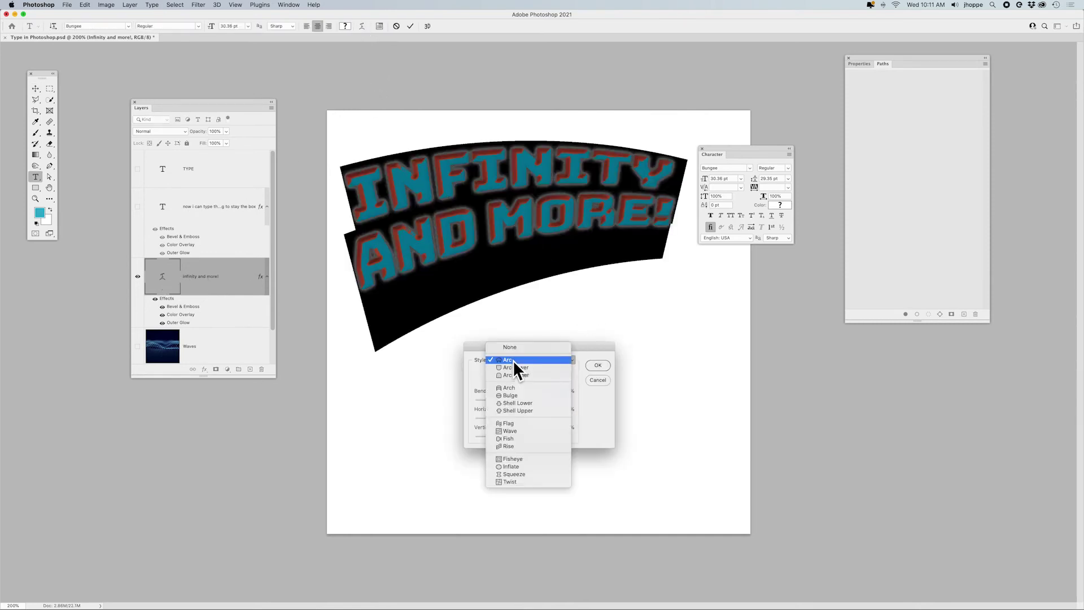
{"action": "left_click", "coordinate": [534, 346]}
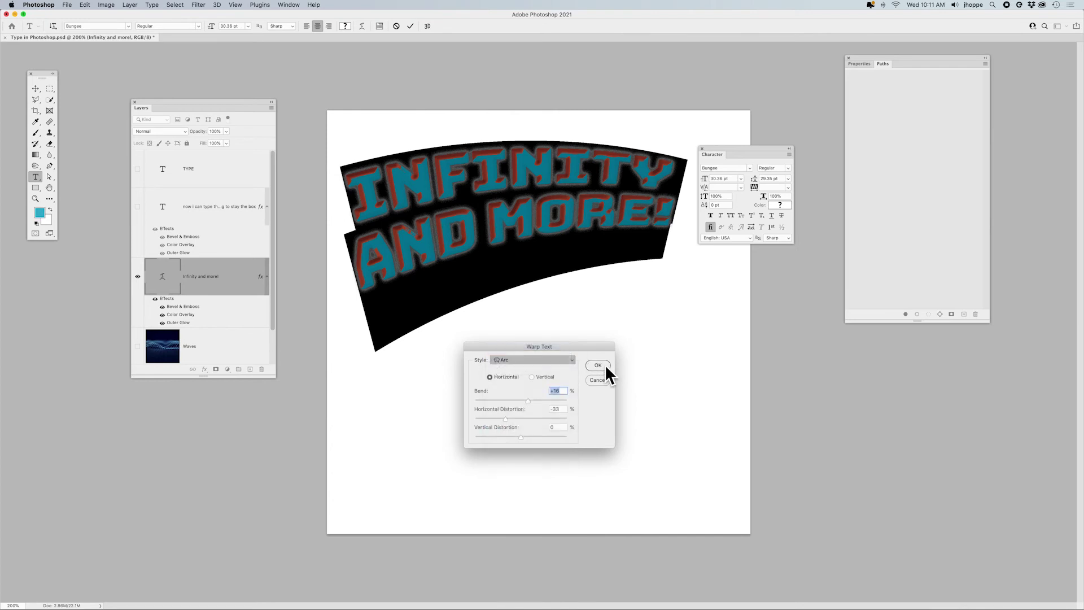
{"action": "left_click", "coordinate": [597, 380]}
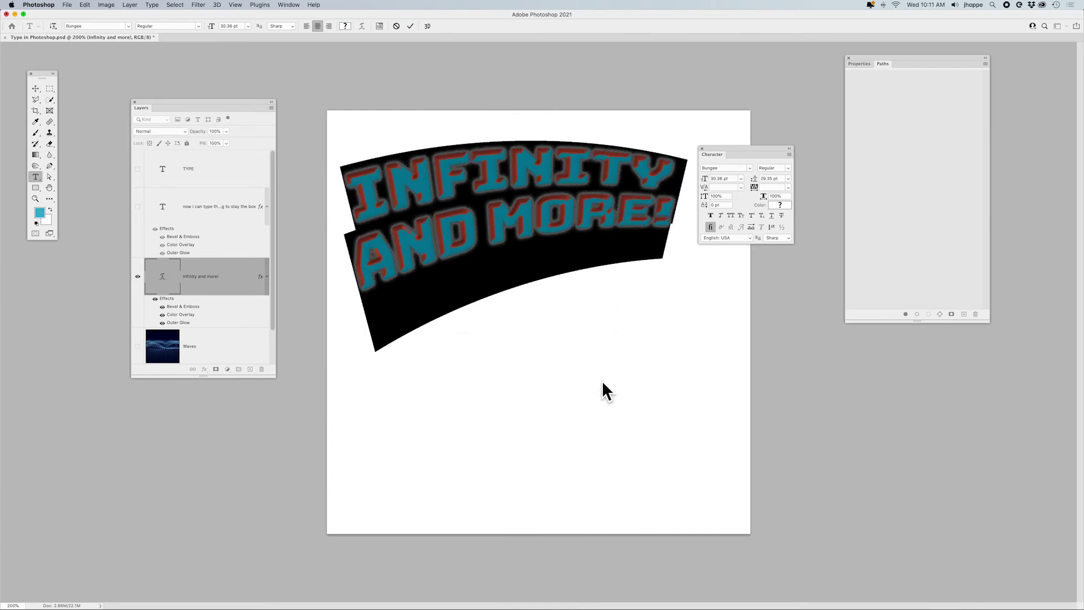
{"action": "key", "text": "super+Return"}
- Move the warped Infinity and more text slightly down and to the right on the canvas
{"action": "left_click", "coordinate": [35, 89]}
{"action": "left_click_drag", "start_coordinate": [572, 211], "coordinate": [585, 248]}
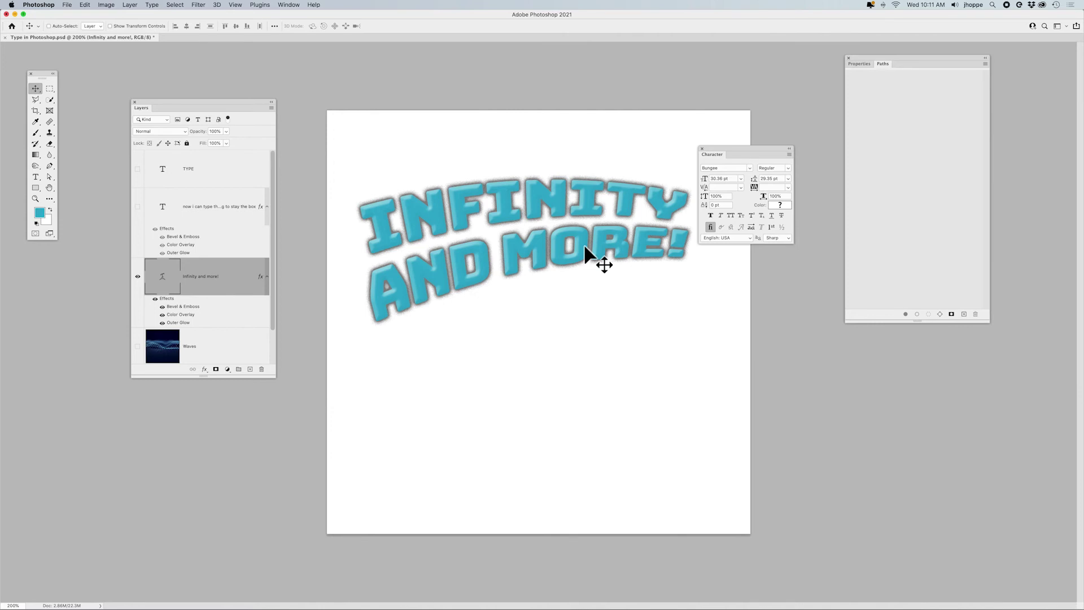
- Show the Waves layer and load the Infinity and more text's outline as a selection over it, with the text layer hidden
{"action": "left_click", "coordinate": [138, 346]}
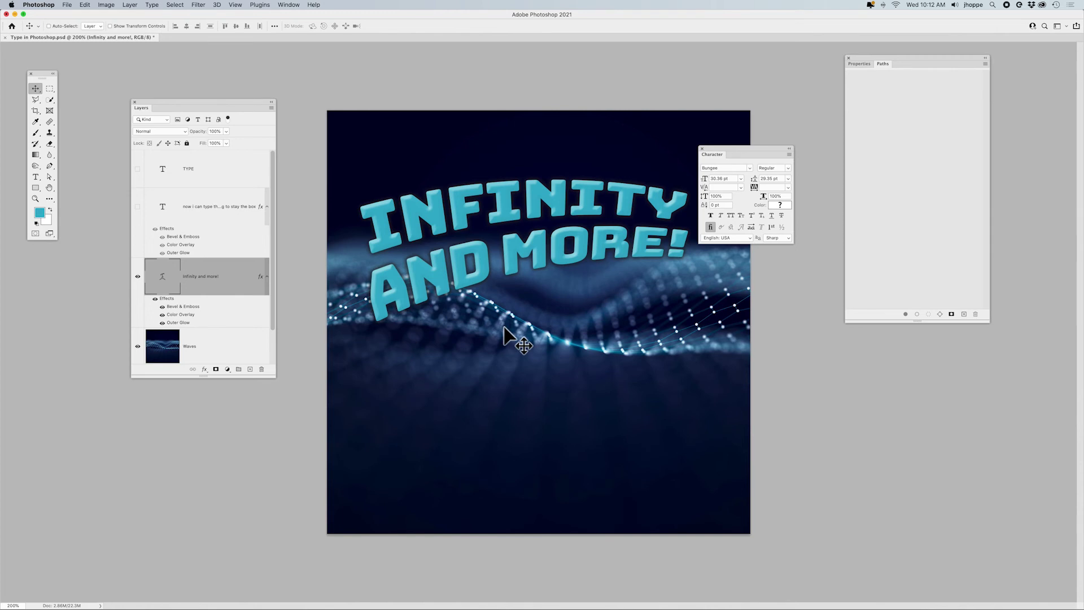
{"action": "scroll", "coordinate": [234, 353], "scroll_direction": "down", "scroll_amount": 2}
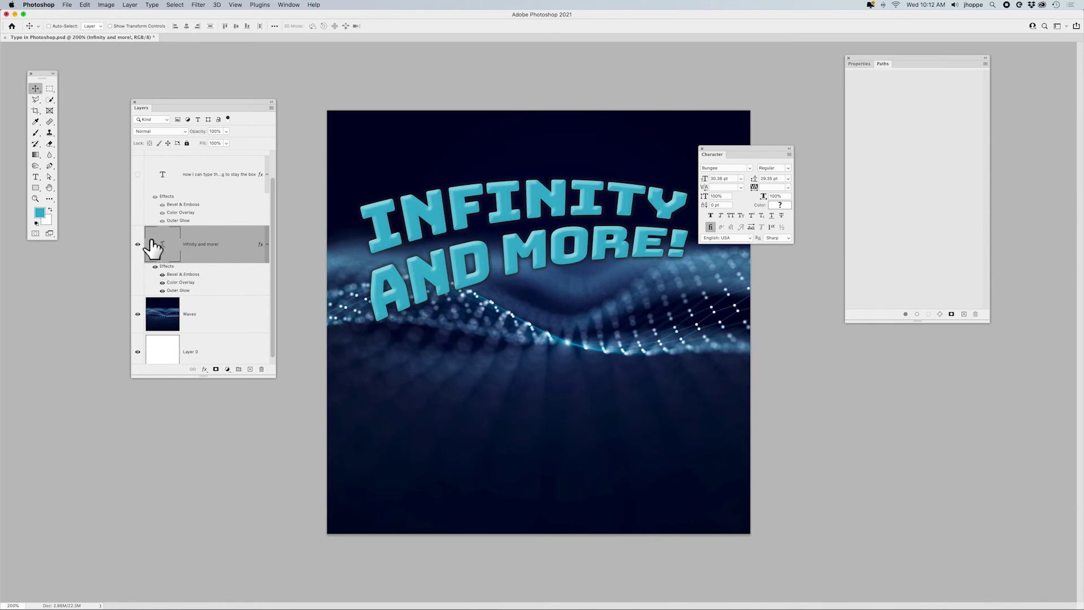
{"action": "key", "text": "super"}
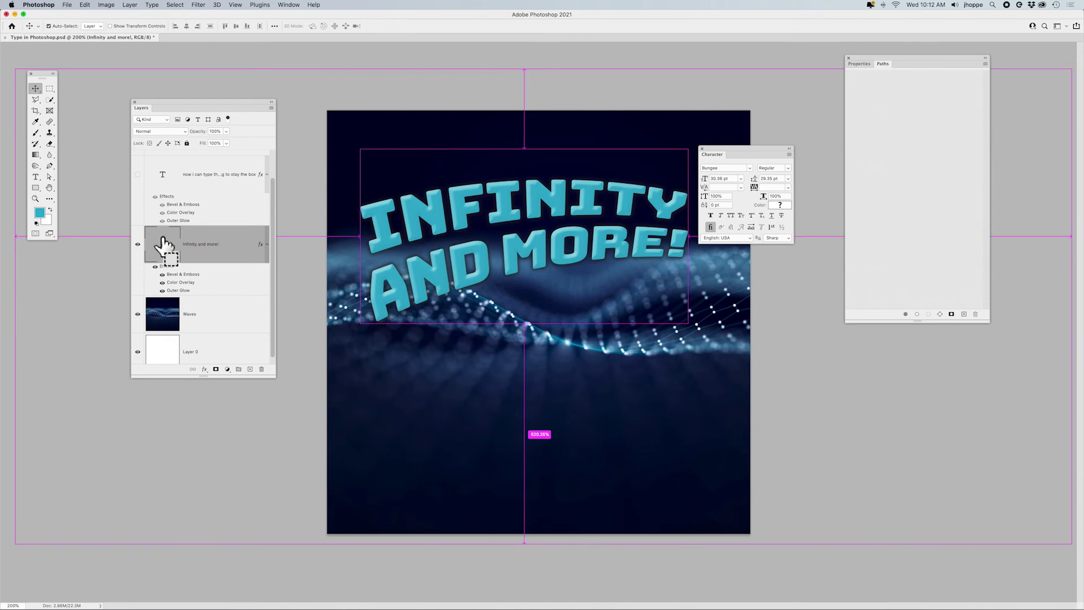
{"action": "left_click_drag", "start_coordinate": [161, 244], "coordinate": [163, 250]}
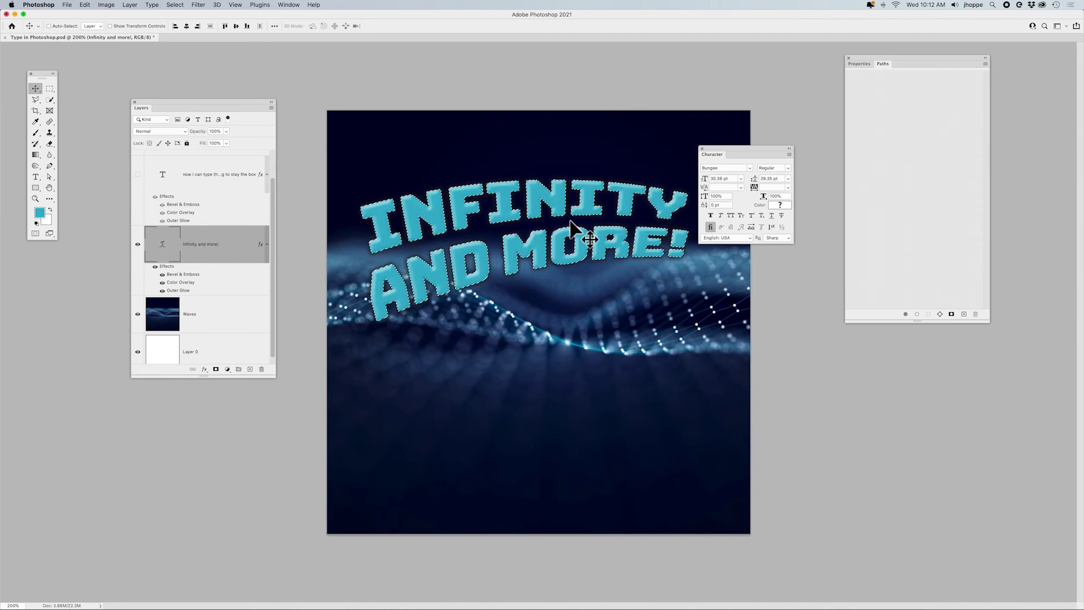
{"action": "left_click", "coordinate": [137, 245]}
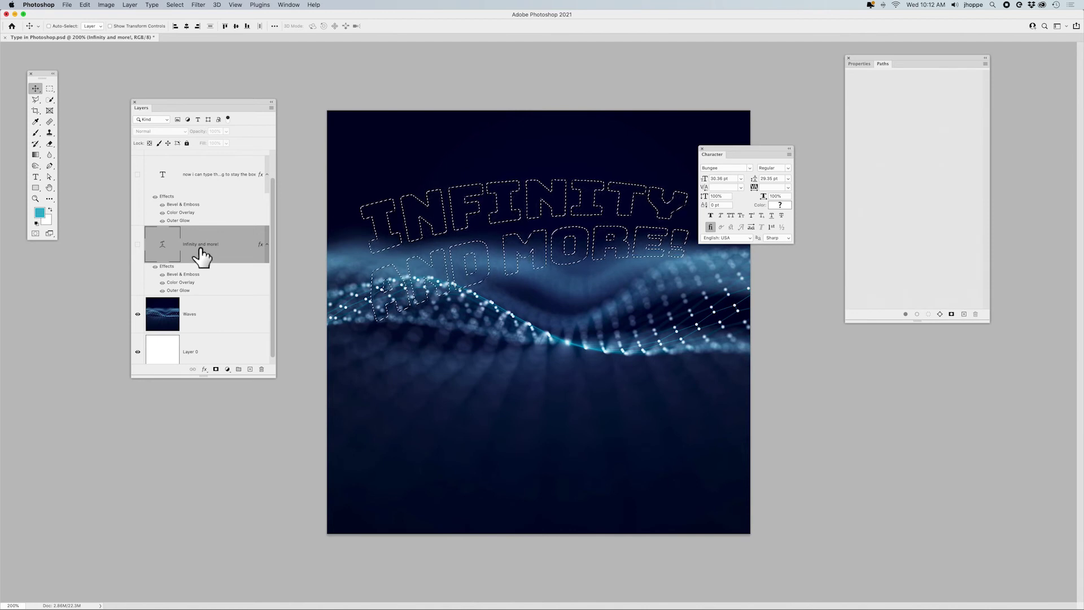
- Mask the Waves layer with the text-shaped selection and shift the image within the letters without moving the mask
{"action": "left_click", "coordinate": [229, 324]}
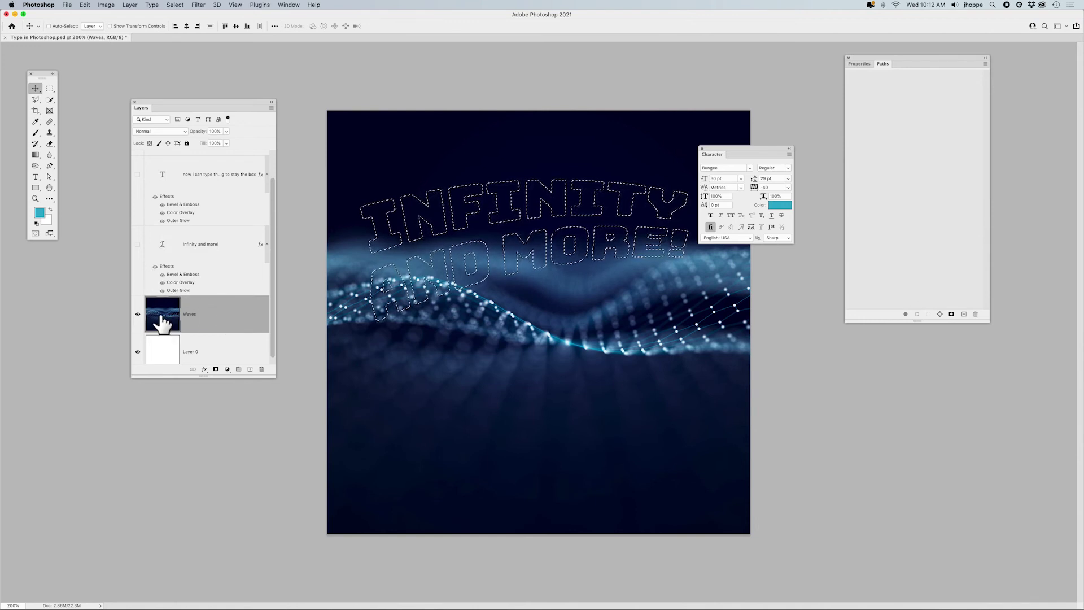
{"action": "scroll", "coordinate": [160, 316], "scroll_direction": "down", "scroll_amount": 1}
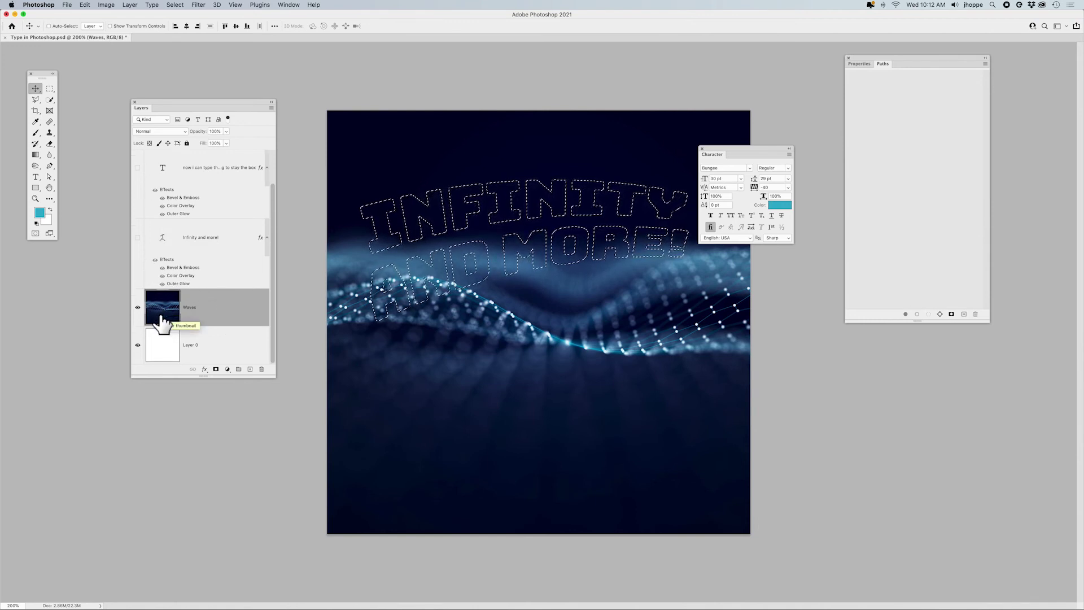
{"action": "left_click", "coordinate": [215, 369]}
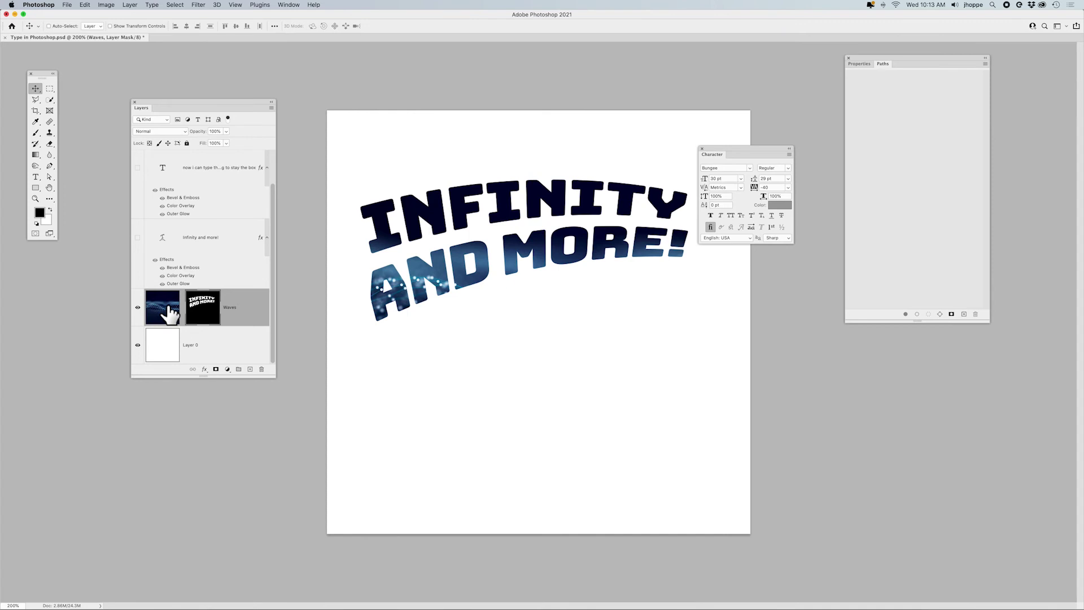
{"action": "left_click", "coordinate": [169, 313]}
{"action": "left_click_drag", "start_coordinate": [497, 224], "coordinate": [502, 227]}
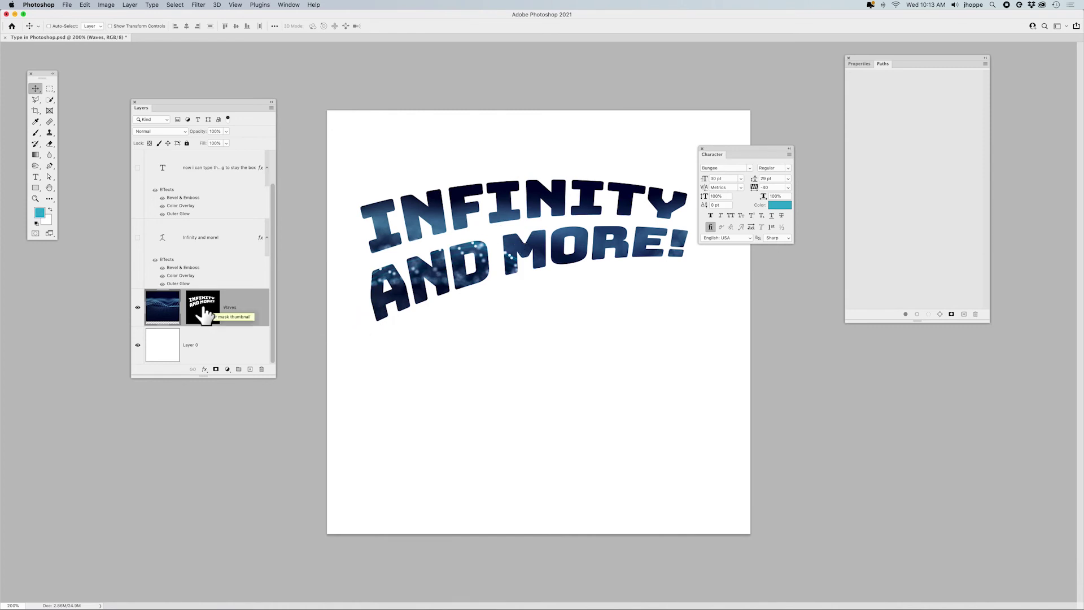
- Disable the Waves layer mask and show the Infinity and more text layer again, leaving nothing selected
{"action": "left_click", "coordinate": [204, 314], "text": "shift"}
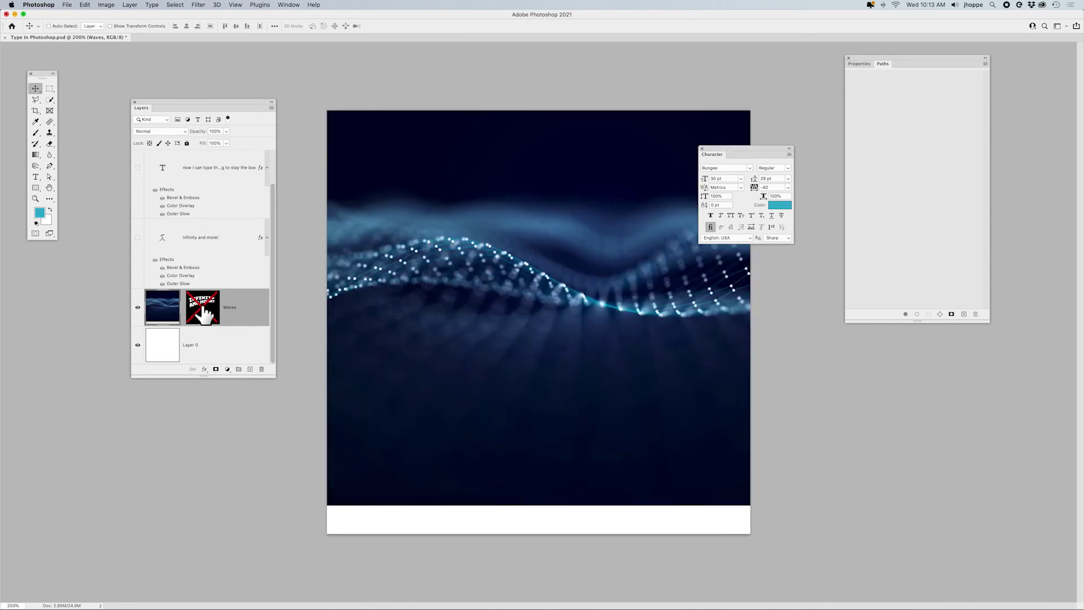
{"action": "left_click", "coordinate": [138, 237]}
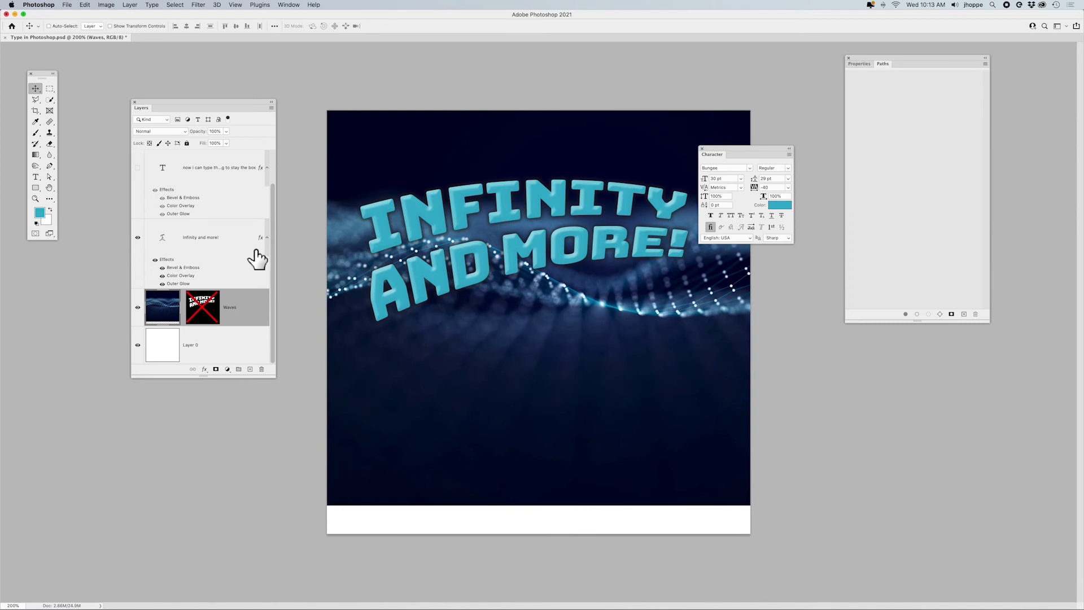
{"action": "left_click", "coordinate": [162, 241], "text": "super"}
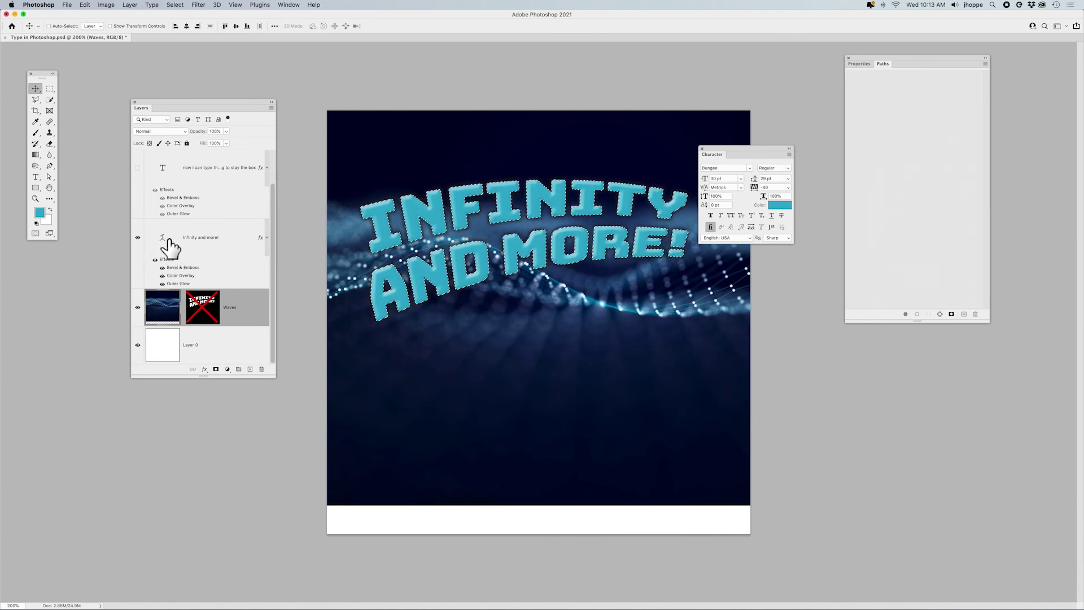
{"action": "key", "text": "super+d"}
- Place the Waves layer directly above the Infinity and more text without its layer mask, and clip it to the text
{"action": "left_click_drag", "start_coordinate": [262, 320], "coordinate": [252, 236]}
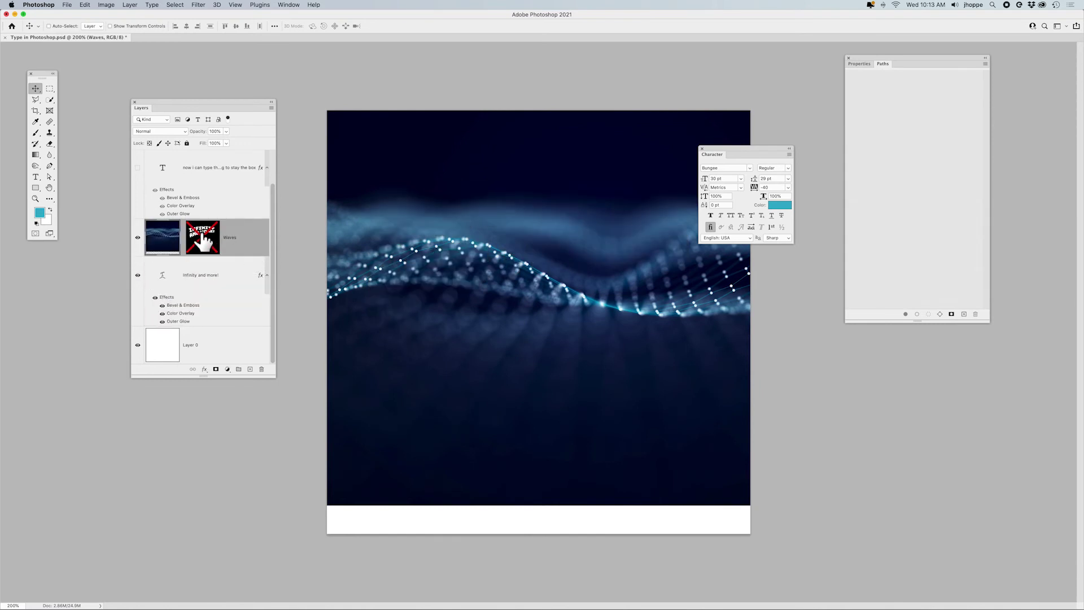
{"action": "right_click", "coordinate": [201, 232]}
{"action": "left_click", "coordinate": [225, 252]}
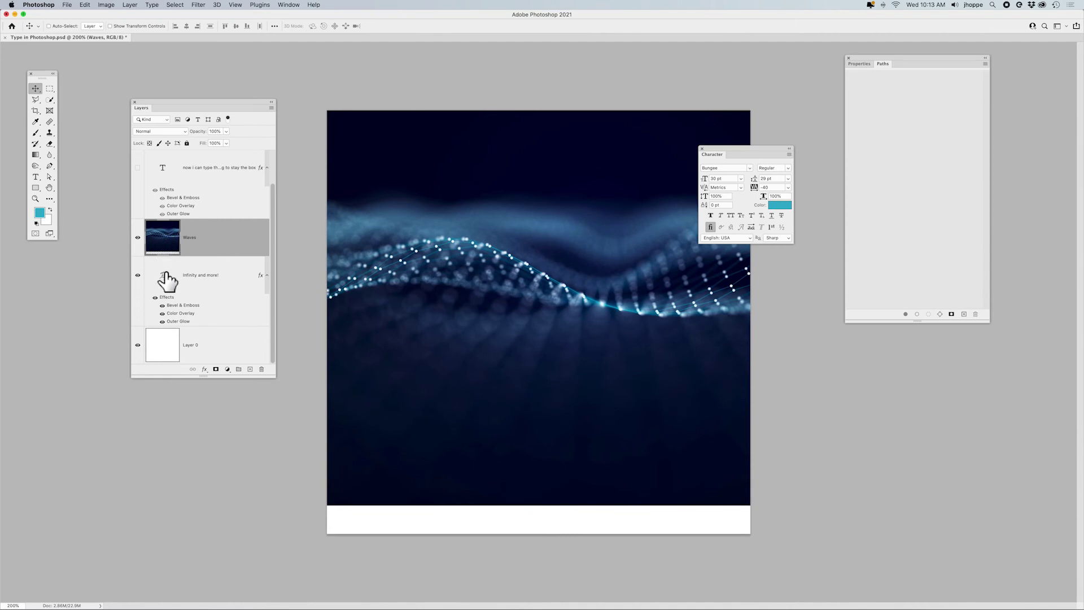
{"action": "left_click_drag", "start_coordinate": [163, 275], "coordinate": [185, 244]}
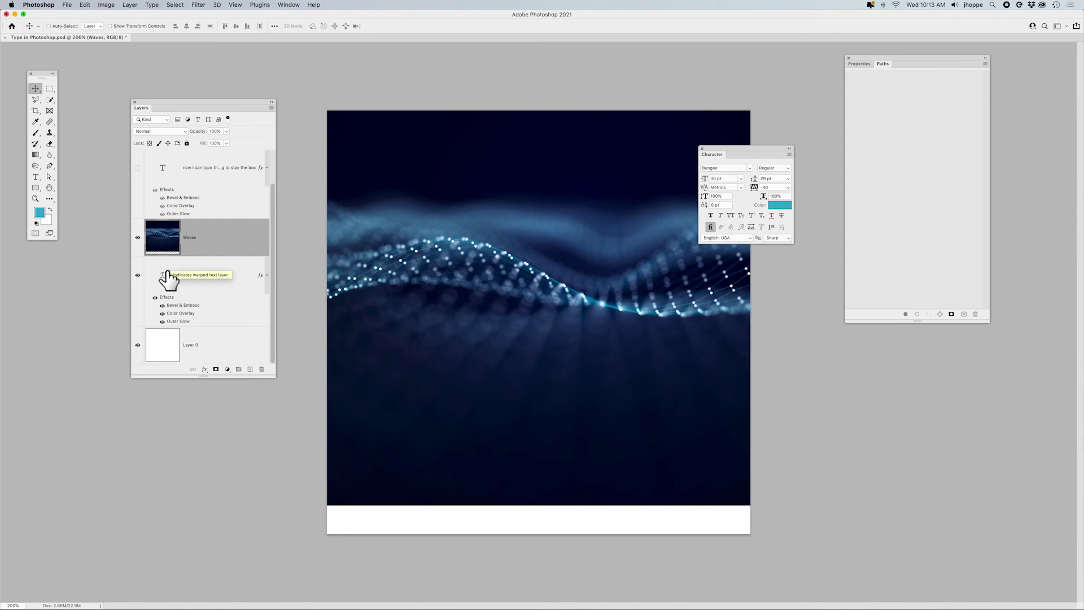
{"action": "left_click", "coordinate": [214, 255], "text": "alt"}
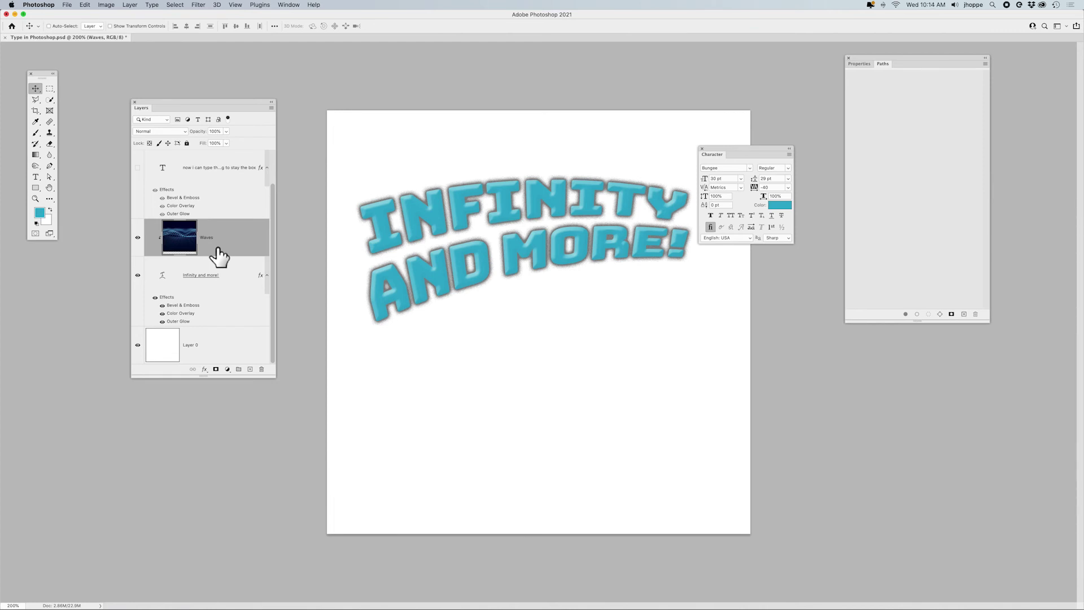
- Hide the text's Color Overlay effect and shift the clipped Waves image up and slightly right inside the letters
{"action": "left_click", "coordinate": [163, 314]}
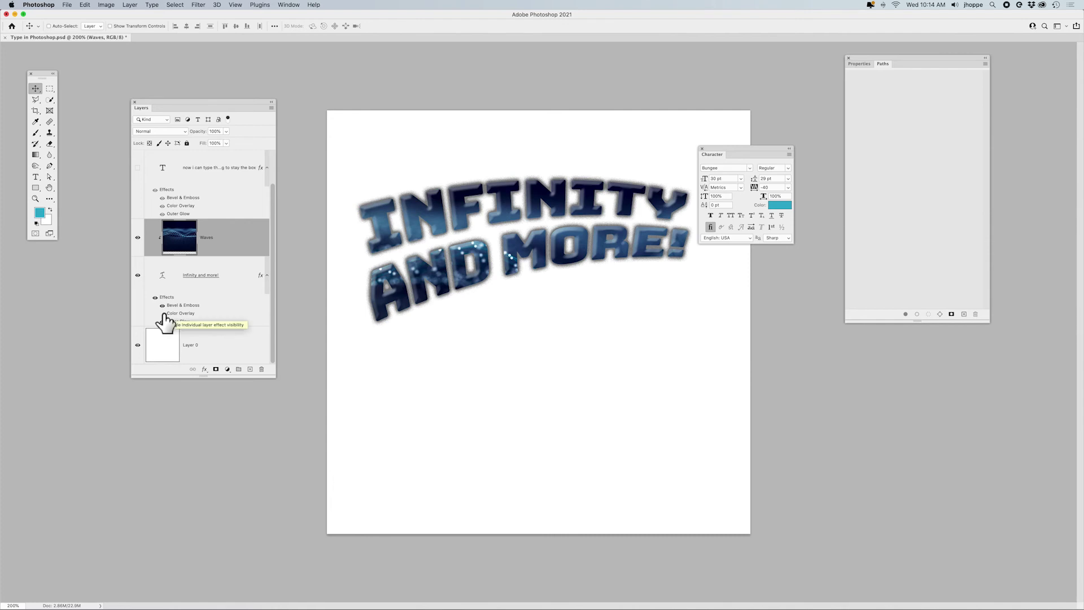
{"action": "left_click", "coordinate": [162, 313]}
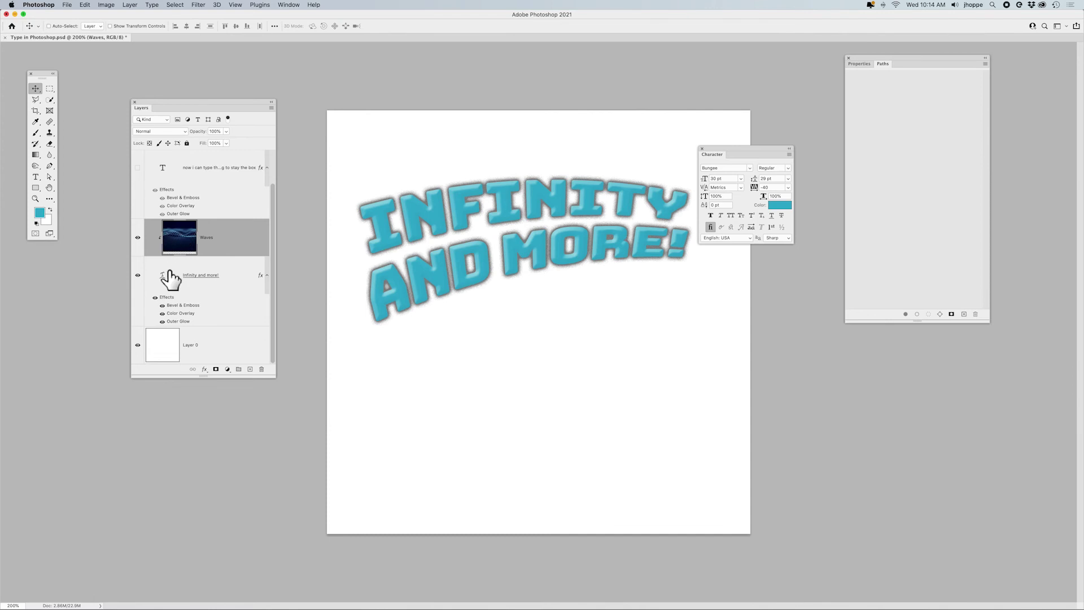
{"action": "left_click", "coordinate": [162, 313]}
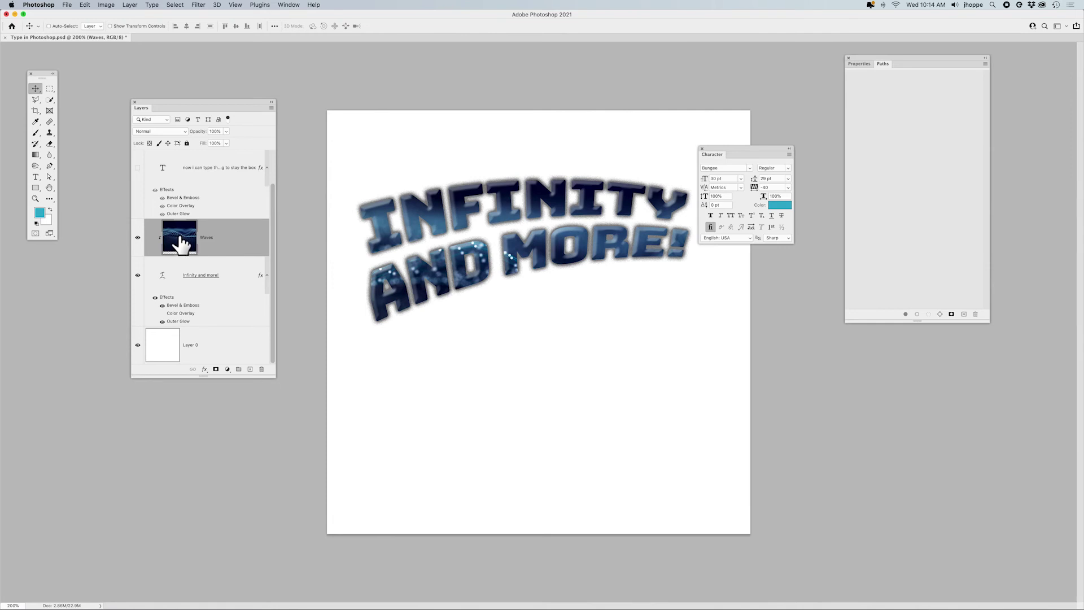
{"action": "left_click_drag", "start_coordinate": [457, 253], "coordinate": [477, 224]}
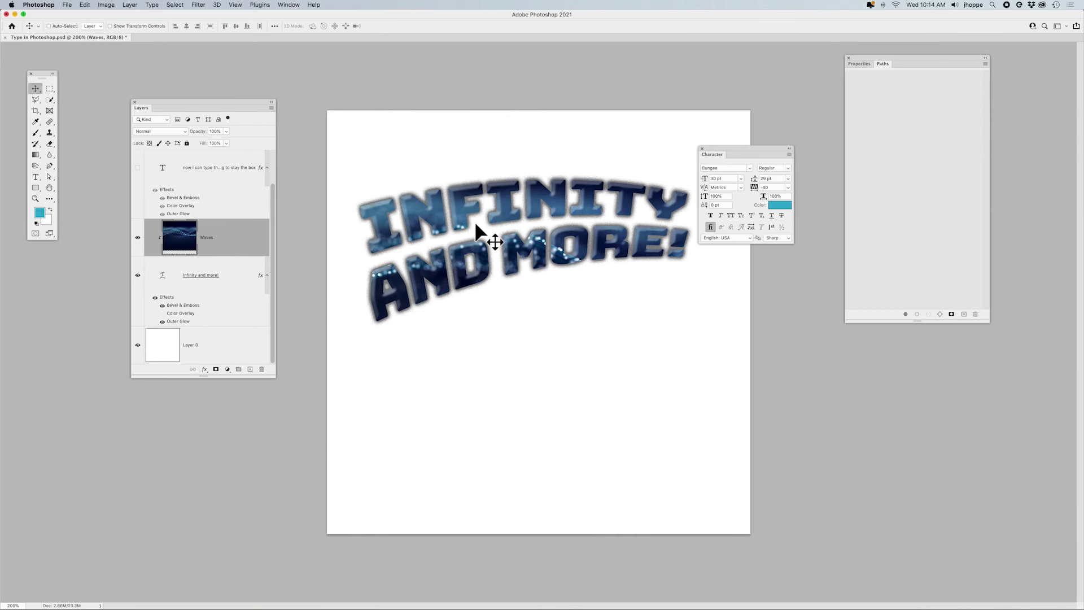
- Turn the Color Overlay of the Infinity and more text back on and set its blend mode to Multiply
{"action": "left_click", "coordinate": [163, 314]}
{"action": "left_click", "coordinate": [205, 370]}
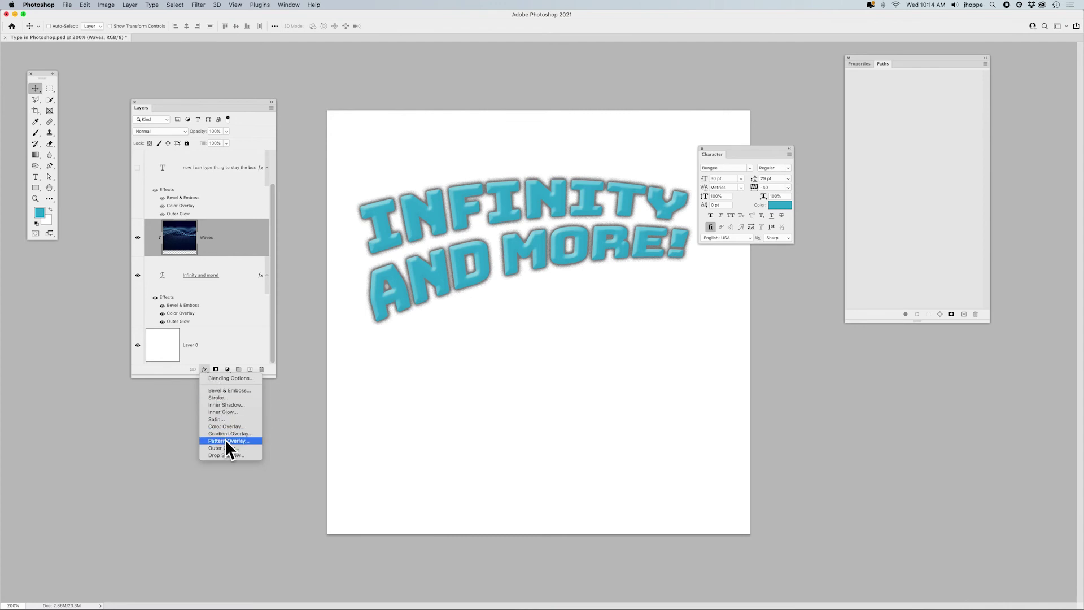
{"action": "left_click", "coordinate": [231, 306]}
{"action": "left_click", "coordinate": [181, 315]}
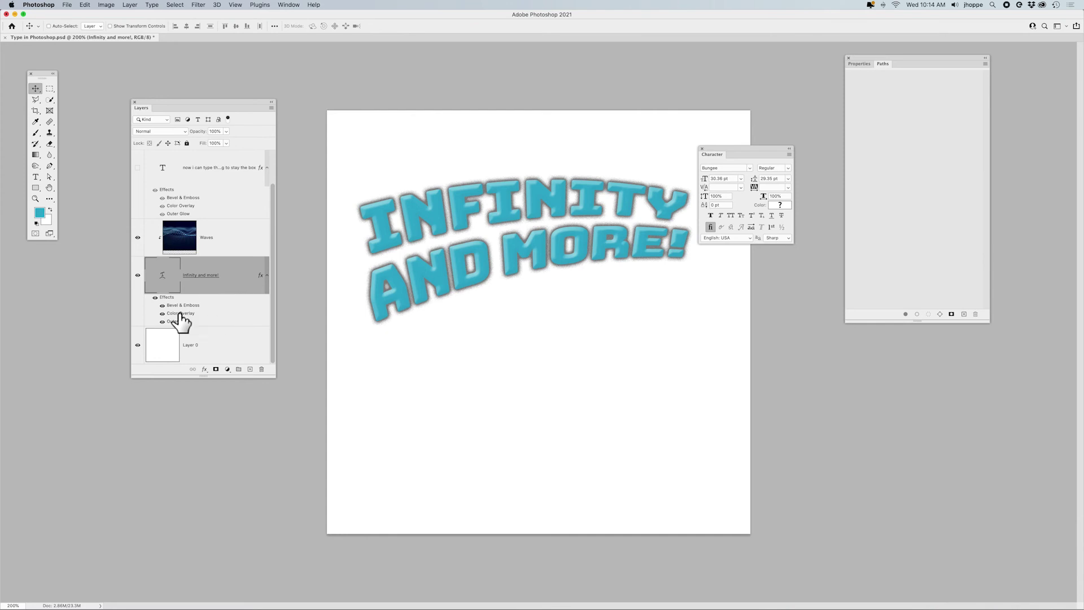
{"action": "double_click", "coordinate": [180, 314]}
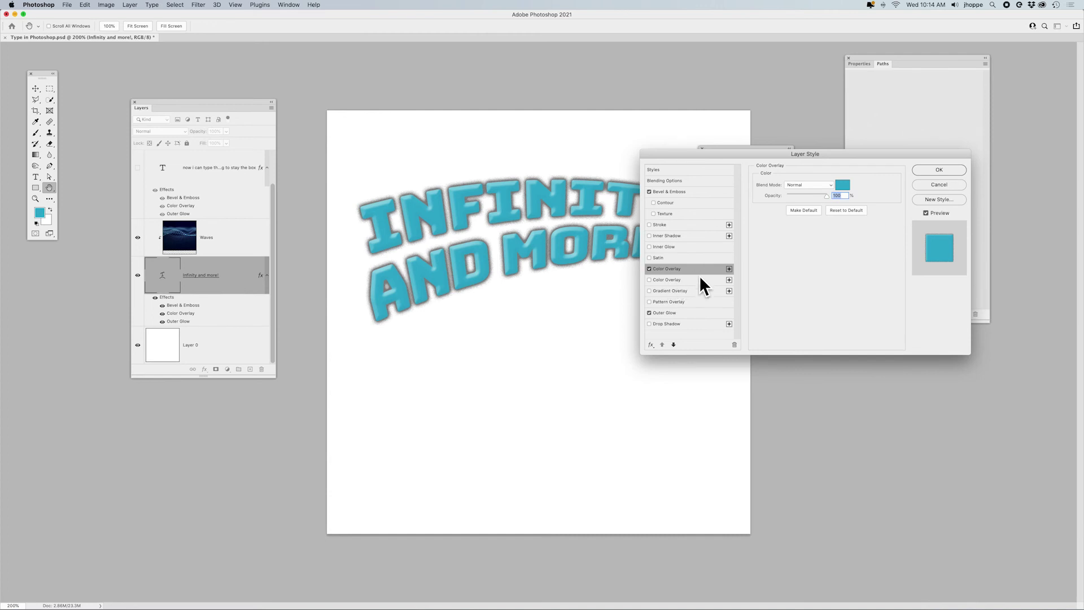
{"action": "left_click", "coordinate": [803, 185]}
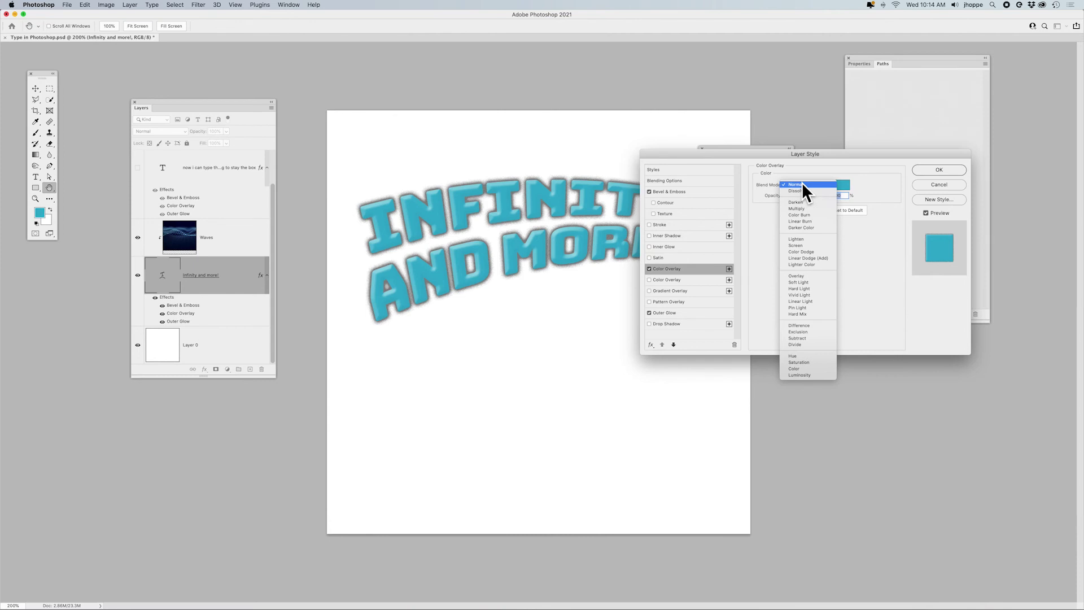
{"action": "left_click", "coordinate": [804, 209]}
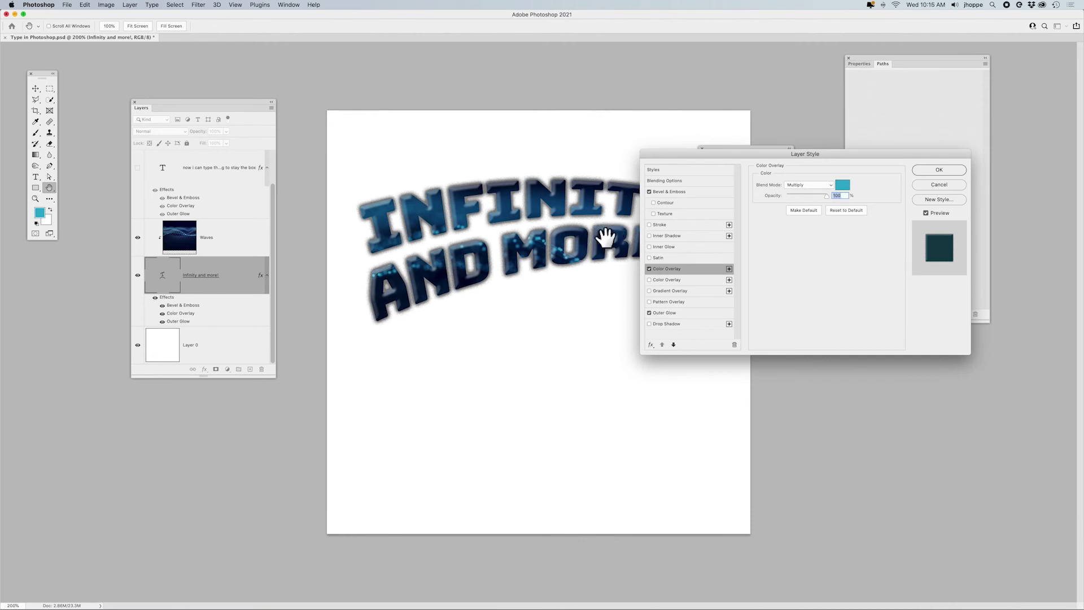
- Try a bright green (45cd16) for the text's Color Overlay and compare the Normal and Multiply blend modes
{"action": "left_click", "coordinate": [843, 185]}
{"action": "left_click_drag", "start_coordinate": [304, 223], "coordinate": [250, 204]}
{"action": "left_click", "coordinate": [412, 188]}
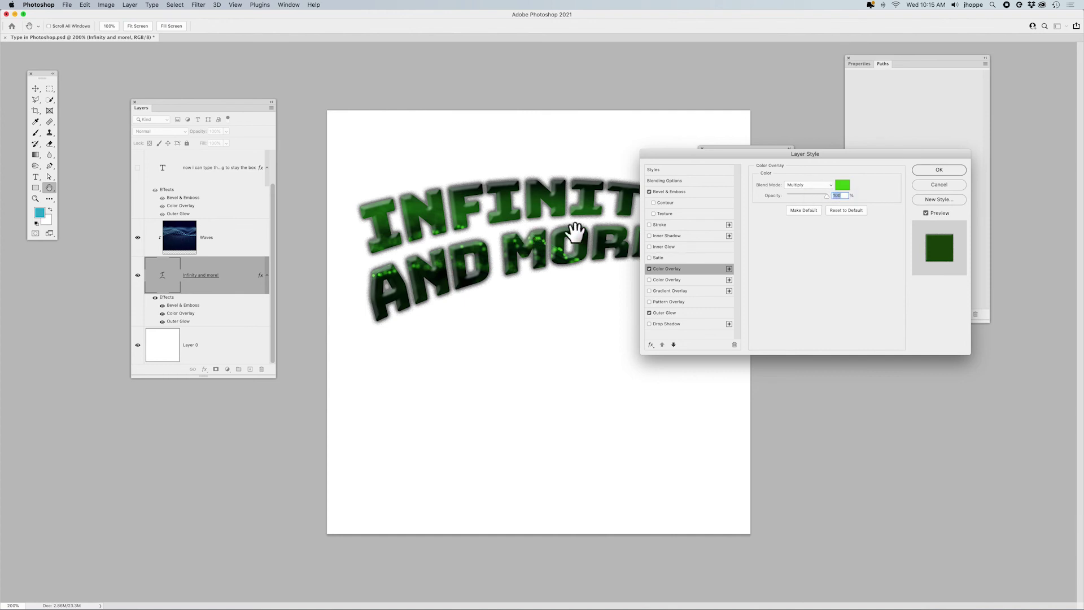
{"action": "left_click", "coordinate": [819, 190]}
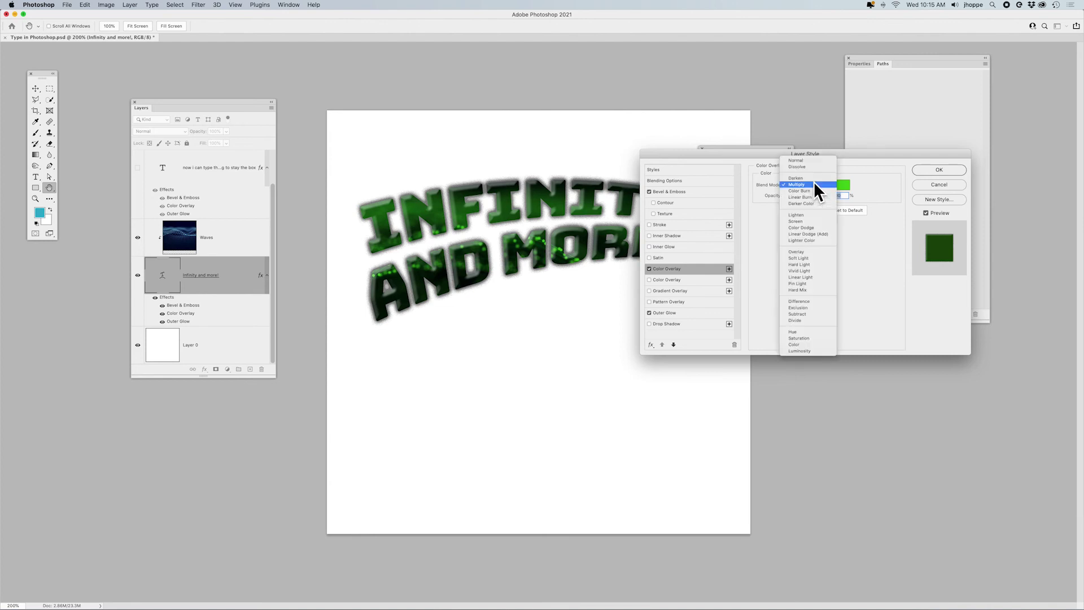
{"action": "left_click", "coordinate": [809, 160]}
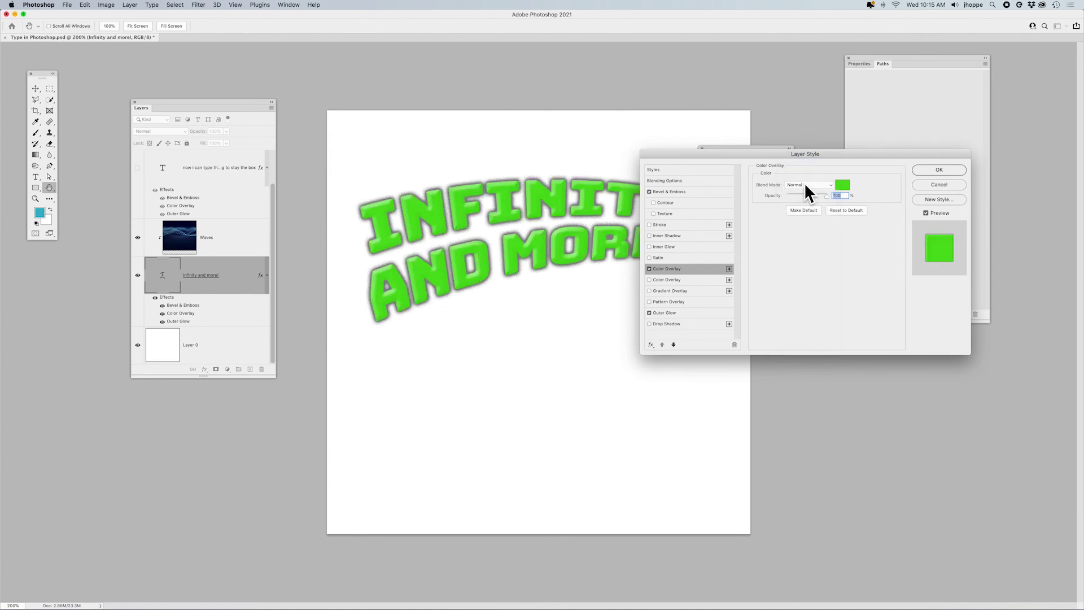
{"action": "left_click", "coordinate": [804, 182]}
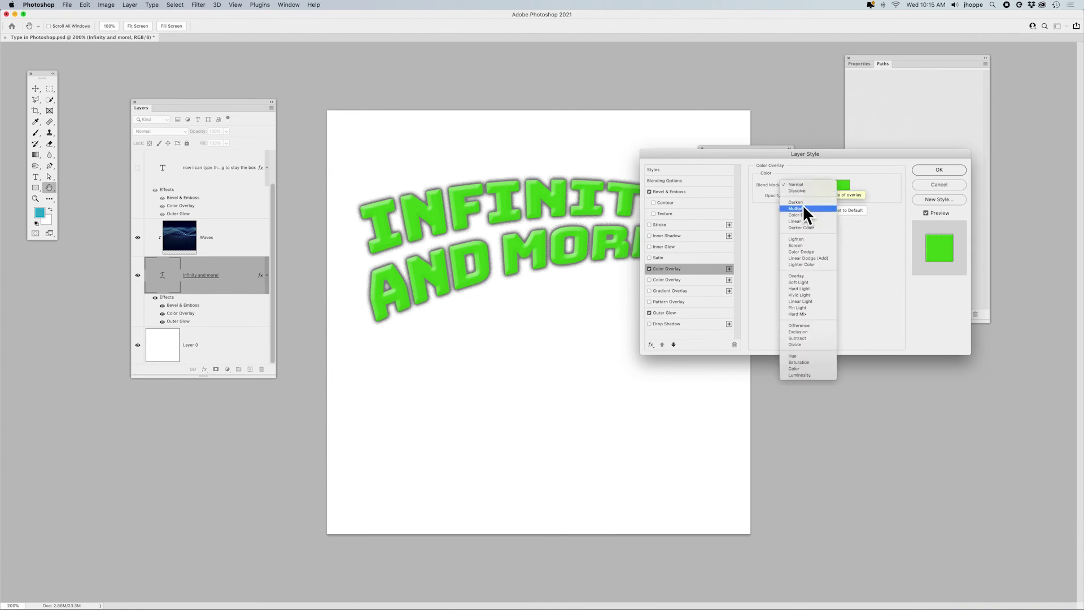
{"action": "left_click", "coordinate": [802, 208]}
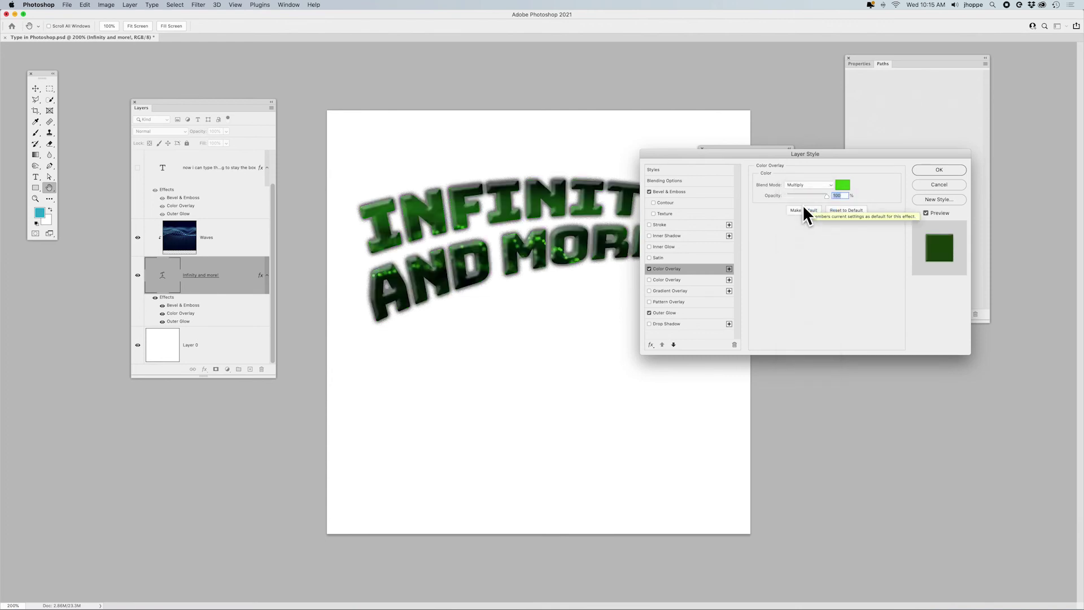
- Set the text's Color Overlay to yellow-green (cdc963) and apply the layer style
{"action": "left_click", "coordinate": [842, 186]}
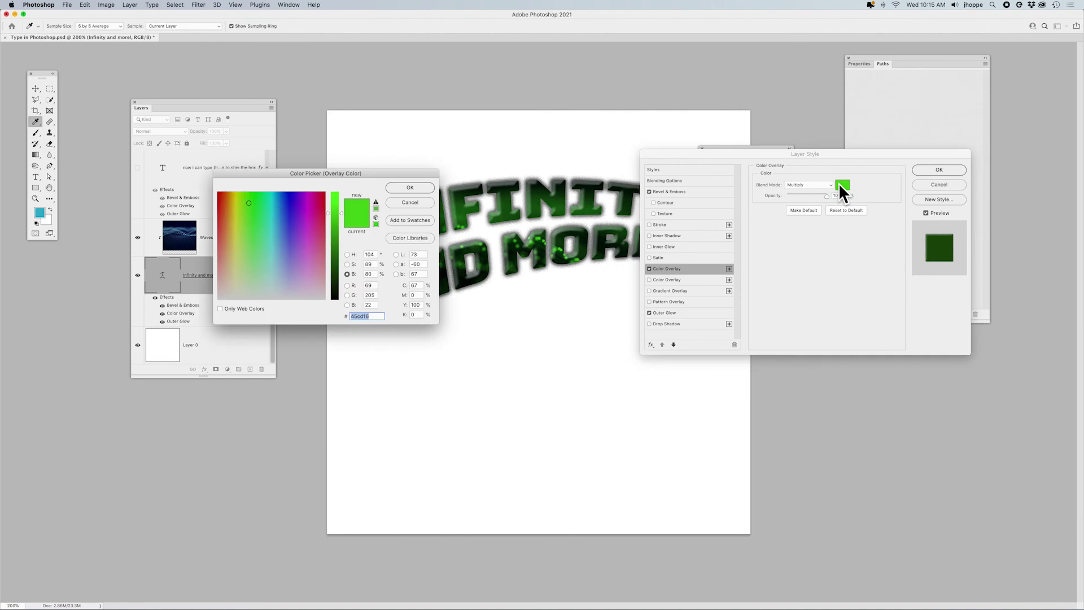
{"action": "left_click", "coordinate": [295, 229]}
{"action": "mouse_move", "coordinate": [295, 228]}
{"action": "left_mouse_down"}
{"action": "mouse_move", "coordinate": [251, 230]}
{"action": "mouse_move", "coordinate": [235, 244]}
{"action": "left_mouse_up"}
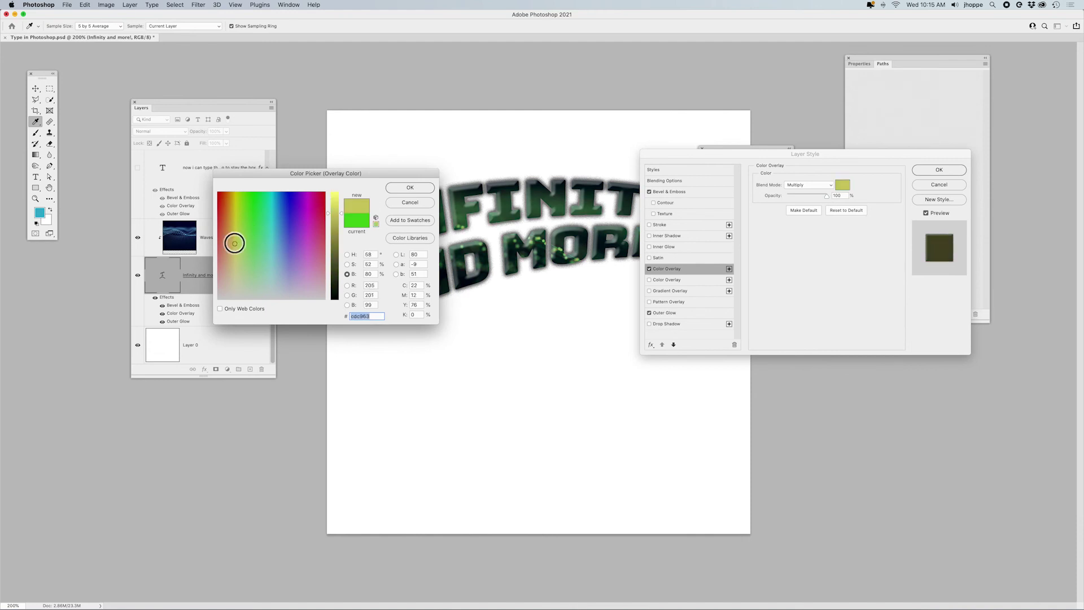
{"action": "left_click", "coordinate": [421, 188]}
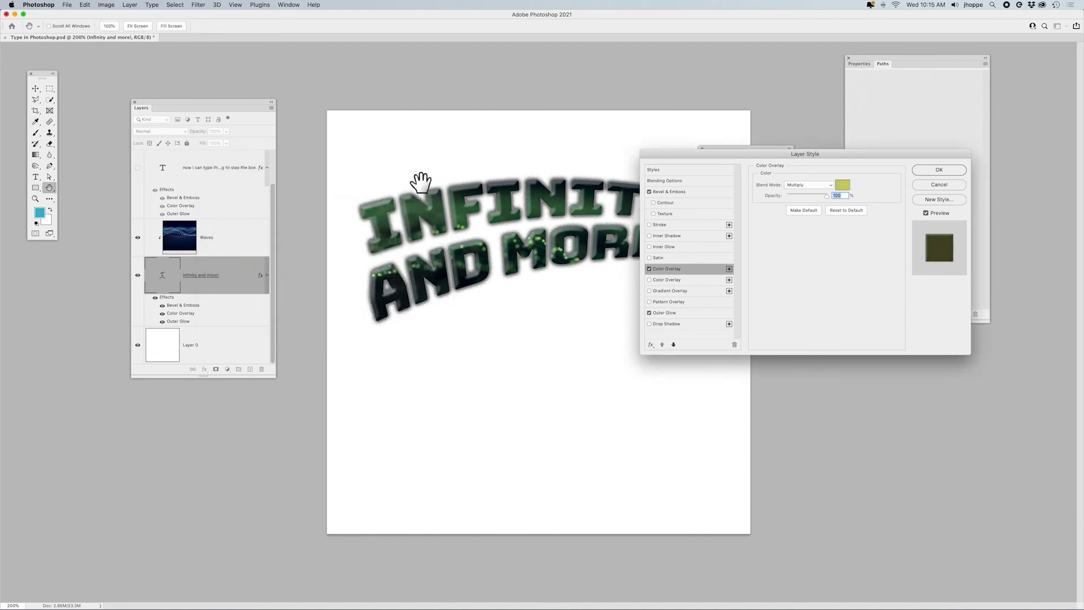
{"action": "left_click", "coordinate": [940, 171]}
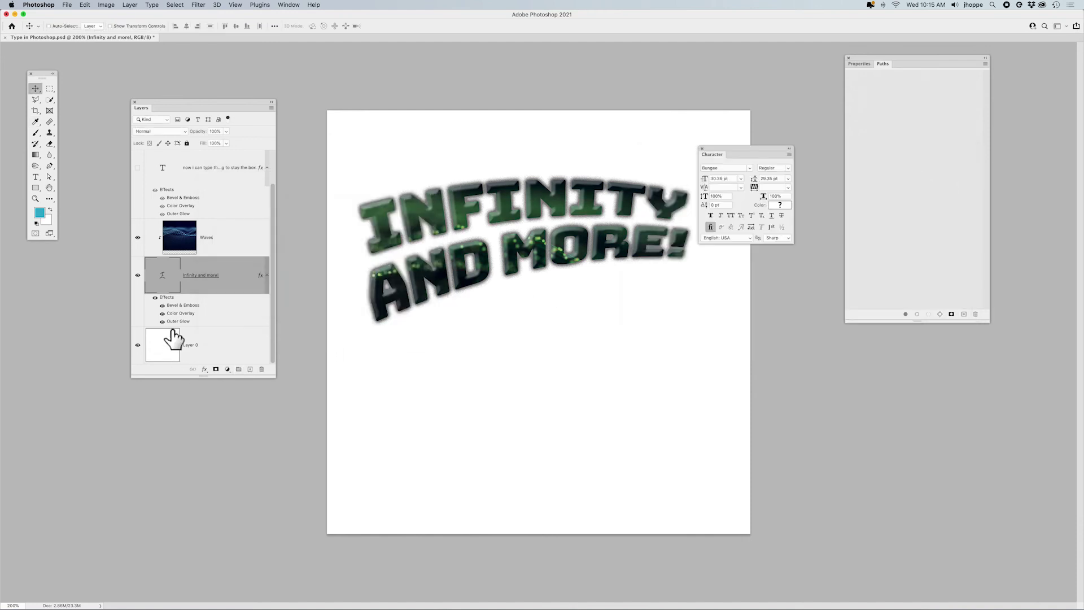
- Compare the Infinity and more text with and without its Color Overlay, and select the Waves layer
{"action": "left_click", "coordinate": [163, 313]}
{"action": "left_click", "coordinate": [162, 314]}
{"action": "left_click", "coordinate": [231, 248]}
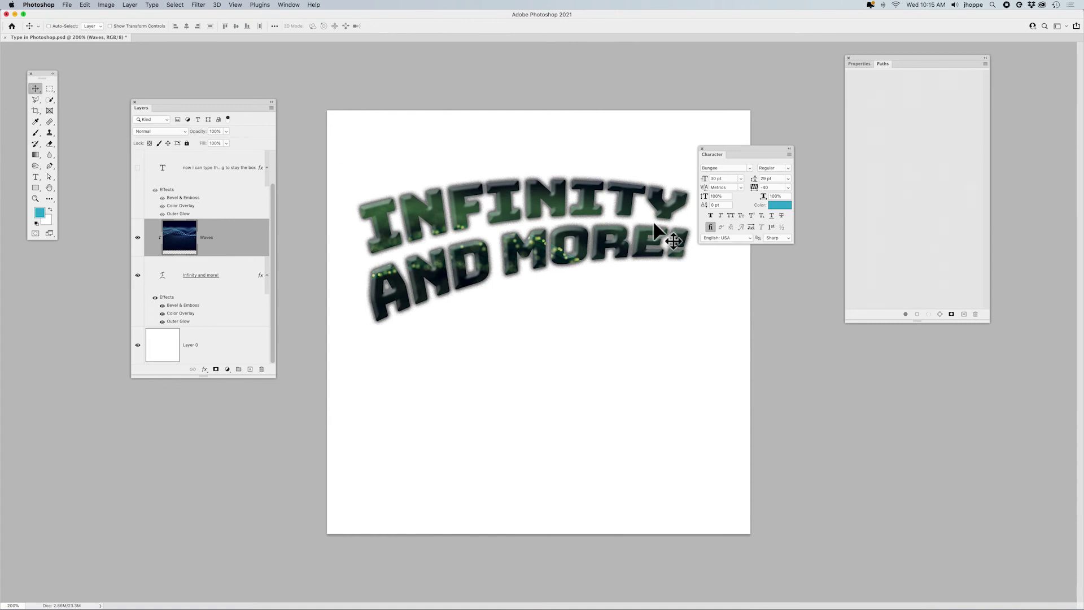
- Inspect the edges of the letters in AND up close, and fit the whole document back in view
{"action": "left_click_drag", "start_coordinate": [461, 266], "coordinate": [531, 302]}
{"action": "left_click_drag", "start_coordinate": [433, 206], "coordinate": [677, 321]}
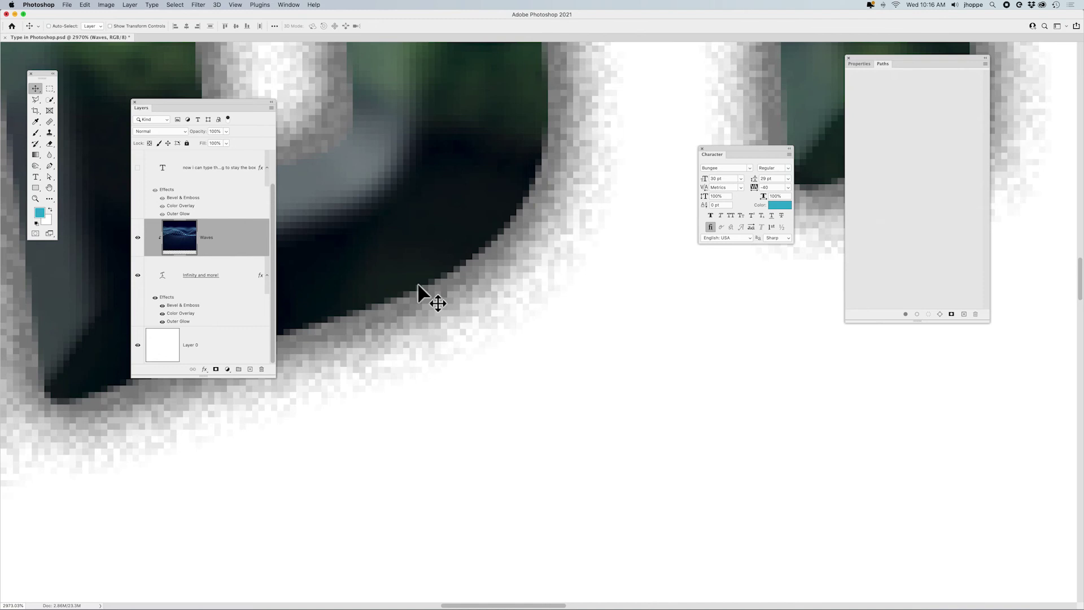
{"action": "key", "text": "super+0"}
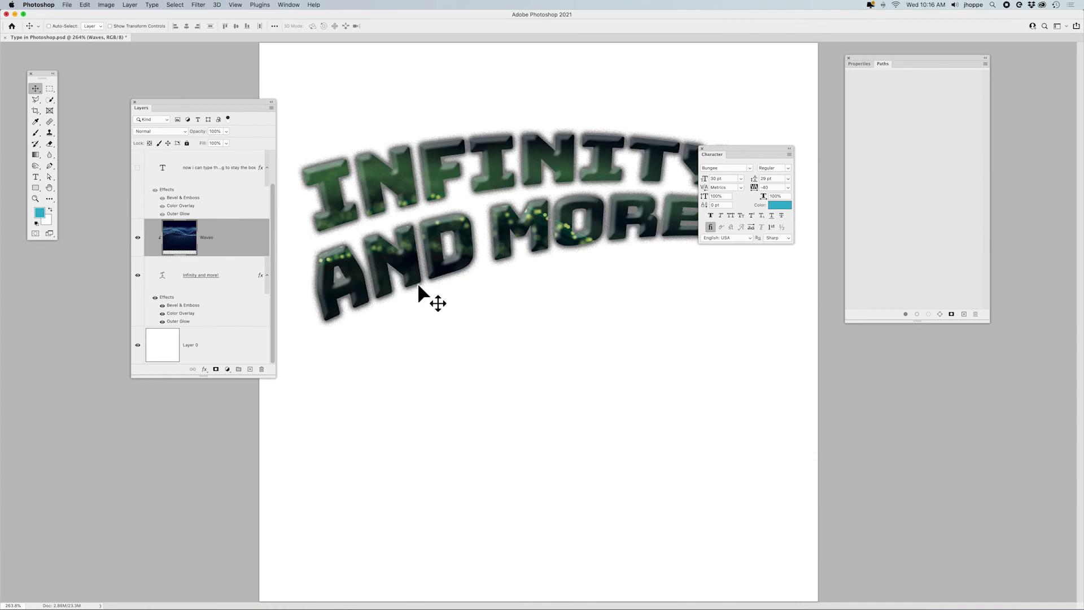
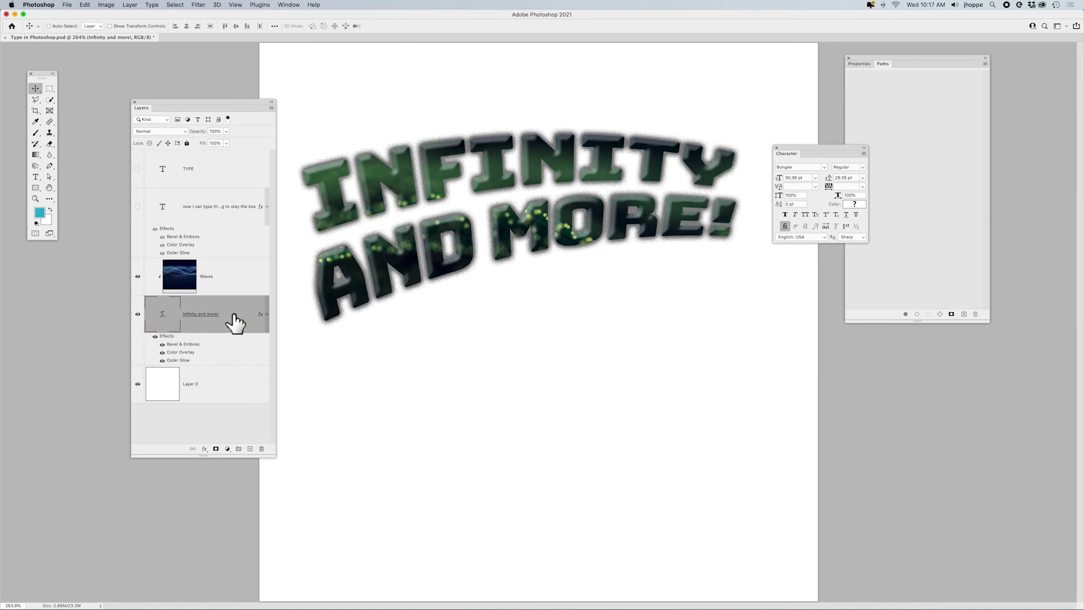
- Duplicate the Infinity and more! text layer beneath the original as a backup, and hide the copy
{"action": "left_click_drag", "start_coordinate": [234, 319], "coordinate": [238, 359]}
{"action": "scroll", "coordinate": [234, 358], "scroll_direction": "down", "scroll_amount": 3}
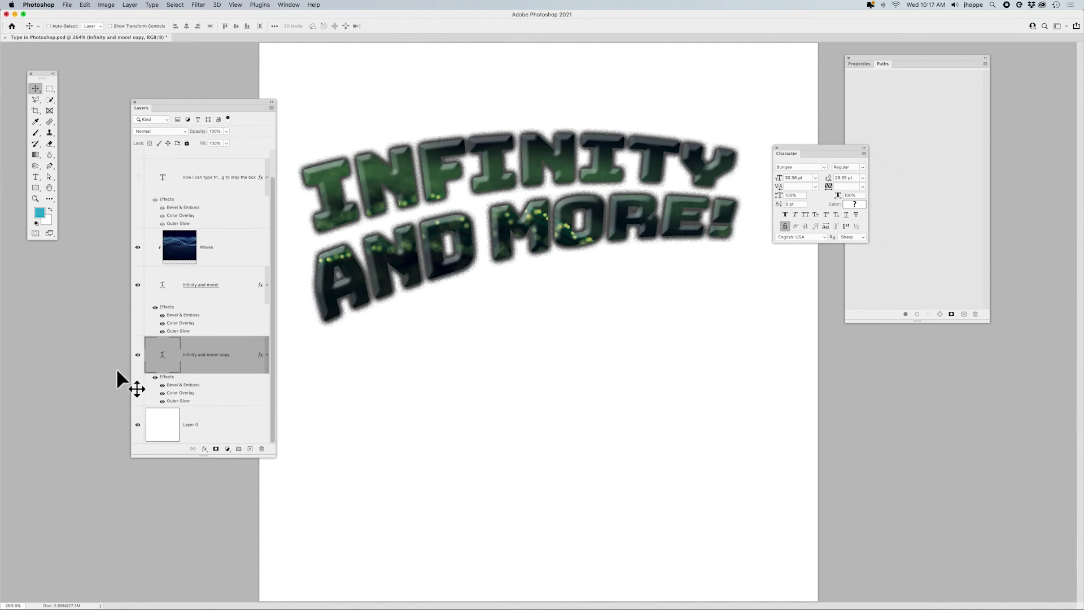
{"action": "left_click", "coordinate": [138, 356]}
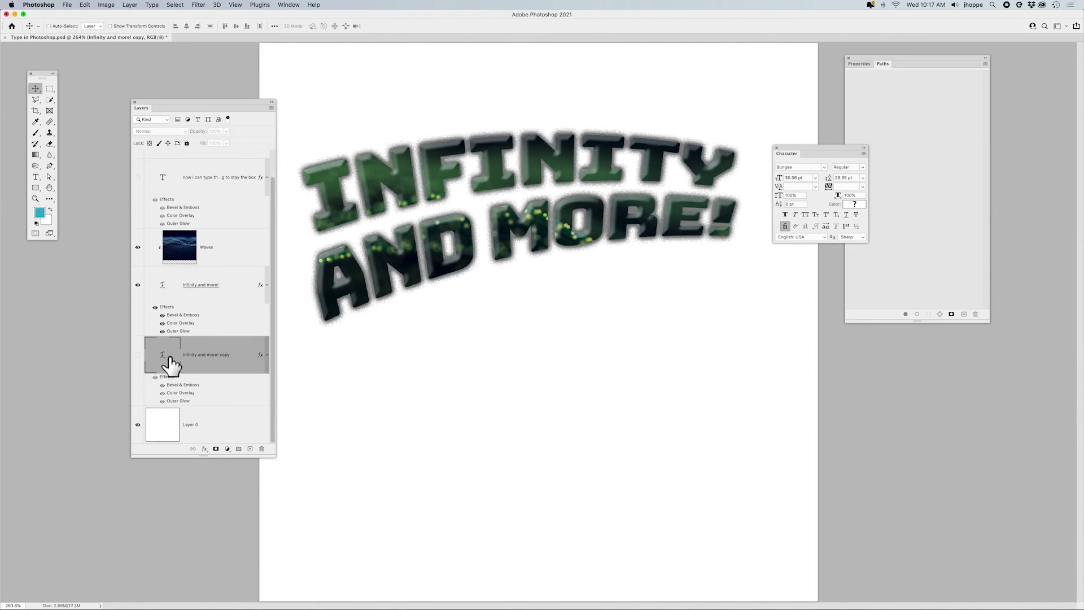
- Convert the original Infinity and more! type layer to a shape
{"action": "left_click", "coordinate": [162, 294]}
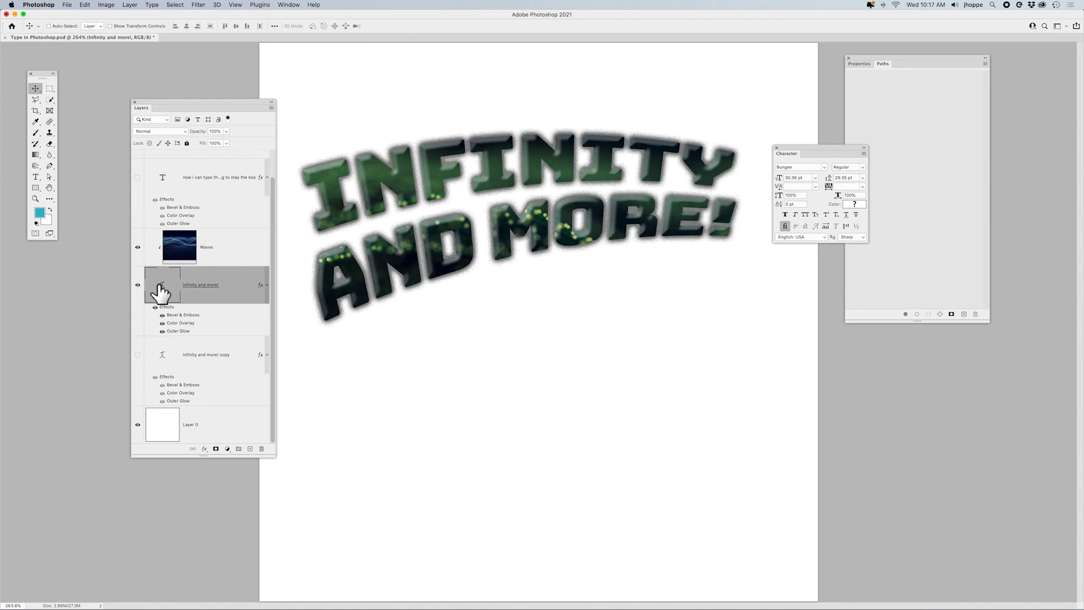
{"action": "right_click", "coordinate": [159, 284]}
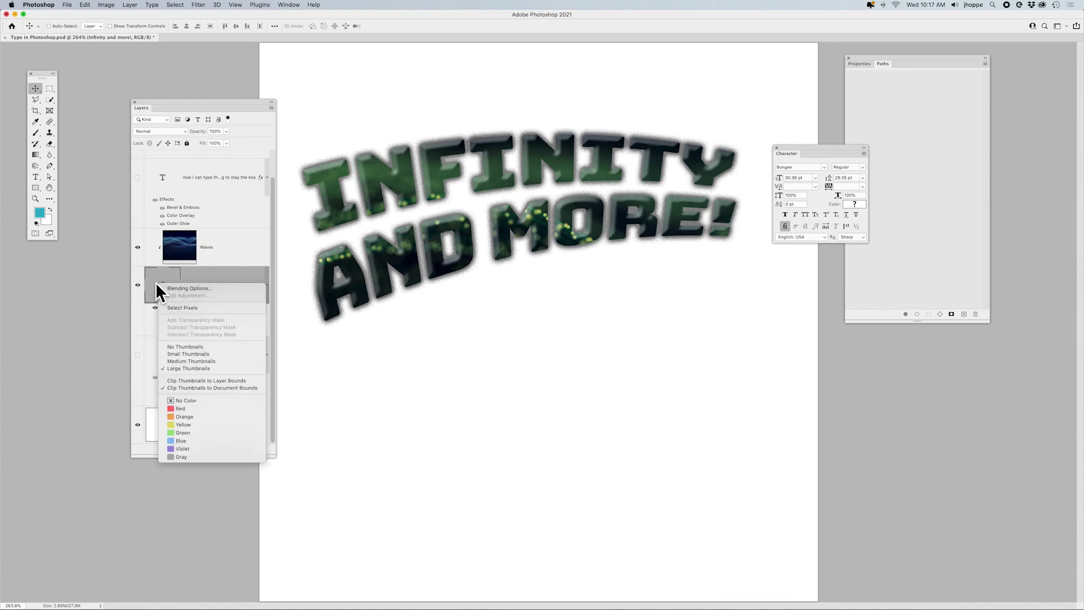
{"action": "left_click", "coordinate": [155, 282]}
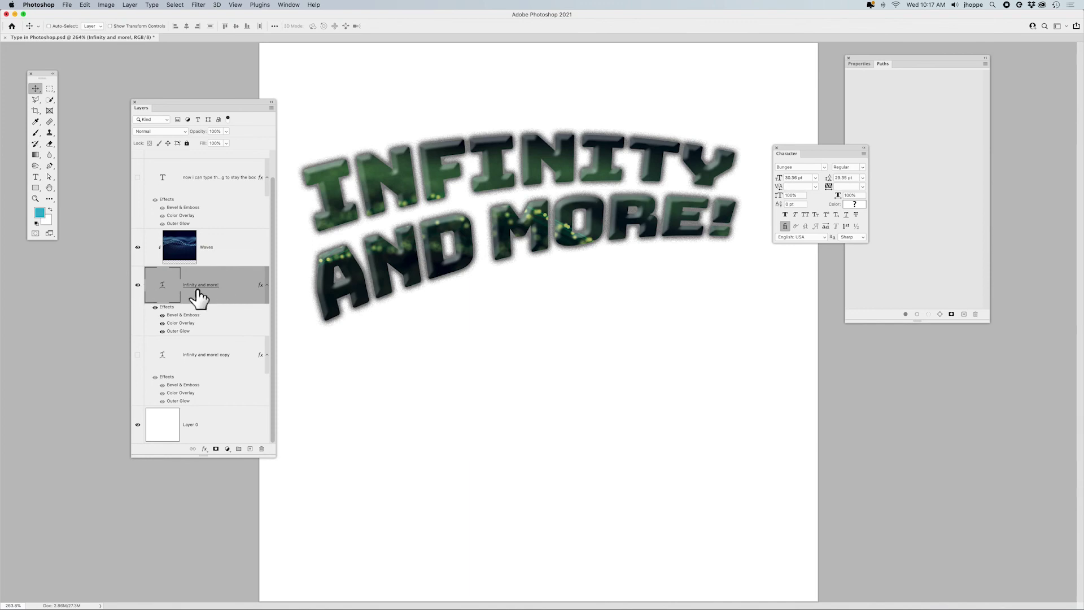
{"action": "right_click", "coordinate": [233, 285]}
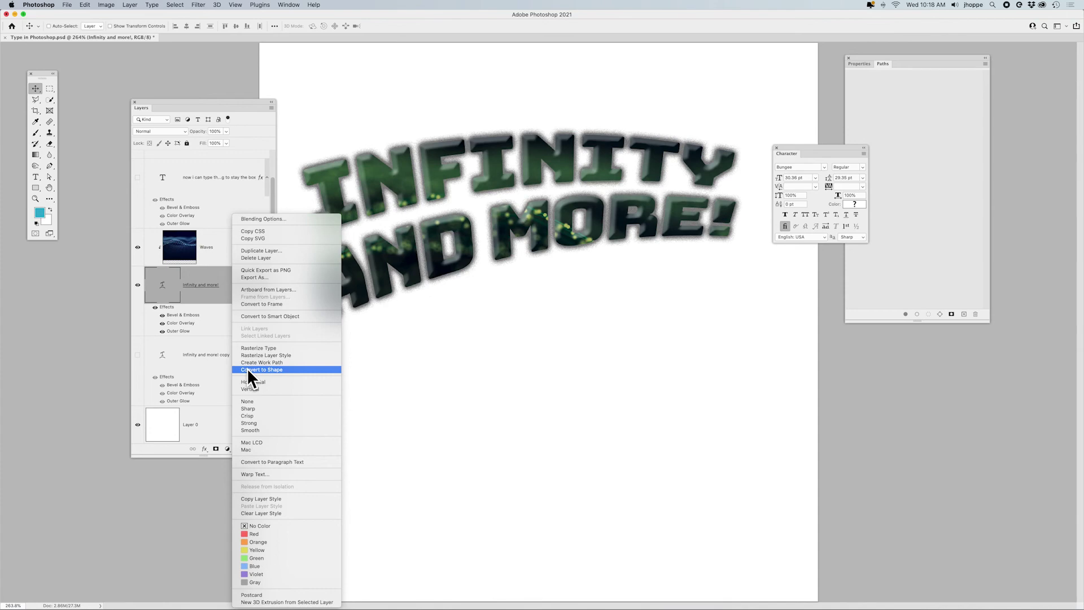
{"action": "left_click", "coordinate": [262, 367]}
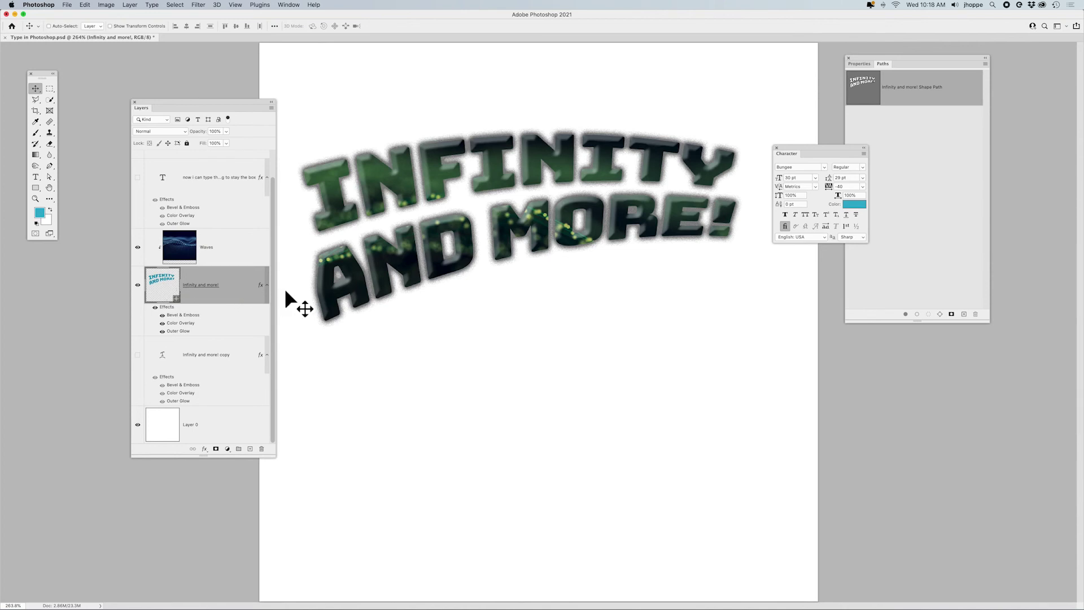
- With the Direct Selection tool, pull out the path points at the bottom of the right leg of the N in AND
{"action": "key", "text": "a"}
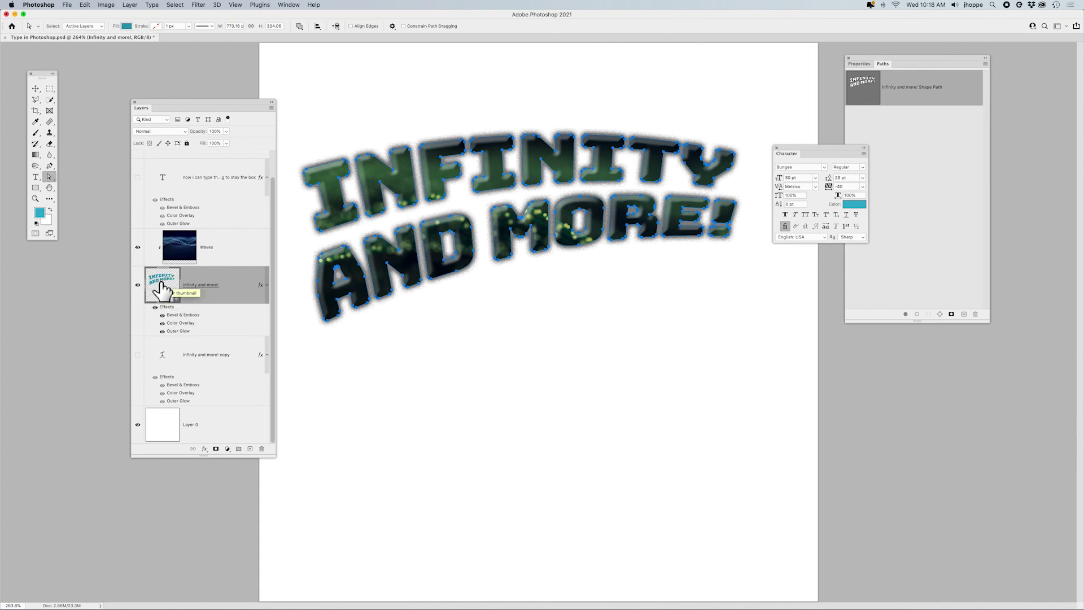
{"action": "left_click", "coordinate": [433, 361]}
{"action": "left_click_drag", "start_coordinate": [373, 278], "coordinate": [434, 330]}
{"action": "left_click_drag", "start_coordinate": [387, 273], "coordinate": [628, 425]}
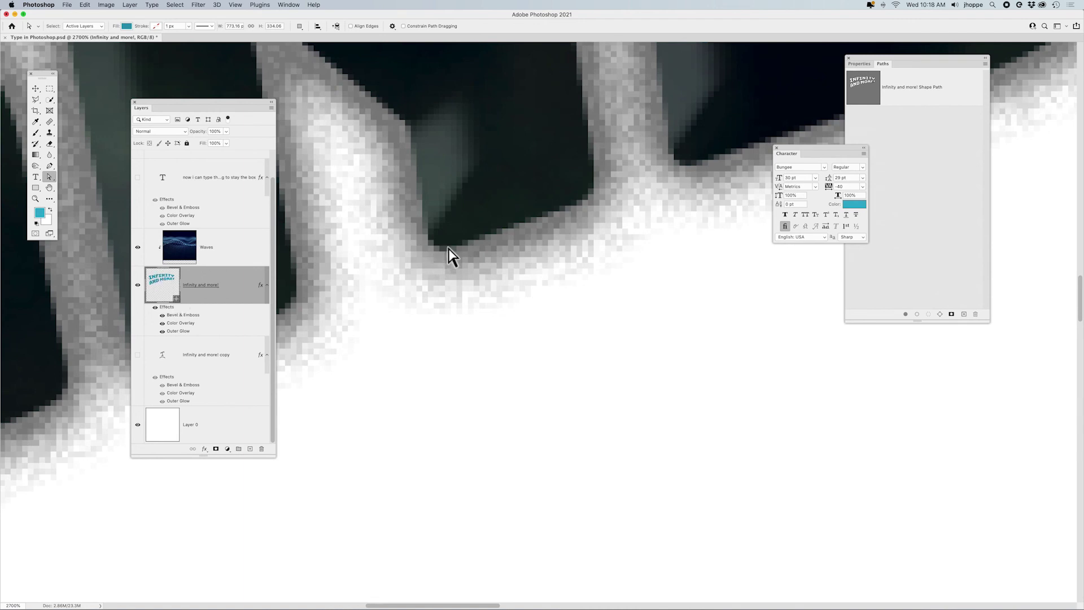
{"action": "left_click_drag", "start_coordinate": [583, 237], "coordinate": [687, 224]}
{"action": "left_click", "coordinate": [508, 228]}
{"action": "left_click_drag", "start_coordinate": [496, 240], "coordinate": [488, 283]}
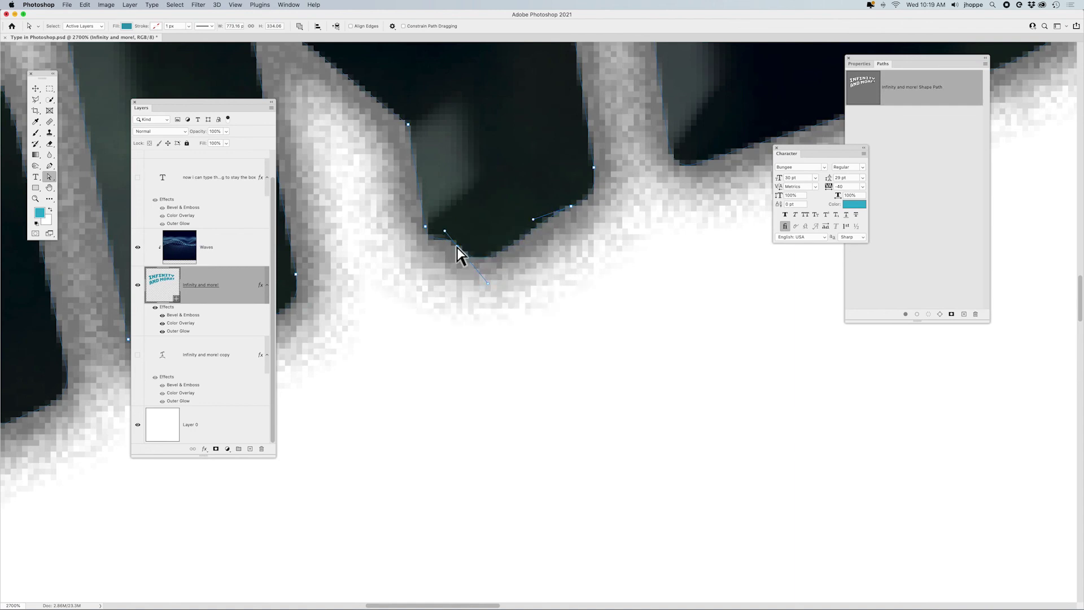
{"action": "left_click_drag", "start_coordinate": [572, 208], "coordinate": [653, 279]}
- Adjust the curve handles and corner point so the N's right leg extends downward into a rounded end
{"action": "key", "text": "super+minus"}
{"action": "key", "text": "super+minus"}
{"action": "key", "text": "super+minus"}
{"action": "key", "text": "super+minus"}
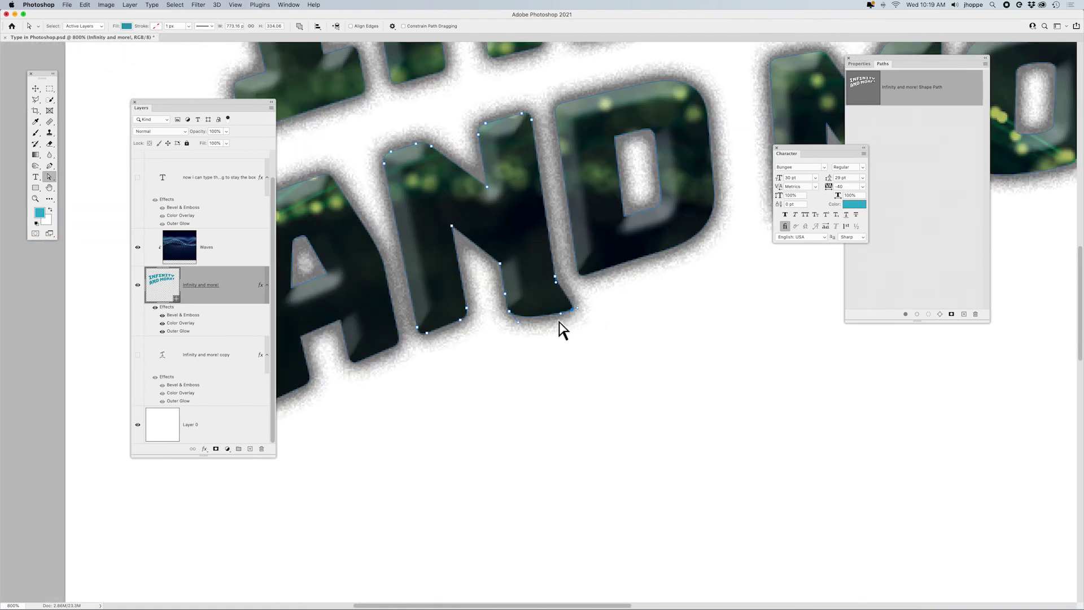
{"action": "left_click_drag", "start_coordinate": [518, 322], "coordinate": [520, 372]}
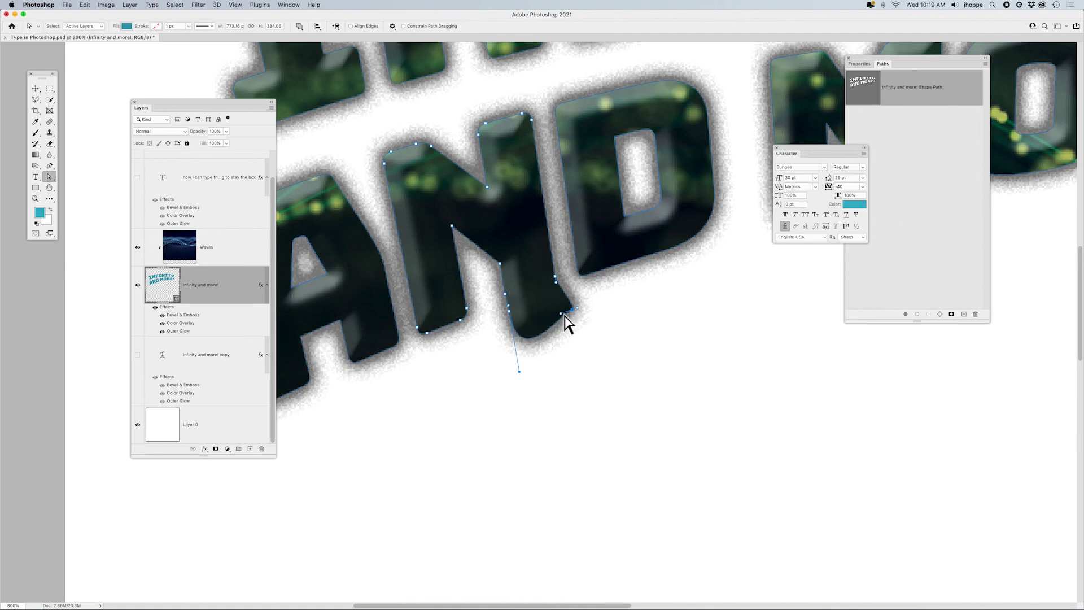
{"action": "left_click_drag", "start_coordinate": [569, 342], "coordinate": [576, 345]}
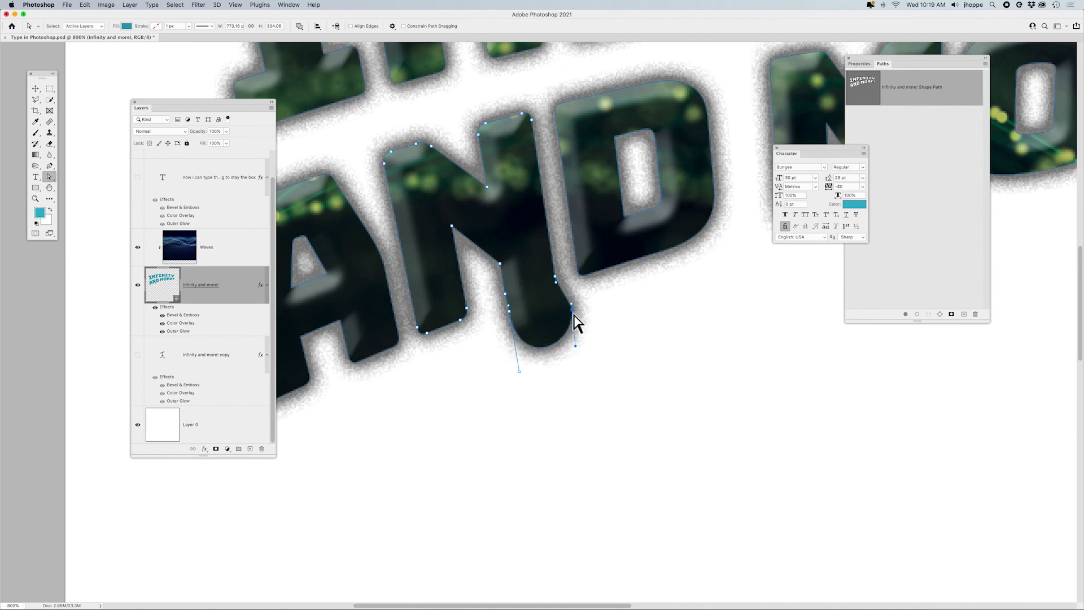
{"action": "left_click_drag", "start_coordinate": [573, 308], "coordinate": [564, 315]}
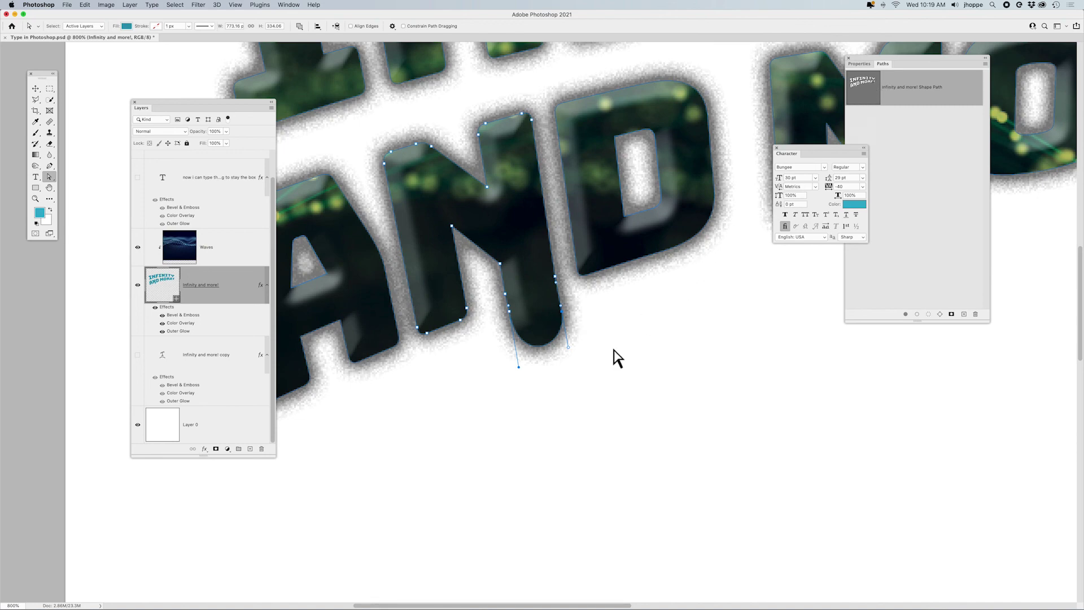
{"action": "left_click", "coordinate": [519, 367]}
{"action": "left_click", "coordinate": [641, 345]}
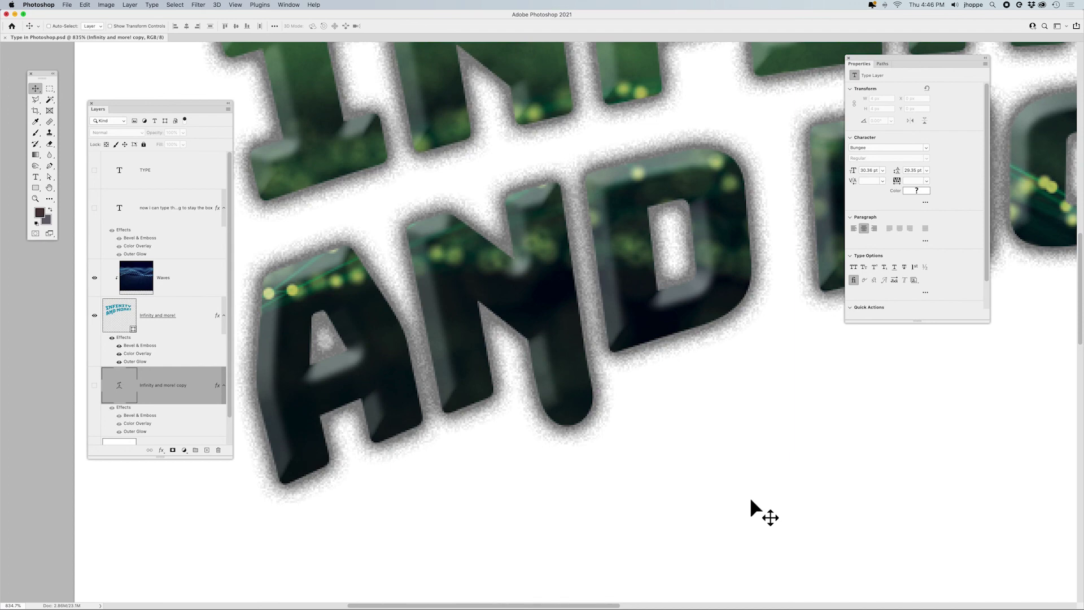
- Select the Infinity and more! shape layer, check the Save As formats, and switch to saving a copy of the document
{"action": "left_click", "coordinate": [121, 325]}
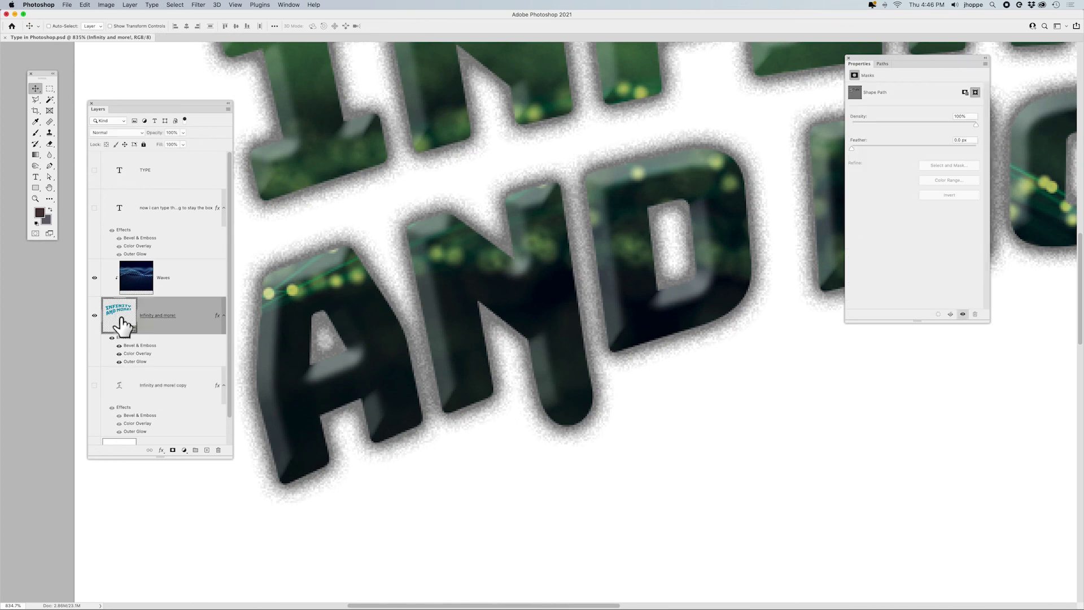
{"action": "left_click", "coordinate": [68, 6]}
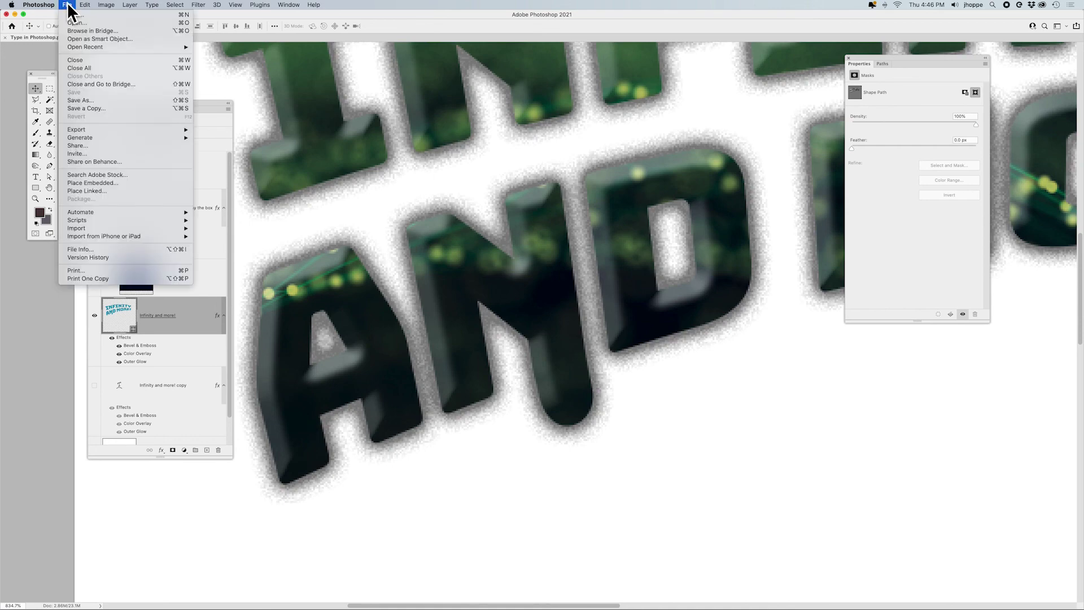
{"action": "left_click", "coordinate": [92, 99]}
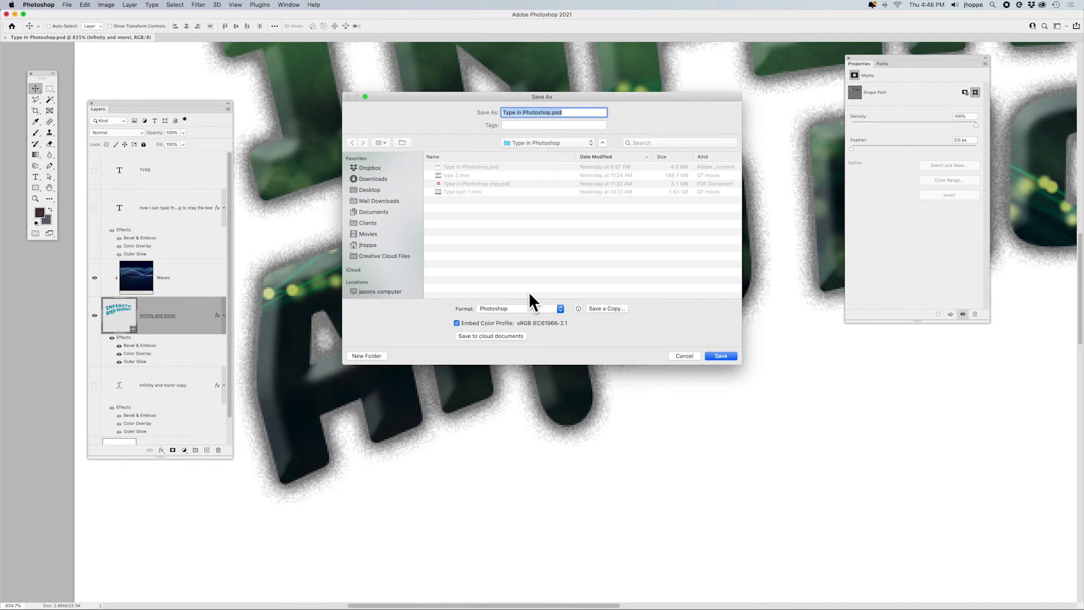
{"action": "left_click", "coordinate": [518, 306]}
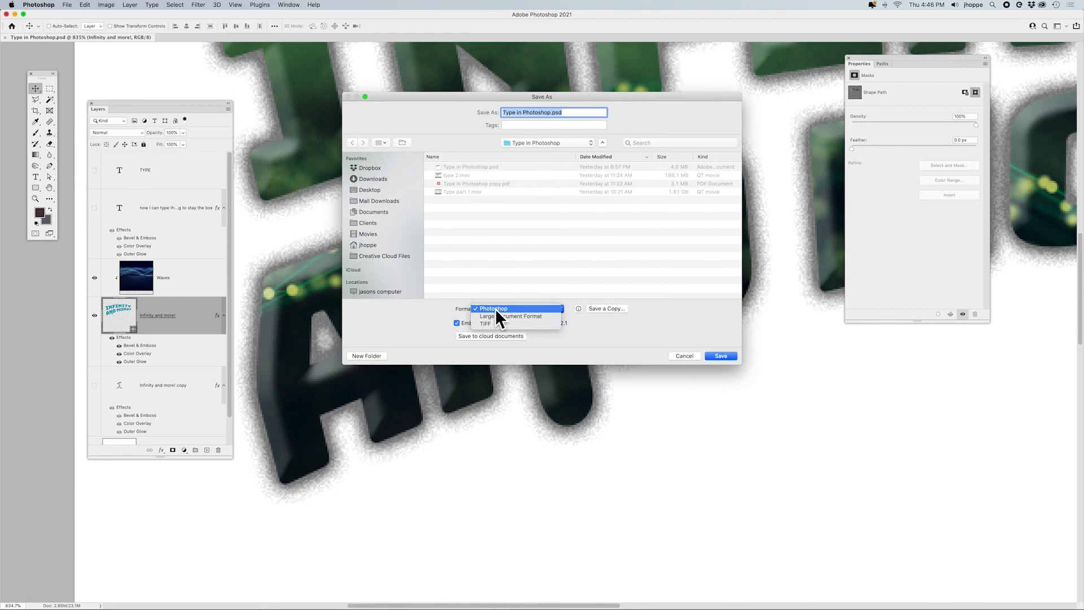
{"action": "left_click", "coordinate": [609, 307]}
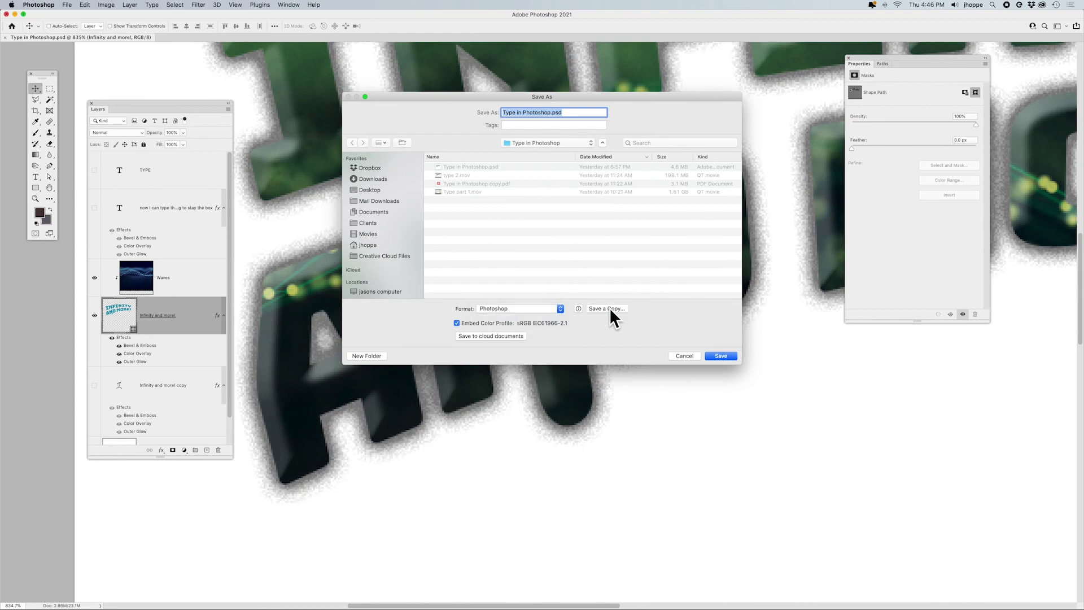
{"action": "left_click", "coordinate": [610, 309]}
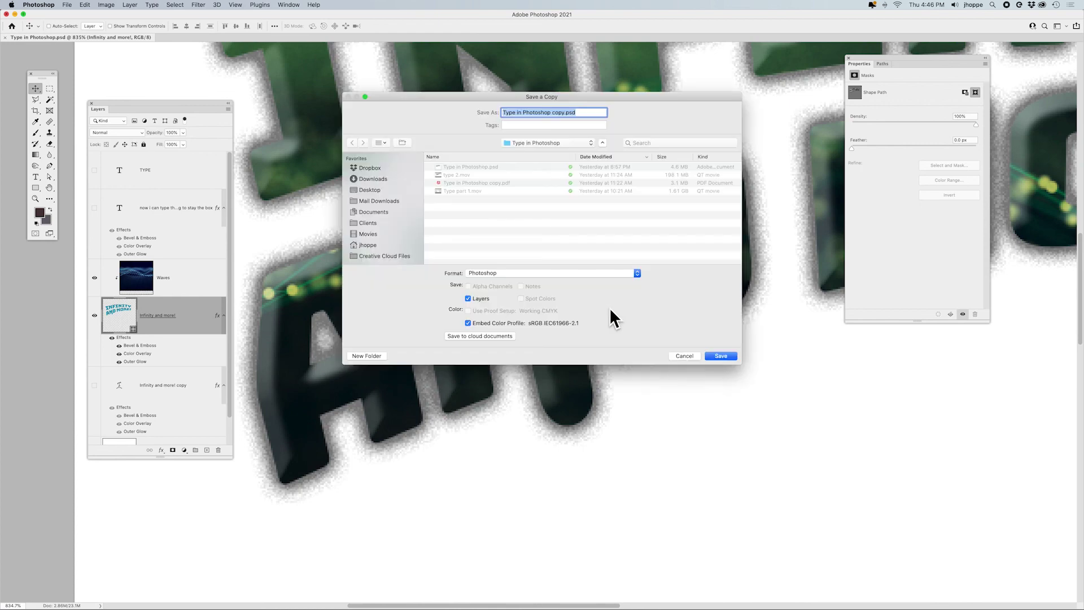
- Save the copy as a Photoshop PDF named Type in Photoshop copy.pdf, with layers and the High Quality Print preset
{"action": "left_click", "coordinate": [544, 272]}
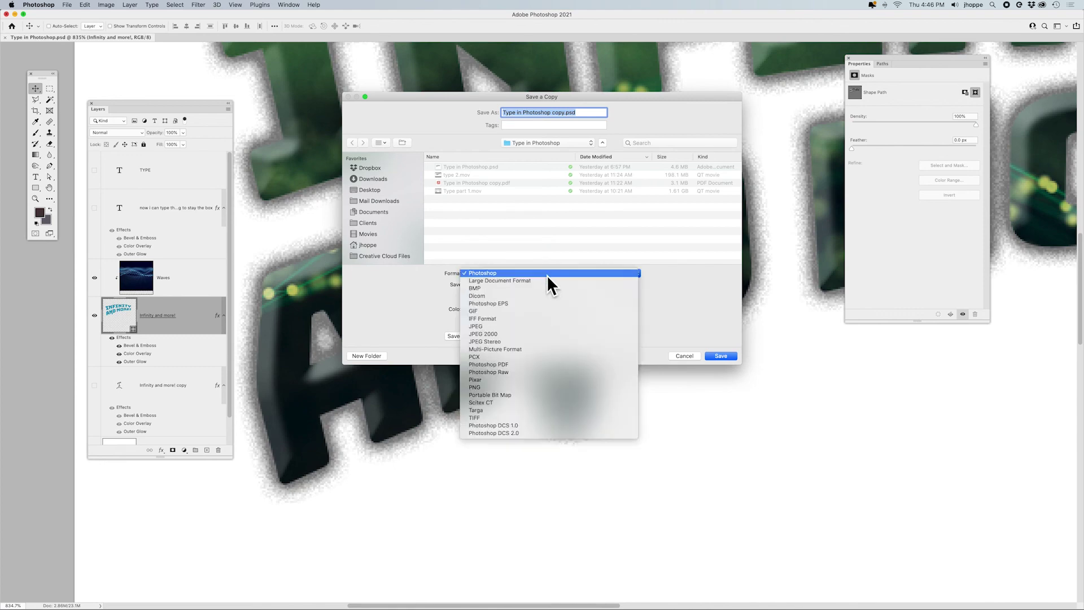
{"action": "left_click", "coordinate": [500, 365]}
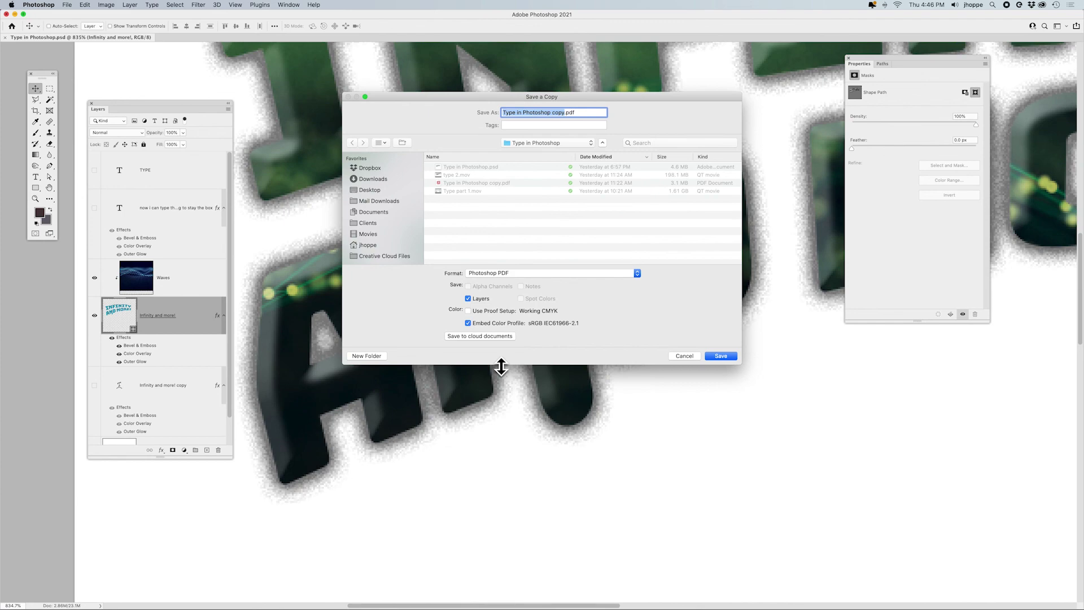
{"action": "left_click", "coordinate": [717, 355]}
{"action": "left_click", "coordinate": [616, 150]}
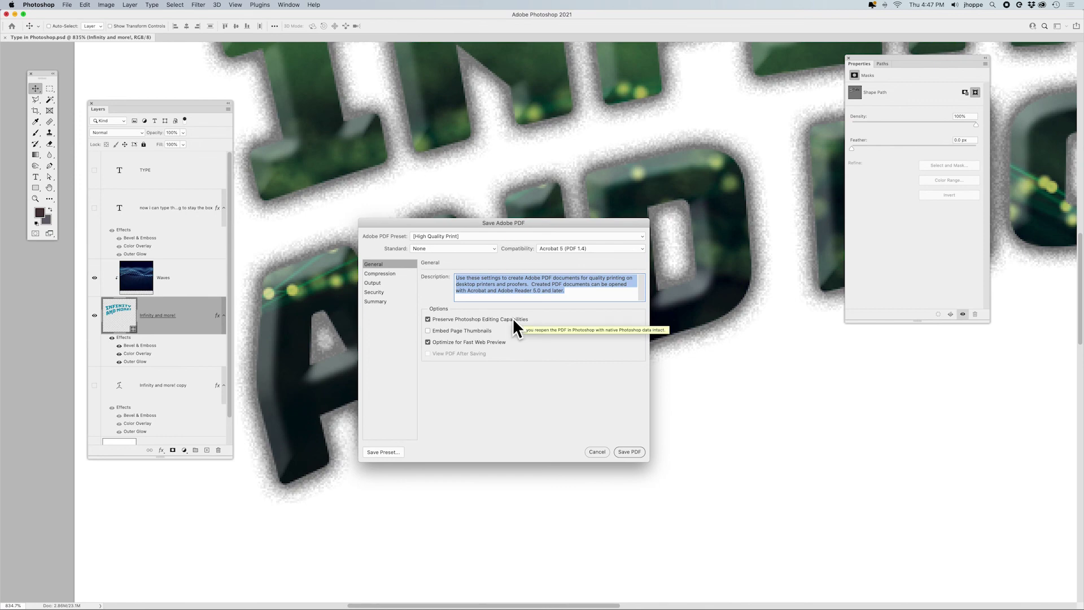
{"action": "left_click", "coordinate": [628, 451]}
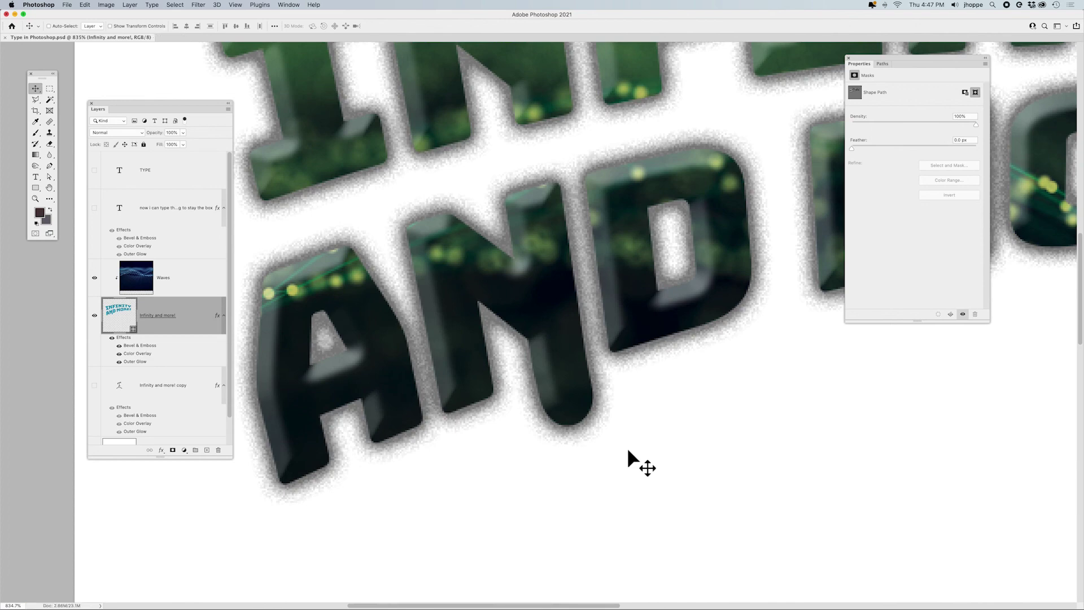
- Switch to Acrobat Pro DC
{"action": "key", "text": "super"}
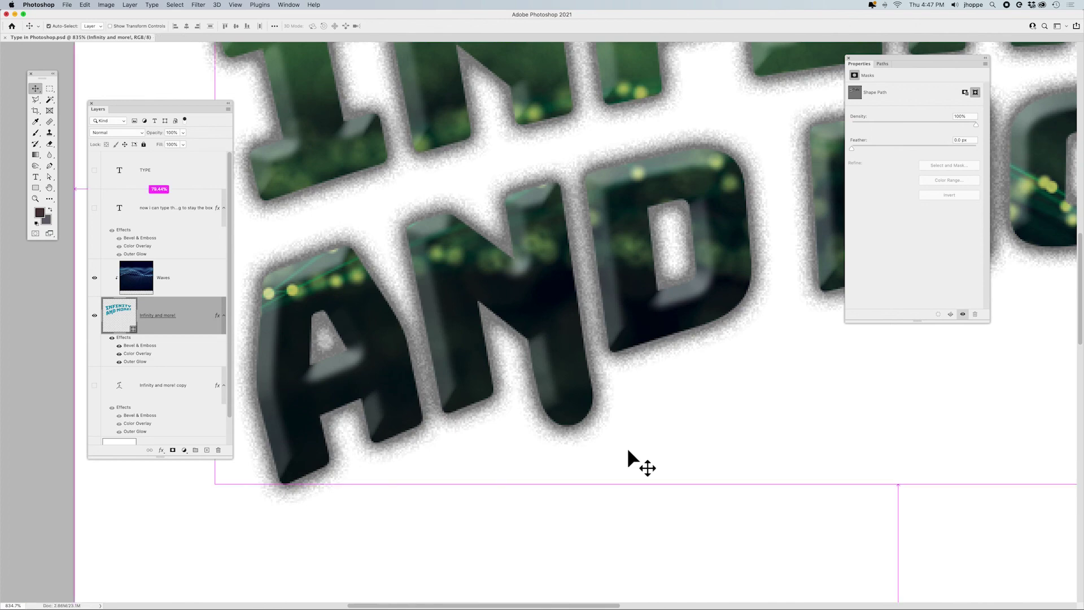
{"action": "key", "text": "super+Tab"}
{"action": "key", "text": "super+Tab"}
{"action": "key", "text": "super+Tab"}
{"action": "key", "text": "super+Tab"}
{"action": "key", "text": "super+Tab"}
{"action": "key", "text": "super+Tab"}
{"action": "key", "text": "super+Tab"}
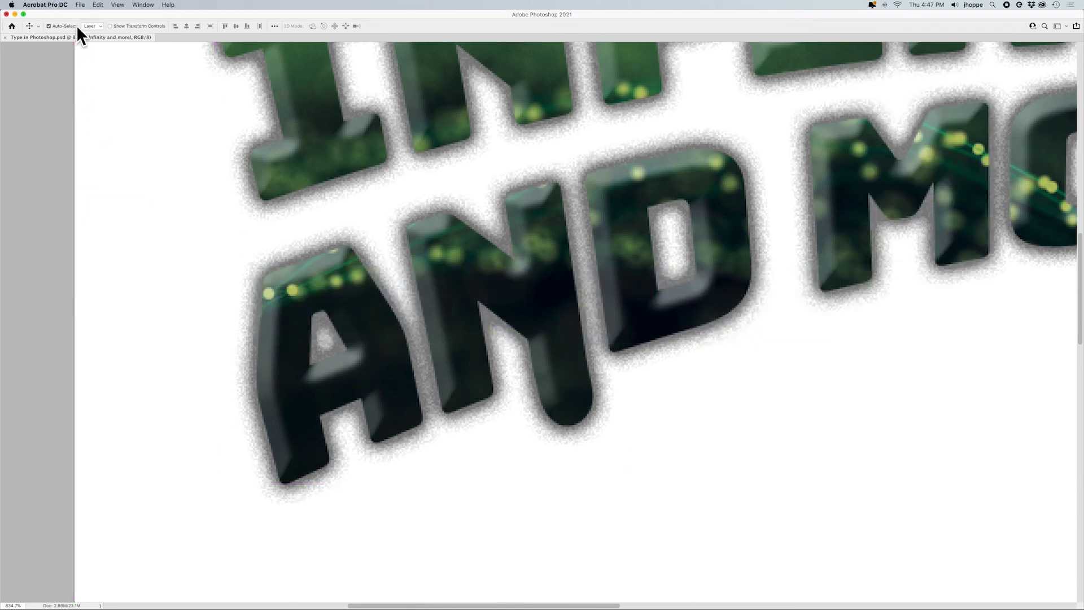
- Open Type in Photoshop copy.pdf from the Dropbox folder and examine the Infinity and more text enlarged
{"action": "left_click", "coordinate": [79, 4]}
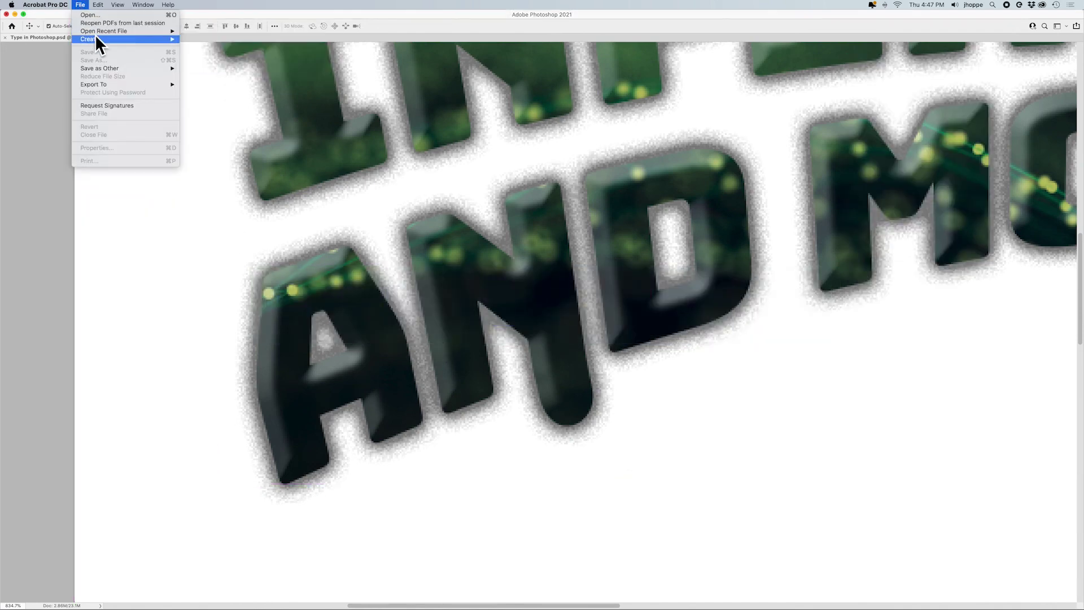
{"action": "left_click", "coordinate": [93, 23]}
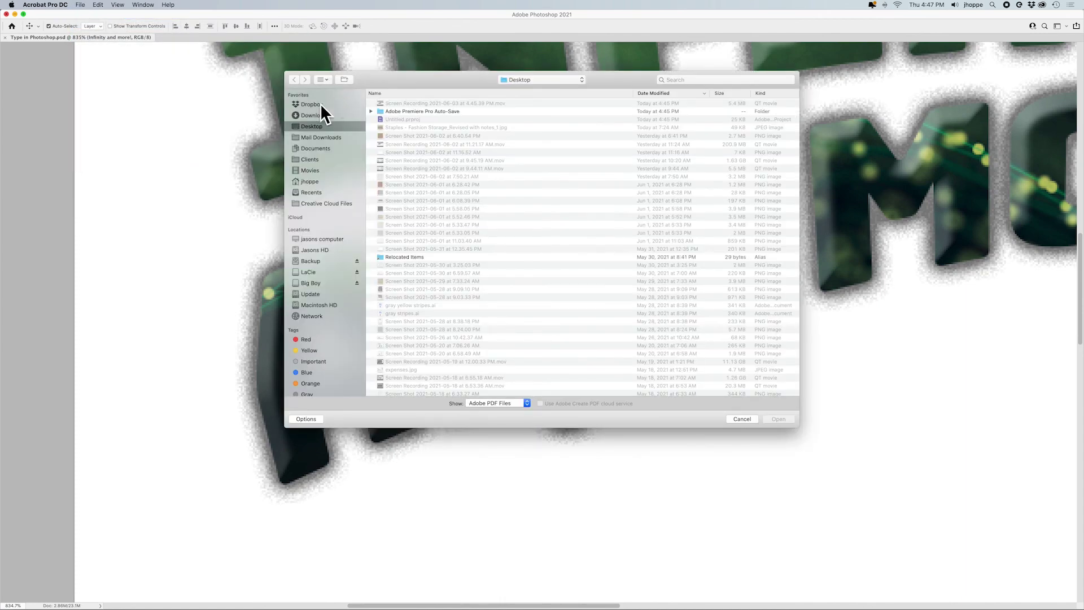
{"action": "left_click", "coordinate": [321, 105]}
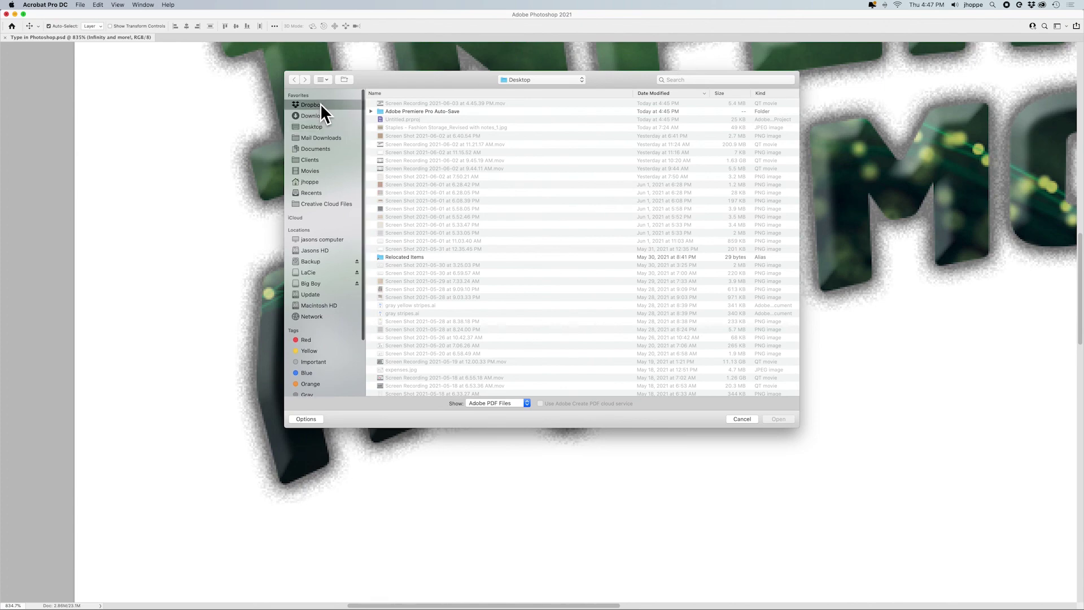
{"action": "double_click", "coordinate": [406, 103]}
{"action": "double_click", "coordinate": [415, 103]}
{"action": "left_click", "coordinate": [427, 103]}
{"action": "double_click", "coordinate": [427, 102]}
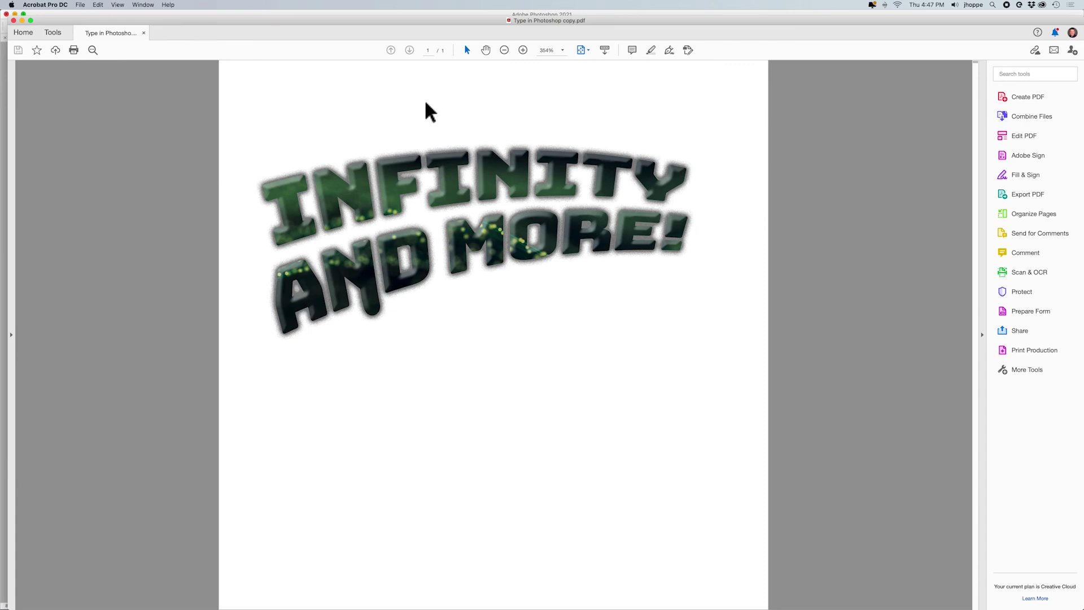
{"action": "left_click", "coordinate": [524, 50]}
{"action": "left_click", "coordinate": [524, 50]}
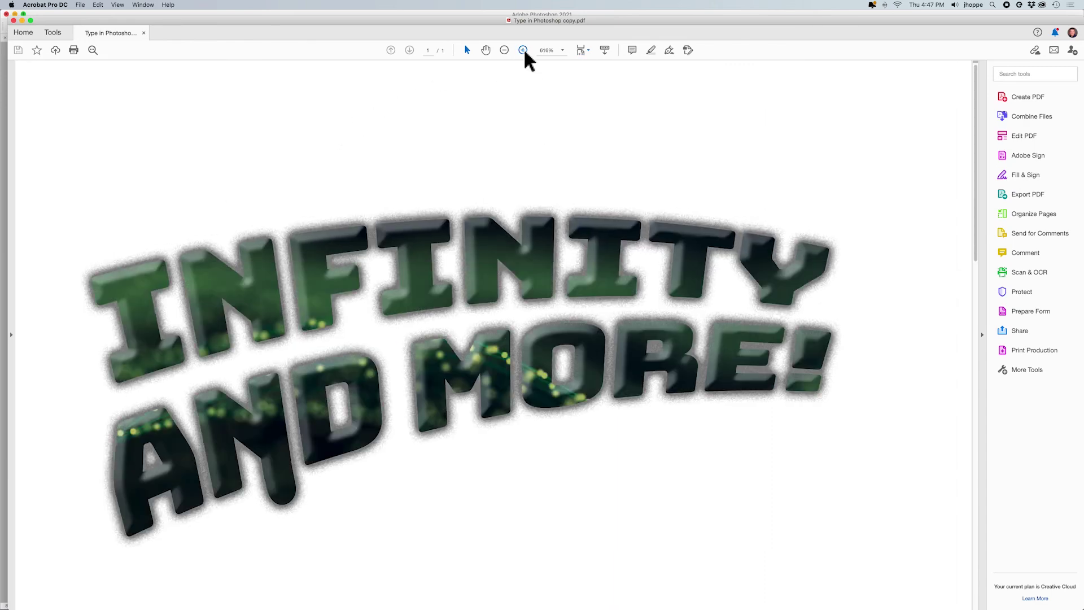
- Inspect the edge sharpness of the first INFINITY letters and their soft shadow at 1600% magnification, and return to an 800% view
{"action": "left_click", "coordinate": [524, 50]}
{"action": "left_click", "coordinate": [524, 50]}
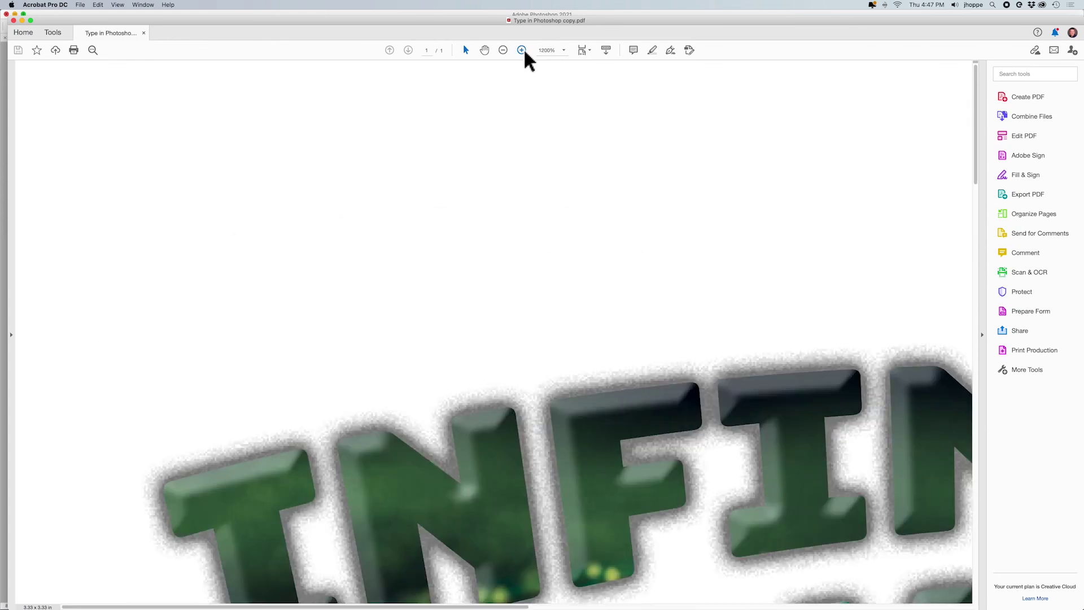
{"action": "key", "text": "super+equal"}
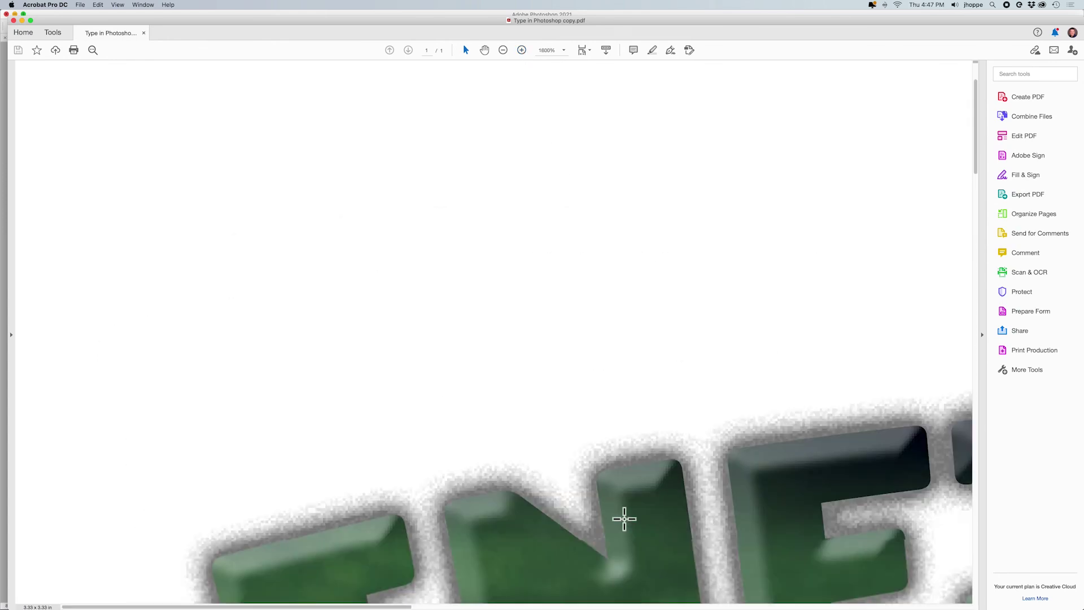
{"action": "scroll", "coordinate": [624, 519], "scroll_direction": "down", "scroll_amount": 5}
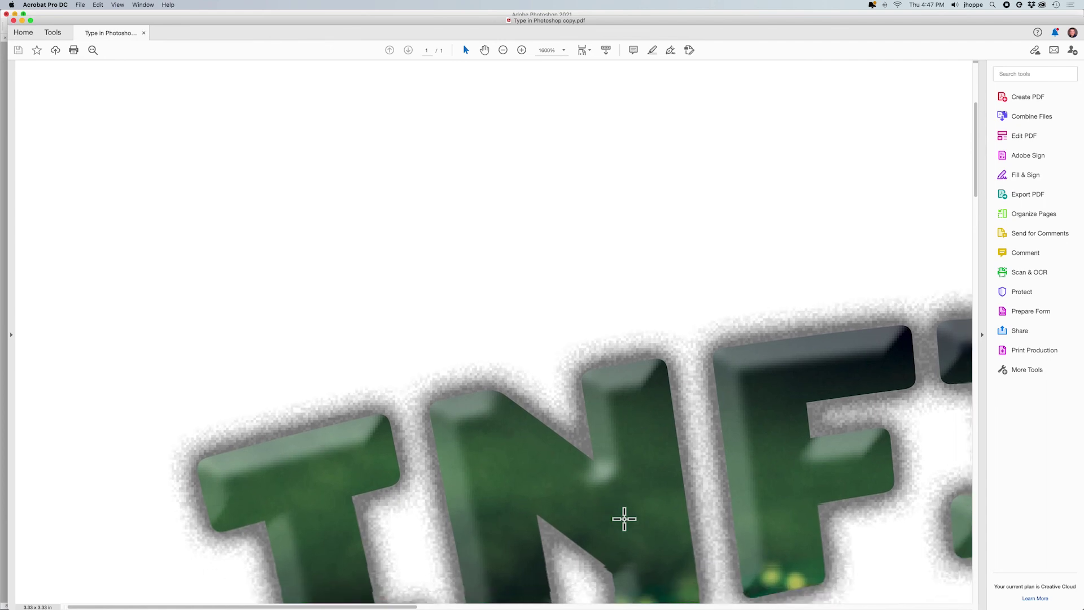
{"action": "scroll", "coordinate": [624, 518], "scroll_direction": "down", "scroll_amount": 5}
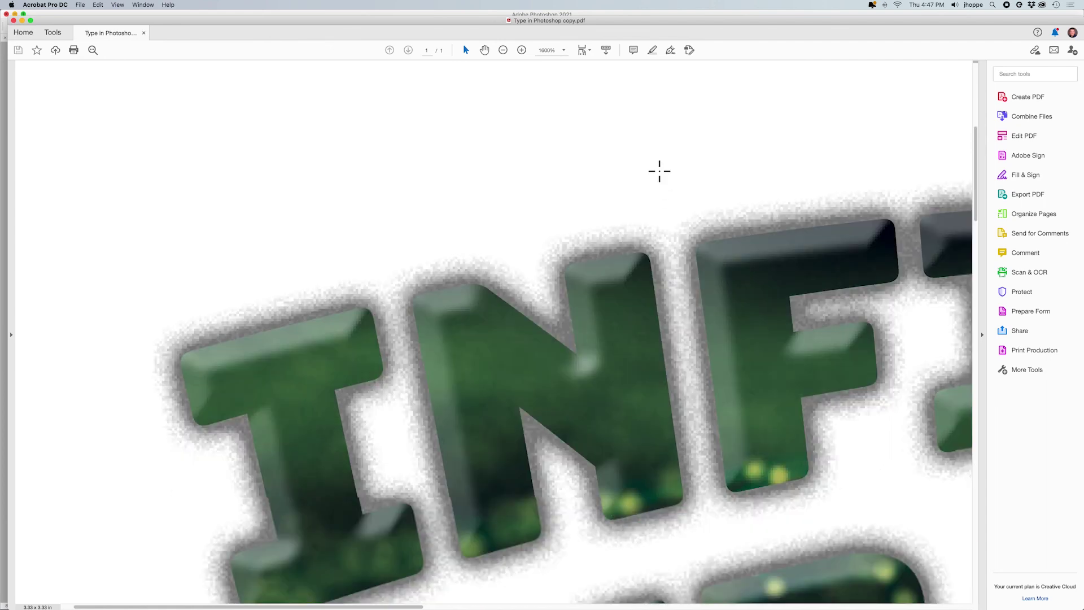
{"action": "scroll", "coordinate": [660, 275], "scroll_direction": "down", "scroll_amount": 3}
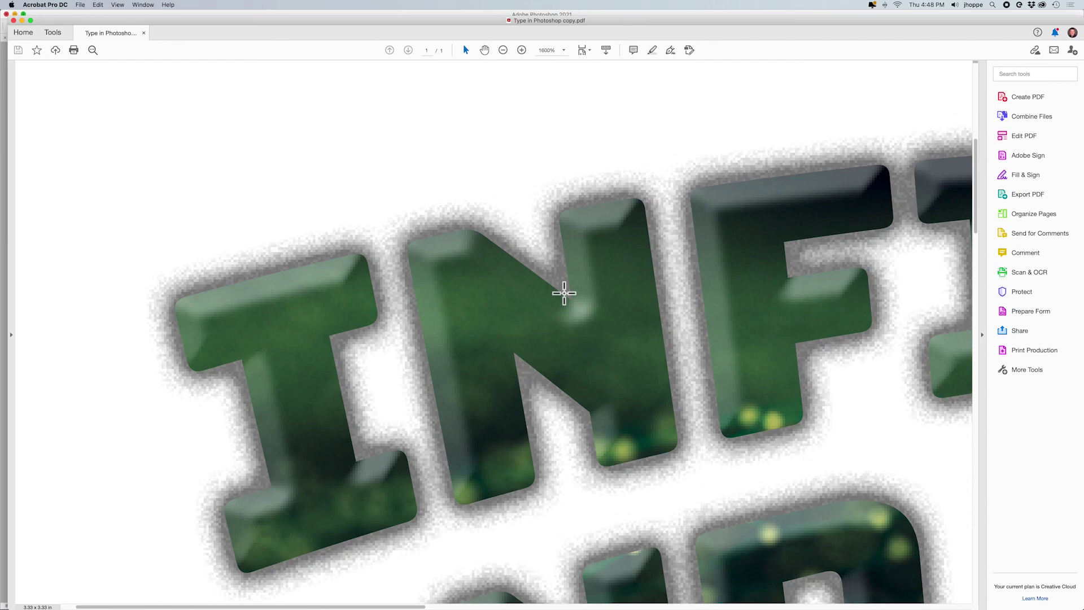
{"action": "scroll", "coordinate": [700, 259], "scroll_direction": "right", "scroll_amount": 1}
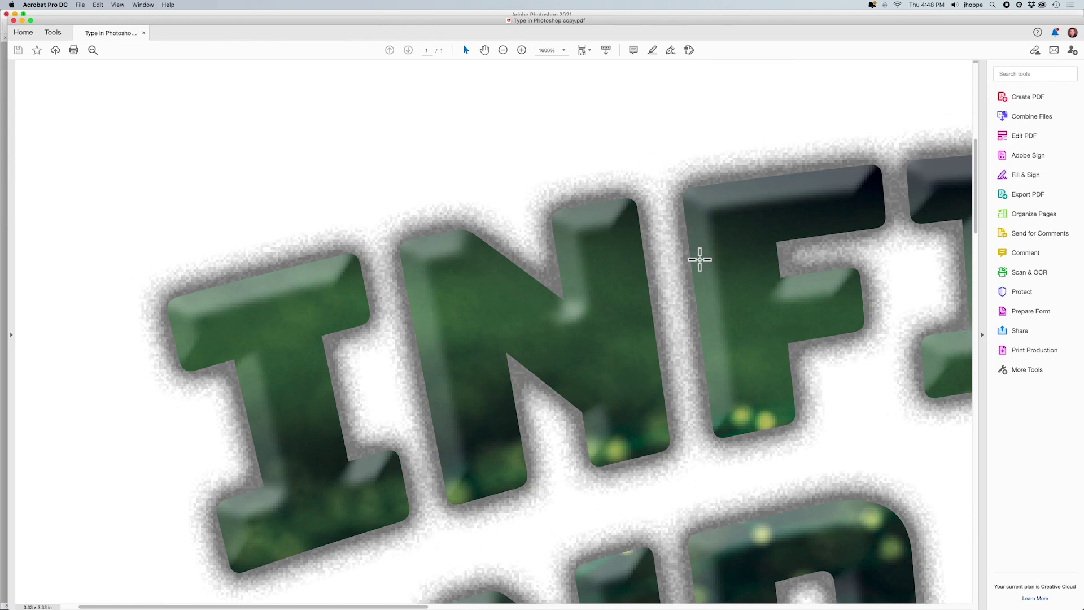
{"action": "key", "text": "super+minus"}
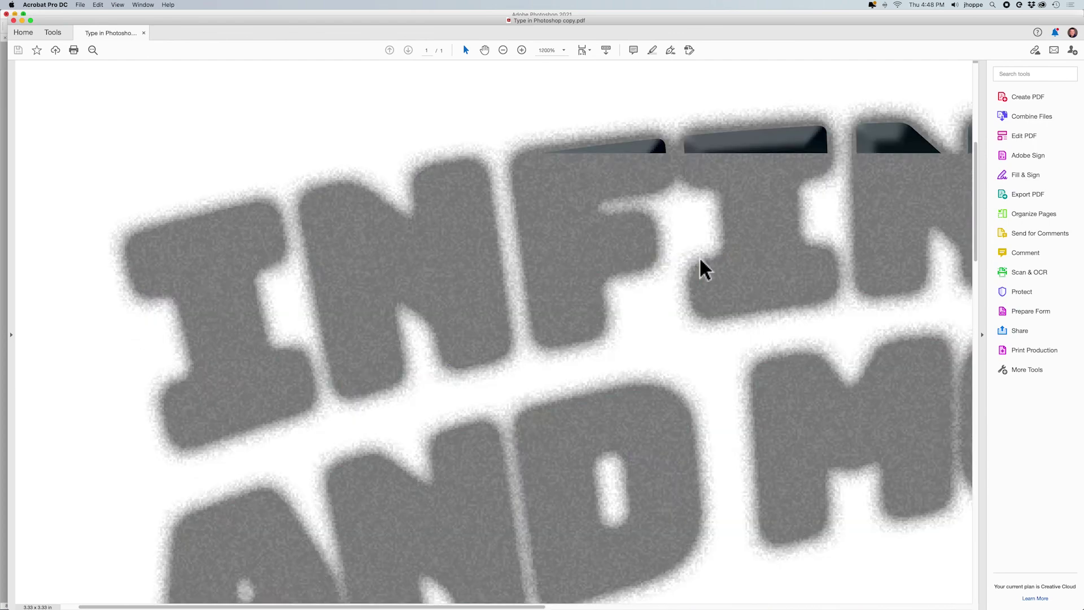
{"action": "key", "text": "super+minus"}
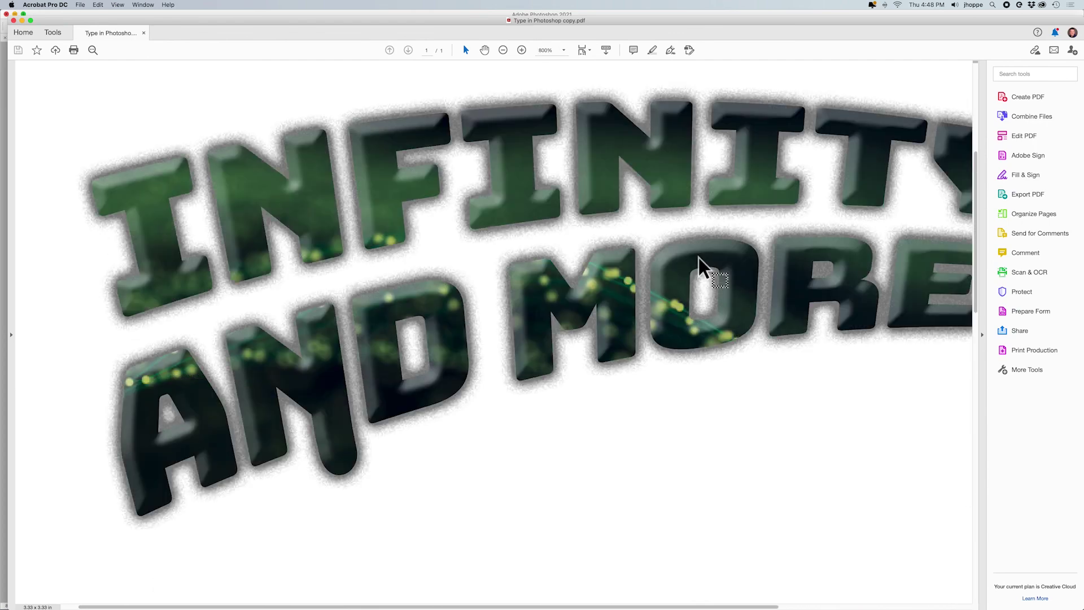